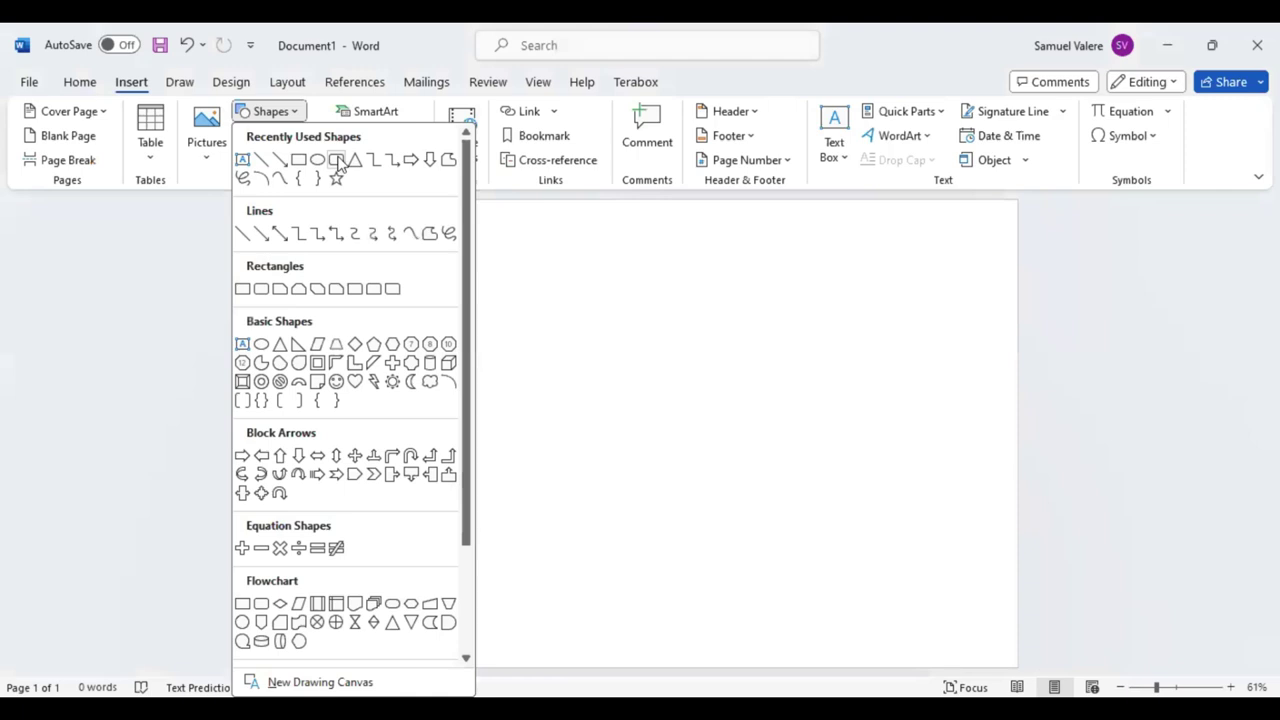
Draw a rounded rectangle from the Shapes gallery across the upper part of the page
{"action": "left_click", "coordinate": [337, 161]}
{"action": "mouse_move", "coordinate": [289, 223]}
{"action": "left_mouse_down"}
{"action": "mouse_move", "coordinate": [644, 377]}
{"action": "mouse_move", "coordinate": [631, 377]}
{"action": "left_mouse_up"}
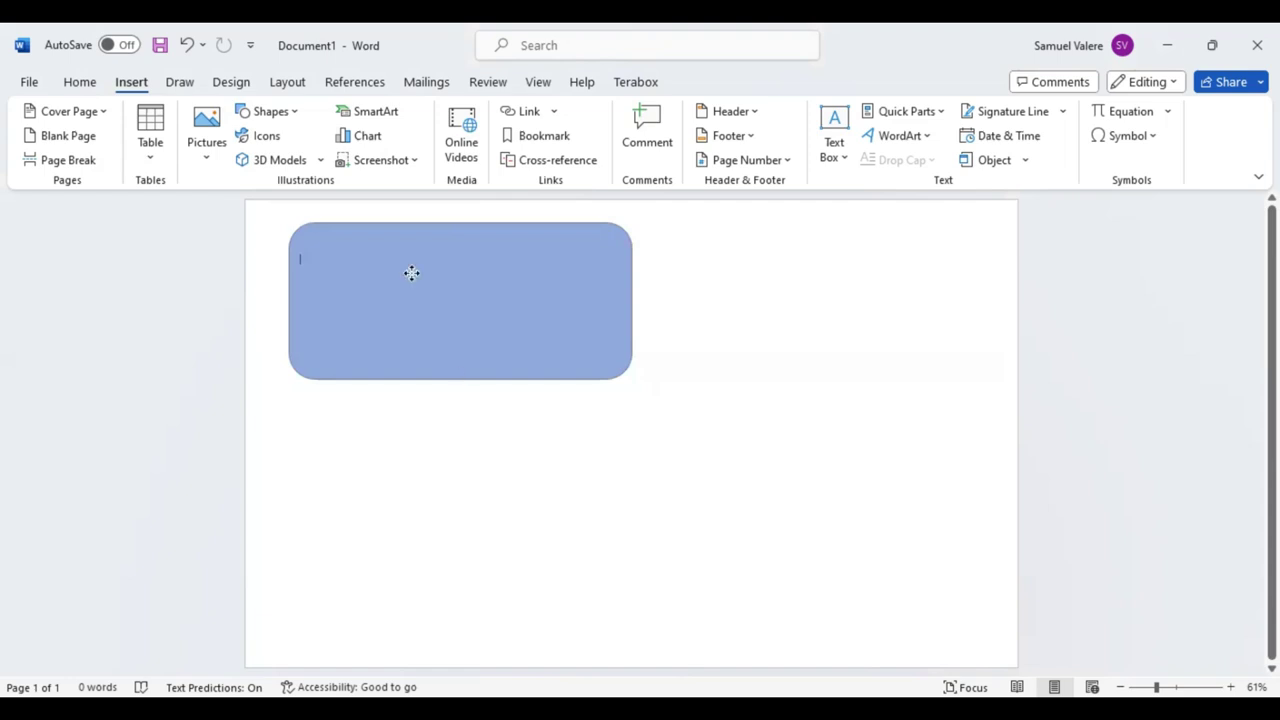
Rotate the rounded rectangle to a steep tilt and nudge it up into the top-left corner
{"action": "key", "text": "ctrl+z"}
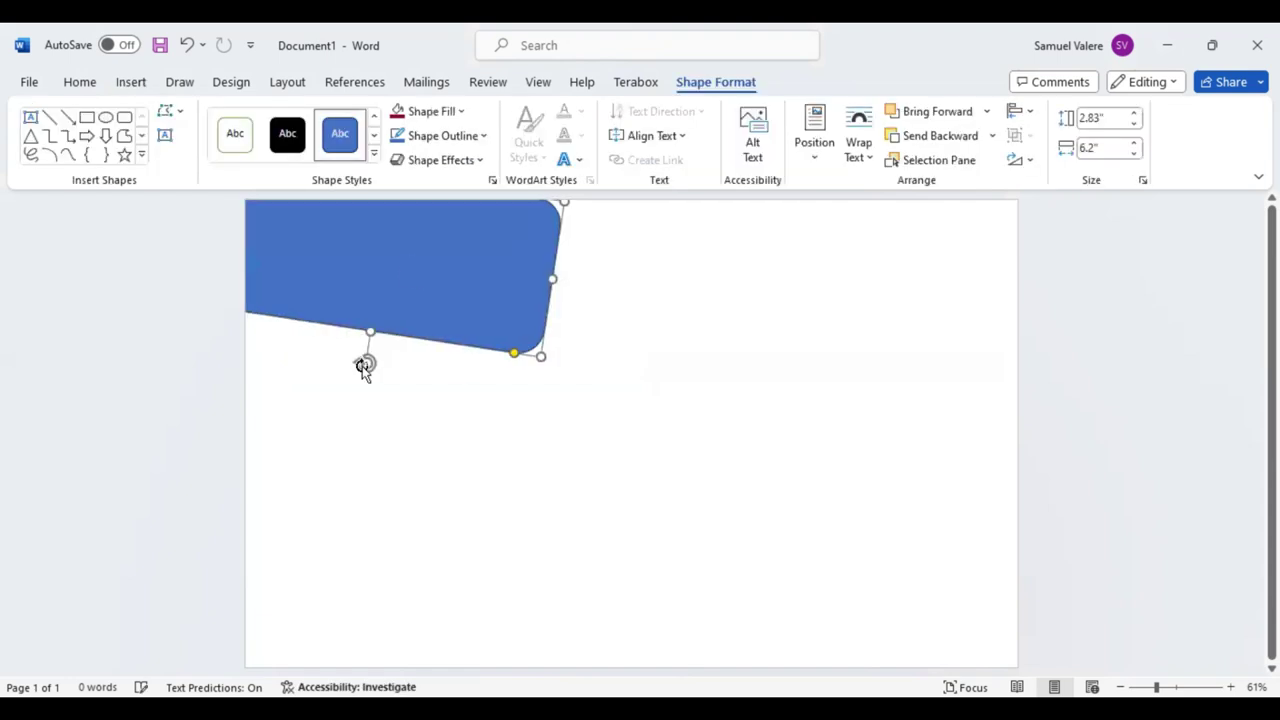
{"action": "left_click_drag", "start_coordinate": [363, 366], "coordinate": [349, 366]}
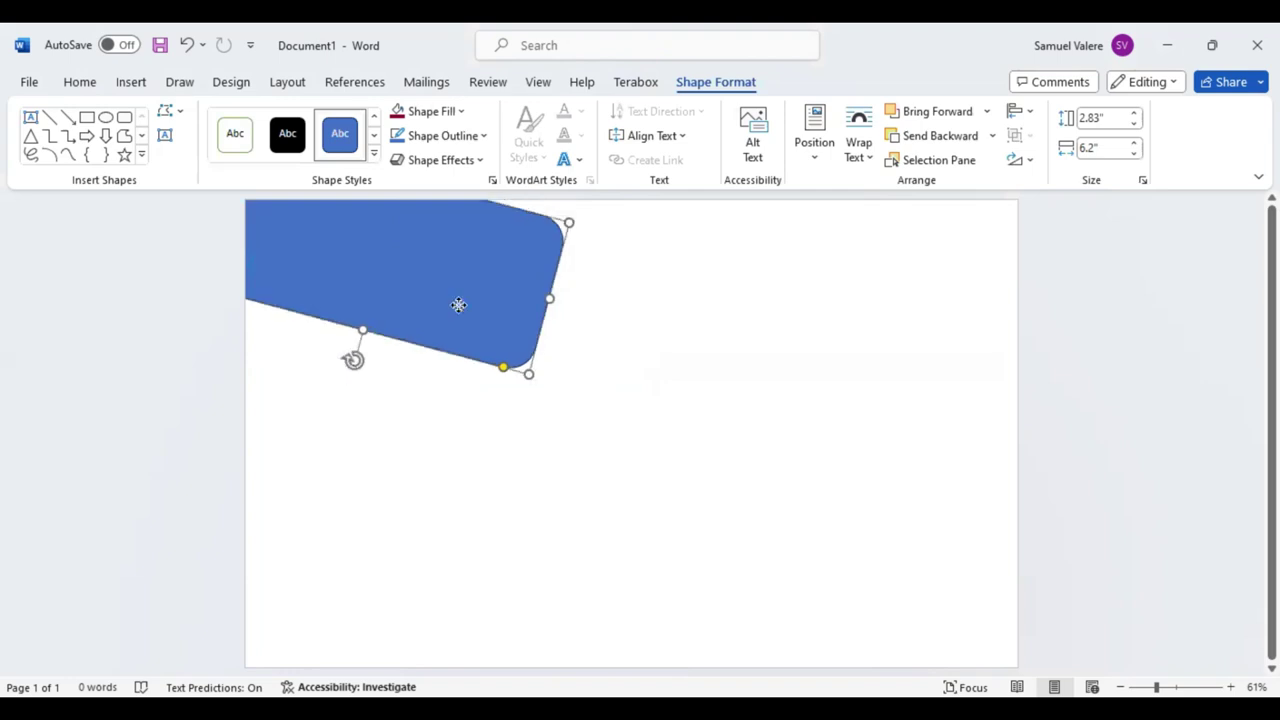
{"action": "key", "text": "ctrl+z"}
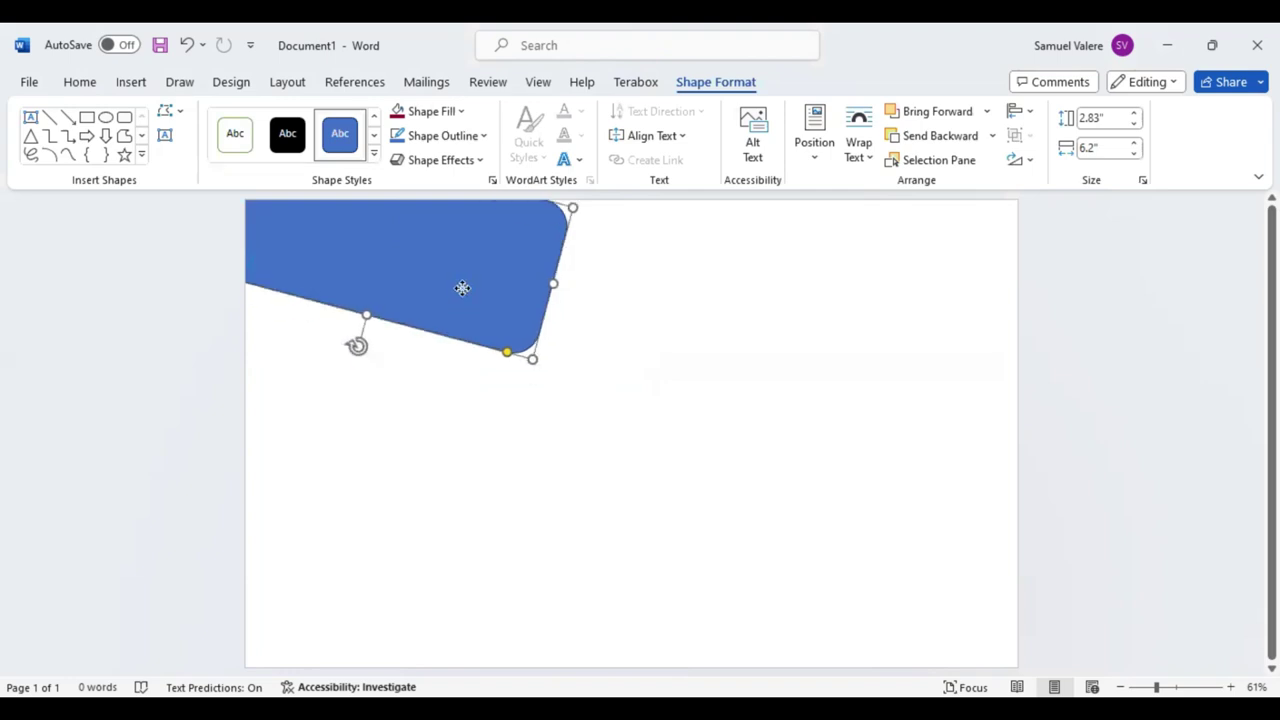
{"action": "left_click_drag", "start_coordinate": [357, 346], "coordinate": [345, 345]}
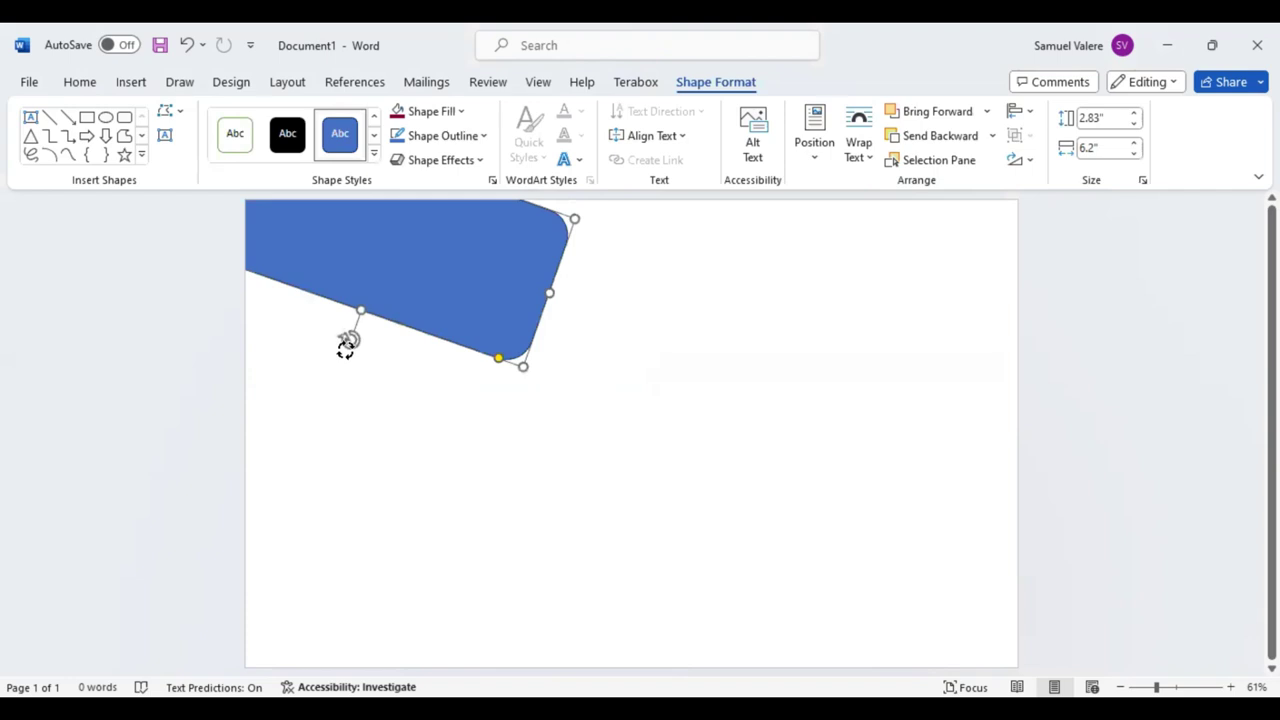
{"action": "left_click_drag", "start_coordinate": [420, 296], "coordinate": [423, 285]}
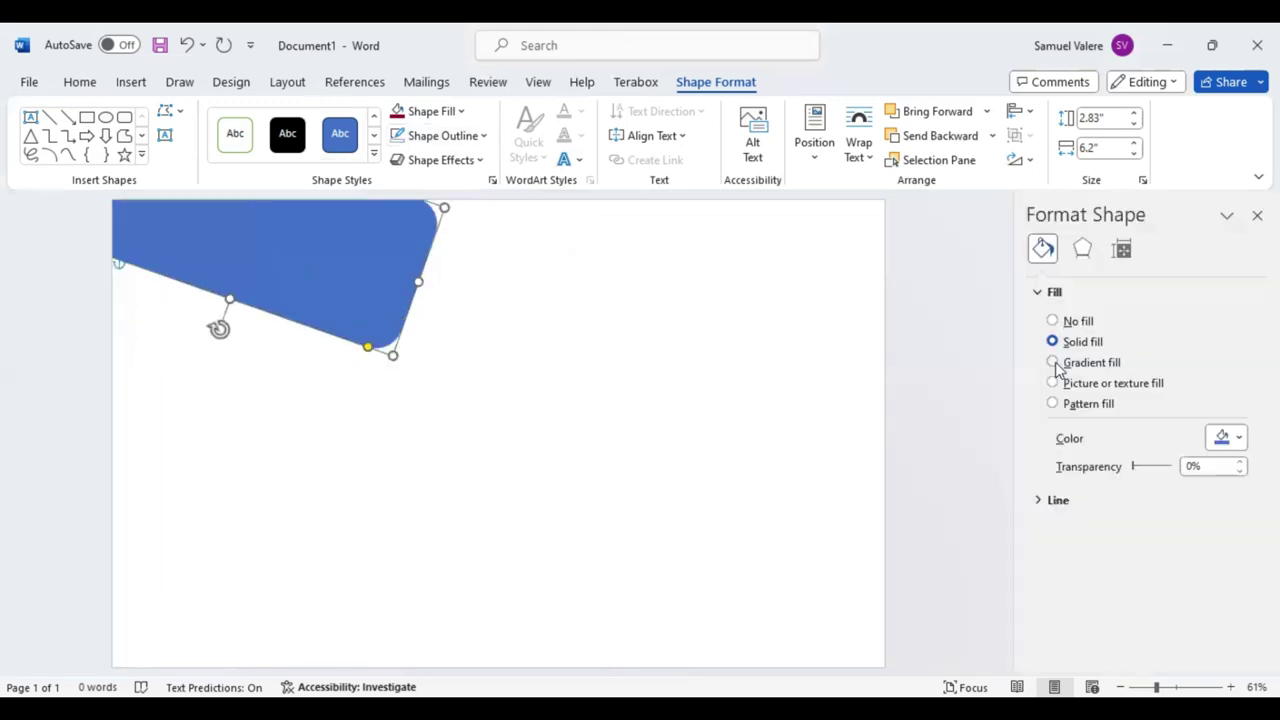
Switch the fill to a gradient and add stops at 31% and 55%, moving the middle stop to 48%
{"action": "left_click", "coordinate": [1054, 363]}
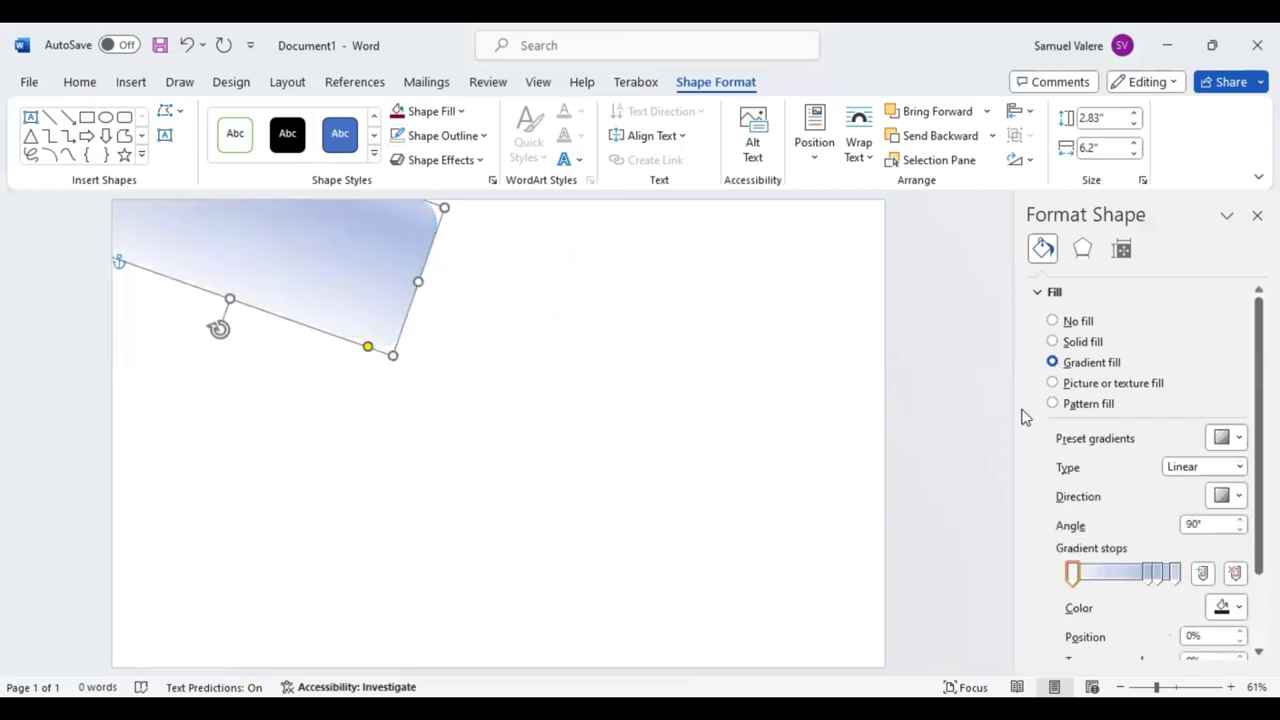
{"action": "left_click", "coordinate": [1106, 579]}
{"action": "key", "text": "Left"}
{"action": "key", "text": "Left"}
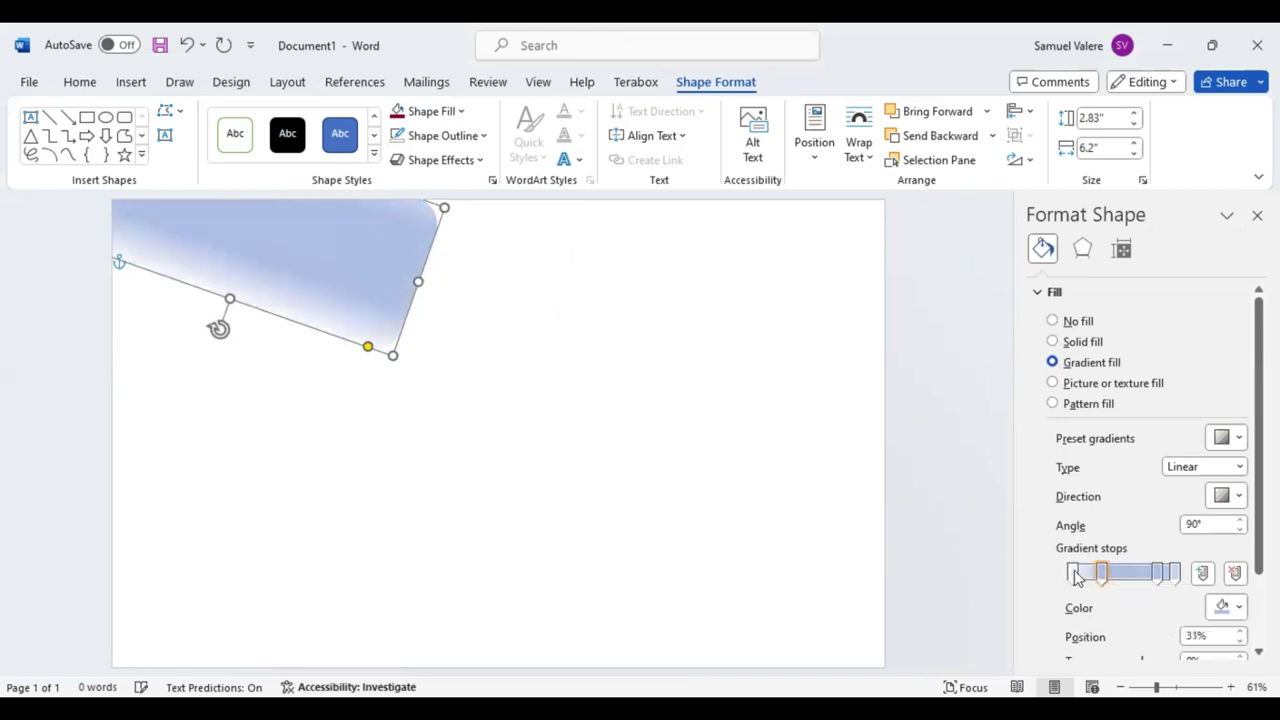
{"action": "left_click", "coordinate": [1127, 578]}
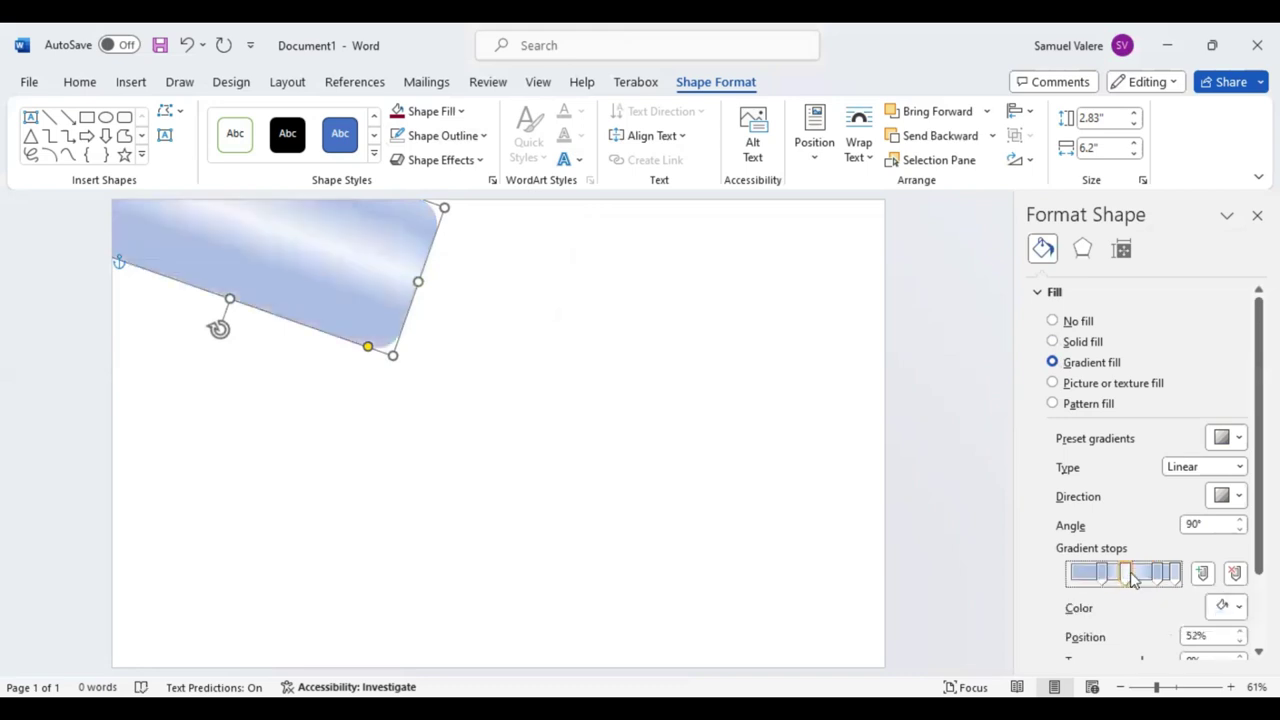
{"action": "key", "text": "Right"}
{"action": "key", "text": "Right"}
{"action": "key", "text": "Right"}
{"action": "left_click", "coordinate": [1078, 580]}
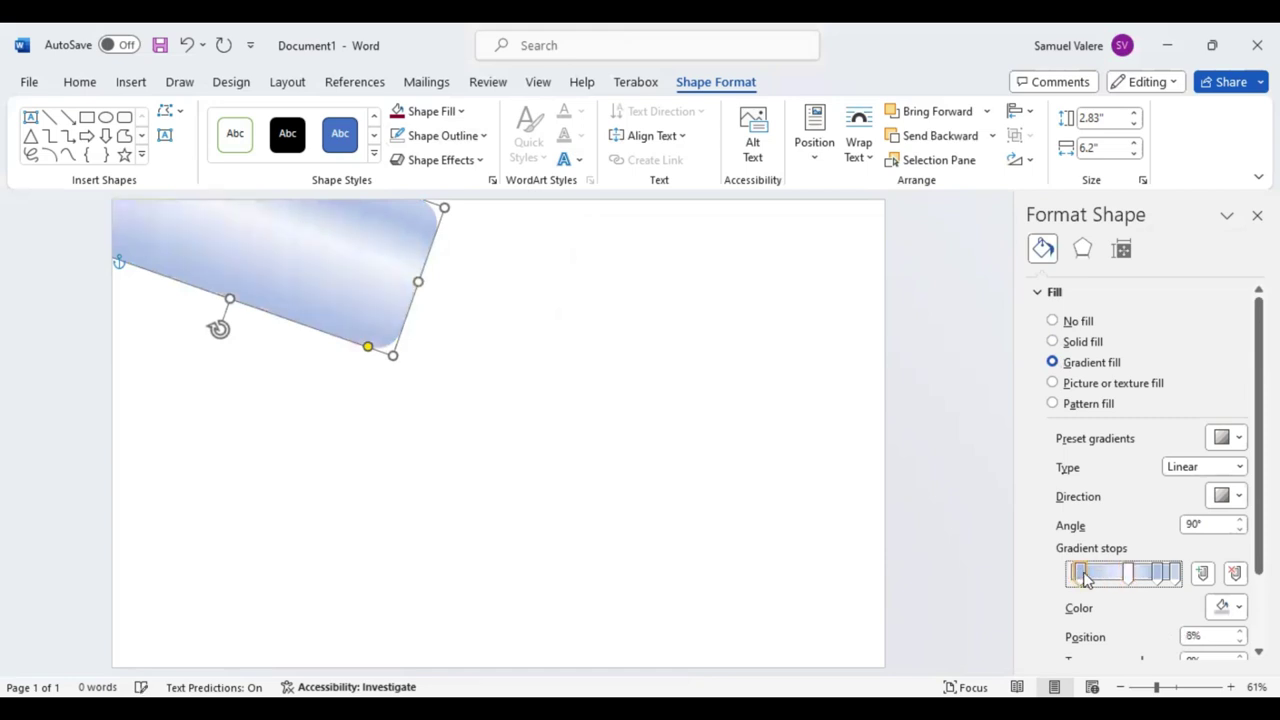
{"action": "left_click_drag", "start_coordinate": [1128, 578], "coordinate": [1121, 578]}
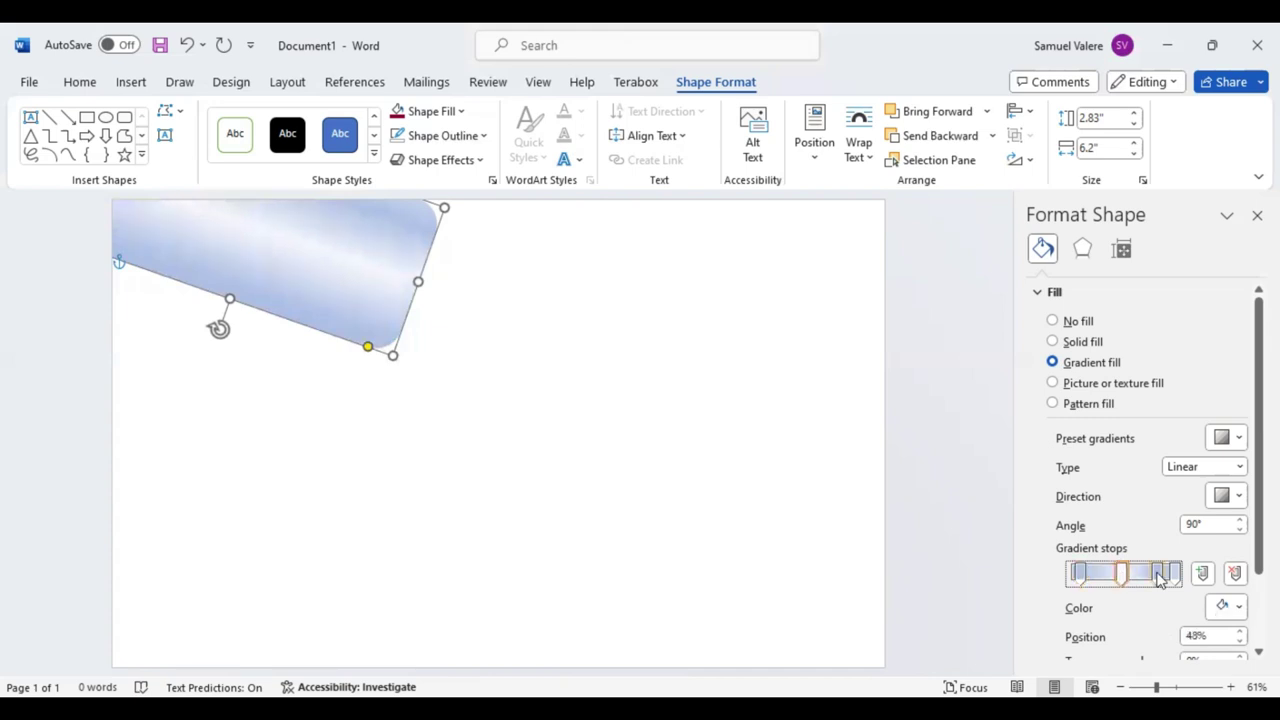
Remove the 81% stop, move the end stop to 89% and the first stop to 2%
{"action": "left_click", "coordinate": [1155, 576]}
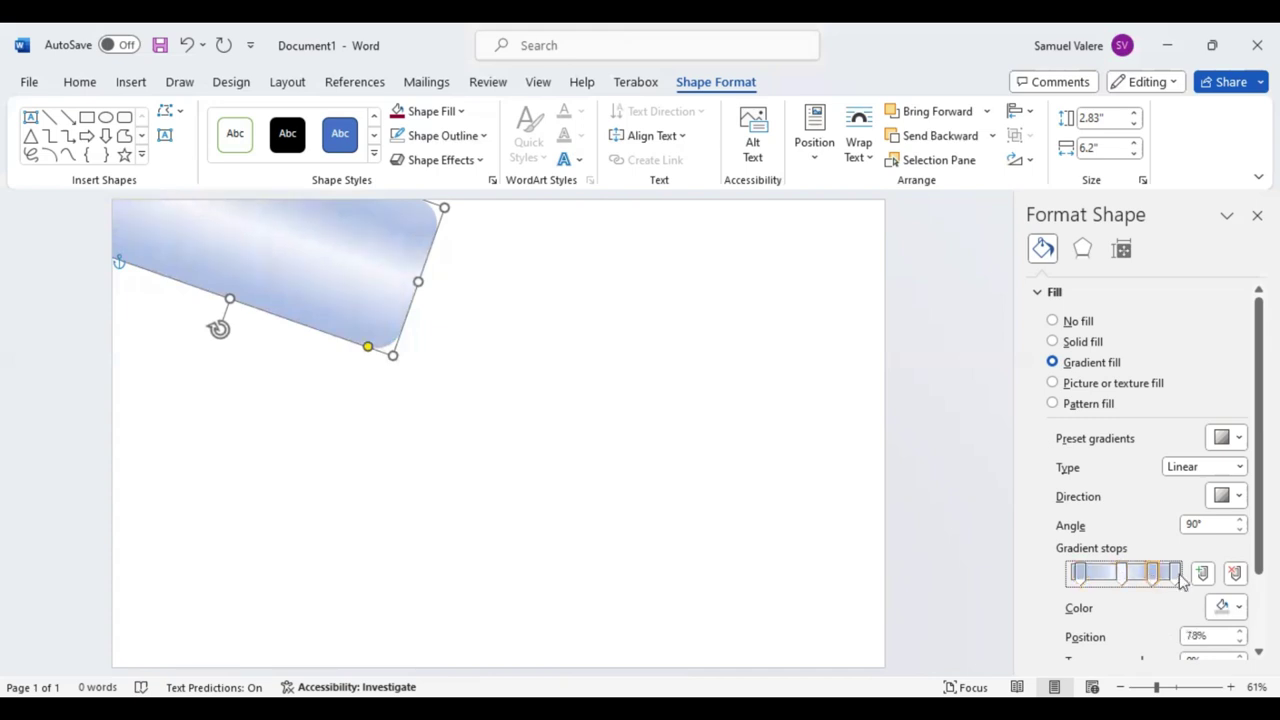
{"action": "left_click", "coordinate": [1163, 577]}
{"action": "left_click", "coordinate": [1236, 574]}
{"action": "left_click_drag", "start_coordinate": [1174, 574], "coordinate": [1168, 580]}
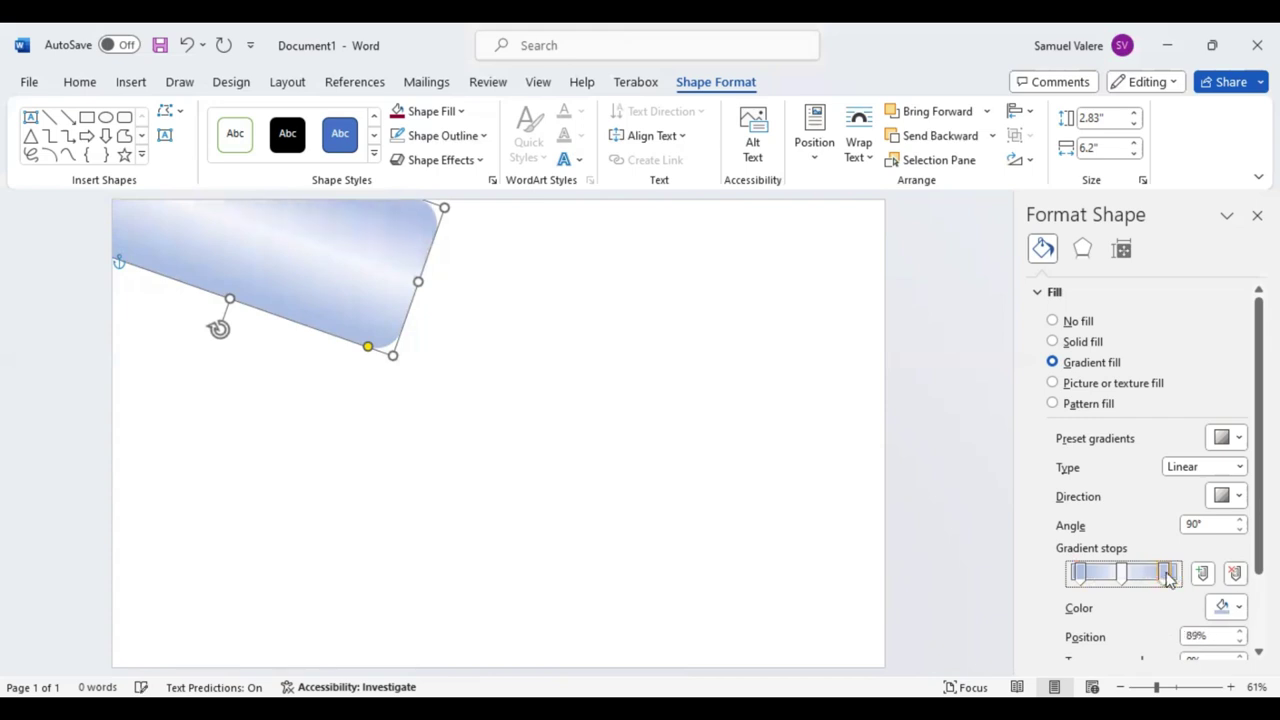
{"action": "left_click", "coordinate": [1074, 576]}
{"action": "left_click_drag", "start_coordinate": [1076, 582], "coordinate": [1171, 581]}
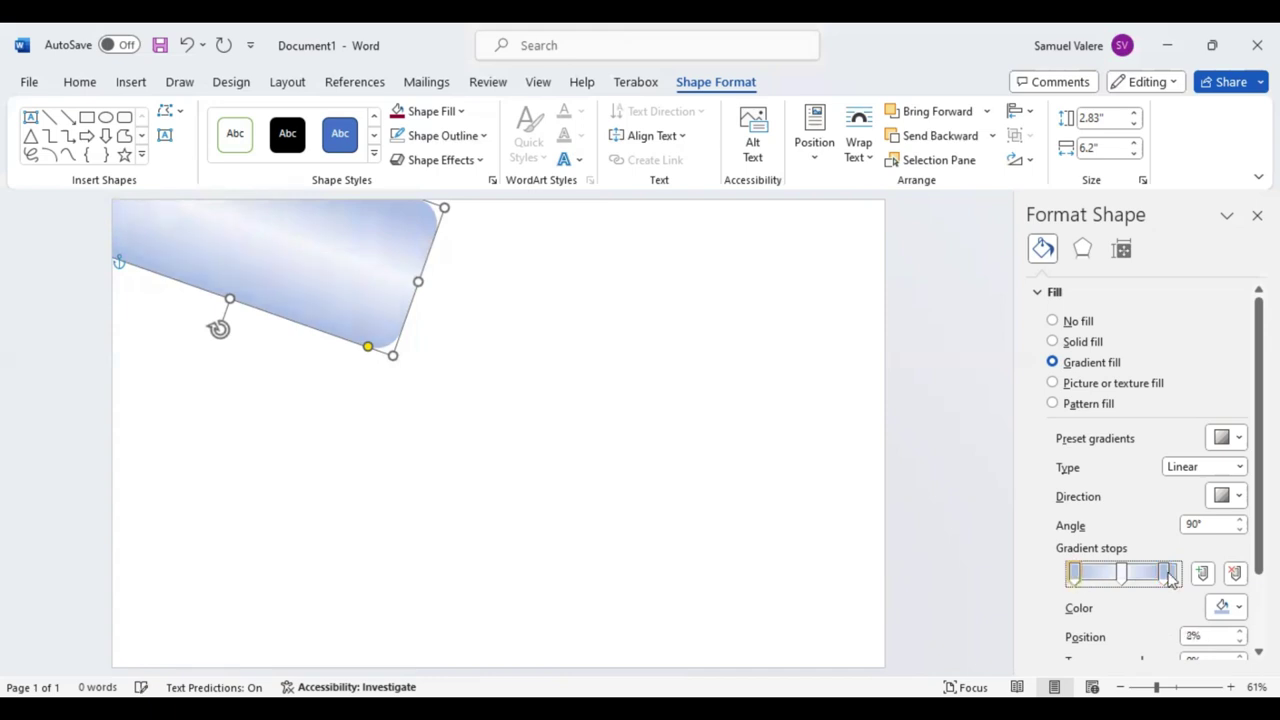
{"action": "left_click", "coordinate": [1171, 580]}
{"action": "left_click", "coordinate": [1232, 610]}
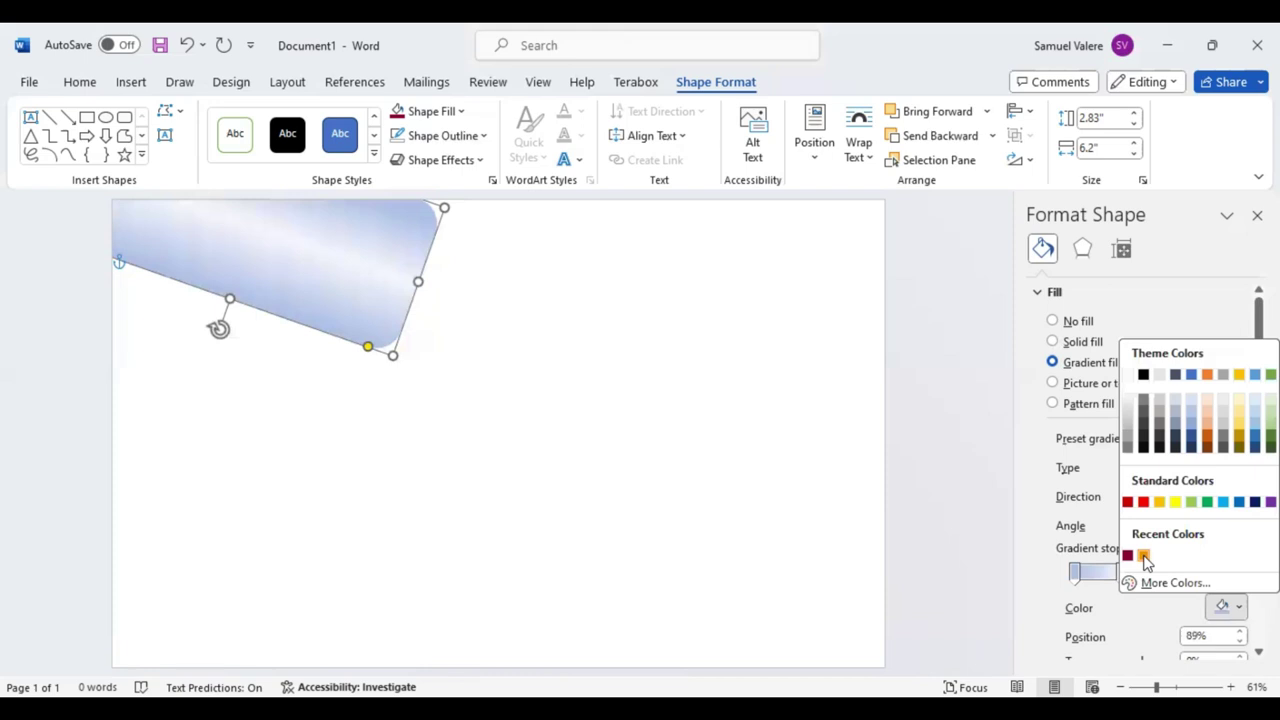
Colour the gradient stops orange and dark red, moving the last stop to 100% and the dark red stop to 43%
{"action": "left_click", "coordinate": [1076, 574]}
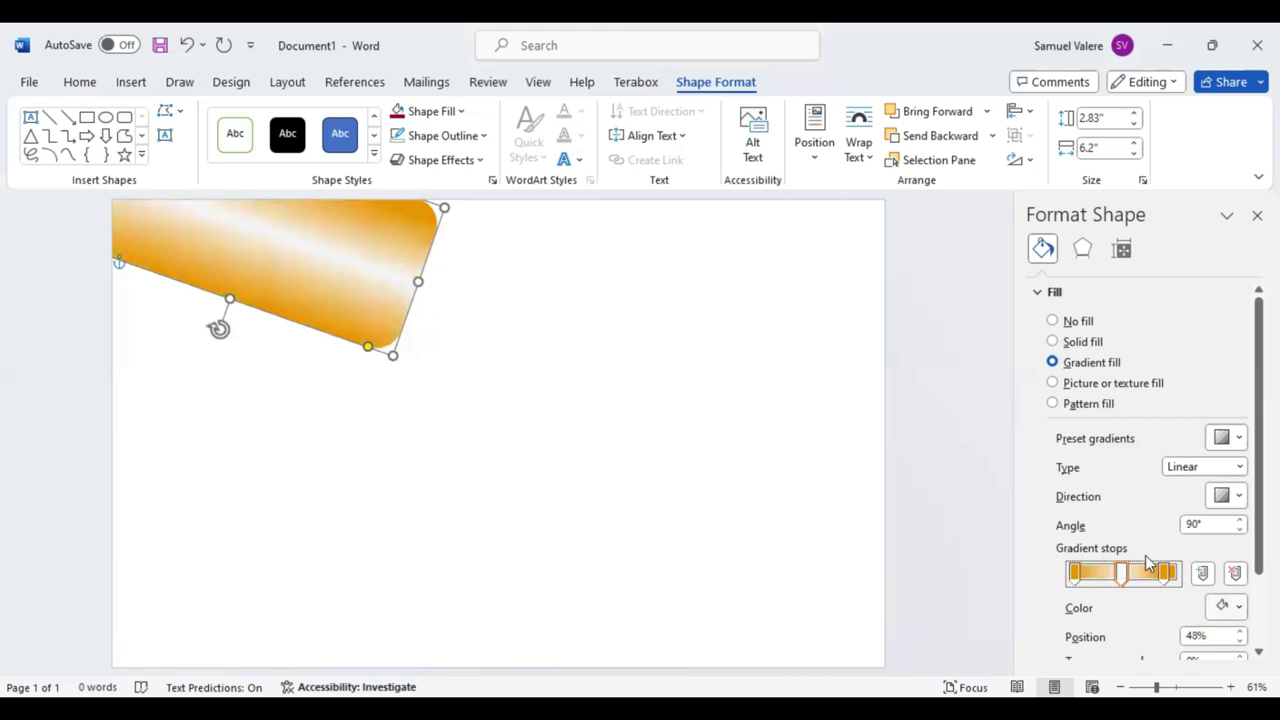
{"action": "left_click_drag", "start_coordinate": [1168, 578], "coordinate": [1186, 576]}
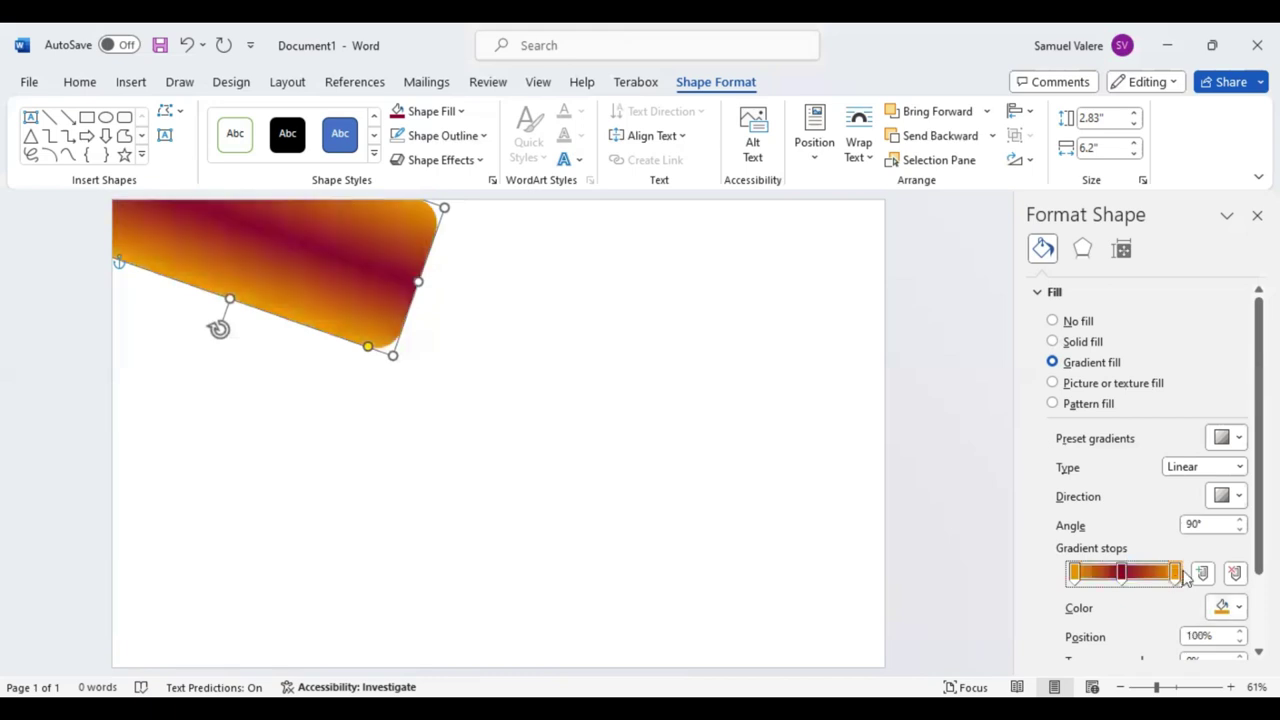
{"action": "left_click", "coordinate": [1105, 575]}
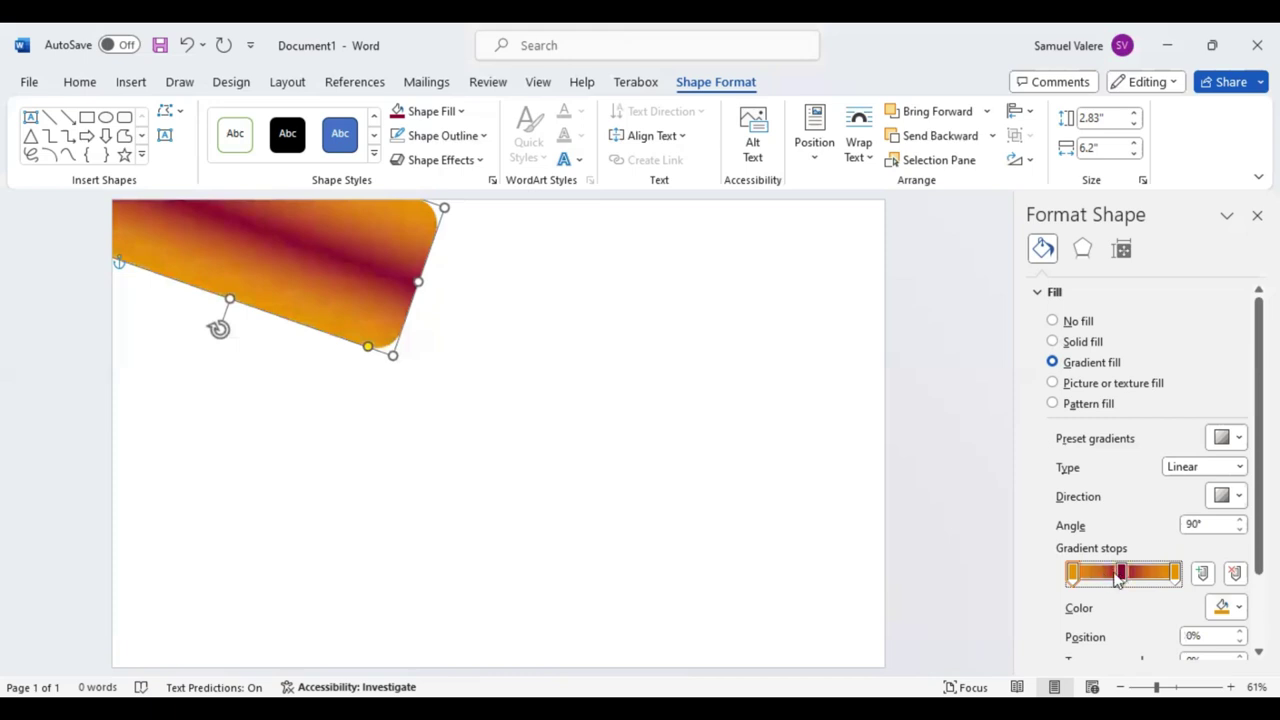
{"action": "left_click_drag", "start_coordinate": [1121, 577], "coordinate": [1116, 577]}
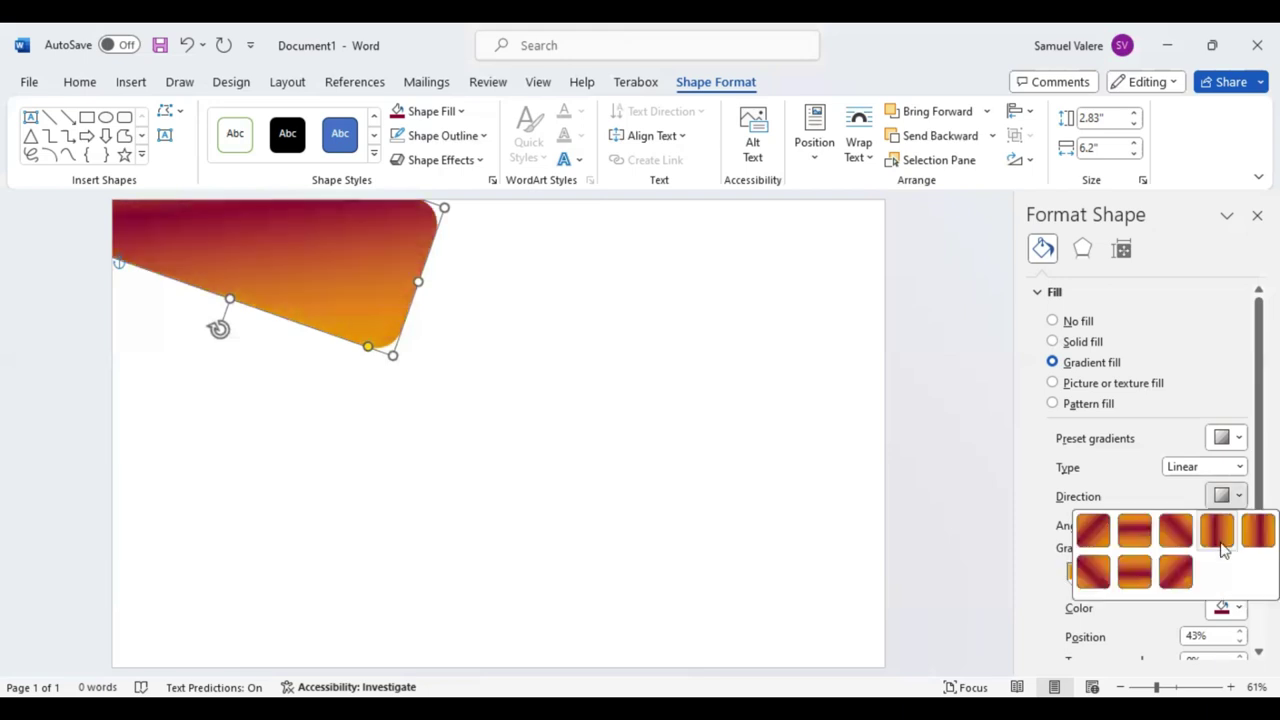
Set the gradient direction to 270° and reposition stops to 69% and 31%
{"action": "left_click", "coordinate": [1136, 575]}
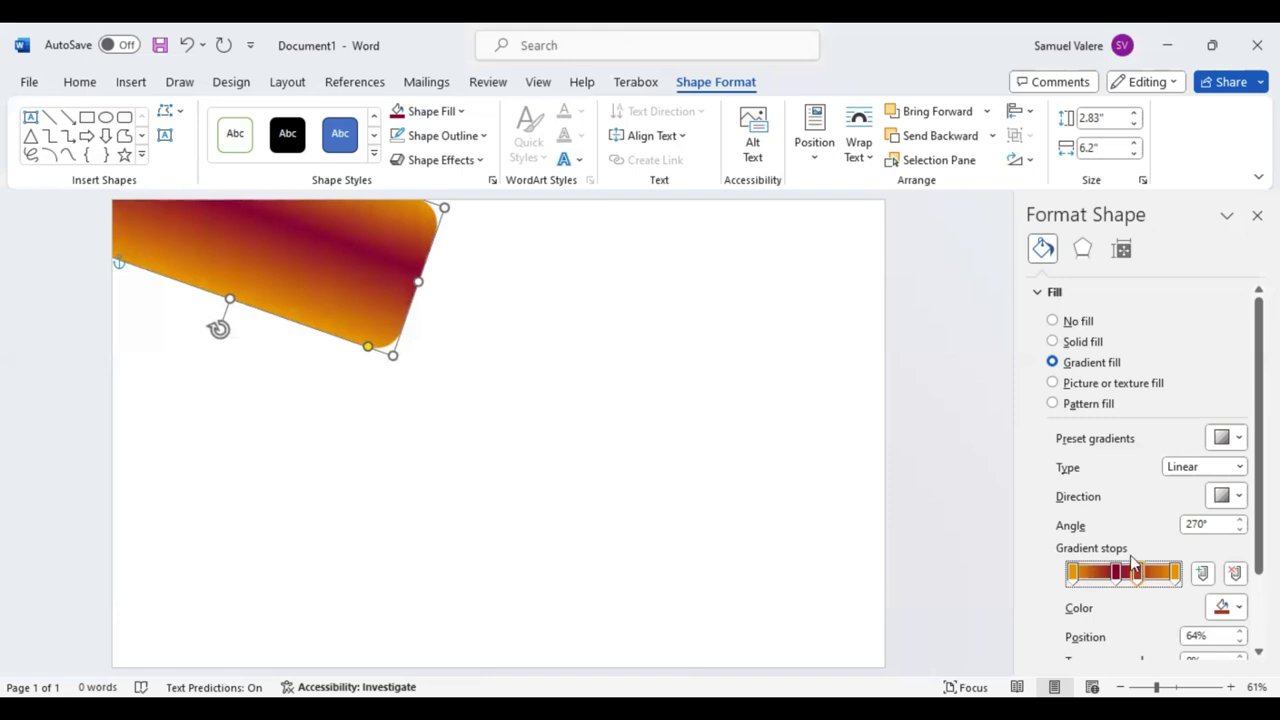
{"action": "left_click_drag", "start_coordinate": [1137, 572], "coordinate": [1148, 575]}
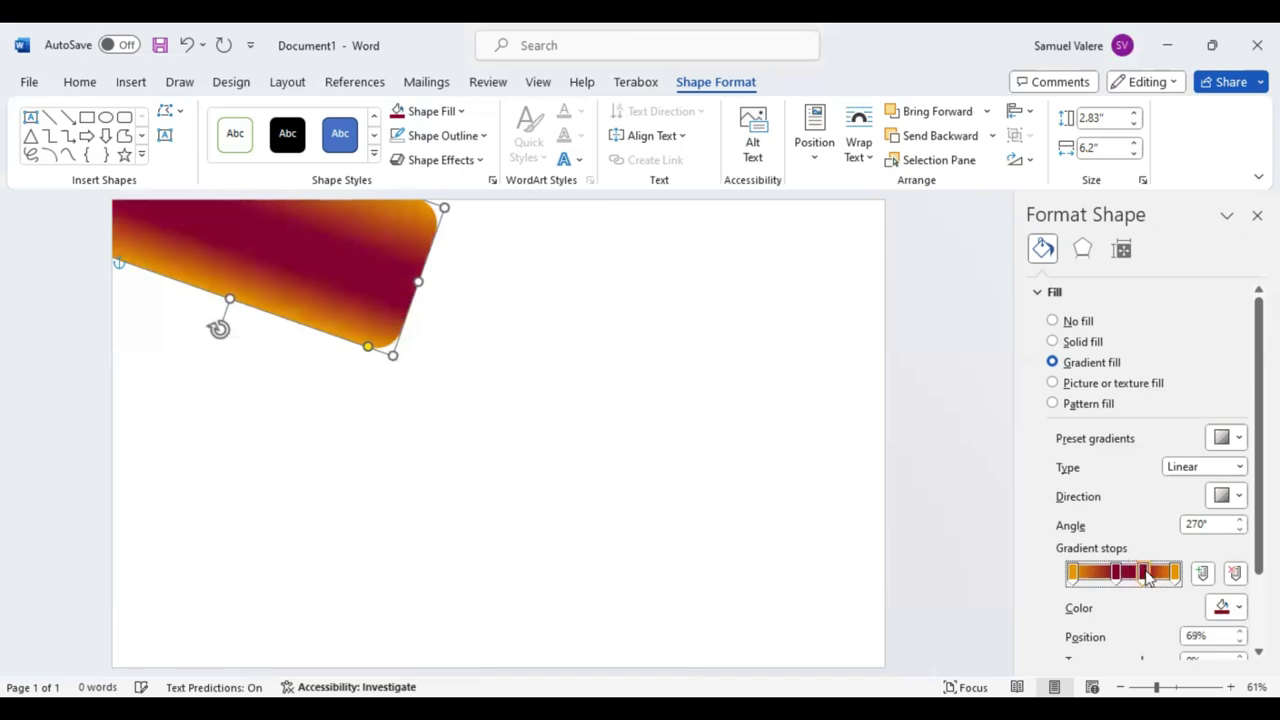
{"action": "left_click_drag", "start_coordinate": [1118, 574], "coordinate": [1108, 580]}
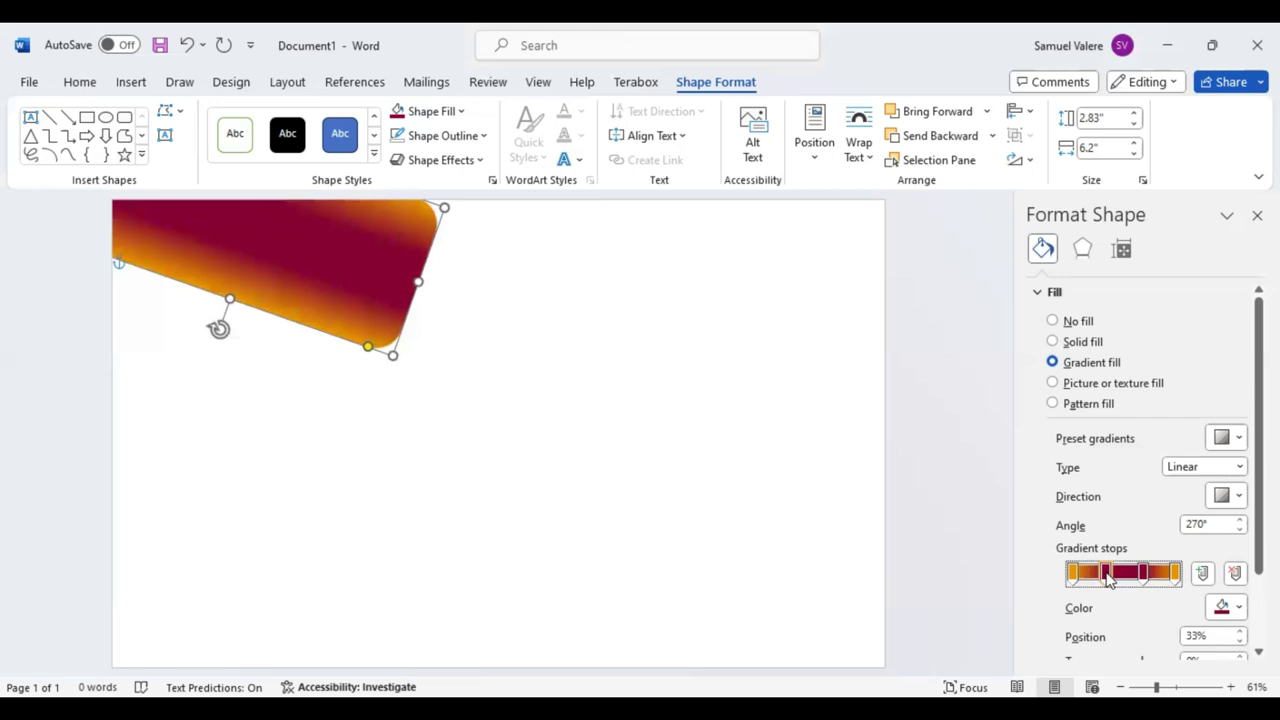
{"action": "left_click_drag", "start_coordinate": [1108, 580], "coordinate": [1104, 580]}
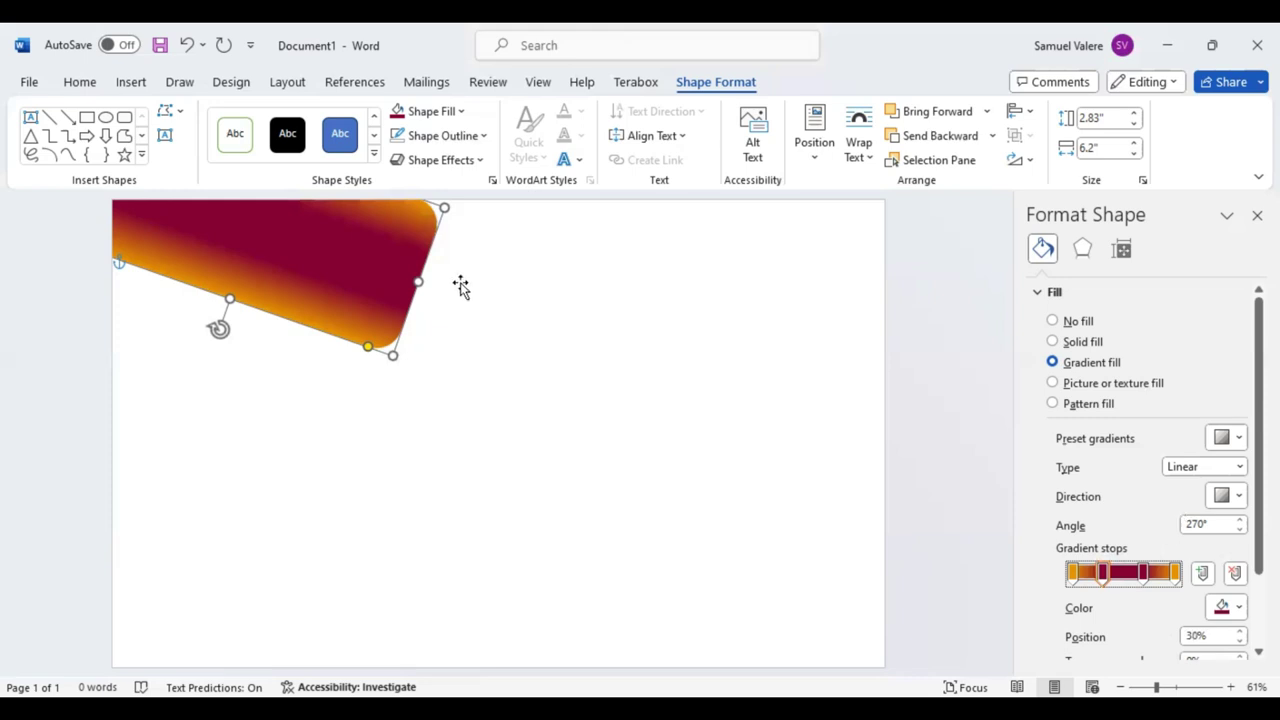
Nudge the shape down-right and recolour the gradient stops in light grey and grey
{"action": "key", "text": "Right"}
{"action": "key", "text": "Down"}
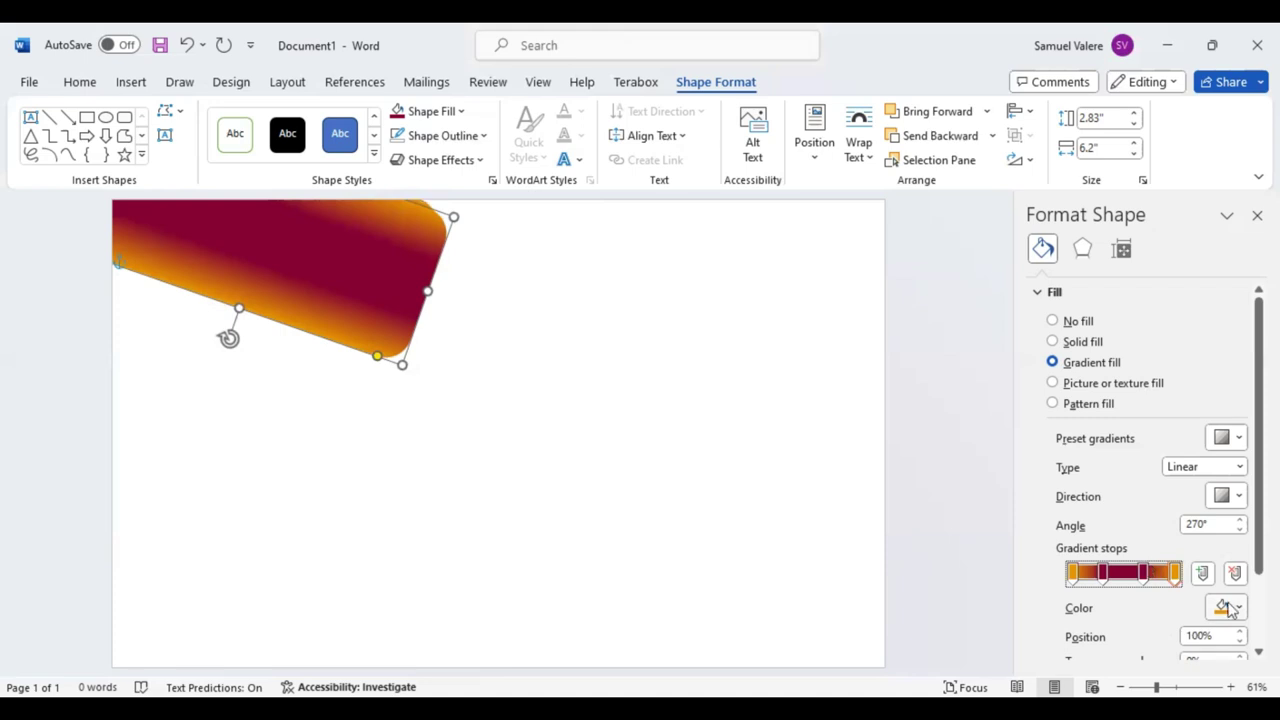
{"action": "left_click", "coordinate": [1240, 607]}
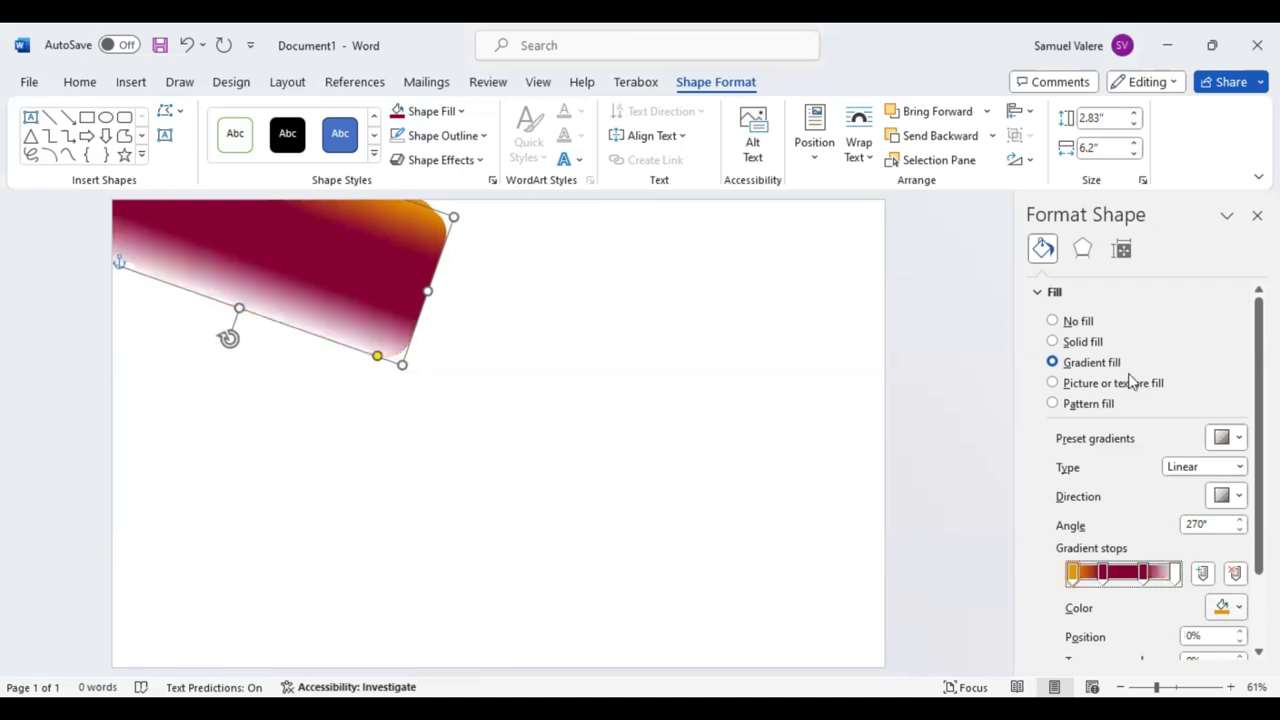
{"action": "left_click", "coordinate": [1143, 572]}
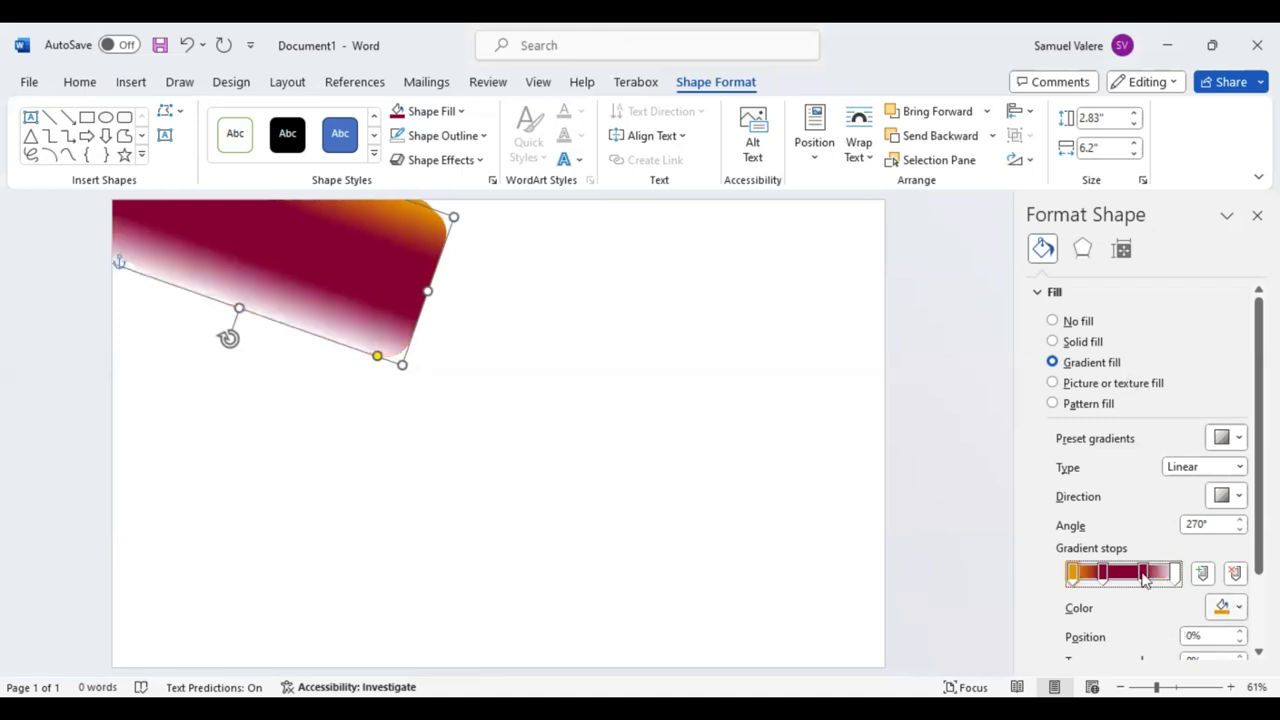
{"action": "left_click", "coordinate": [1240, 608]}
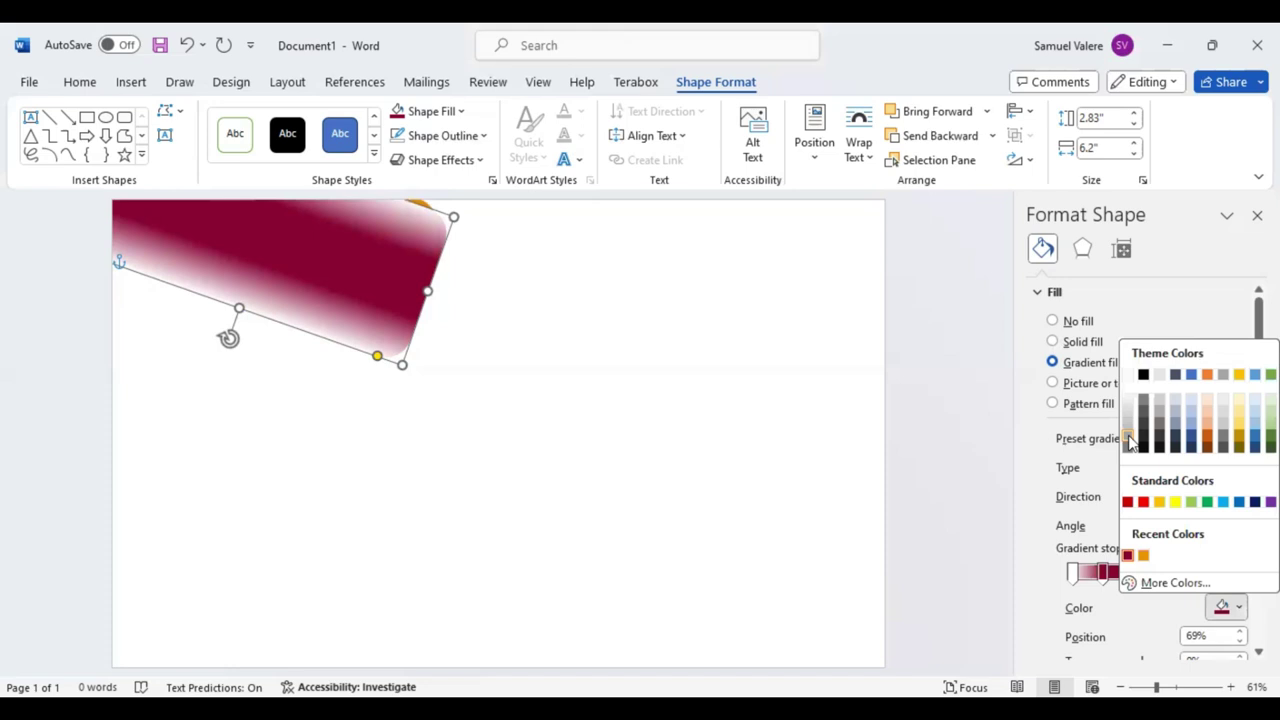
{"action": "left_click", "coordinate": [1127, 424]}
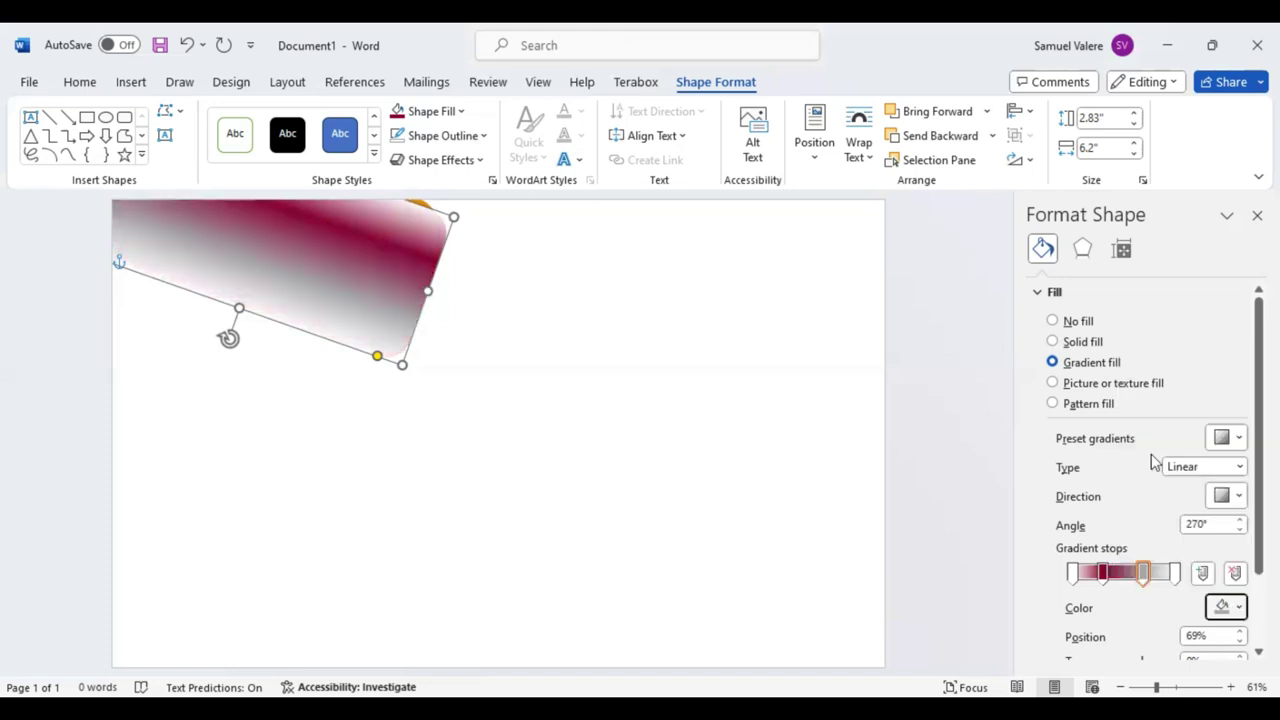
{"action": "key", "text": "Return"}
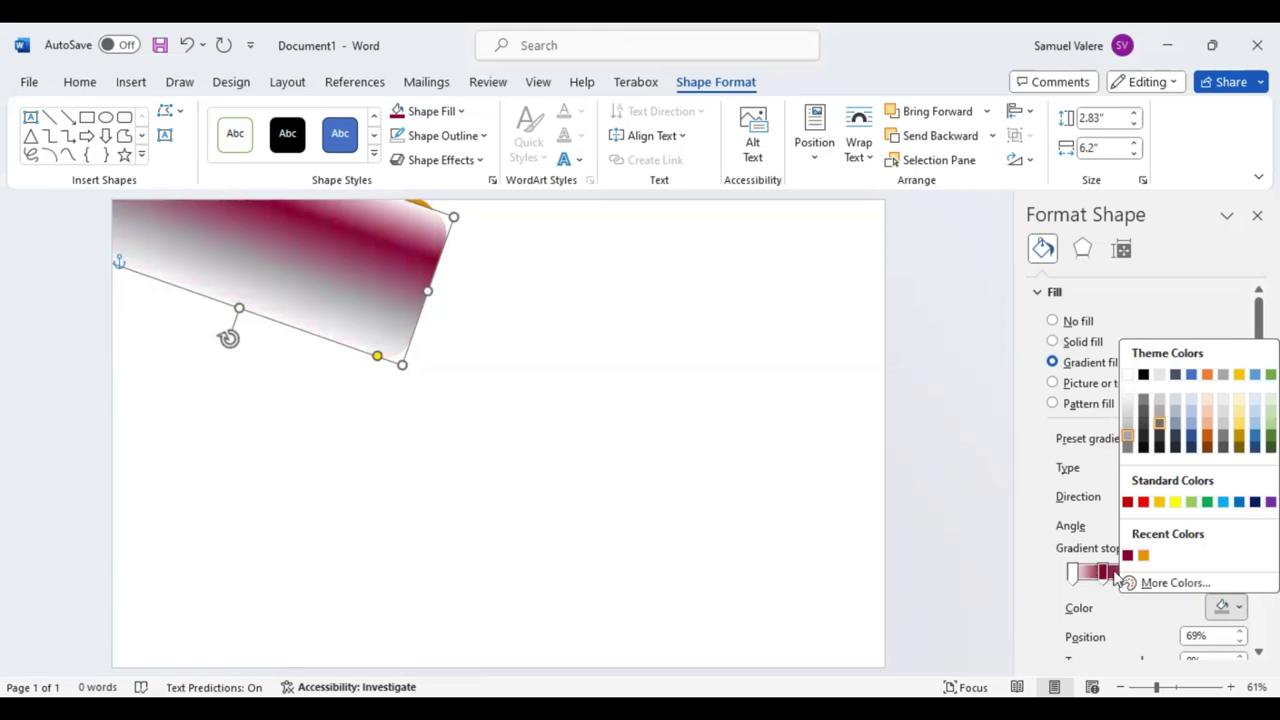
{"action": "left_click", "coordinate": [1117, 578]}
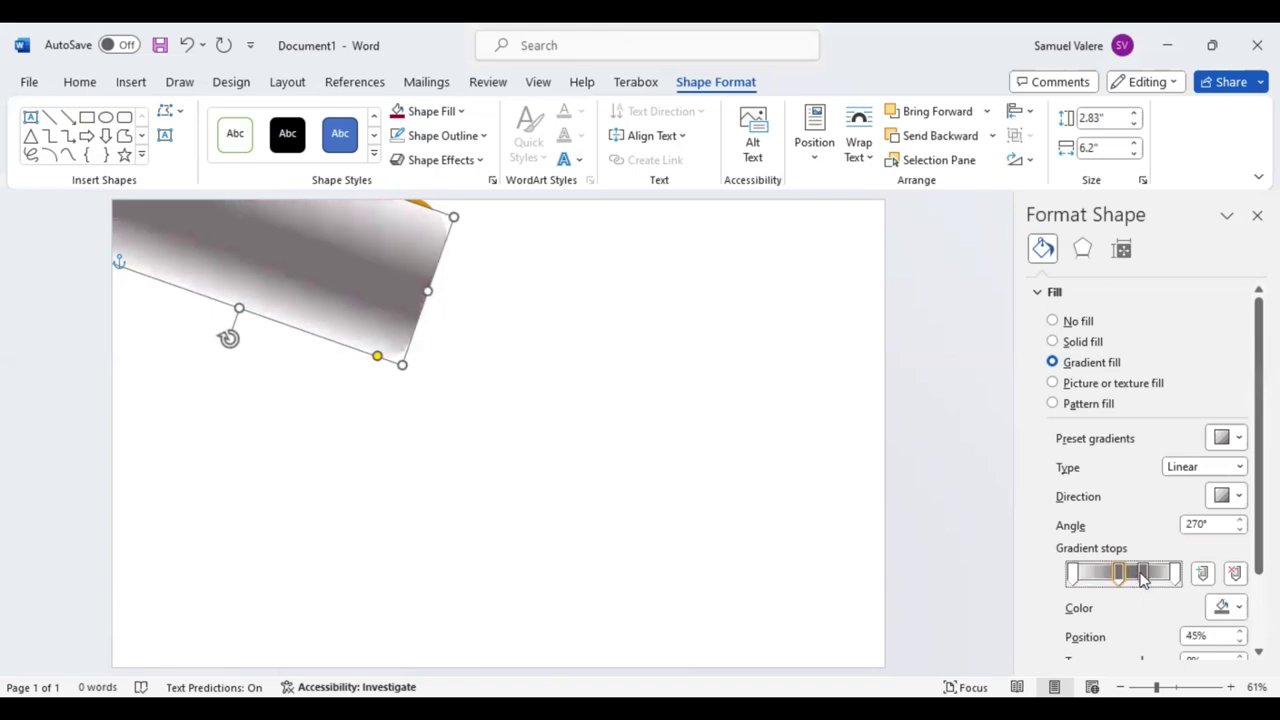
Remove the 62% gradient stop and set the middle stop to 50%
{"action": "left_click_drag", "start_coordinate": [1143, 576], "coordinate": [1136, 580]}
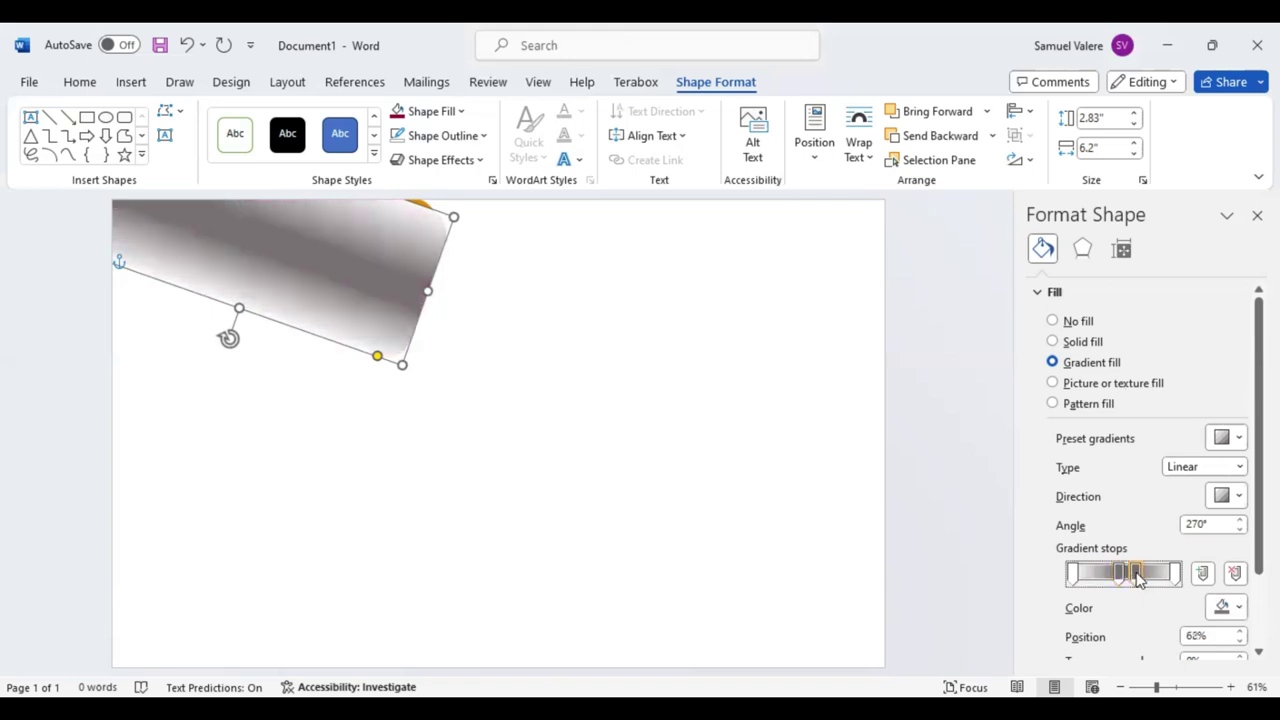
{"action": "left_click", "coordinate": [1233, 576]}
{"action": "left_click_drag", "start_coordinate": [1120, 580], "coordinate": [1127, 580]}
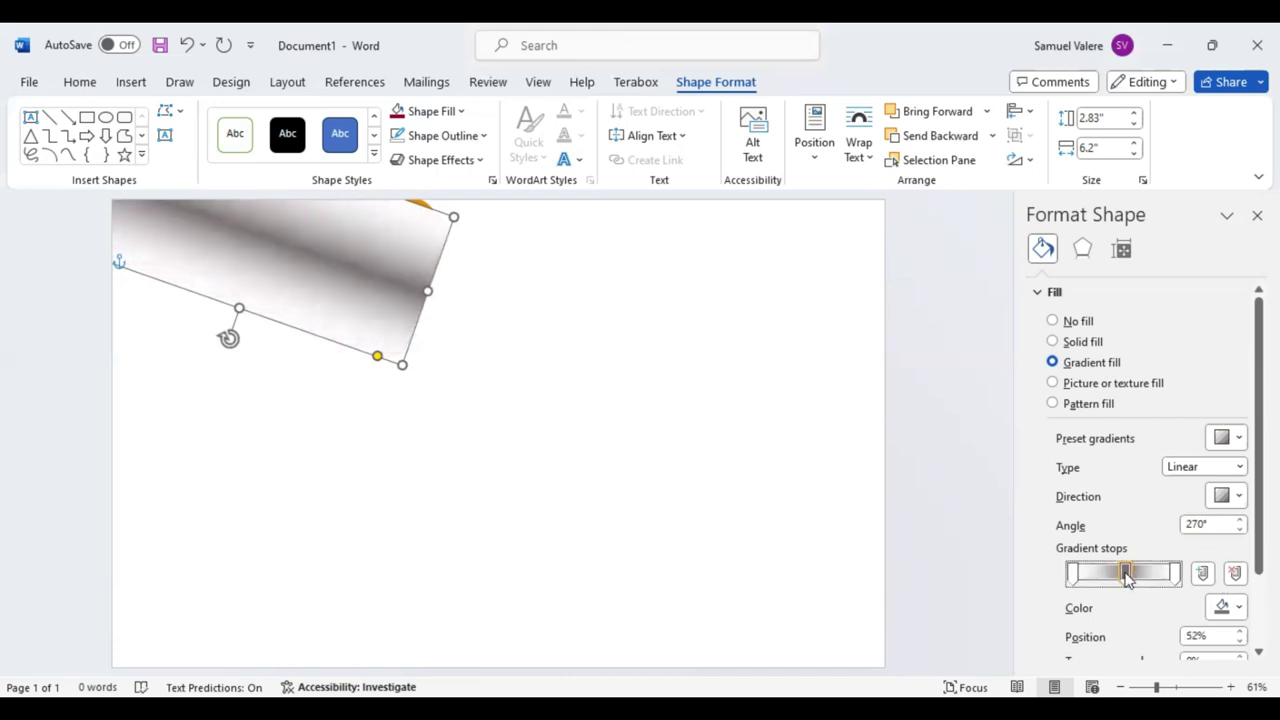
{"action": "left_click_drag", "start_coordinate": [1127, 580], "coordinate": [1122, 578]}
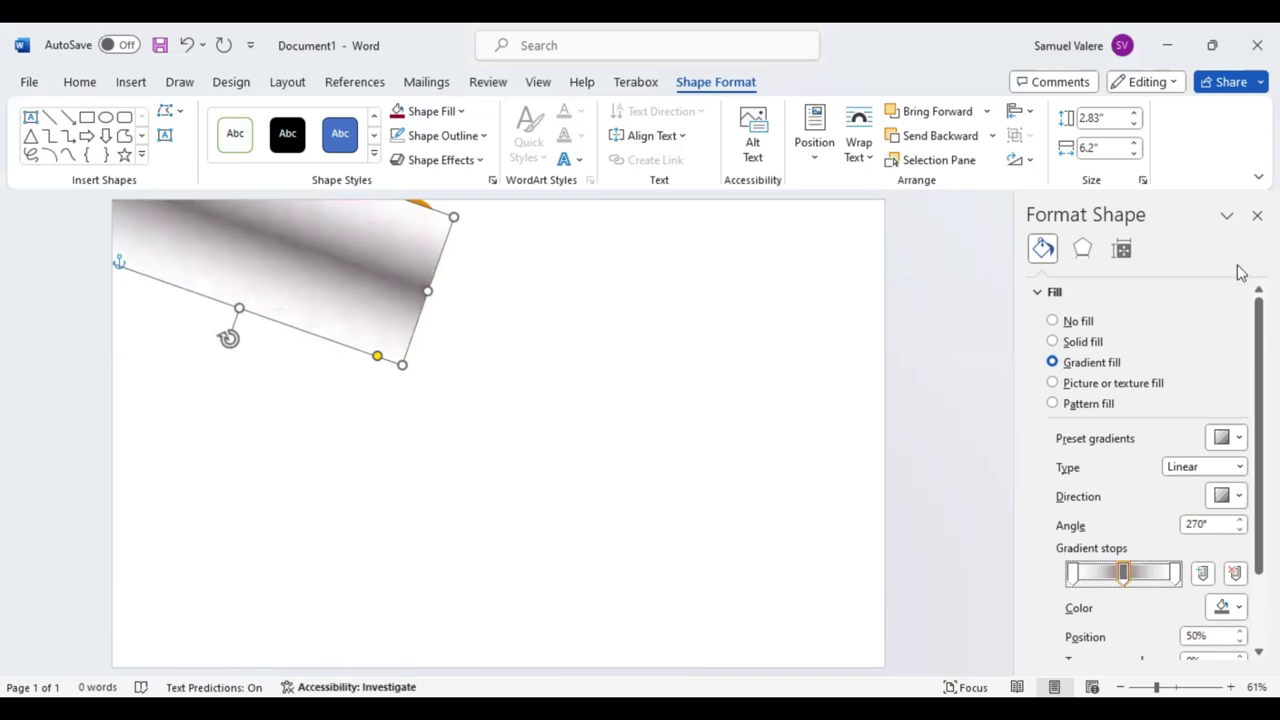
Close the Format Shape pane, shrink the silver tab slightly and move the maroon-orange tab down-left
{"action": "left_click", "coordinate": [1257, 215]}
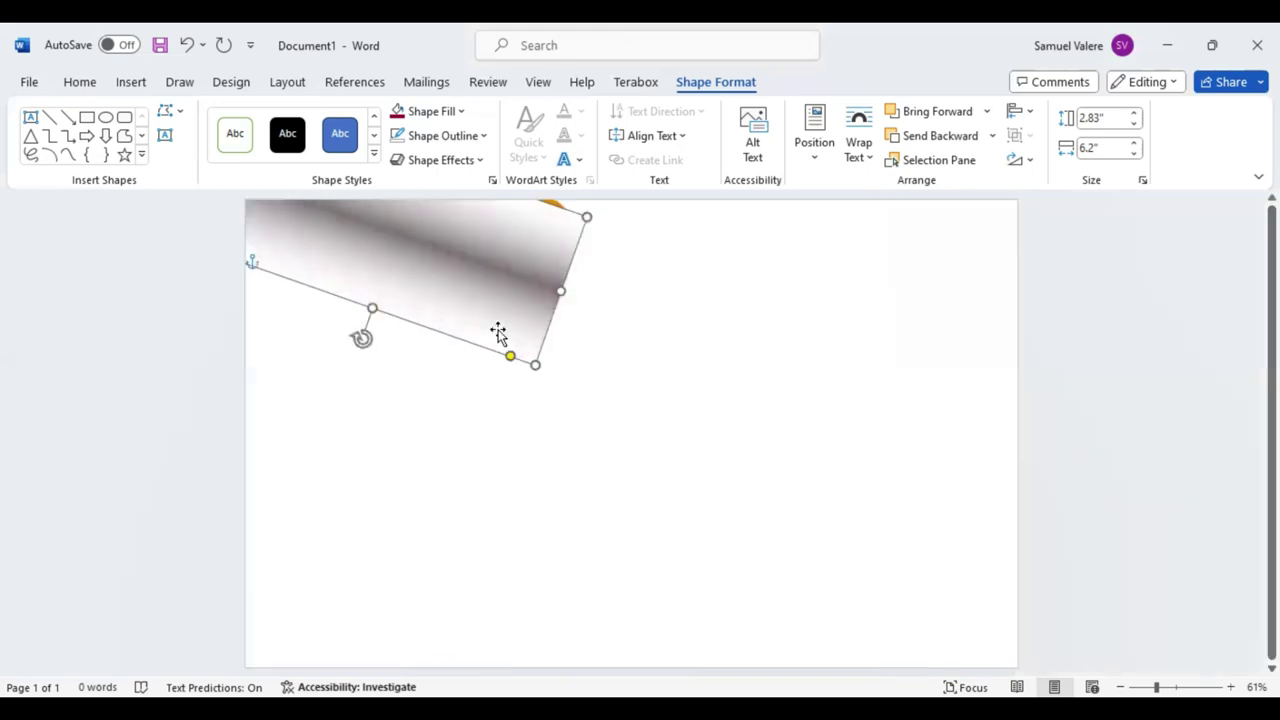
{"action": "left_click_drag", "start_coordinate": [535, 364], "coordinate": [521, 345]}
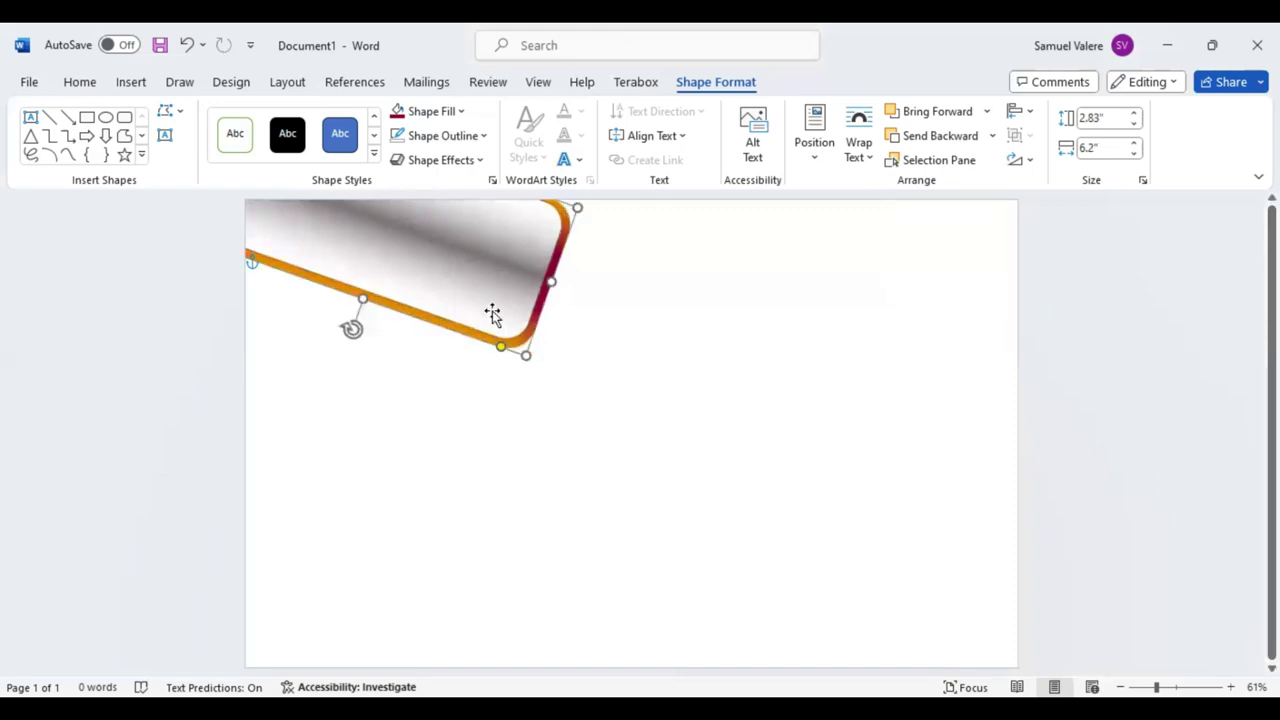
{"action": "mouse_move", "coordinate": [493, 314]}
{"action": "left_mouse_down"}
{"action": "mouse_move", "coordinate": [400, 428]}
{"action": "mouse_move", "coordinate": [413, 414]}
{"action": "mouse_move", "coordinate": [403, 374]}
{"action": "left_mouse_up"}
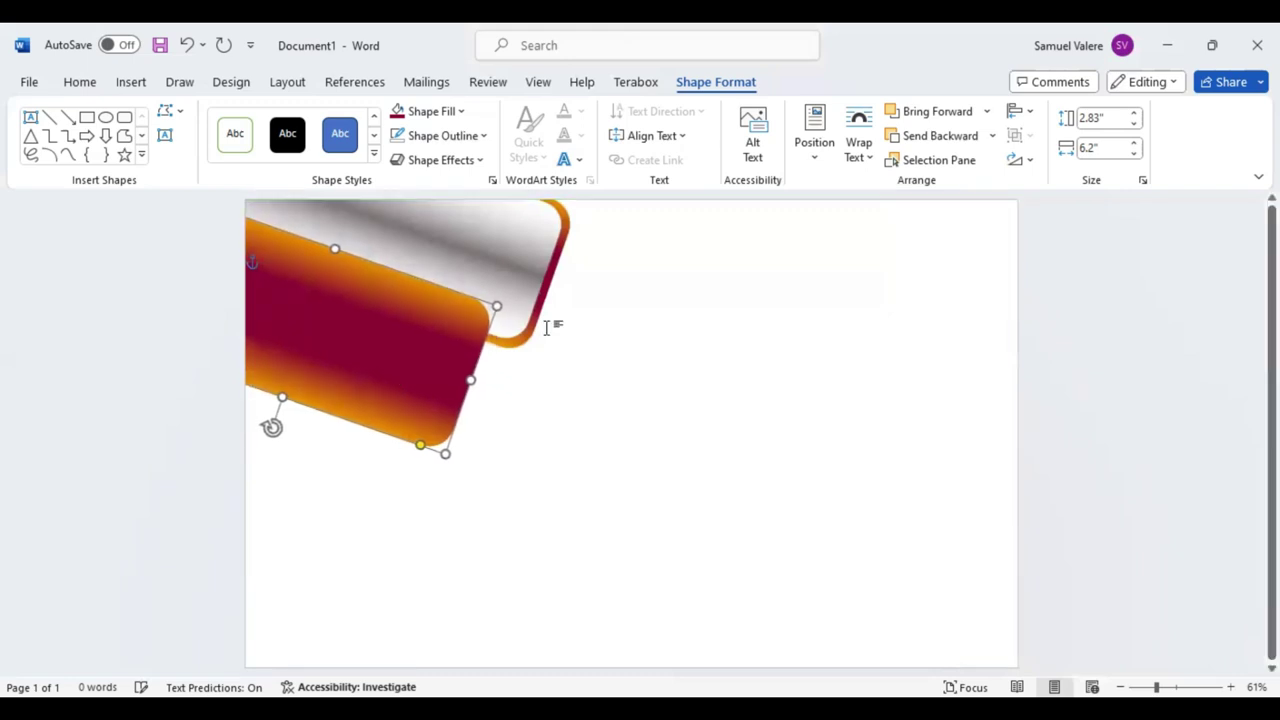
Send the maroon-orange tab backward behind the silver tab, rotate it slightly and nudge it into place
{"action": "left_click", "coordinate": [934, 136]}
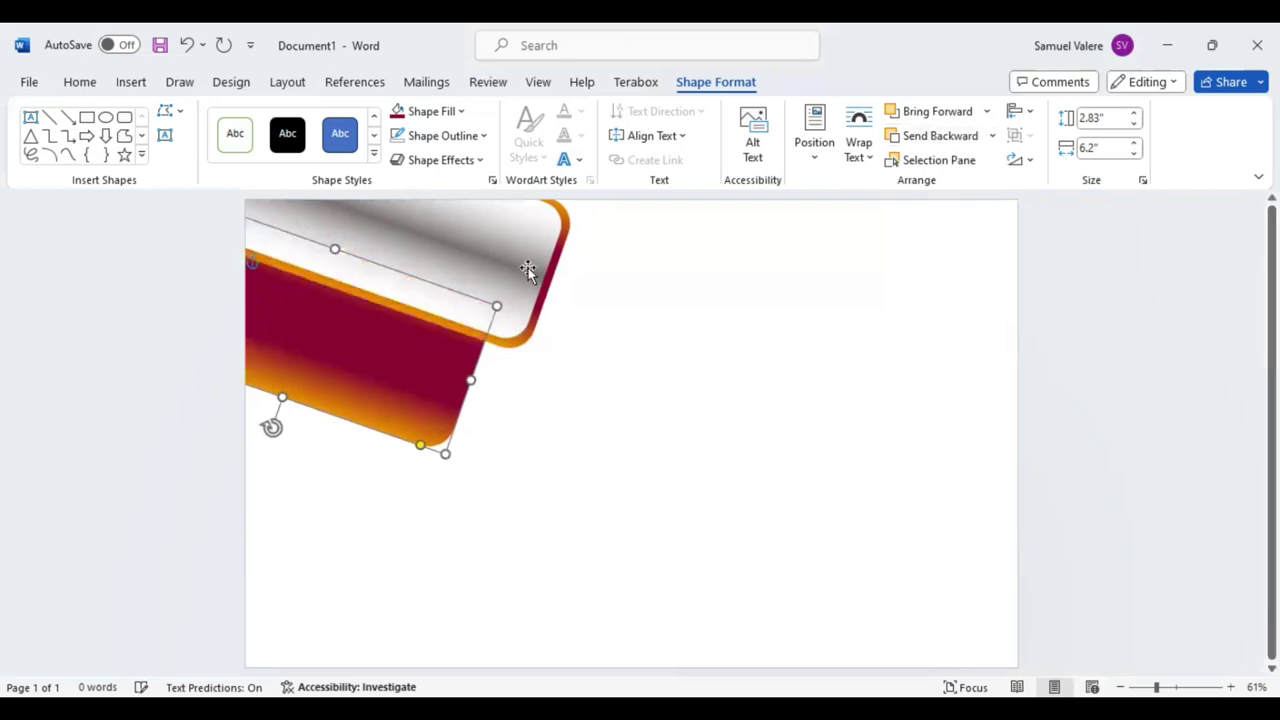
{"action": "left_click_drag", "start_coordinate": [271, 426], "coordinate": [268, 421]}
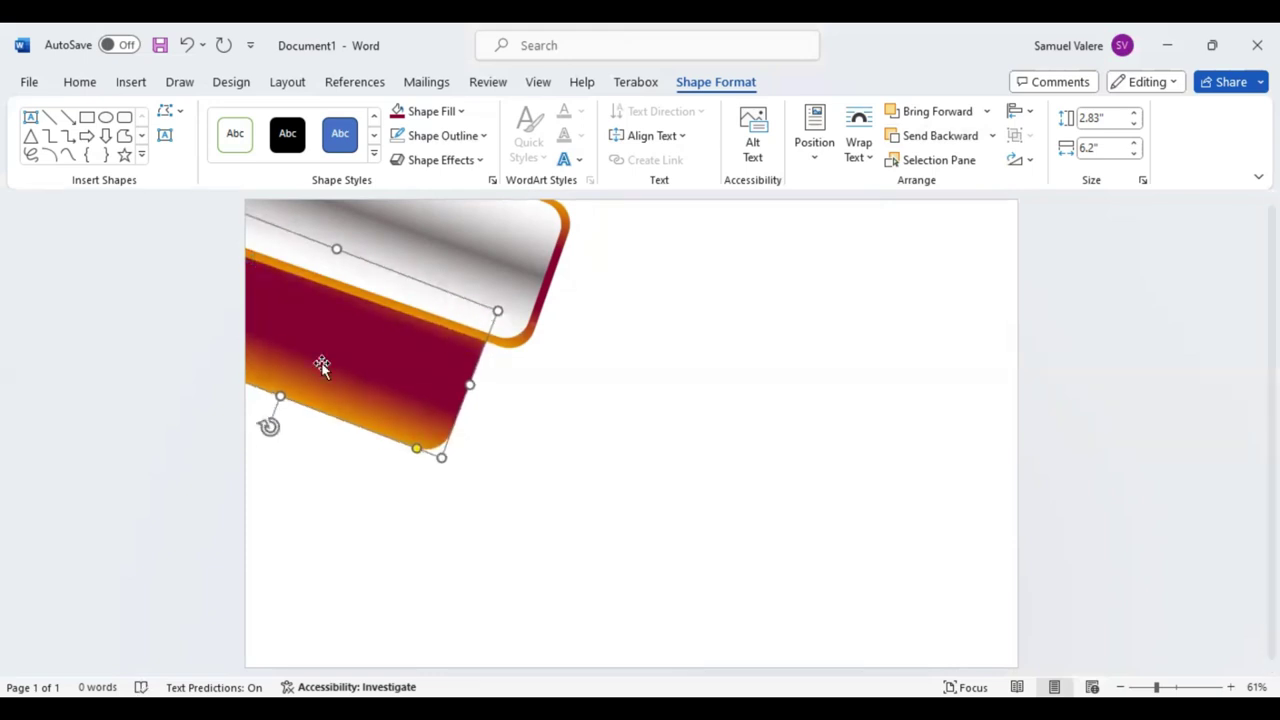
{"action": "key", "text": "Left"}
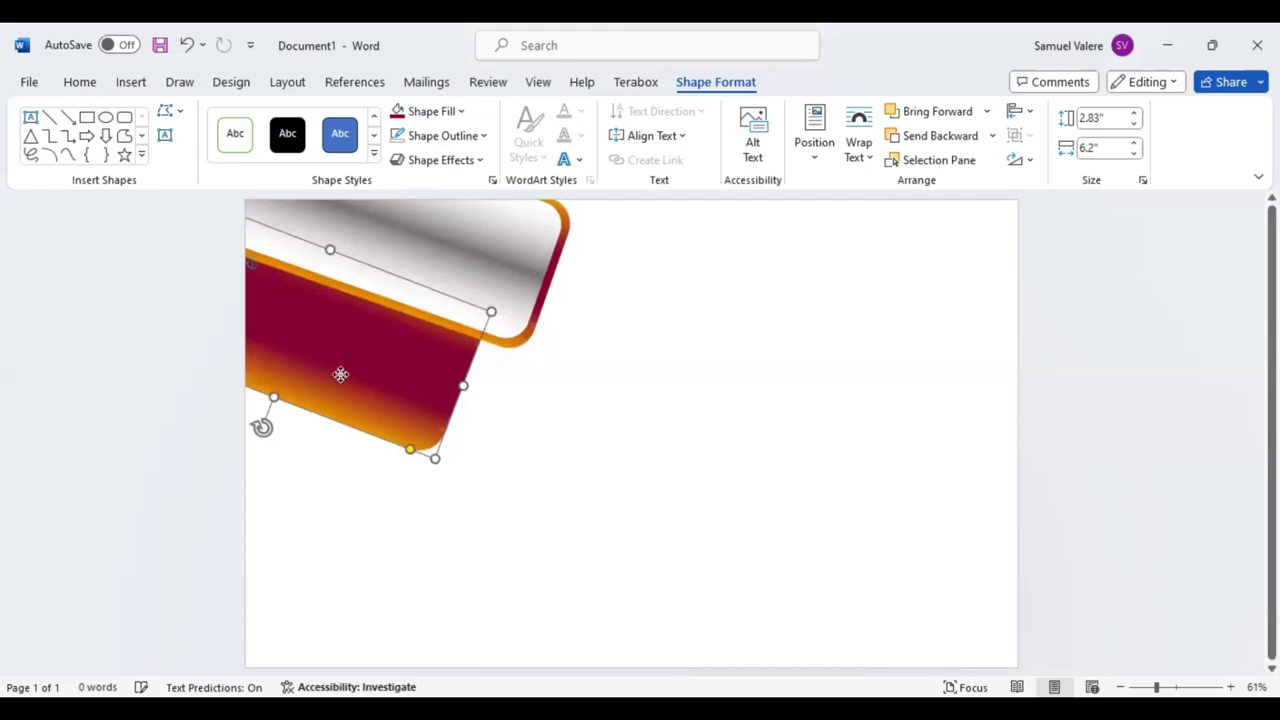
{"action": "key", "text": "Down"}
{"action": "key", "text": "Down"}
{"action": "key", "text": "Down"}
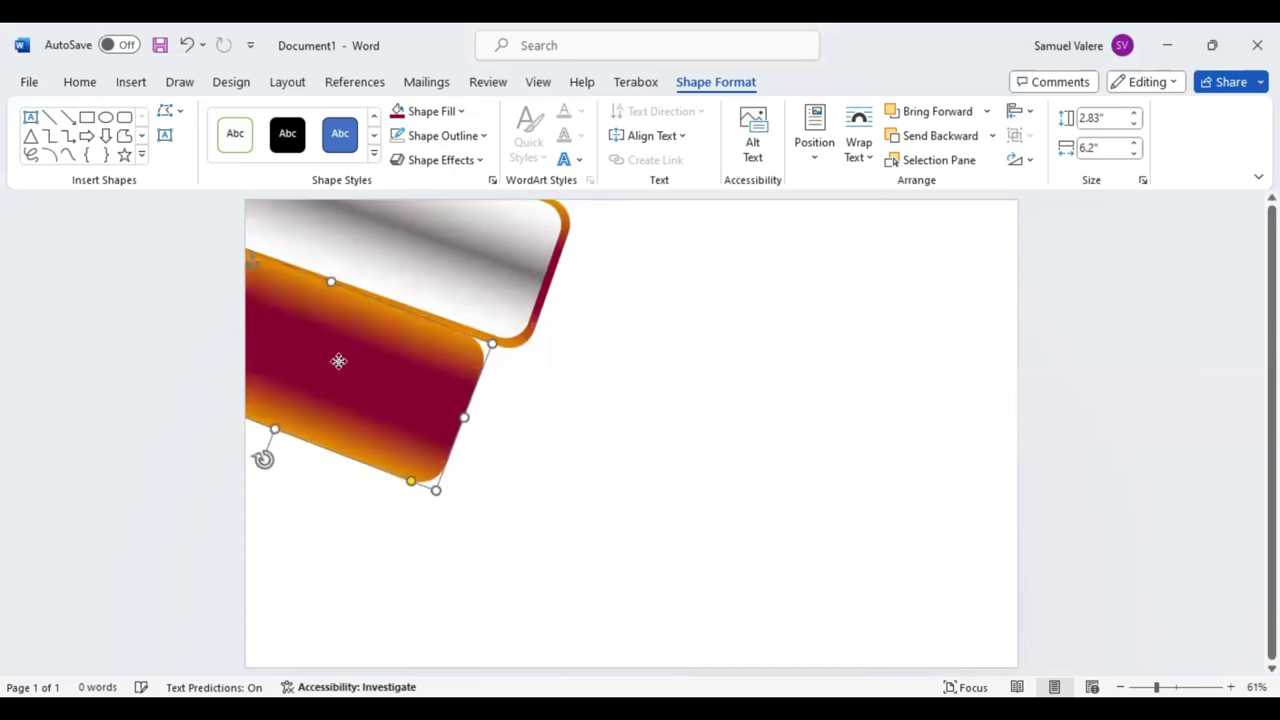
{"action": "key", "text": "Up"}
{"action": "key", "text": "Up"}
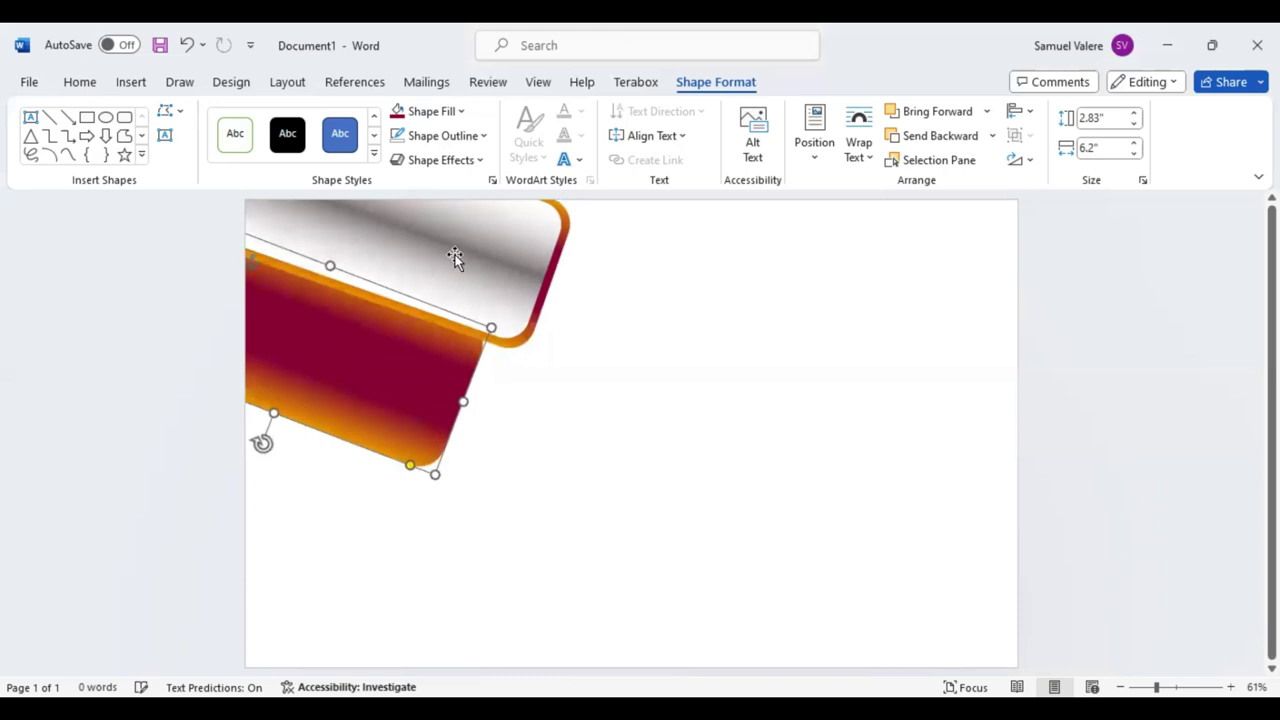
Select and shift the silver tab, then undo the stray moves with Ctrl+Z to restore the silver lower tab
{"action": "left_click", "coordinate": [366, 369]}
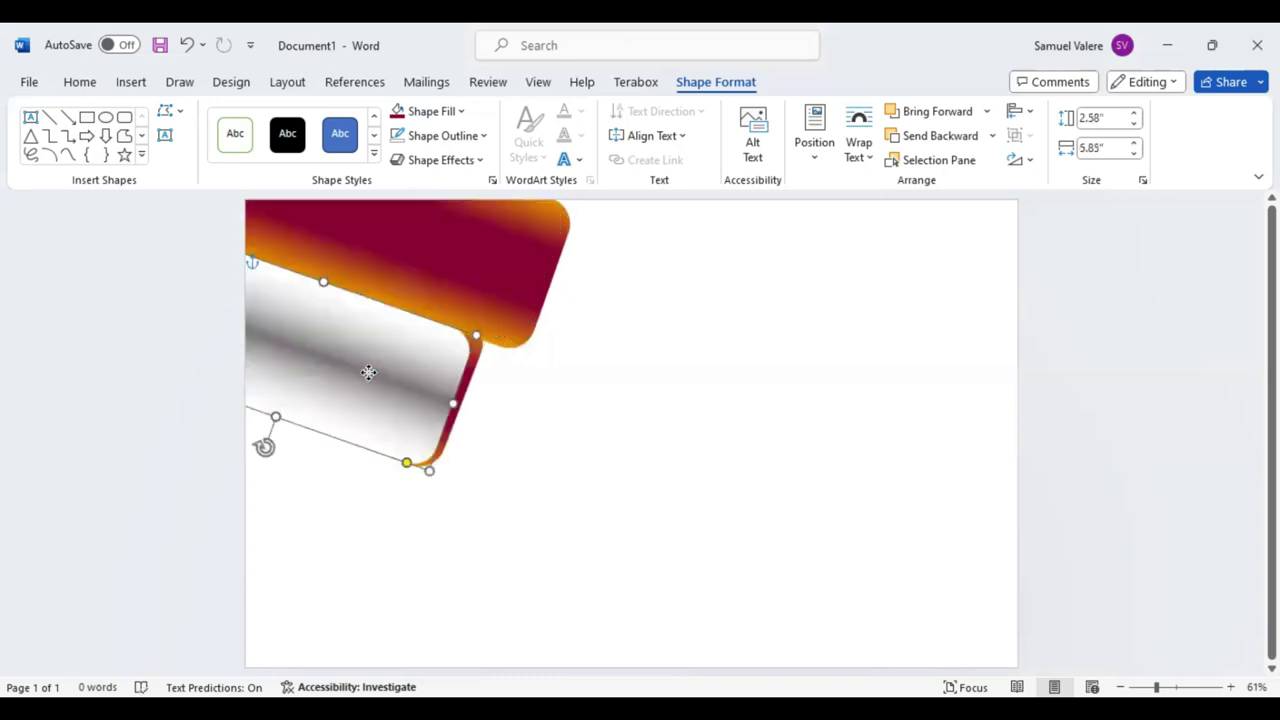
{"action": "left_click_drag", "start_coordinate": [368, 370], "coordinate": [455, 256]}
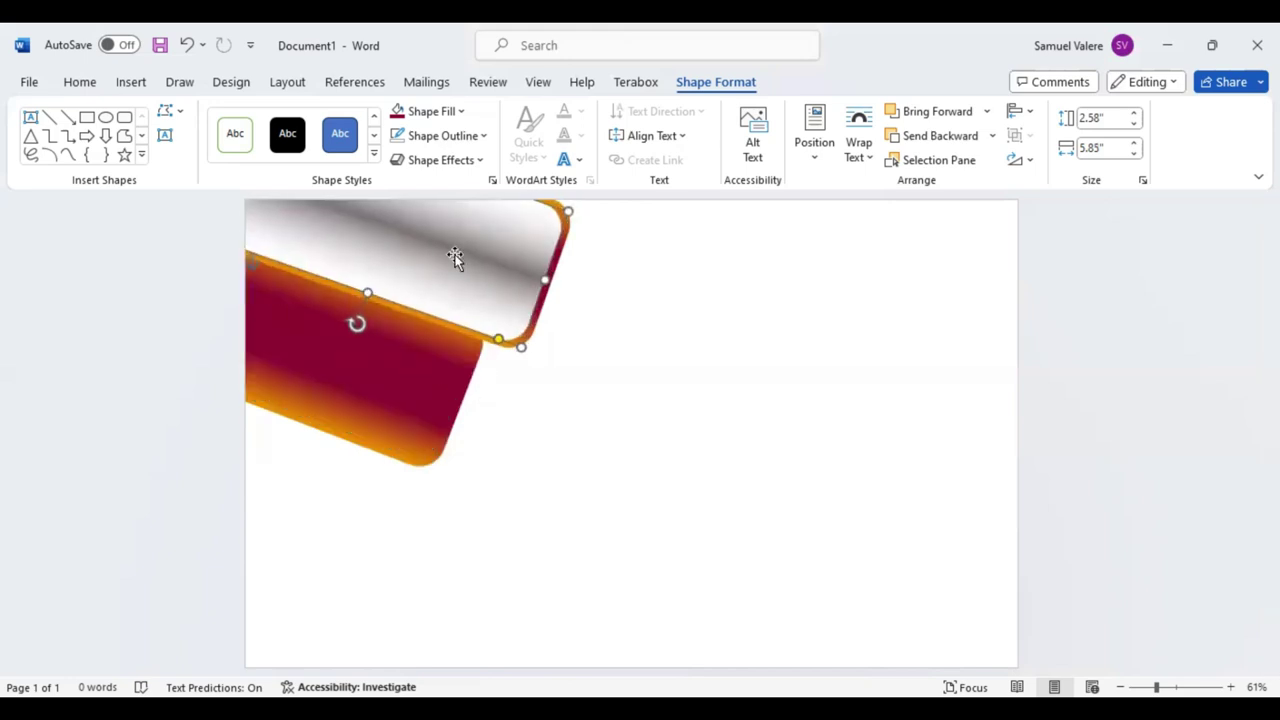
{"action": "key", "text": "ctrl+z"}
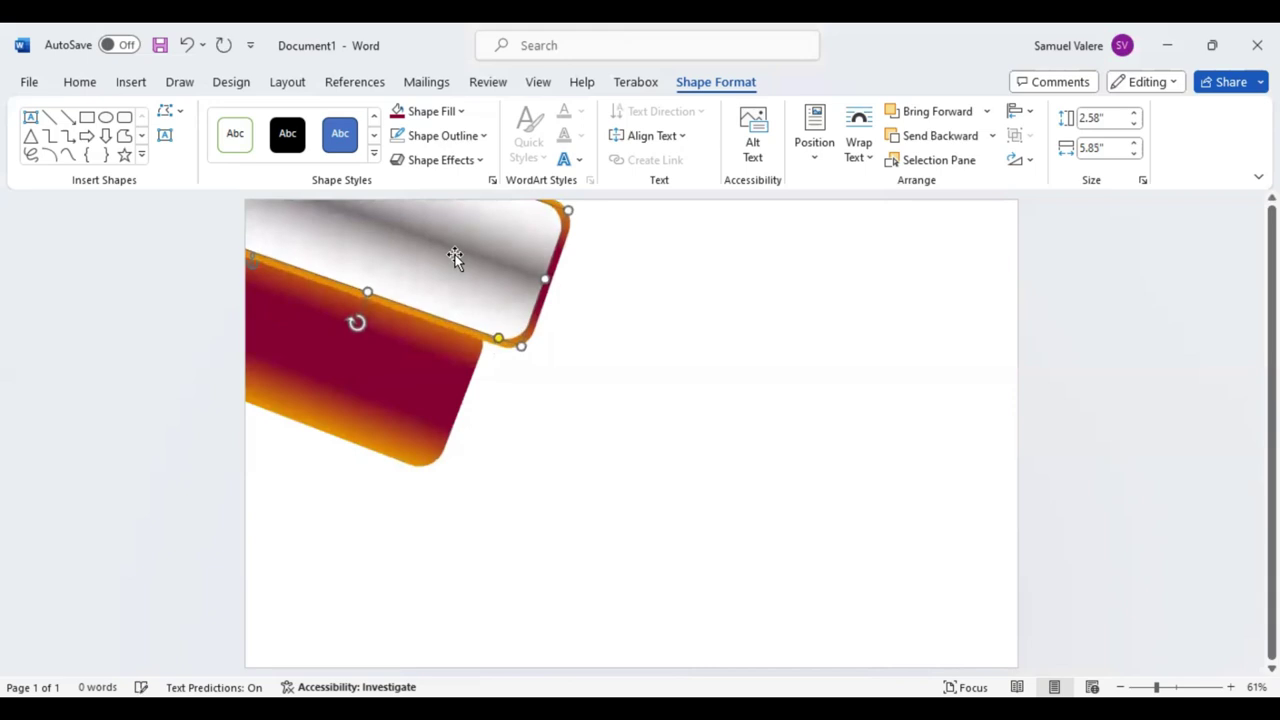
{"action": "key", "text": "ctrl+z"}
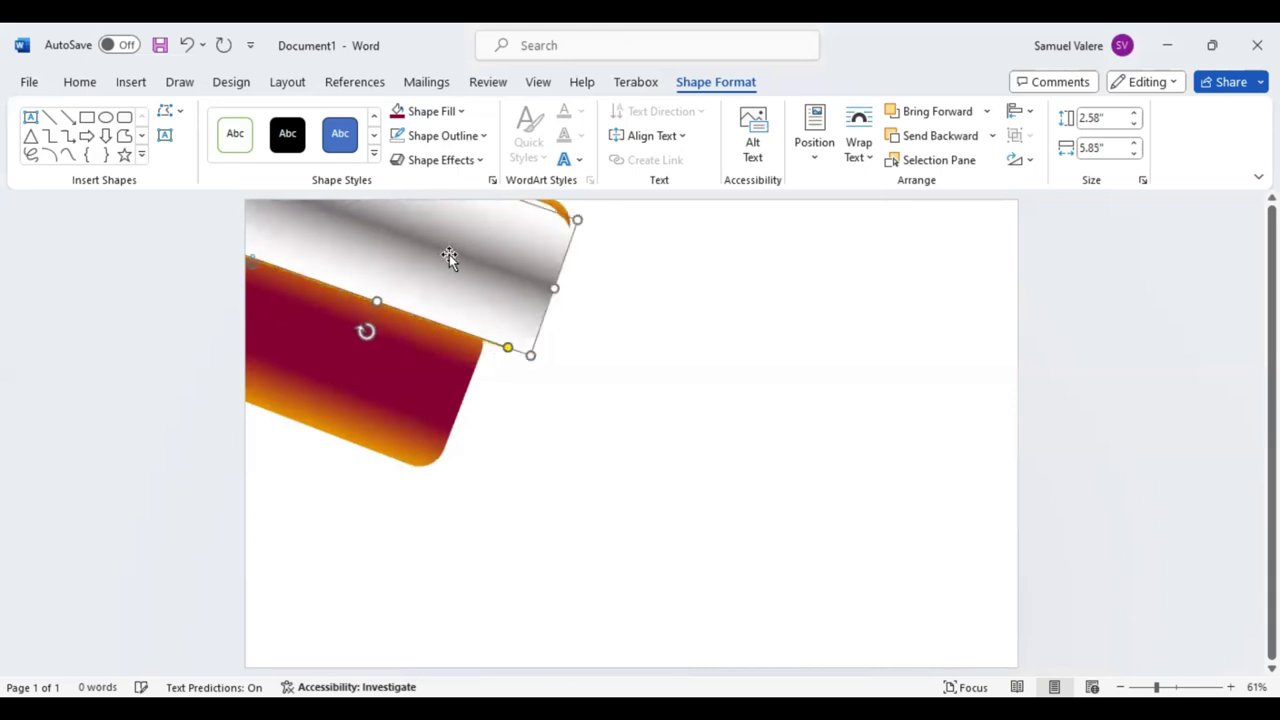
{"action": "key", "text": "ctrl+z"}
{"action": "key", "text": "ctrl+z"}
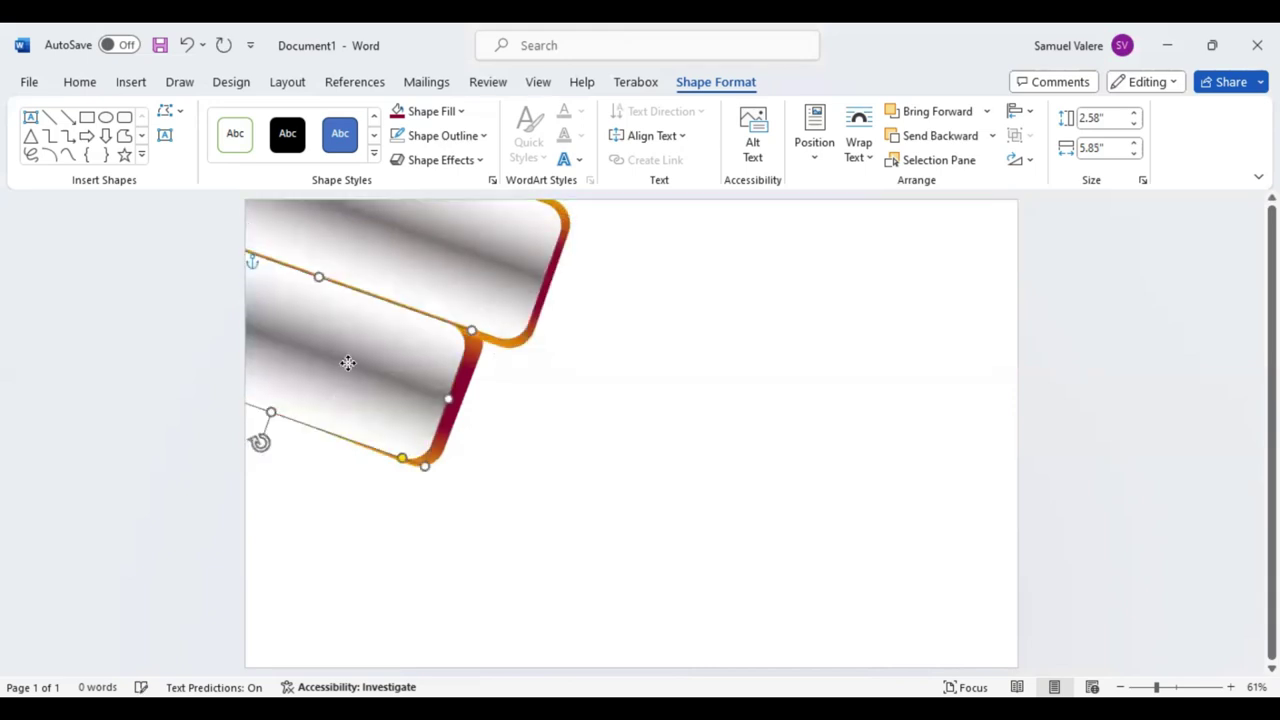
{"action": "key", "text": "ctrl+z"}
{"action": "key", "text": "ctrl+z"}
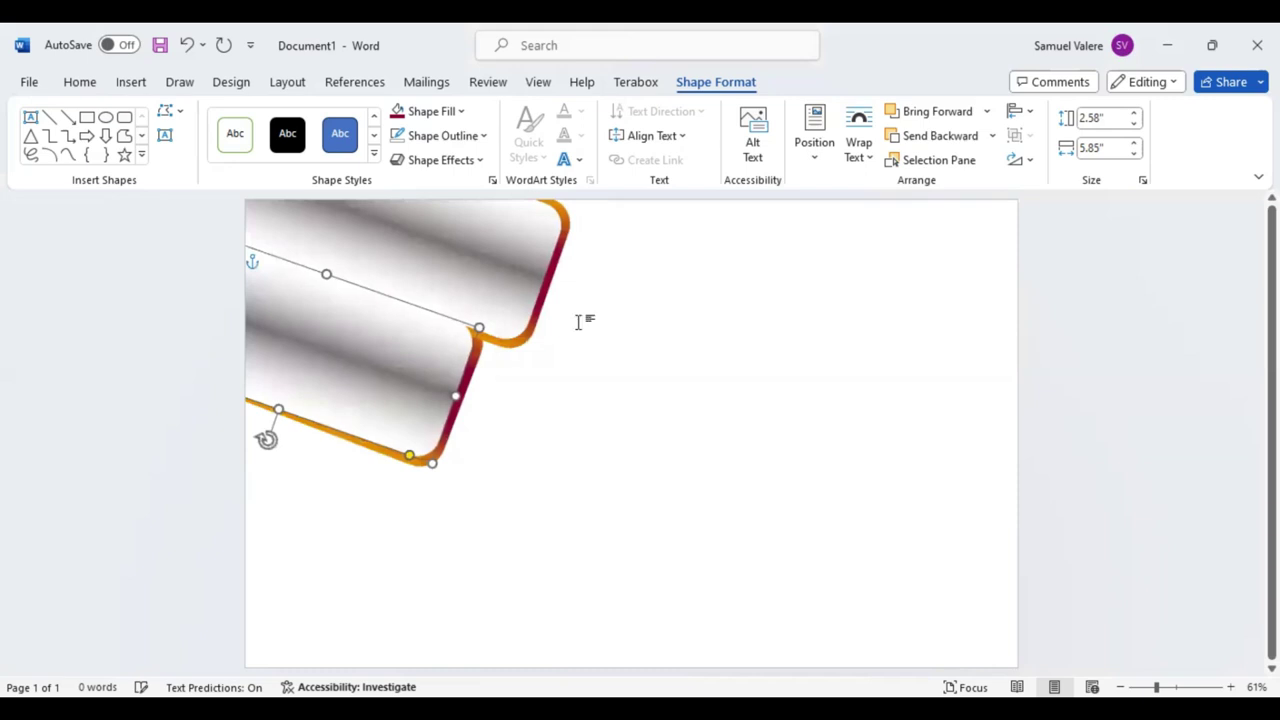
Send the lower tab backward, undo its slight rotation, and resize it to 2.83 by 6.2 inches
{"action": "left_click", "coordinate": [935, 140]}
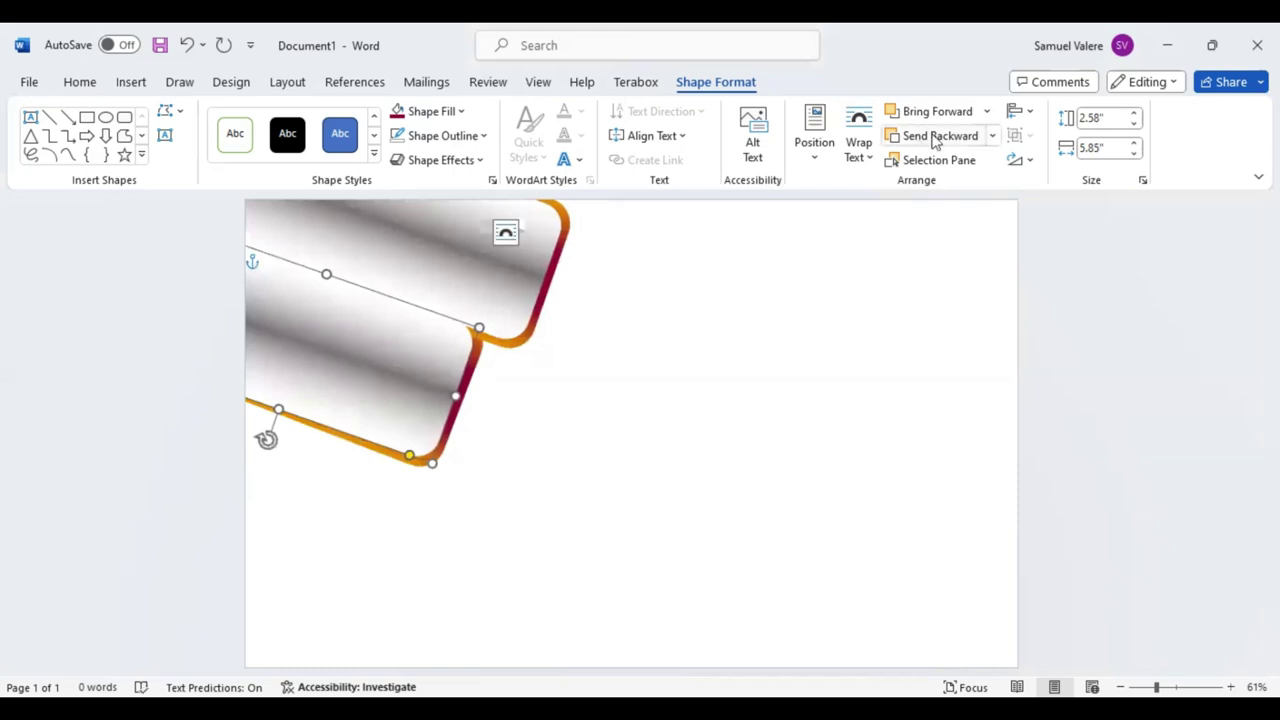
{"action": "left_click", "coordinate": [935, 140]}
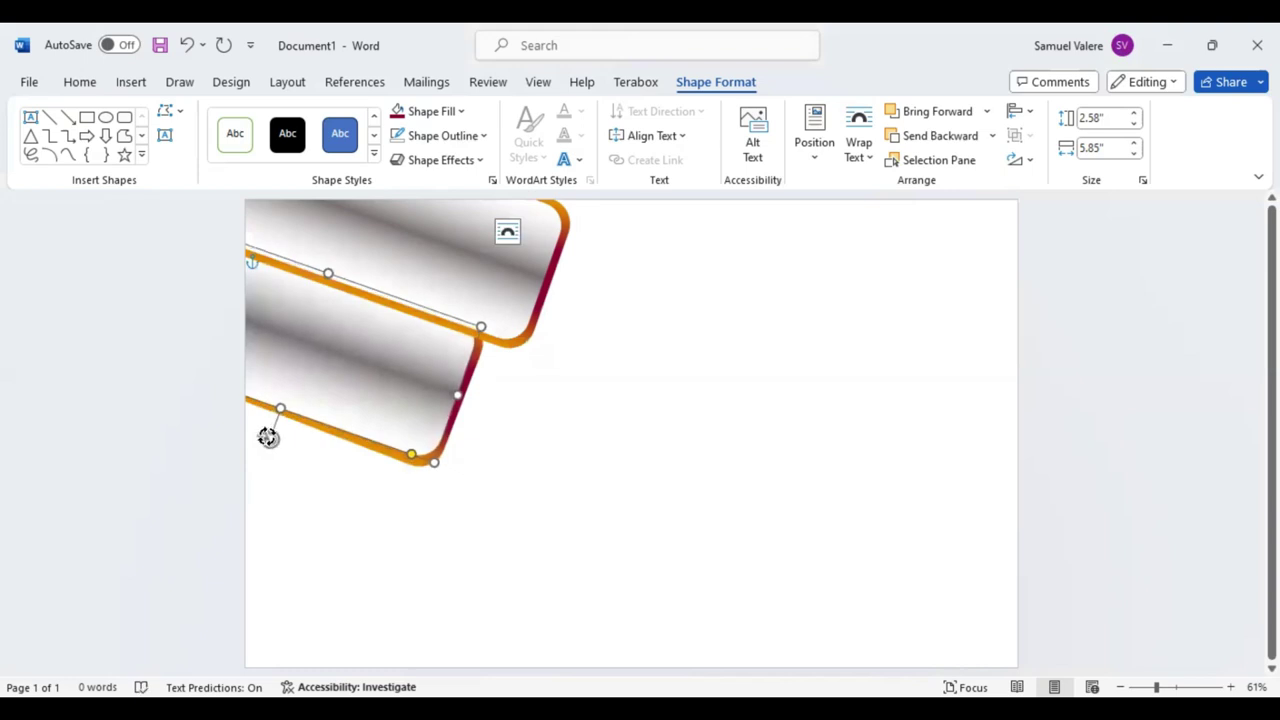
{"action": "left_click_drag", "start_coordinate": [268, 437], "coordinate": [266, 438]}
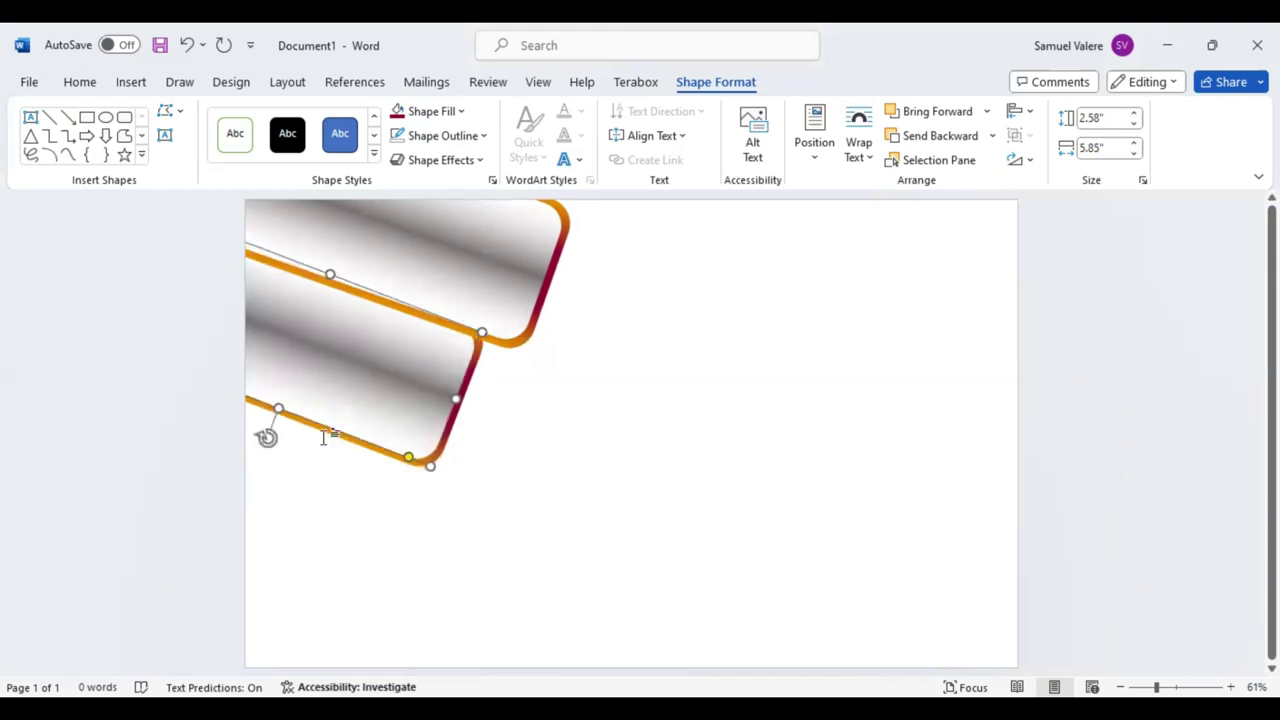
{"action": "key", "text": "ctrl+z"}
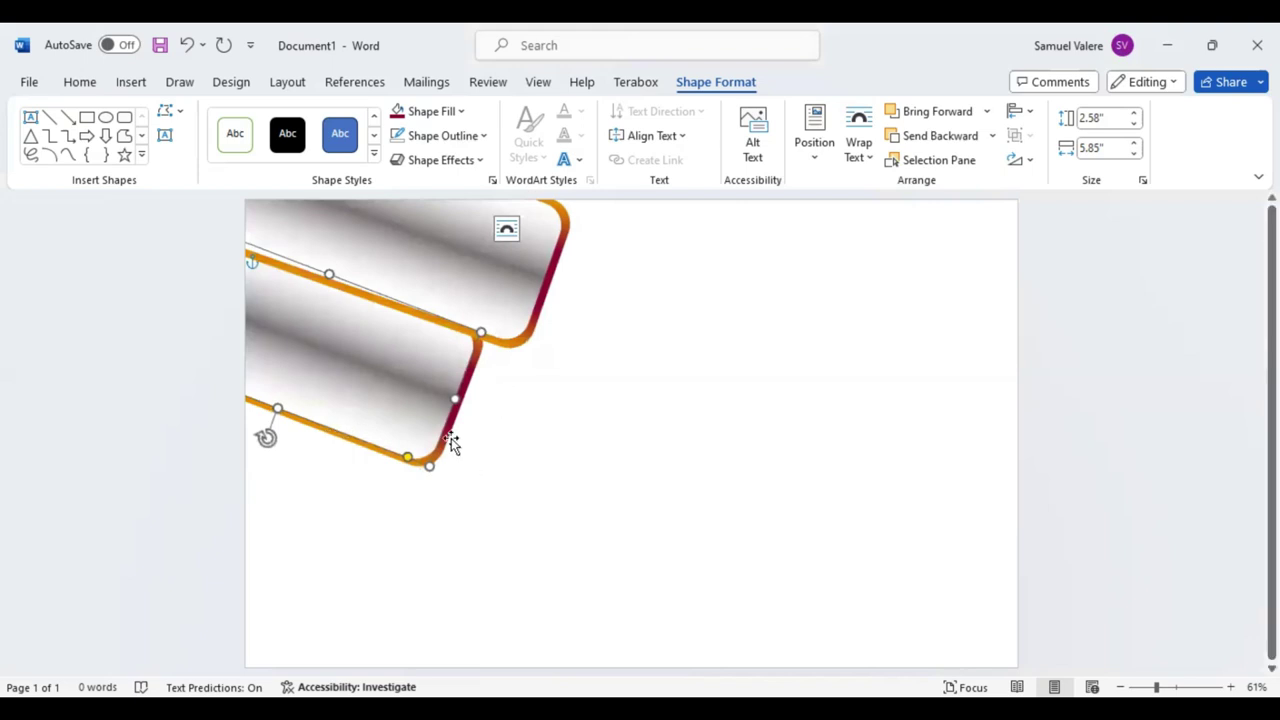
{"action": "left_click_drag", "start_coordinate": [449, 460], "coordinate": [455, 469]}
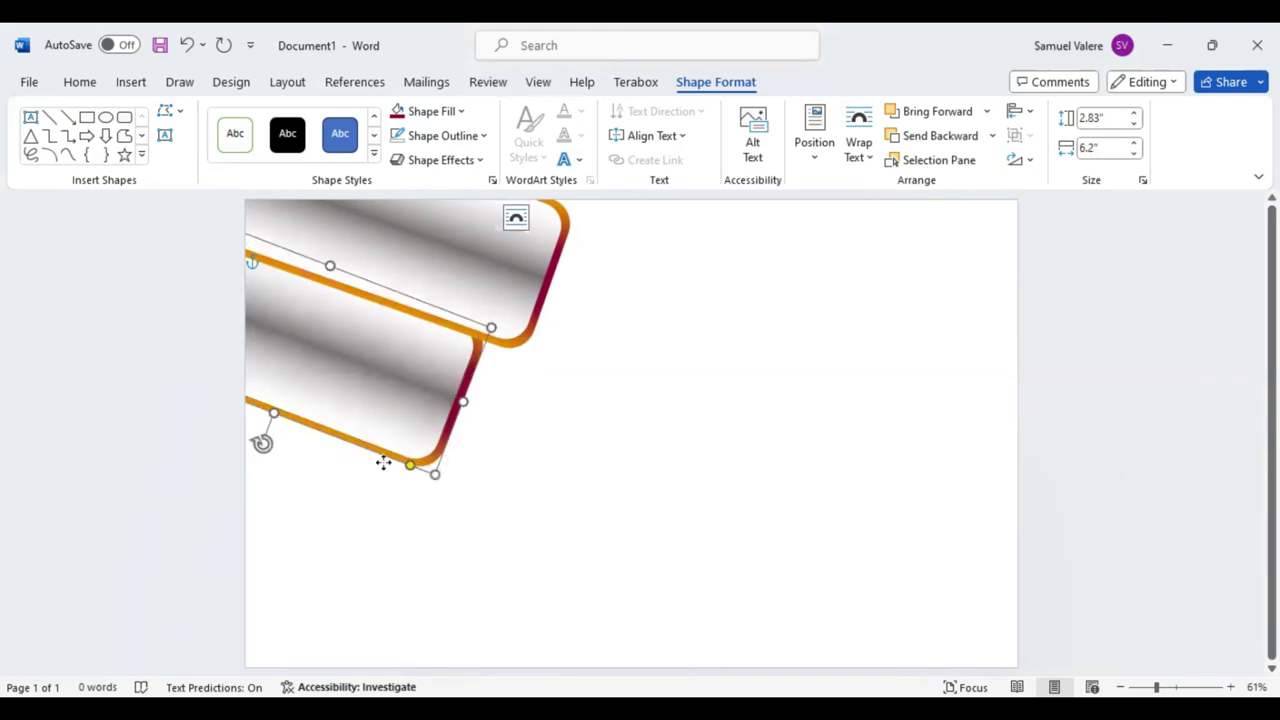
Paste a copy of the tab, move it up-left, and give it the middle tab's silver styling with Format Painter
{"action": "key", "text": "ctrl+v"}
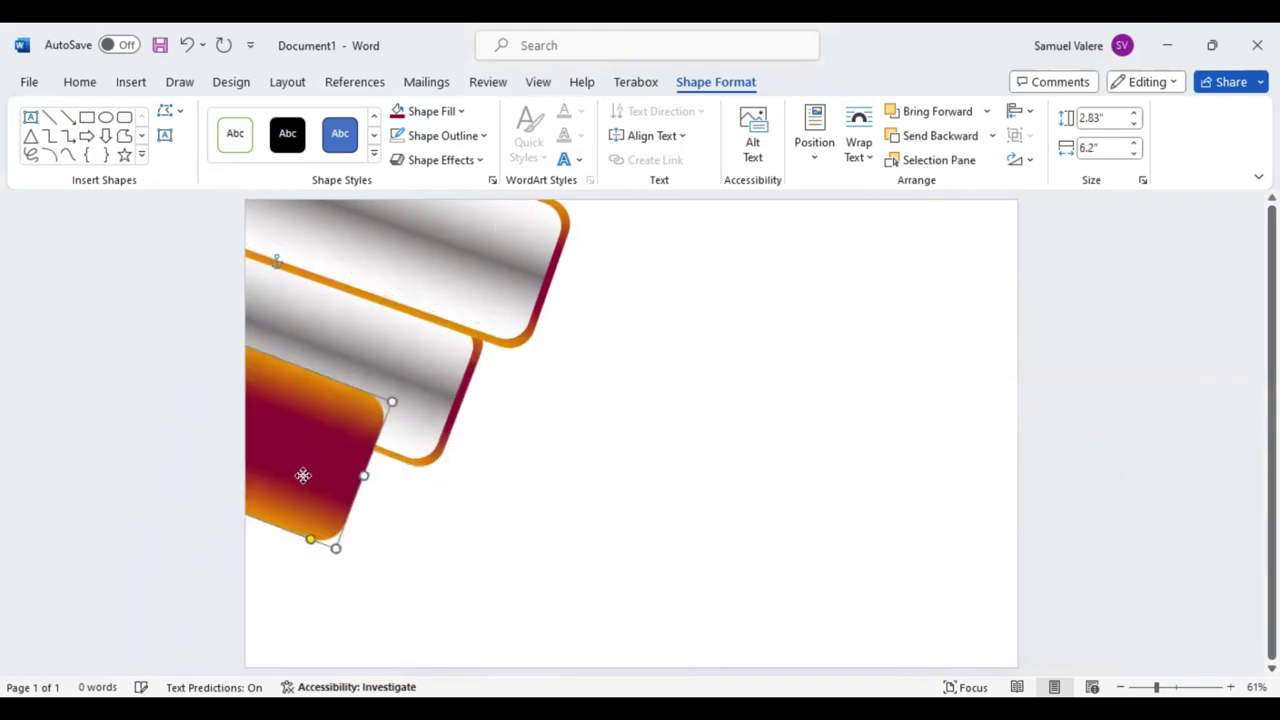
{"action": "key", "text": "ctrl+Left"}
{"action": "key", "text": "ctrl+Up"}
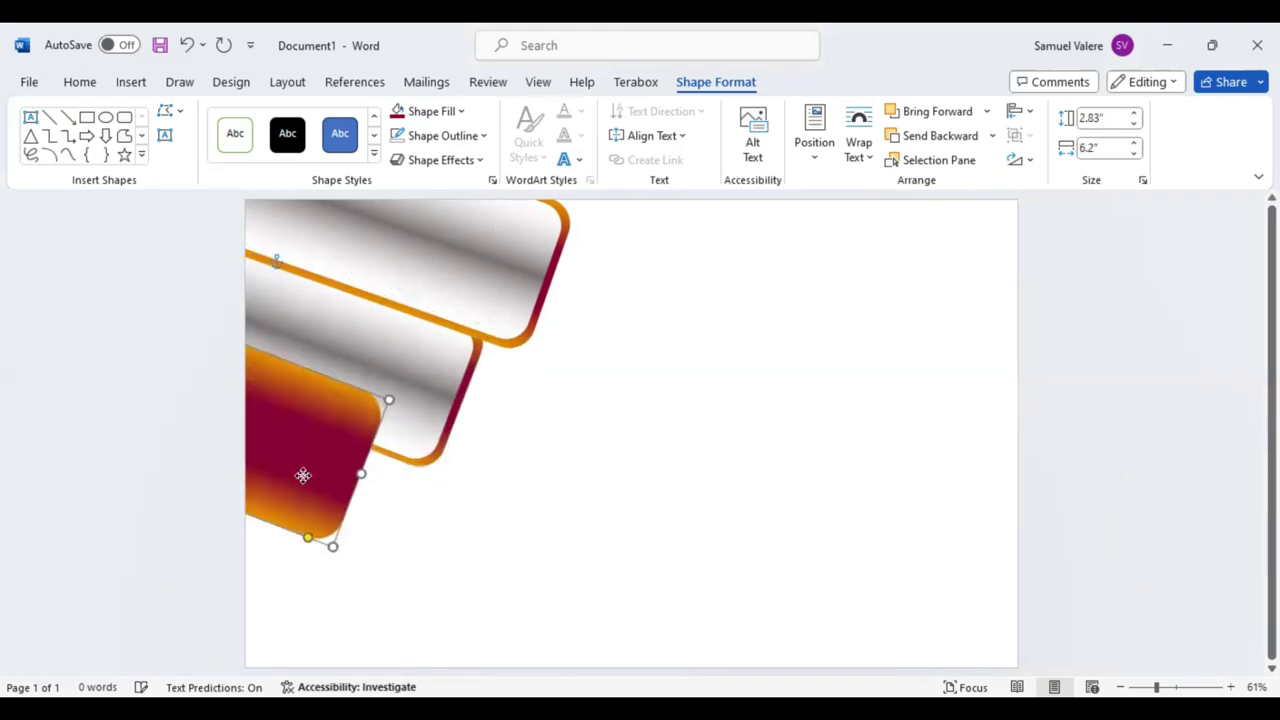
{"action": "left_click_drag", "start_coordinate": [303, 475], "coordinate": [277, 466]}
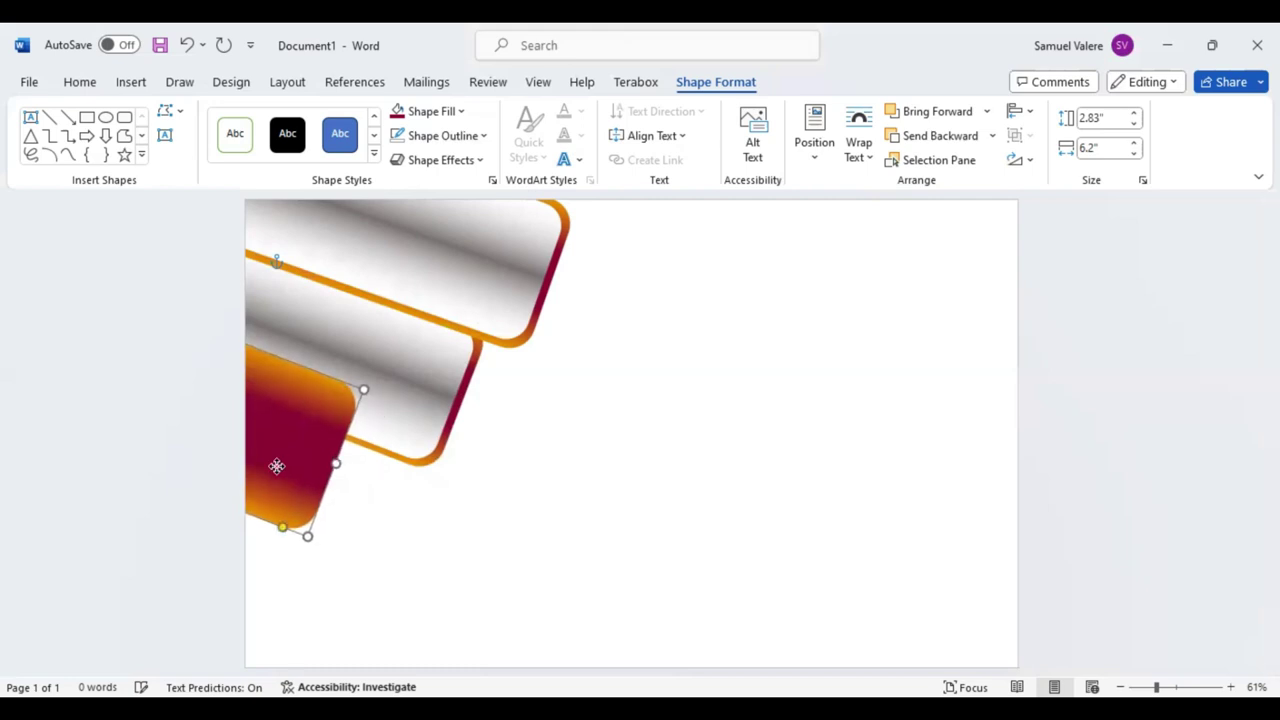
{"action": "left_click", "coordinate": [413, 381]}
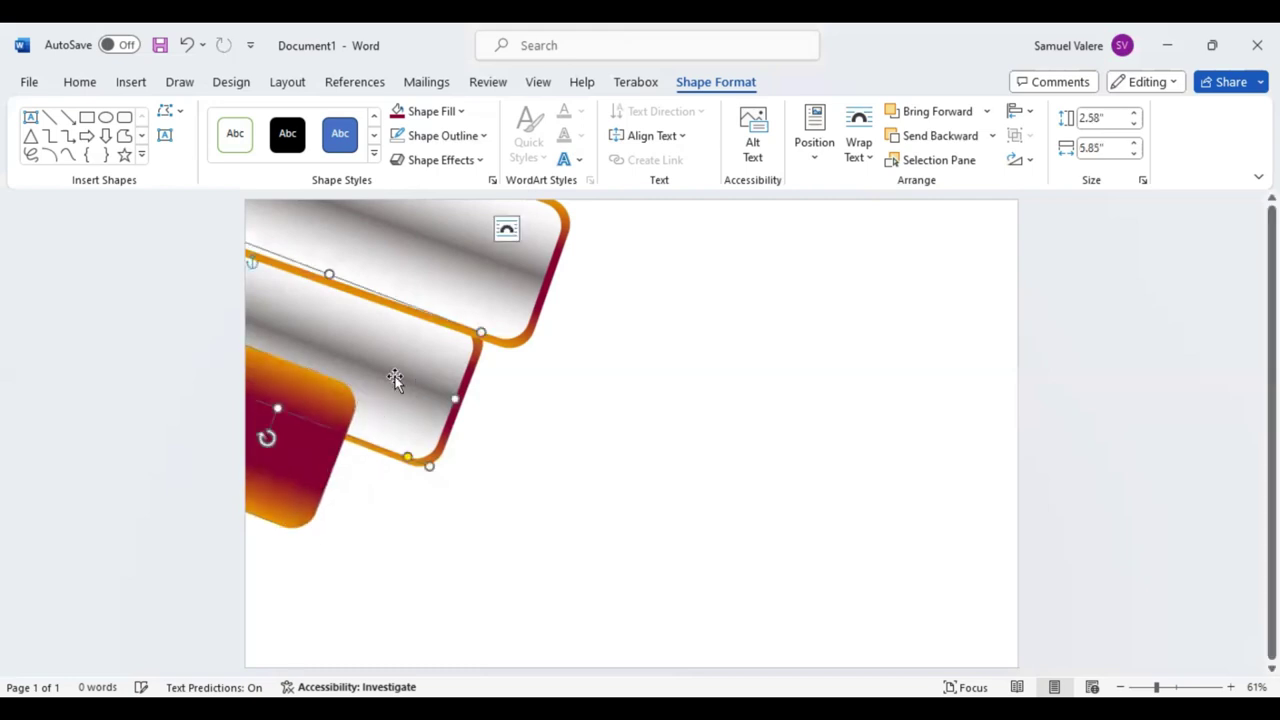
{"action": "left_click", "coordinate": [257, 415]}
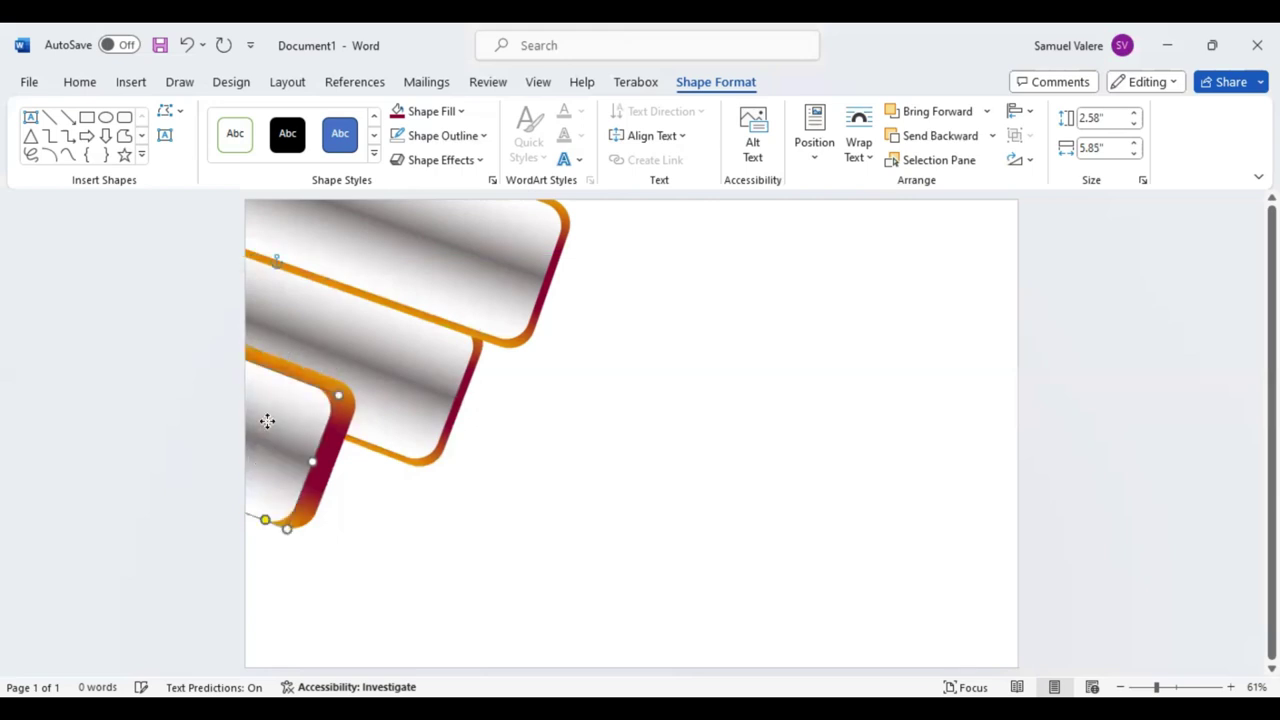
{"action": "key", "text": "Right"}
{"action": "key", "text": "Up"}
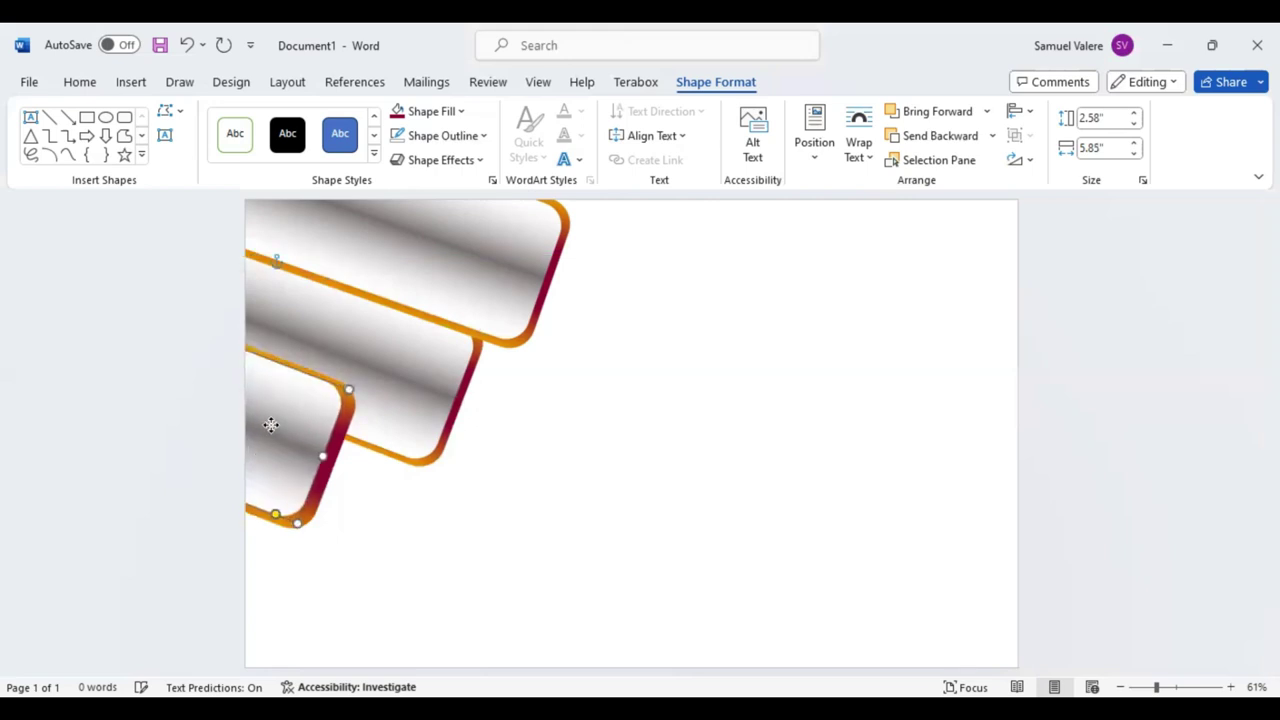
{"action": "left_click_drag", "start_coordinate": [270, 425], "coordinate": [277, 427]}
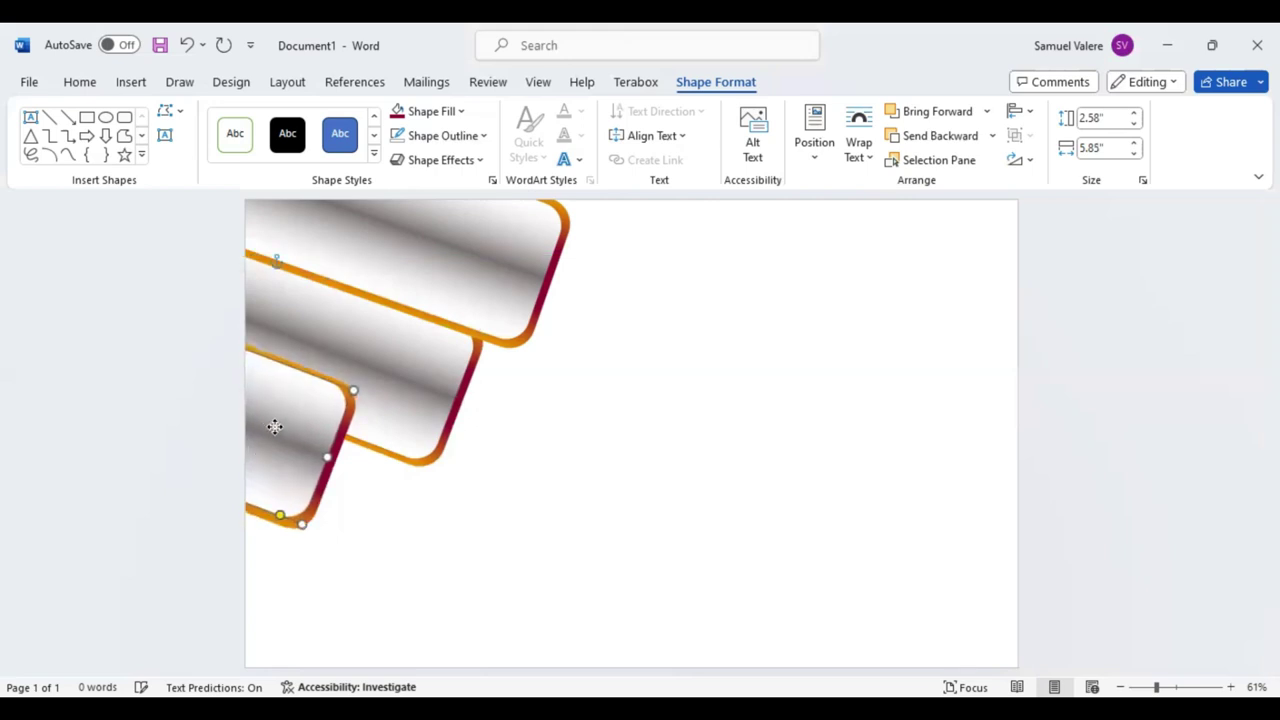
Send the new 2.58 by 5.85 inch tab backward twice so it sits behind the middle tab
{"action": "left_click", "coordinate": [940, 137]}
{"action": "left_click", "coordinate": [940, 137]}
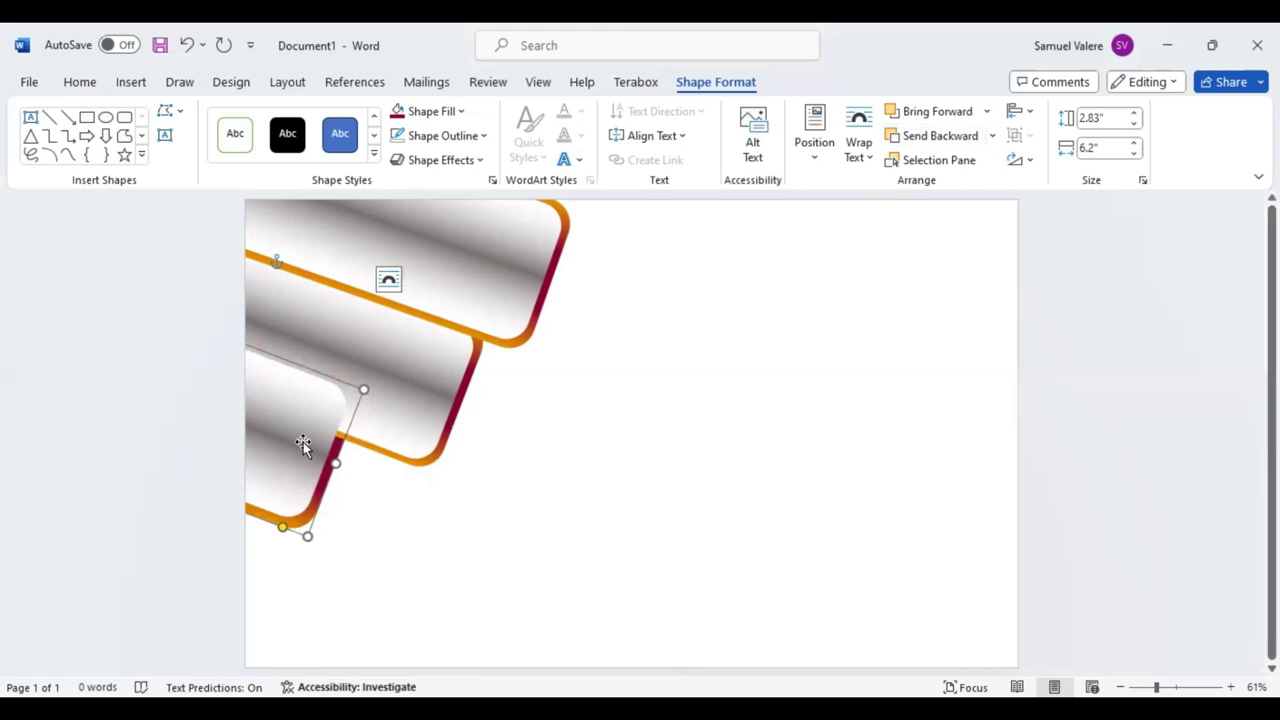
{"action": "left_click", "coordinate": [930, 137]}
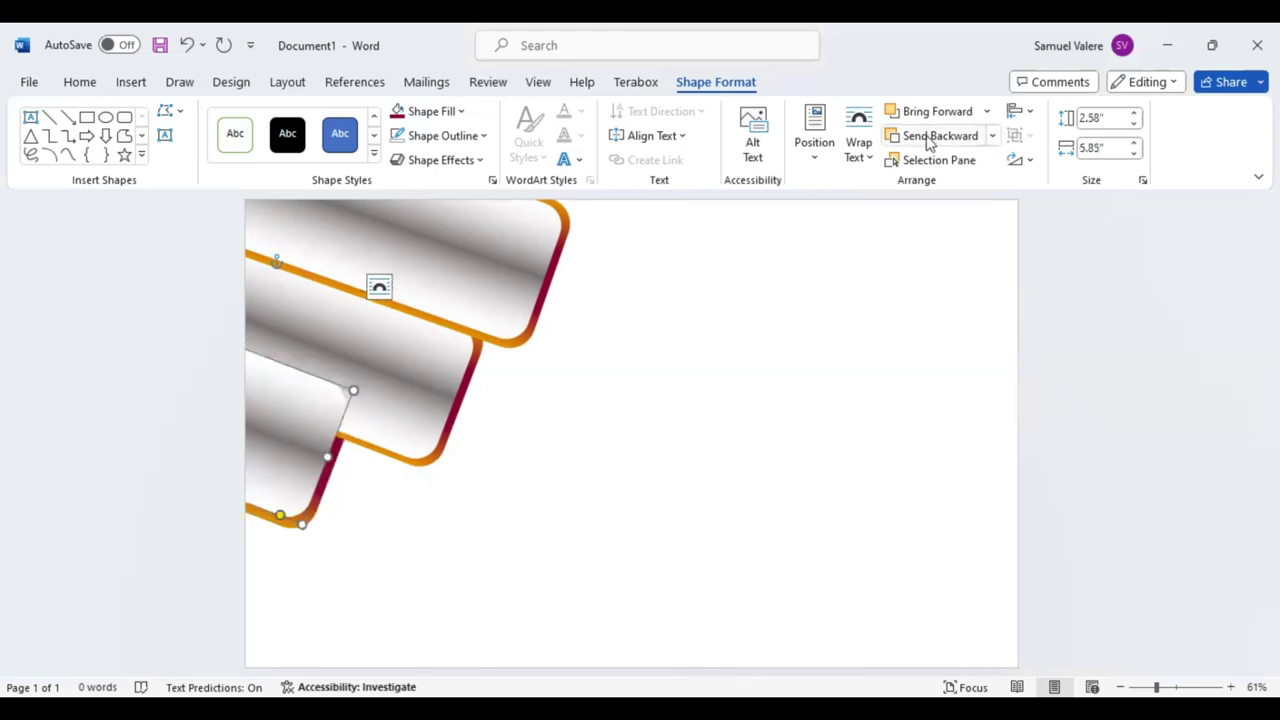
{"action": "left_click", "coordinate": [927, 140]}
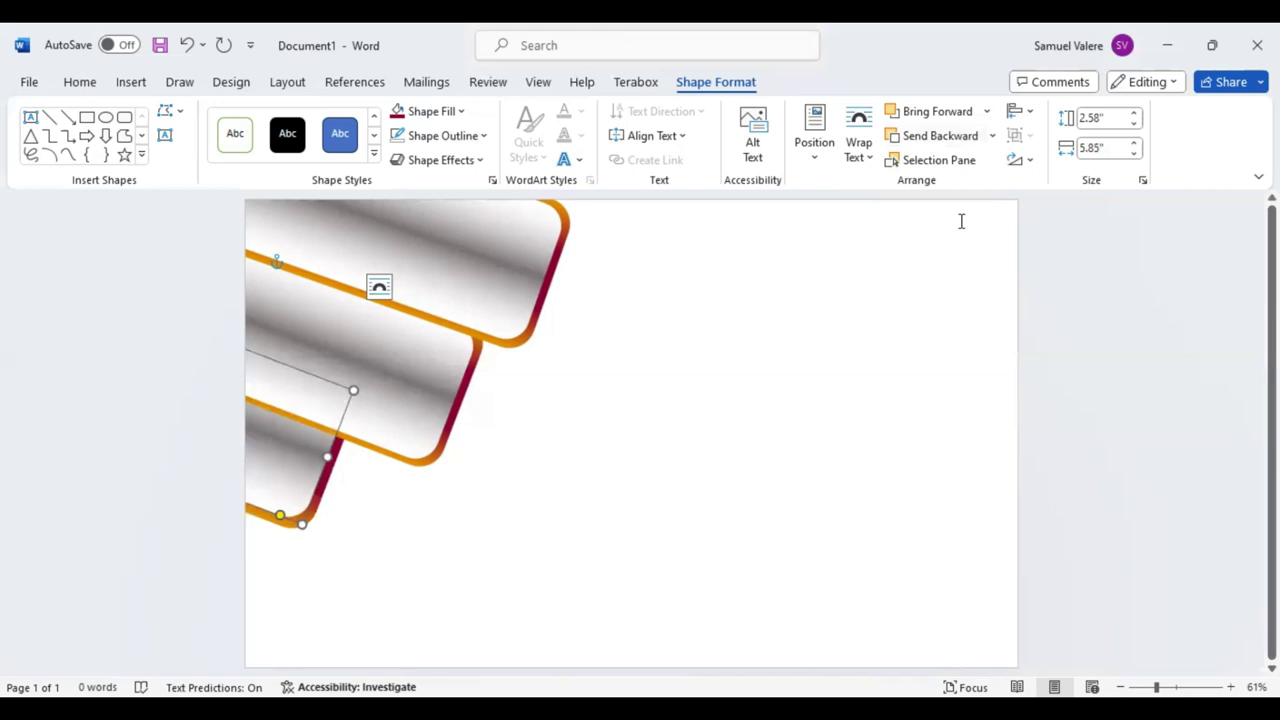
Enlarge the middle silver tab to 2.83" by 6.2"
{"action": "left_click", "coordinate": [370, 367]}
{"action": "key", "text": "Right"}
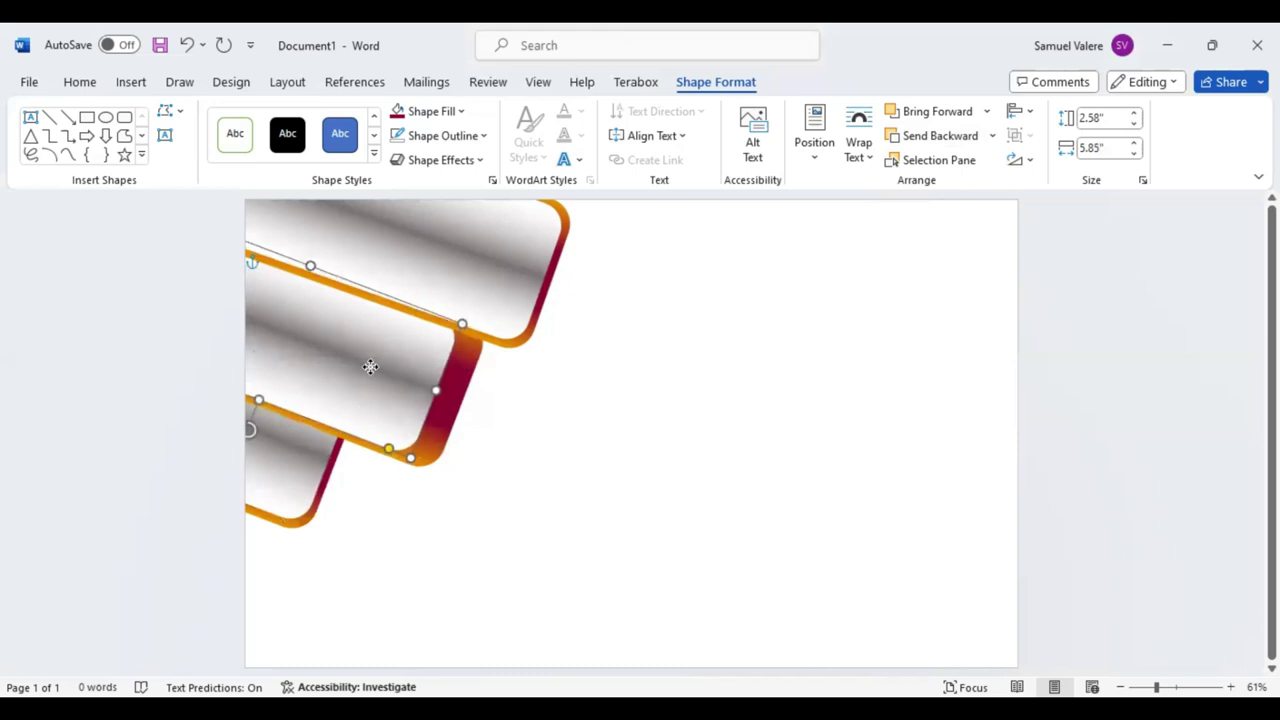
{"action": "key", "text": "Left"}
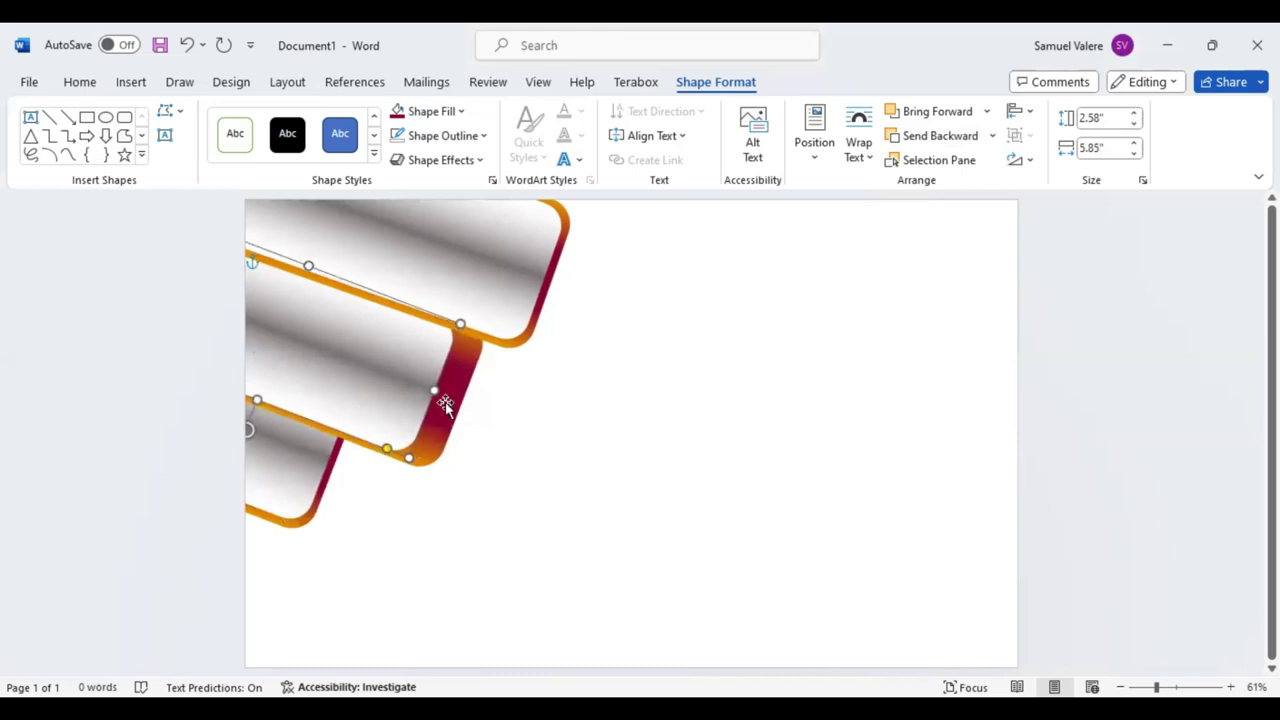
{"action": "key", "text": "ctrl+y"}
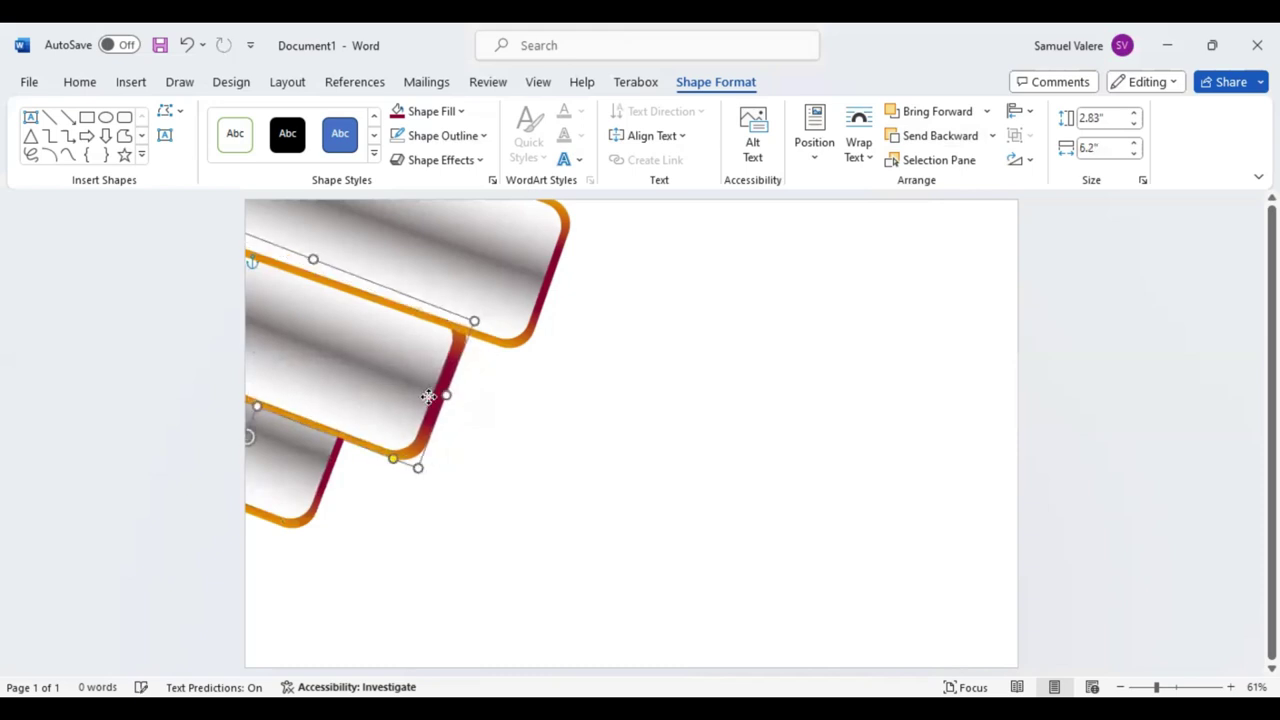
Enlarge the top tab to 2.83" by 6.2" and nudge it up-left into the corner
{"action": "left_click", "coordinate": [486, 278]}
{"action": "key", "text": "ctrl+y"}
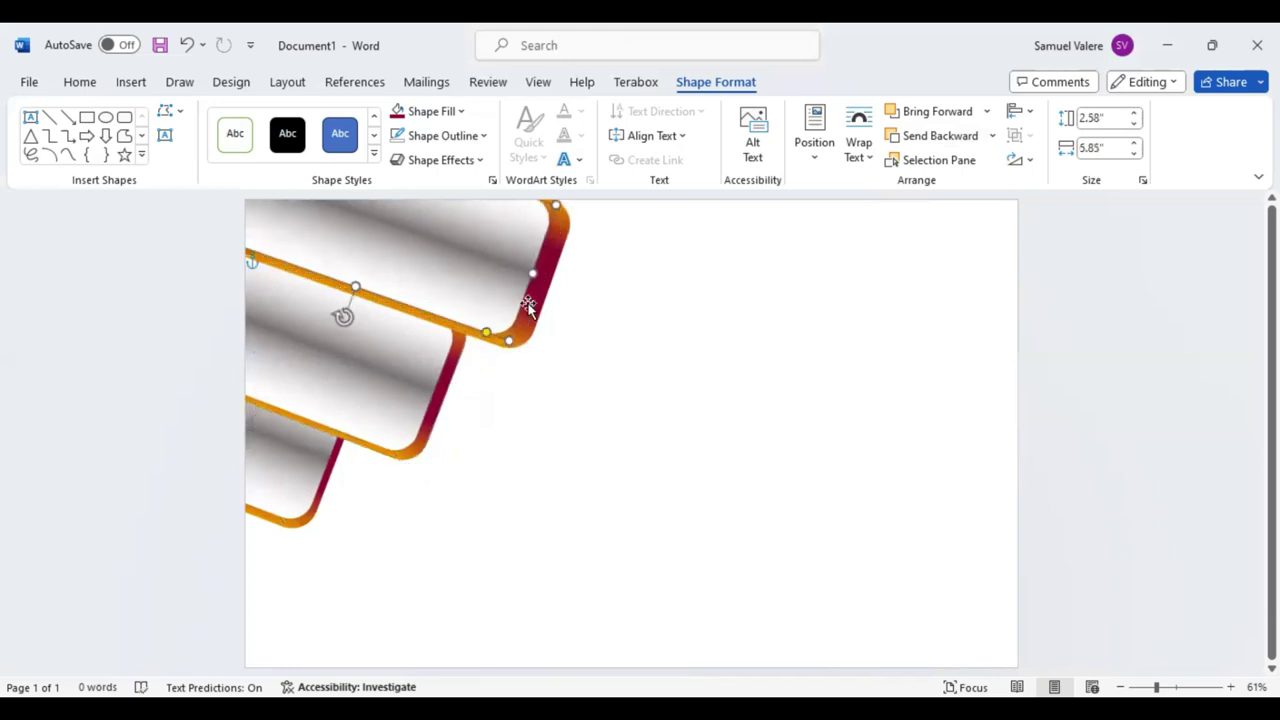
{"action": "key", "text": "Left"}
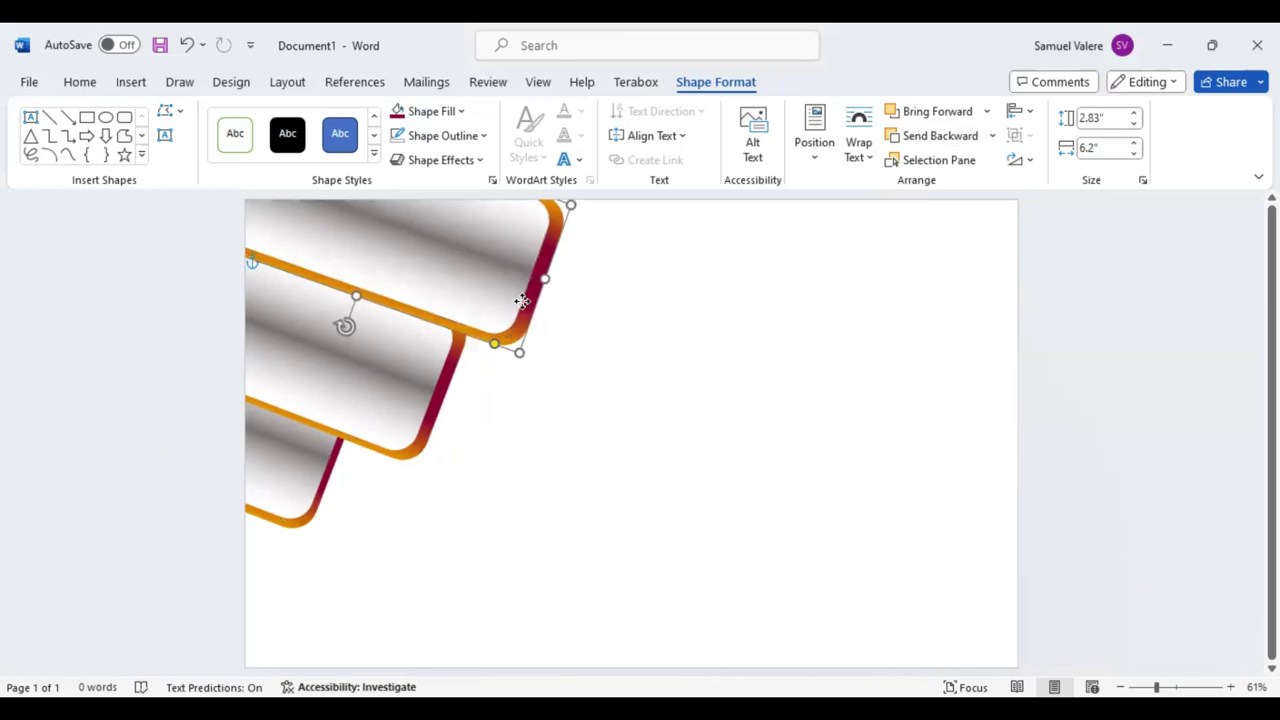
{"action": "key", "text": "Up"}
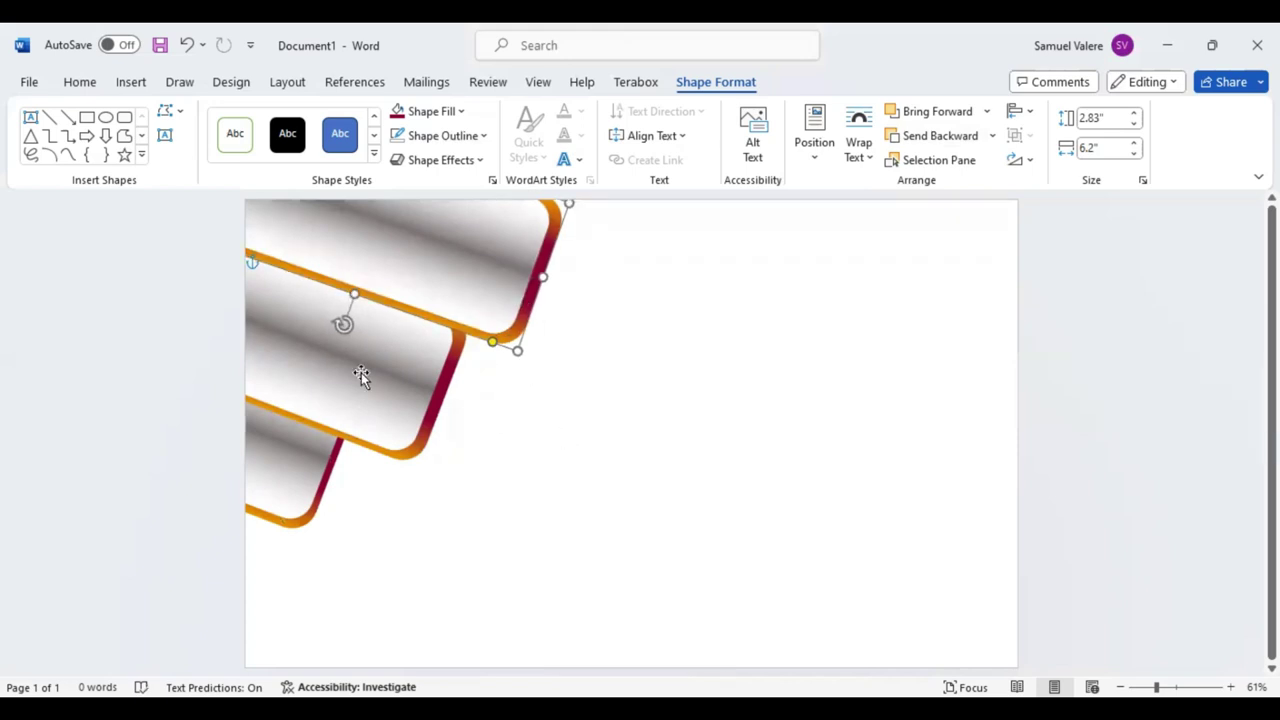
{"action": "left_click", "coordinate": [581, 393]}
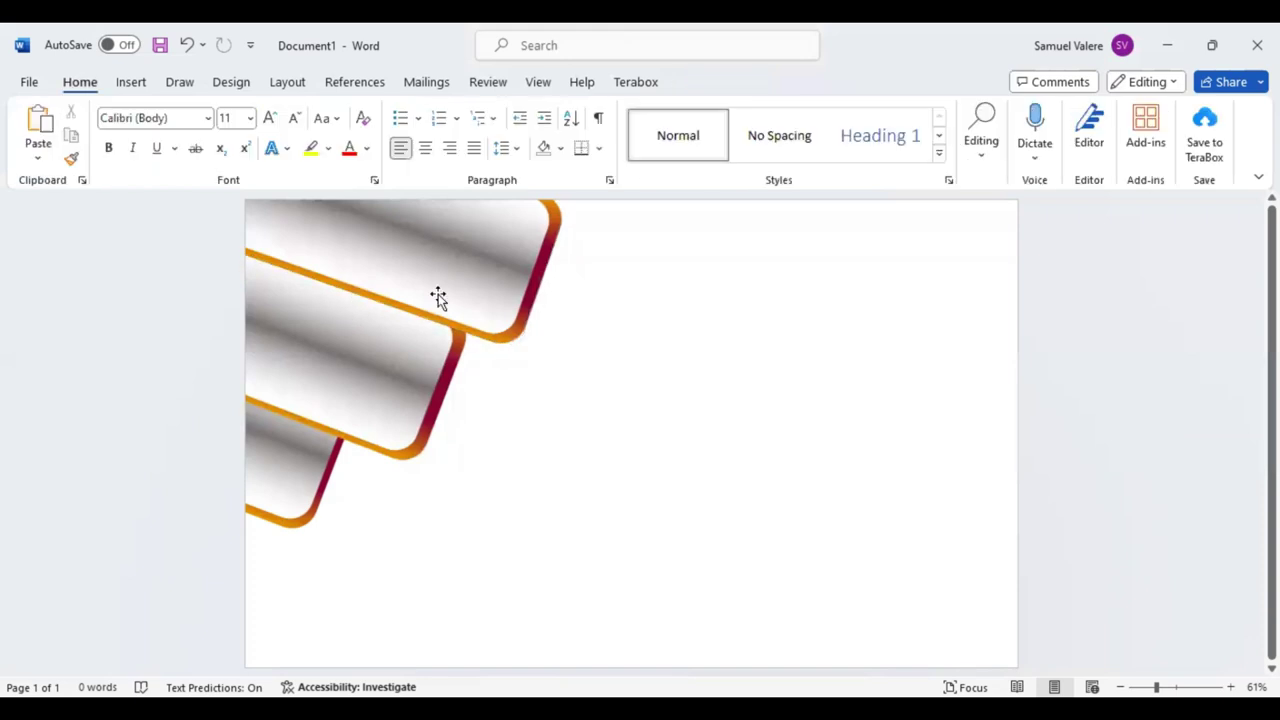
Draw a large blue rectangle, about 7.07" by 12.53", over most of the page
{"action": "left_click", "coordinate": [131, 82]}
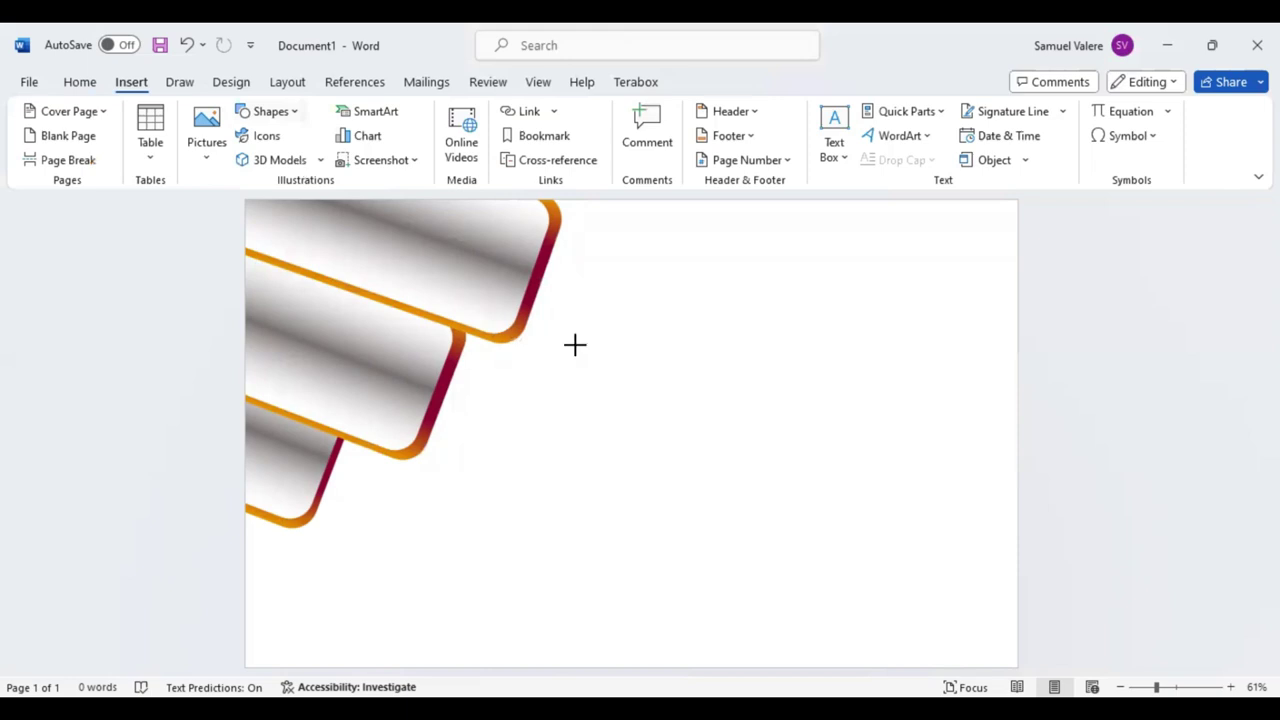
{"action": "left_click_drag", "start_coordinate": [436, 252], "coordinate": [633, 430]}
{"action": "mouse_move", "coordinate": [717, 490]}
{"action": "left_mouse_down"}
{"action": "mouse_move", "coordinate": [958, 614]}
{"action": "mouse_move", "coordinate": [978, 643]}
{"action": "left_mouse_up"}
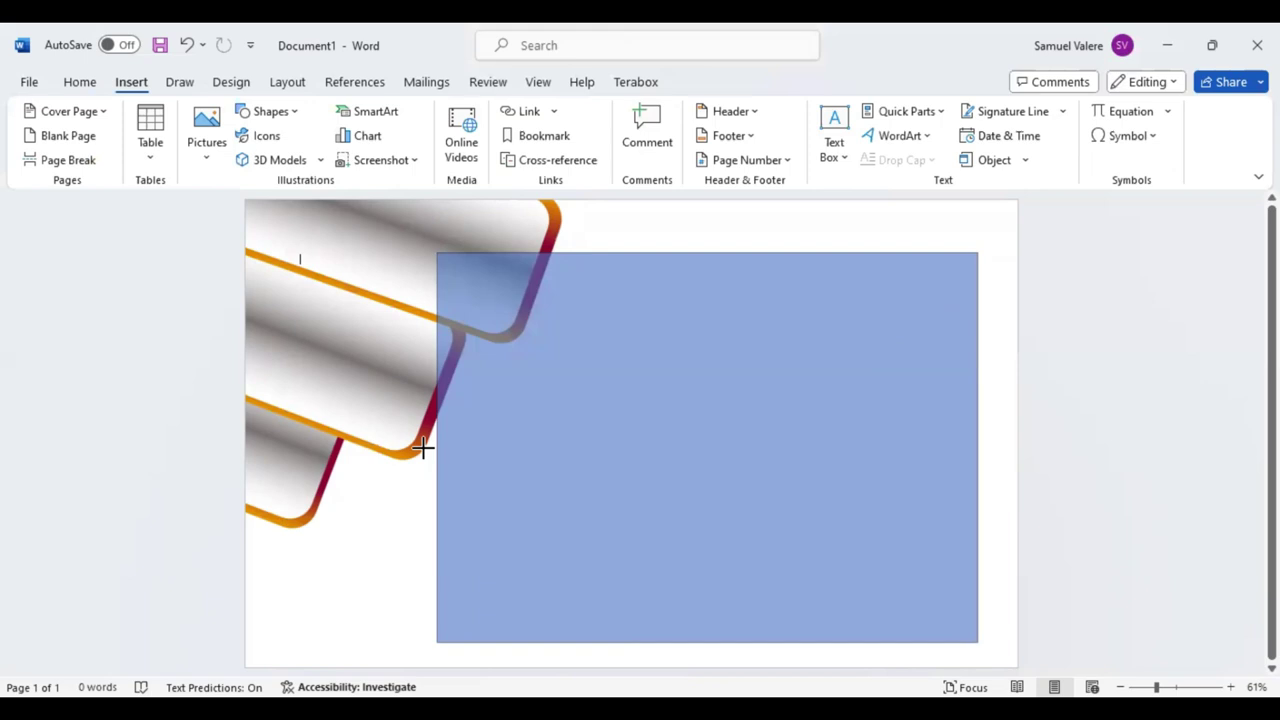
{"action": "left_click_drag", "start_coordinate": [422, 448], "coordinate": [422, 448]}
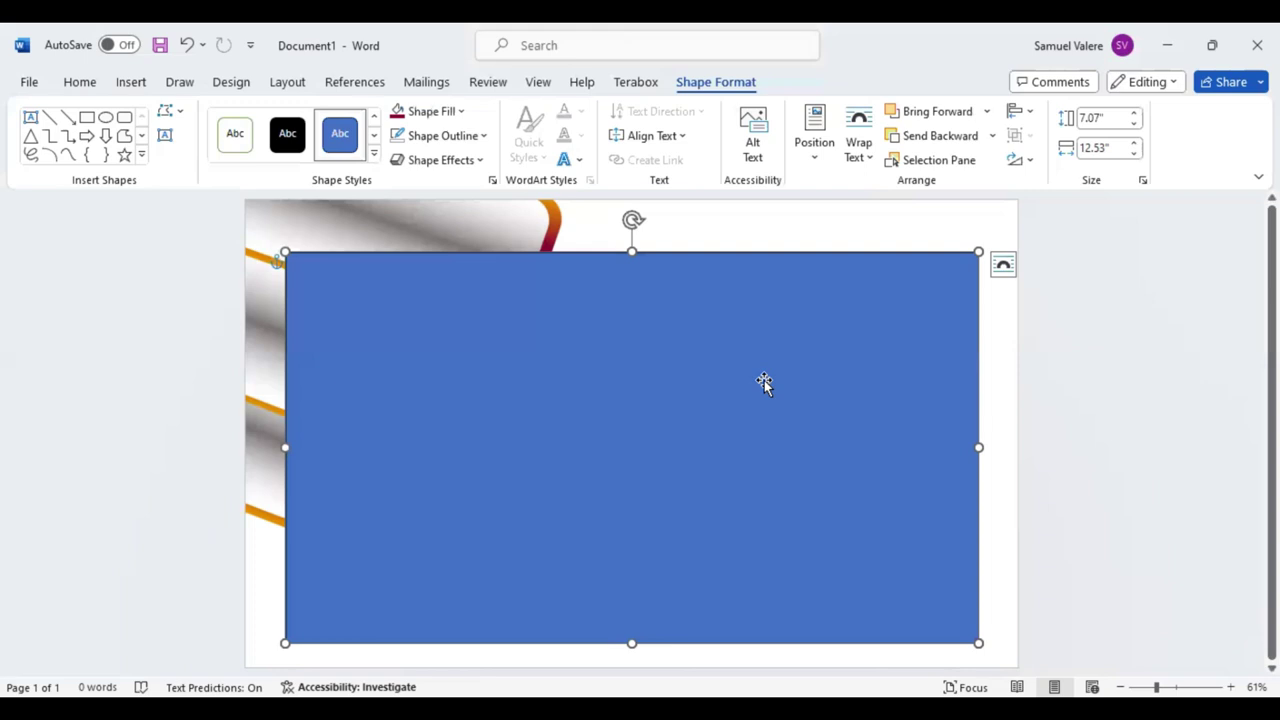
Stretch the blue rectangle to 8.05" by 12.98" and align it to the page centre
{"action": "left_click_drag", "start_coordinate": [631, 252], "coordinate": [631, 207]}
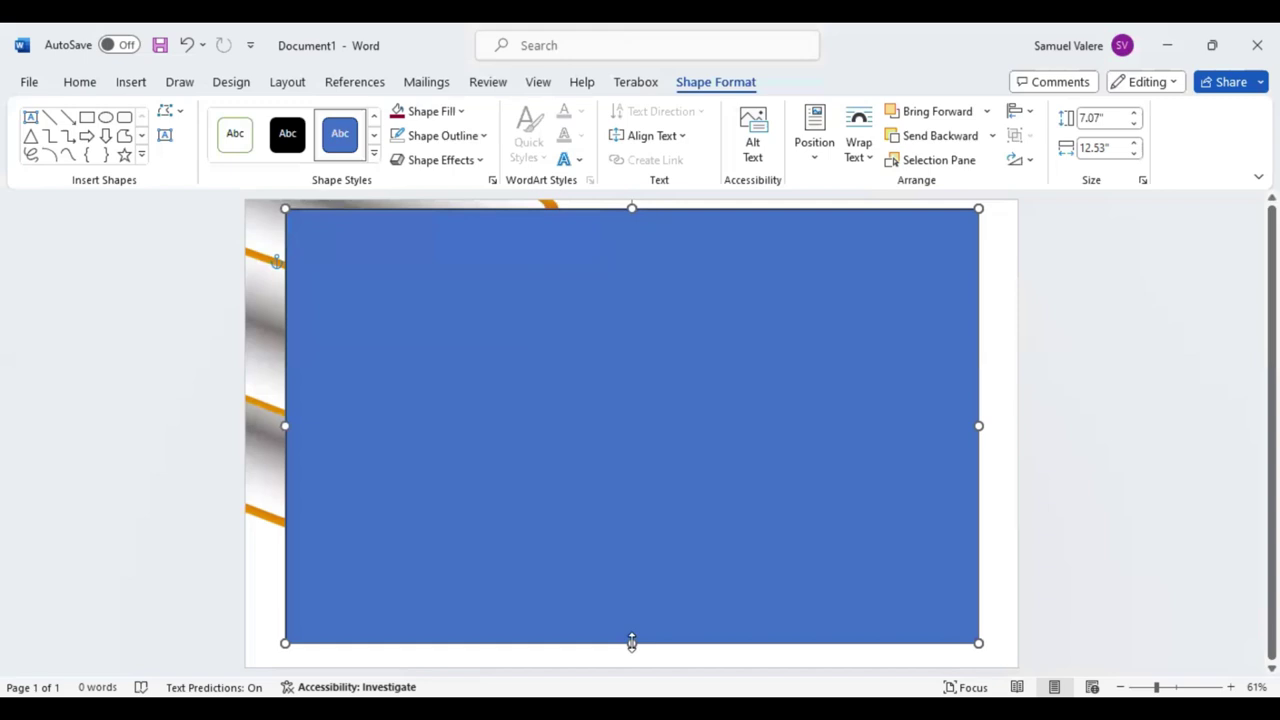
{"action": "left_click_drag", "start_coordinate": [631, 641], "coordinate": [634, 654]}
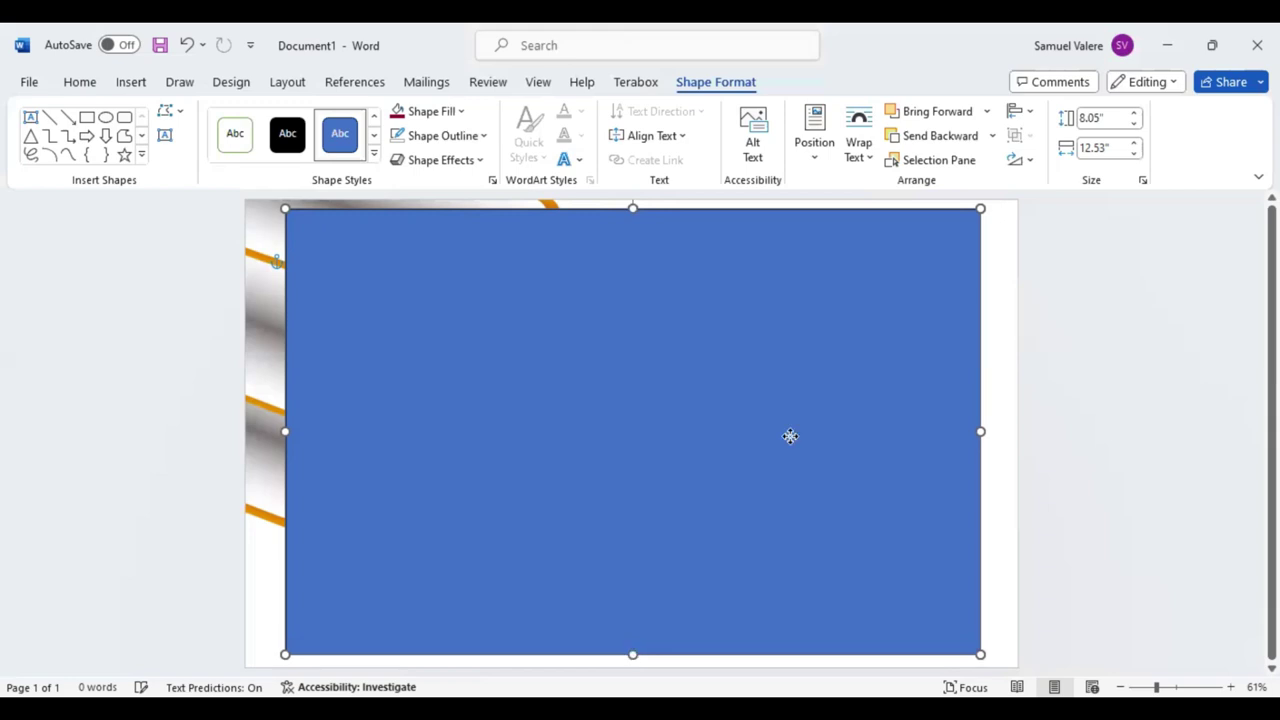
{"action": "left_click_drag", "start_coordinate": [790, 436], "coordinate": [749, 425]}
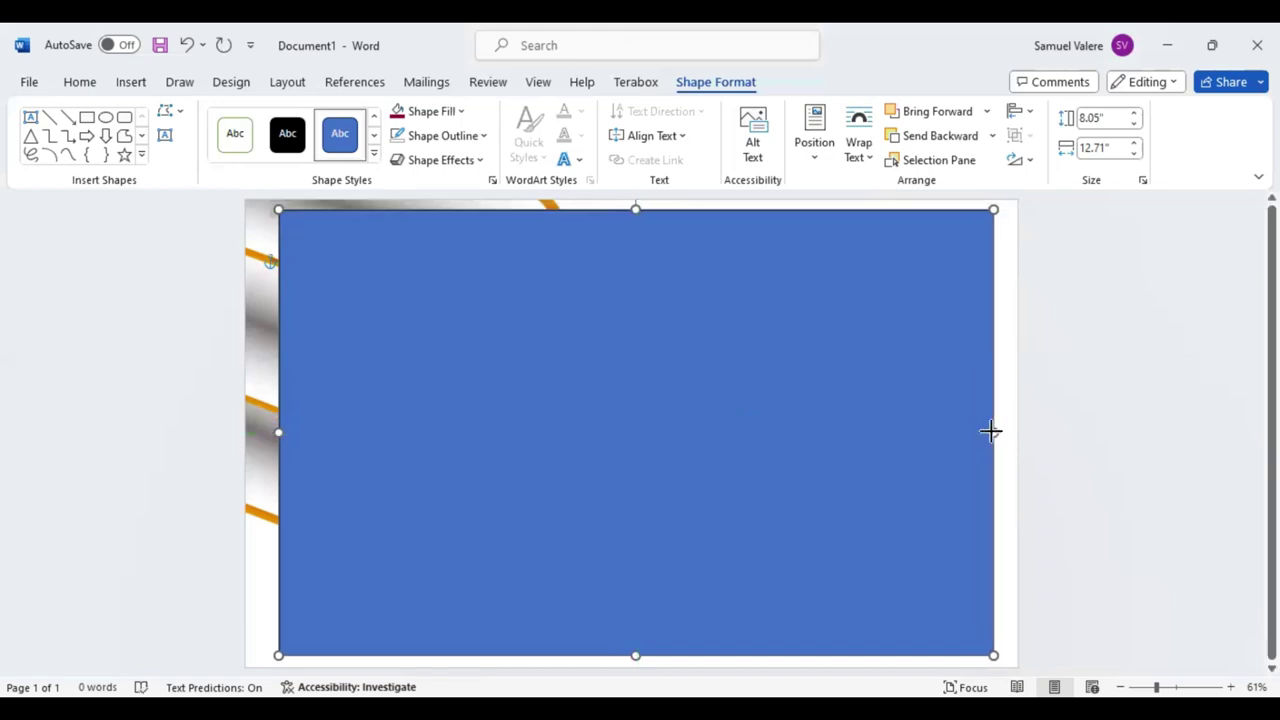
{"action": "left_click_drag", "start_coordinate": [982, 432], "coordinate": [997, 432]}
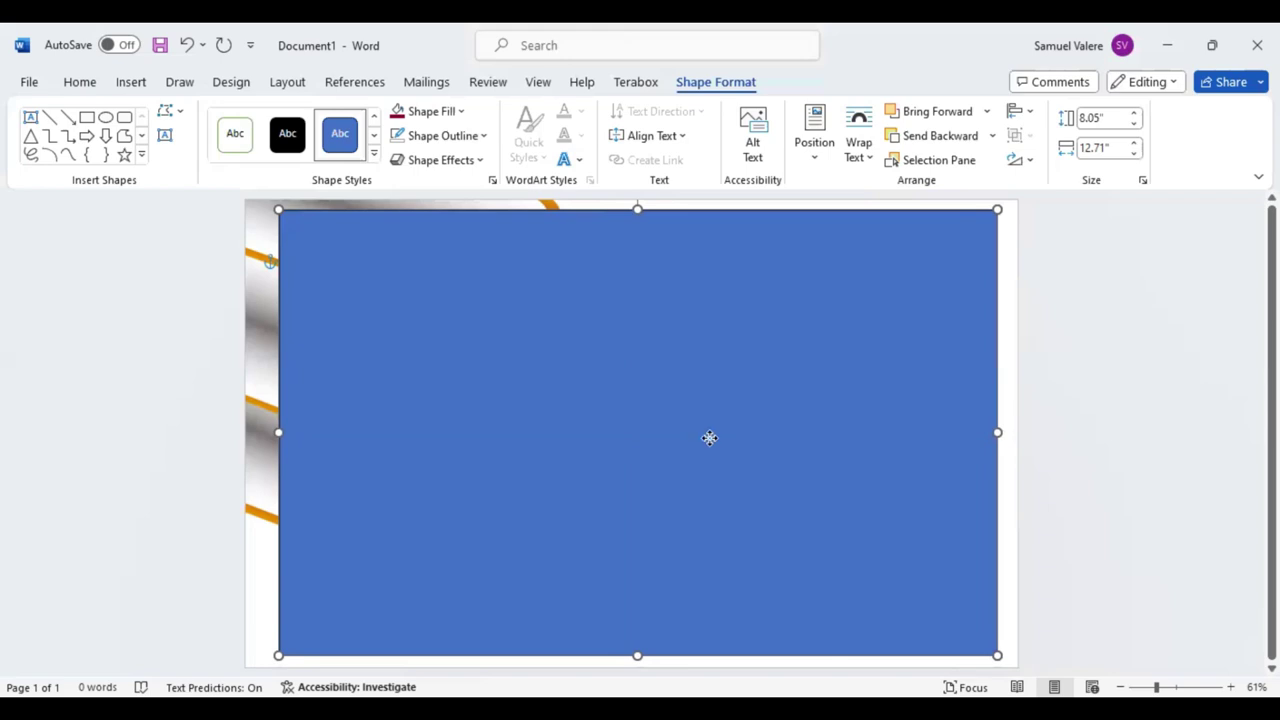
{"action": "mouse_move", "coordinate": [698, 438]}
{"action": "left_mouse_down"}
{"action": "mouse_move", "coordinate": [719, 436]}
{"action": "mouse_move", "coordinate": [698, 436]}
{"action": "left_mouse_up"}
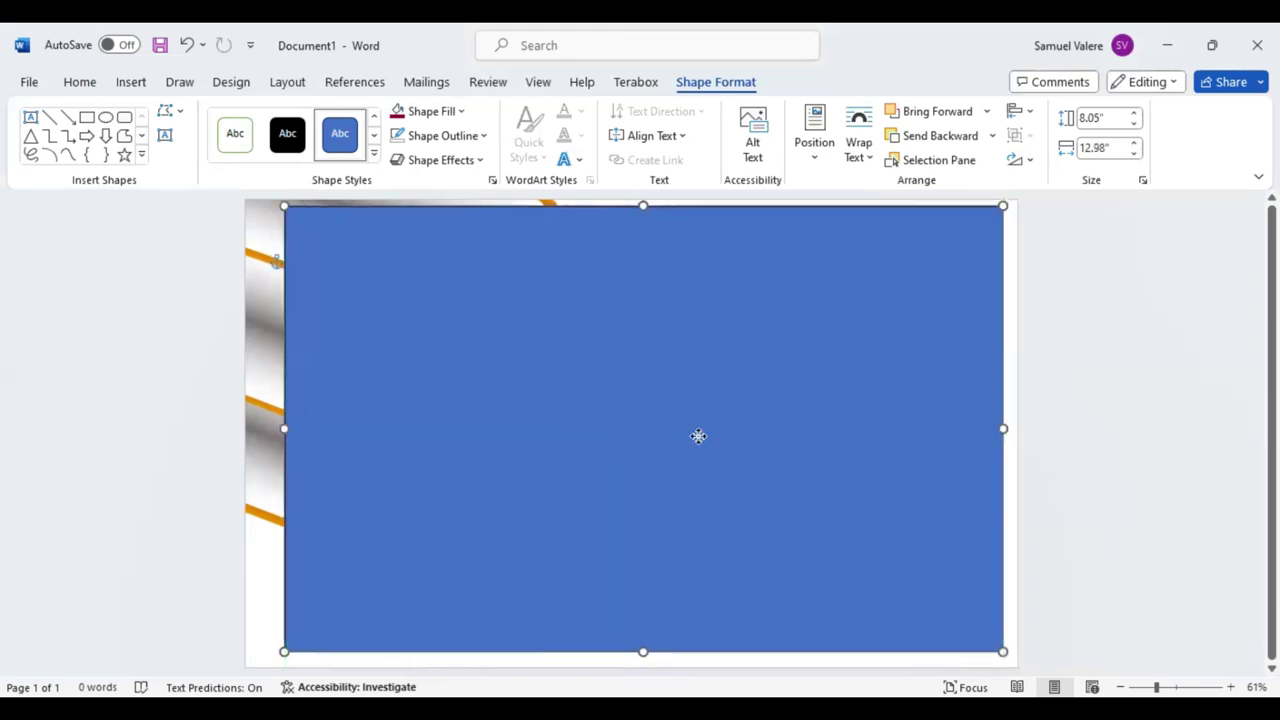
{"action": "key", "text": "Right"}
{"action": "key", "text": "Left"}
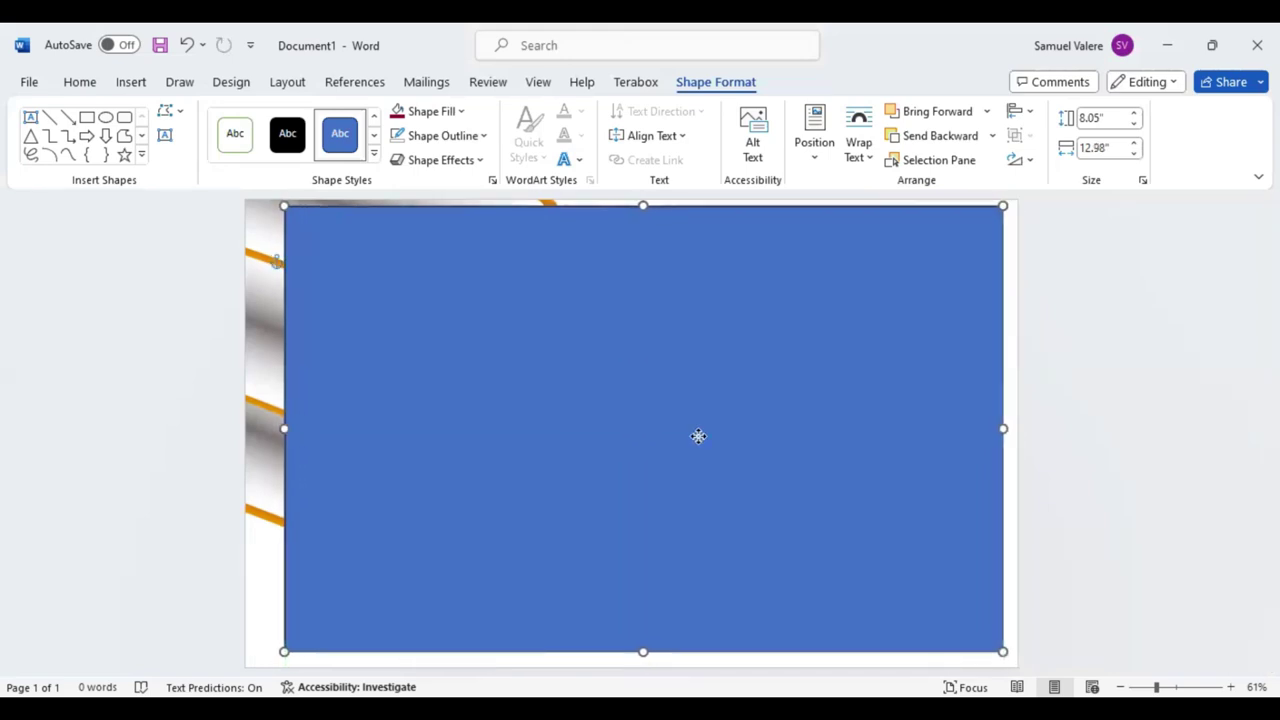
Send the rectangle backward four layers so all three corner tabs sit on top
{"action": "left_click", "coordinate": [935, 138]}
{"action": "left_click", "coordinate": [935, 138]}
{"action": "left_click", "coordinate": [935, 138]}
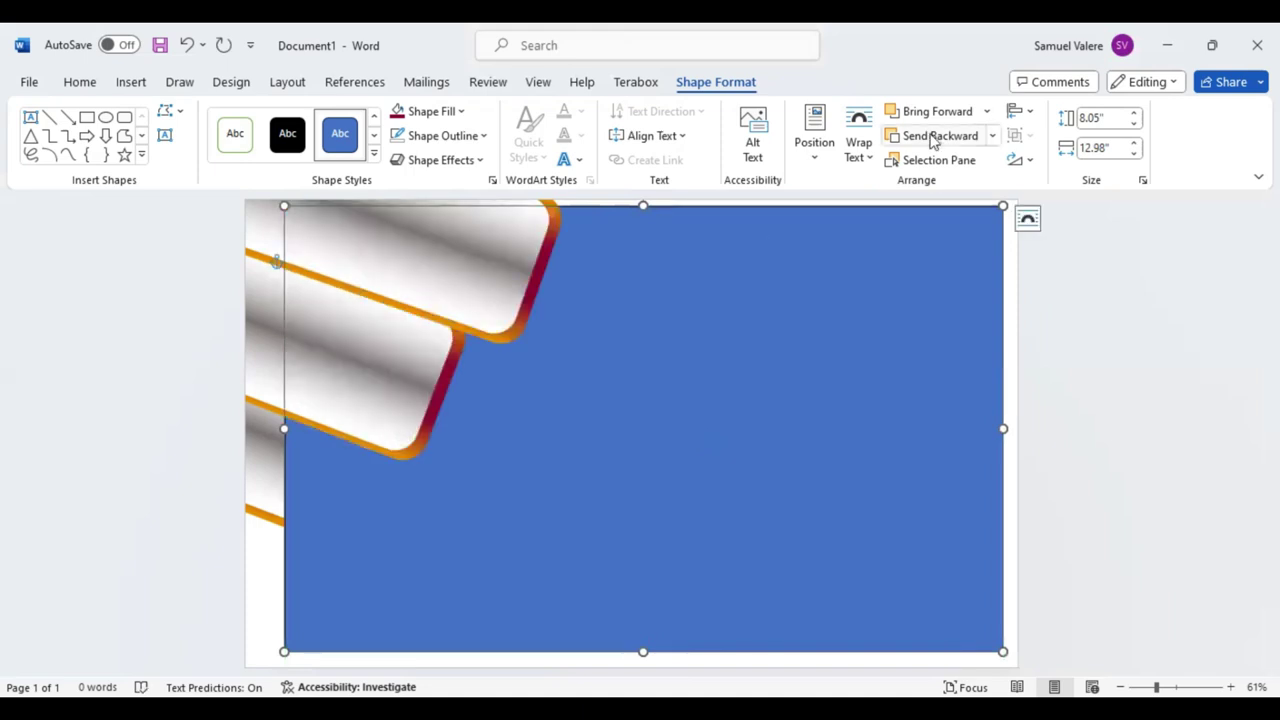
{"action": "left_click", "coordinate": [932, 137]}
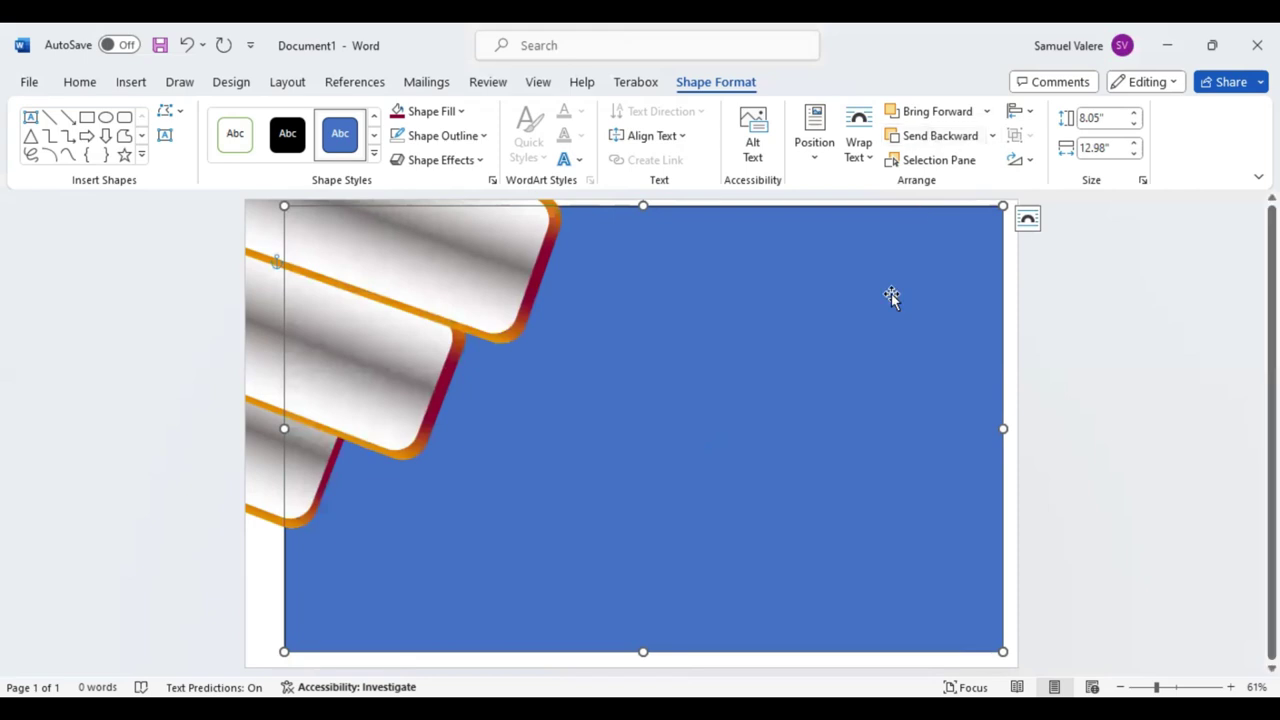
Nudge and drag the rectangle back to the centre of the page
{"action": "key", "text": "Right"}
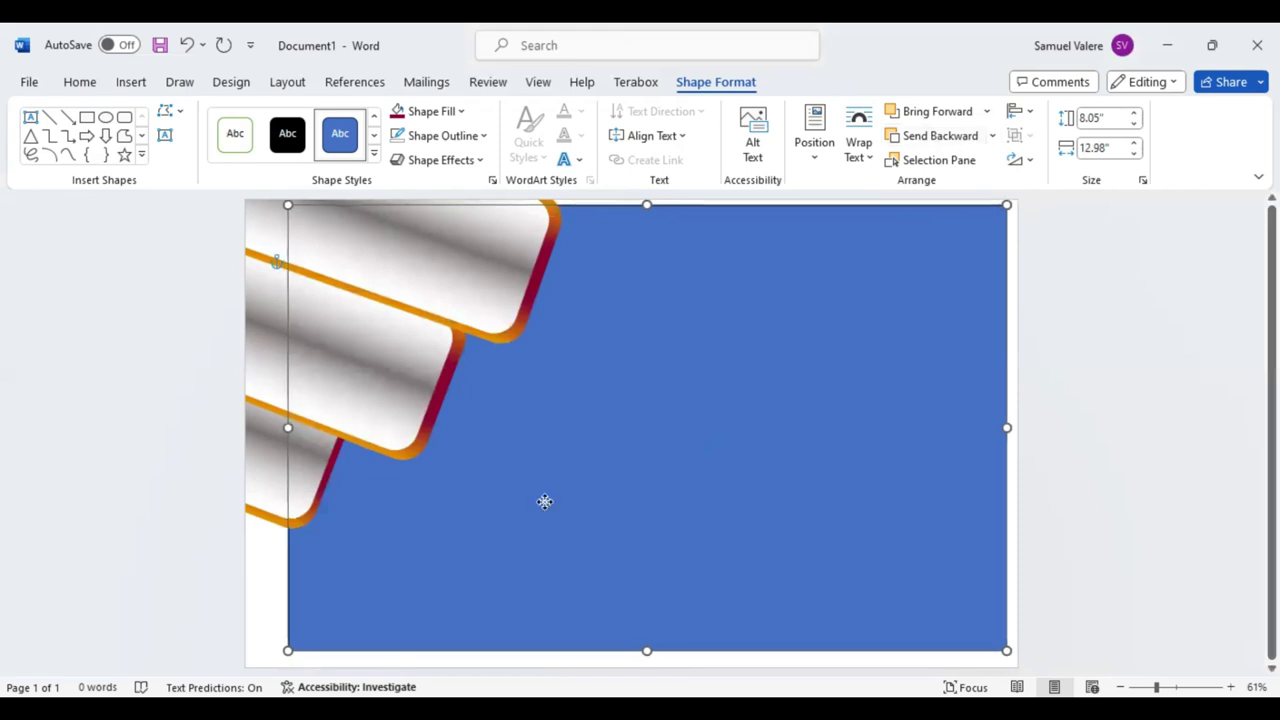
{"action": "key", "text": "Left"}
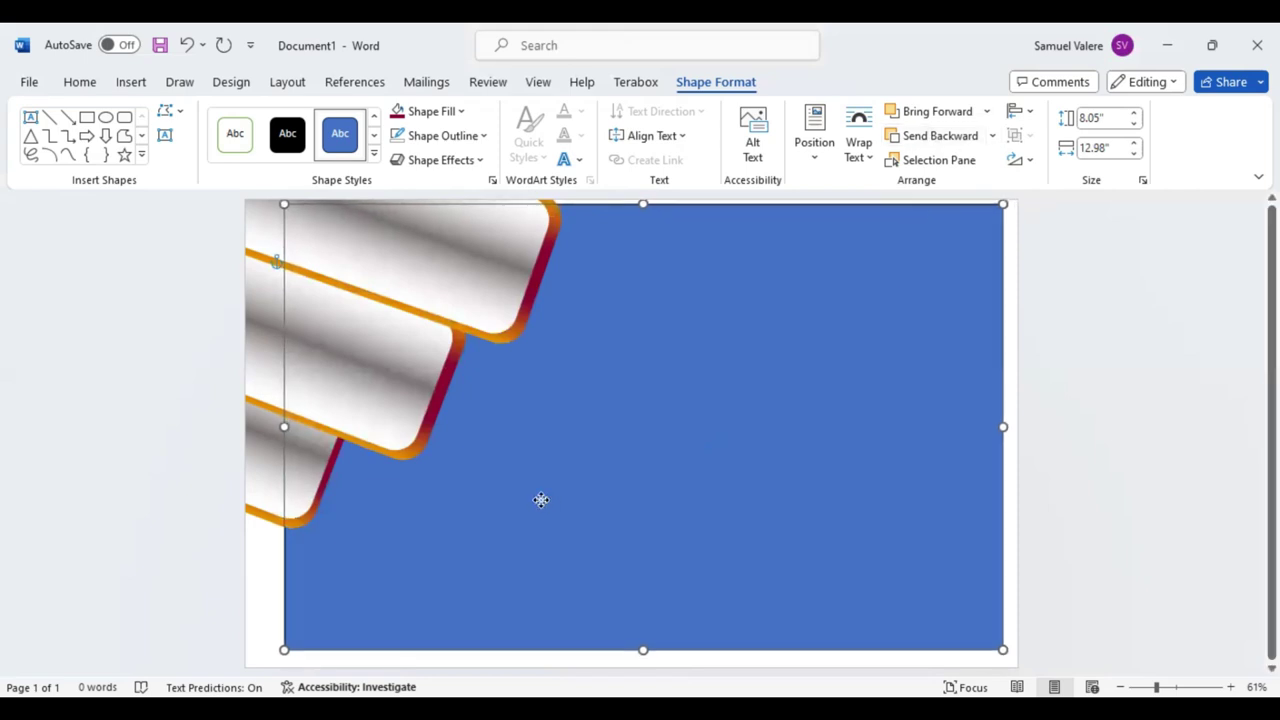
{"action": "key", "text": "Down"}
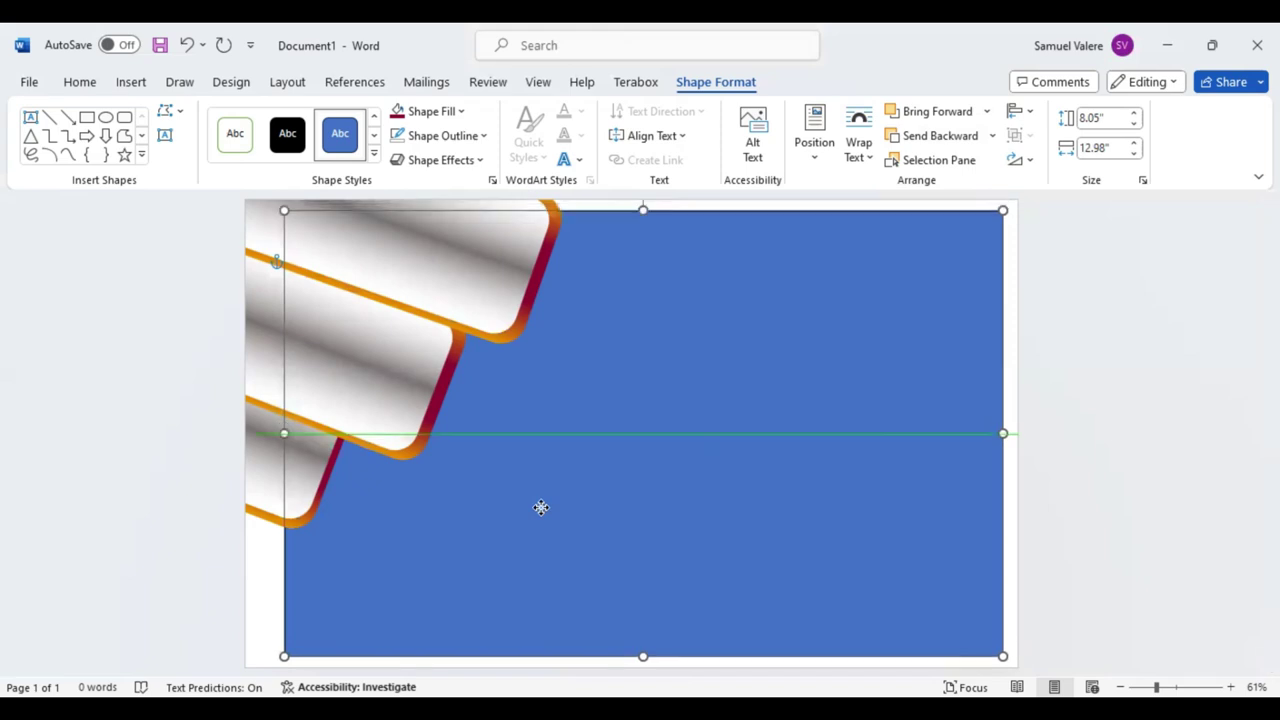
{"action": "left_click_drag", "start_coordinate": [541, 507], "coordinate": [526, 512]}
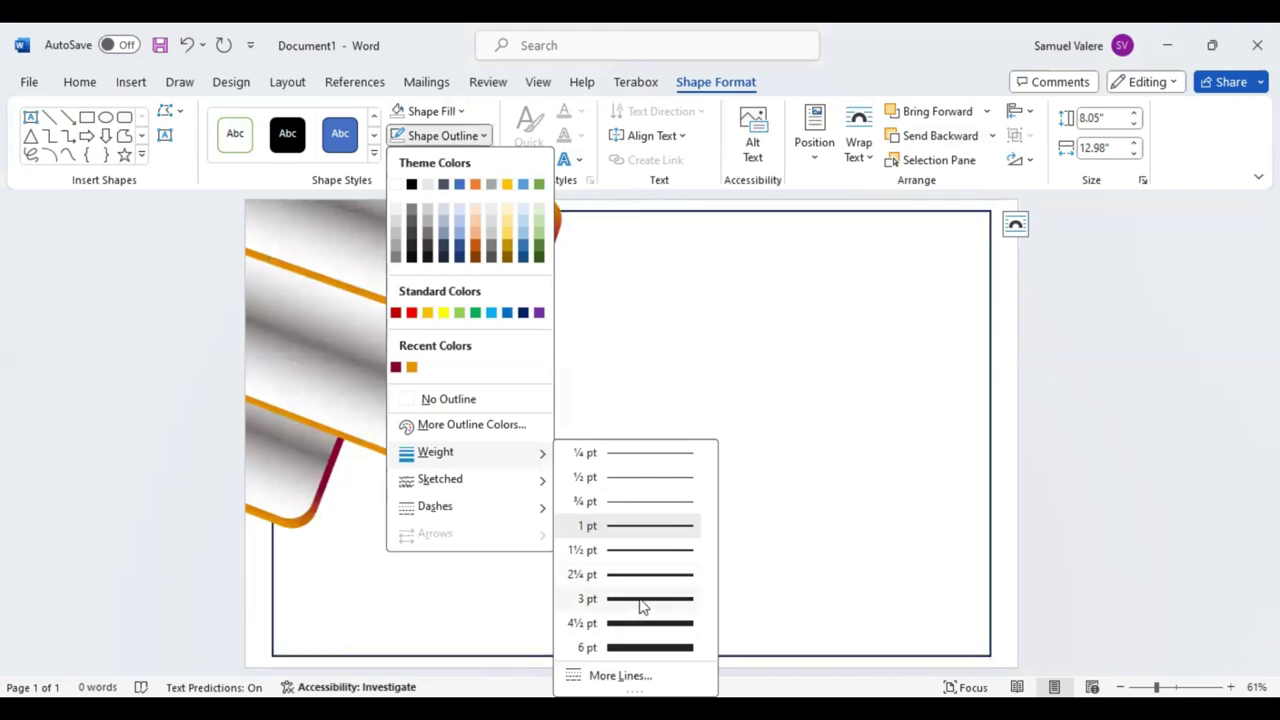
Give the unfilled border rectangle a heavier outline weight and bring up its line formatting
{"action": "left_click", "coordinate": [660, 575]}
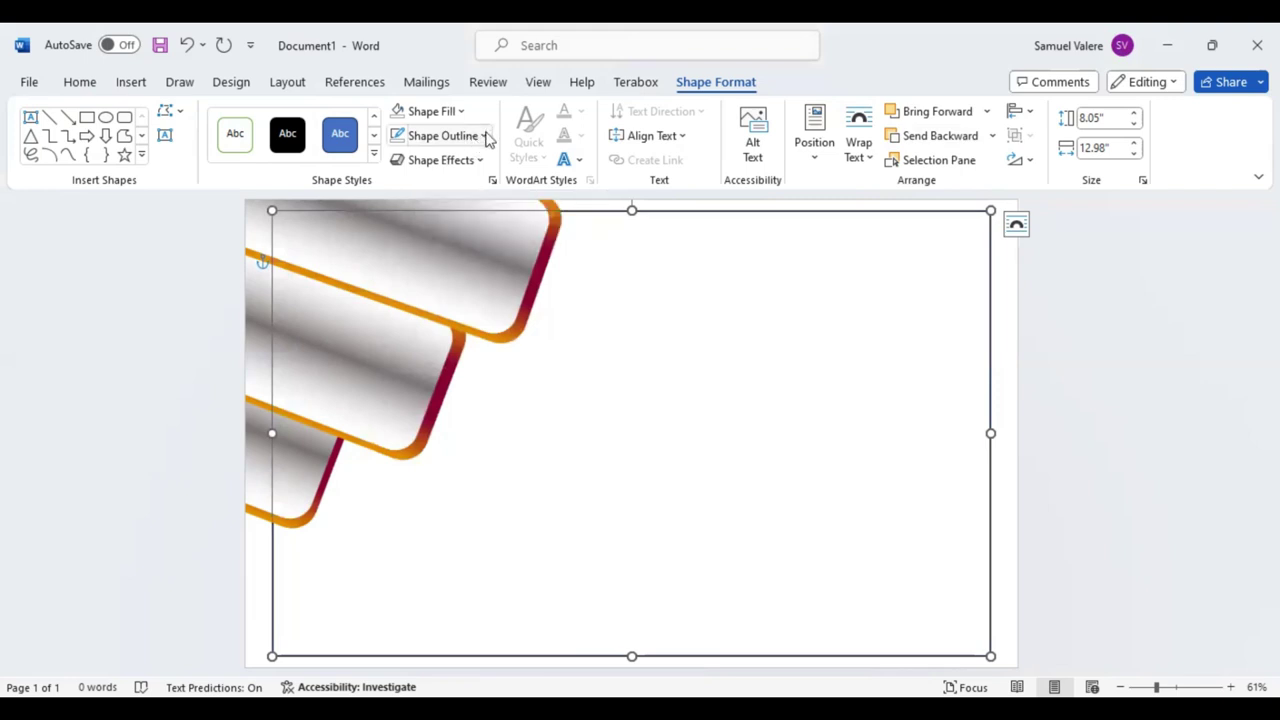
{"action": "left_click", "coordinate": [485, 136]}
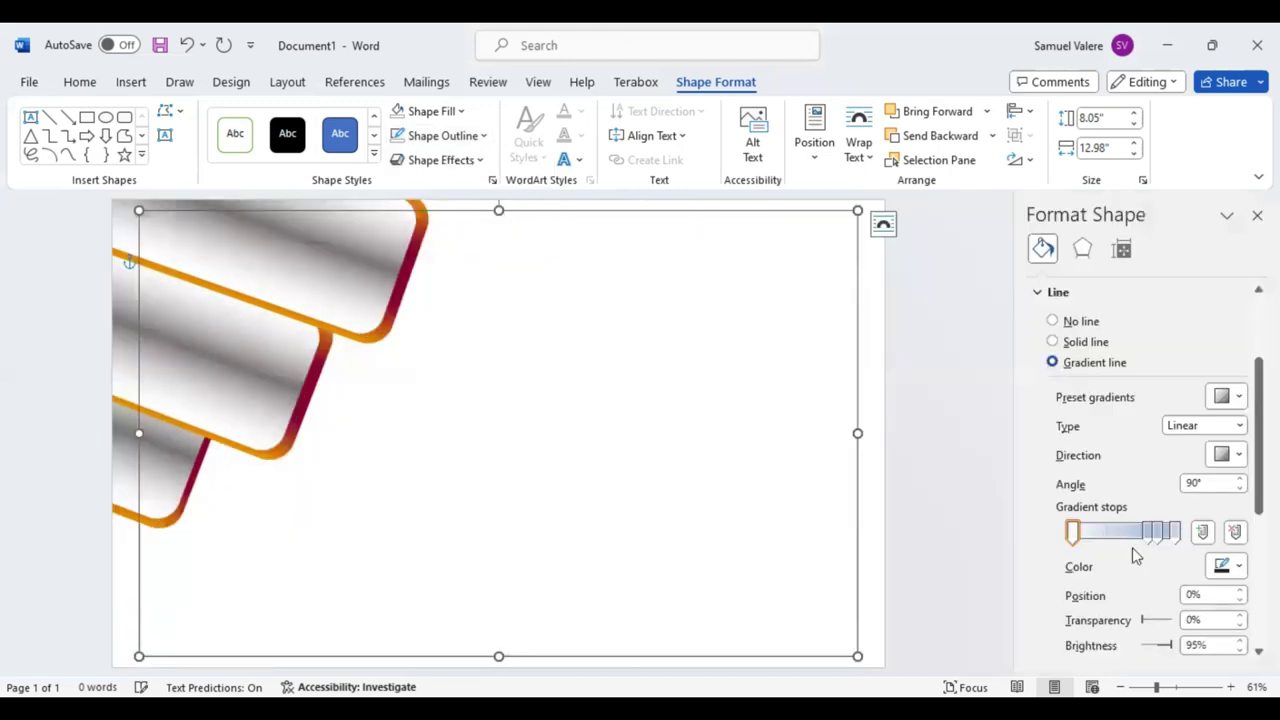
Remove the 74% gradient stop, centre another, and colour the ends dark red with an orange middle
{"action": "left_click", "coordinate": [1150, 535]}
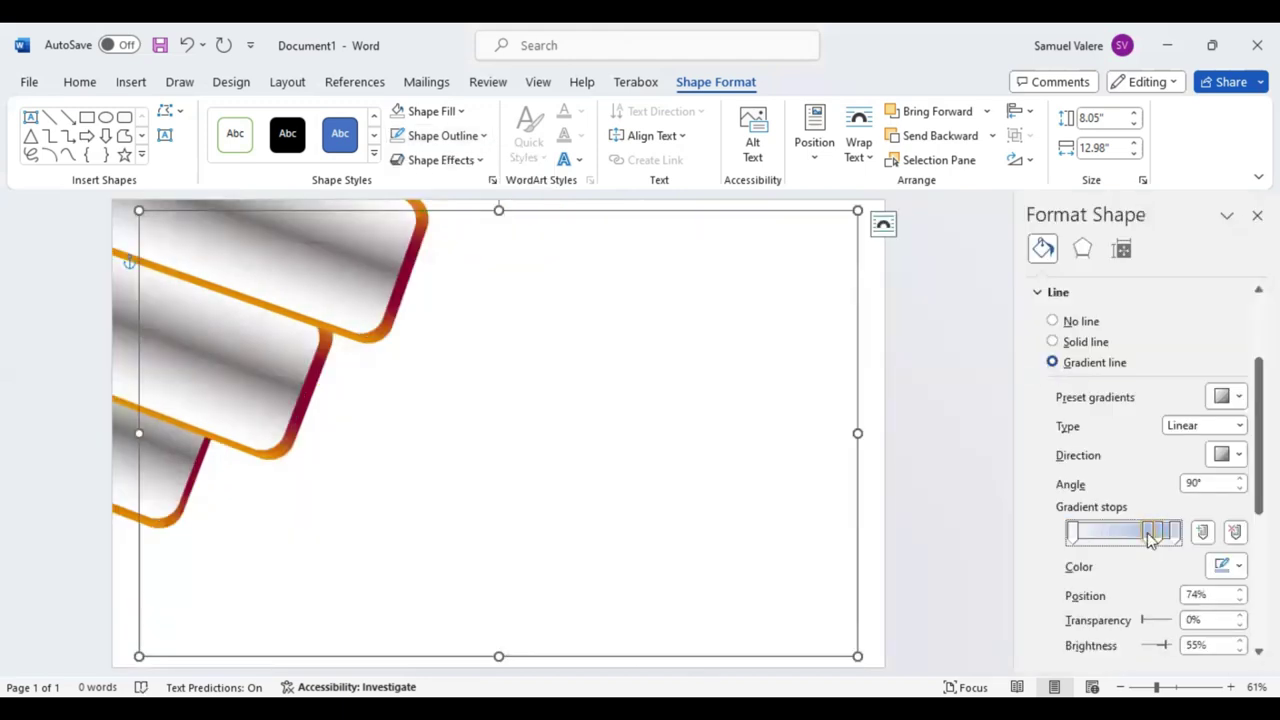
{"action": "left_click", "coordinate": [1236, 535]}
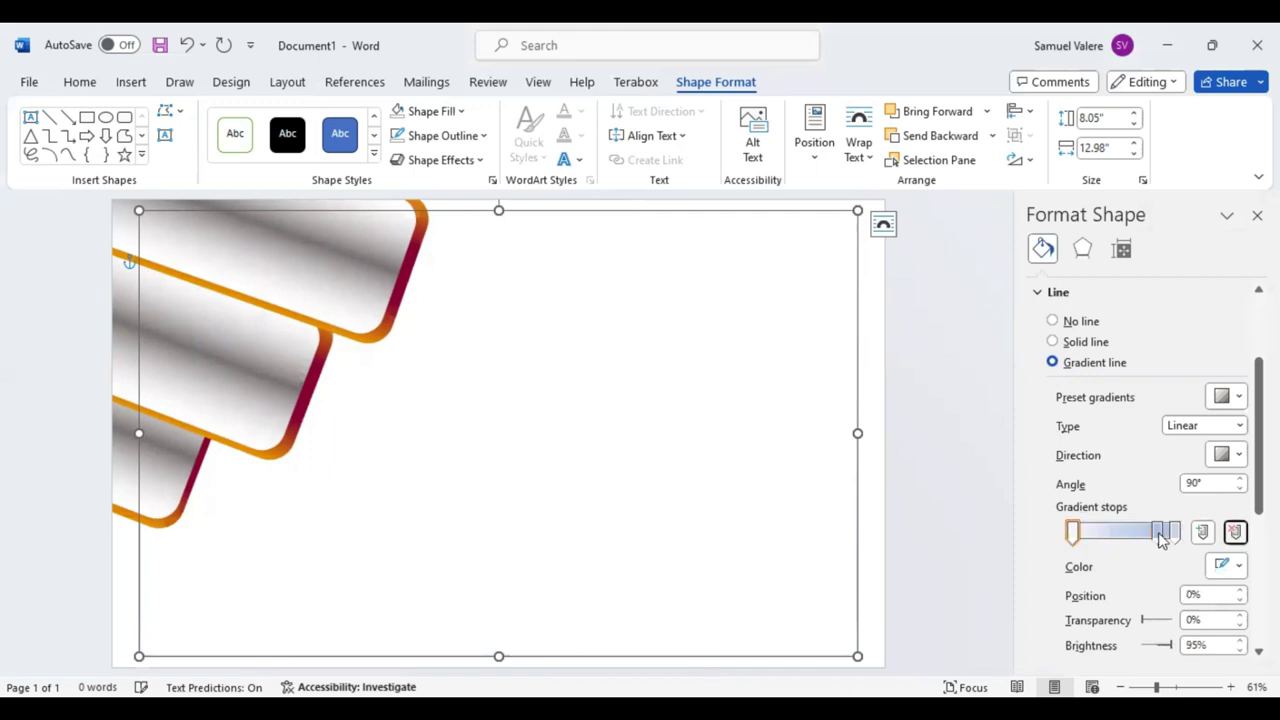
{"action": "left_click", "coordinate": [1130, 537]}
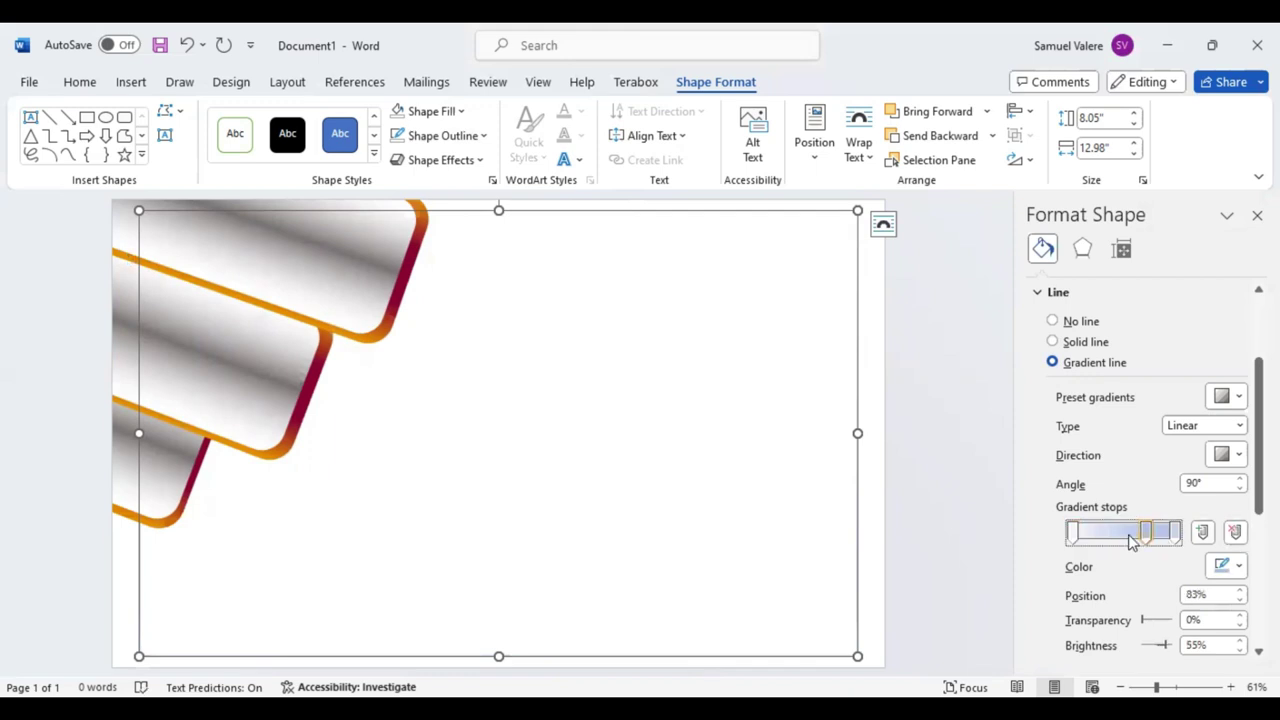
{"action": "left_click_drag", "start_coordinate": [1123, 541], "coordinate": [1125, 541]}
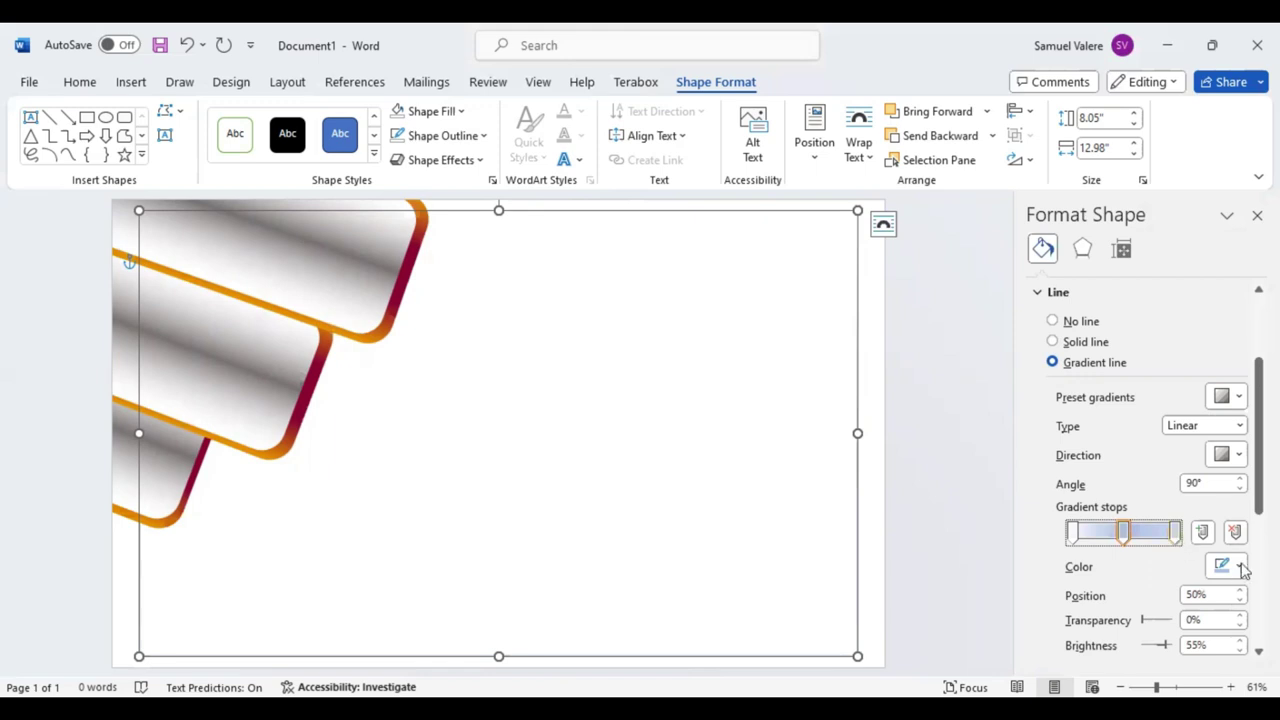
{"action": "left_click", "coordinate": [1174, 532]}
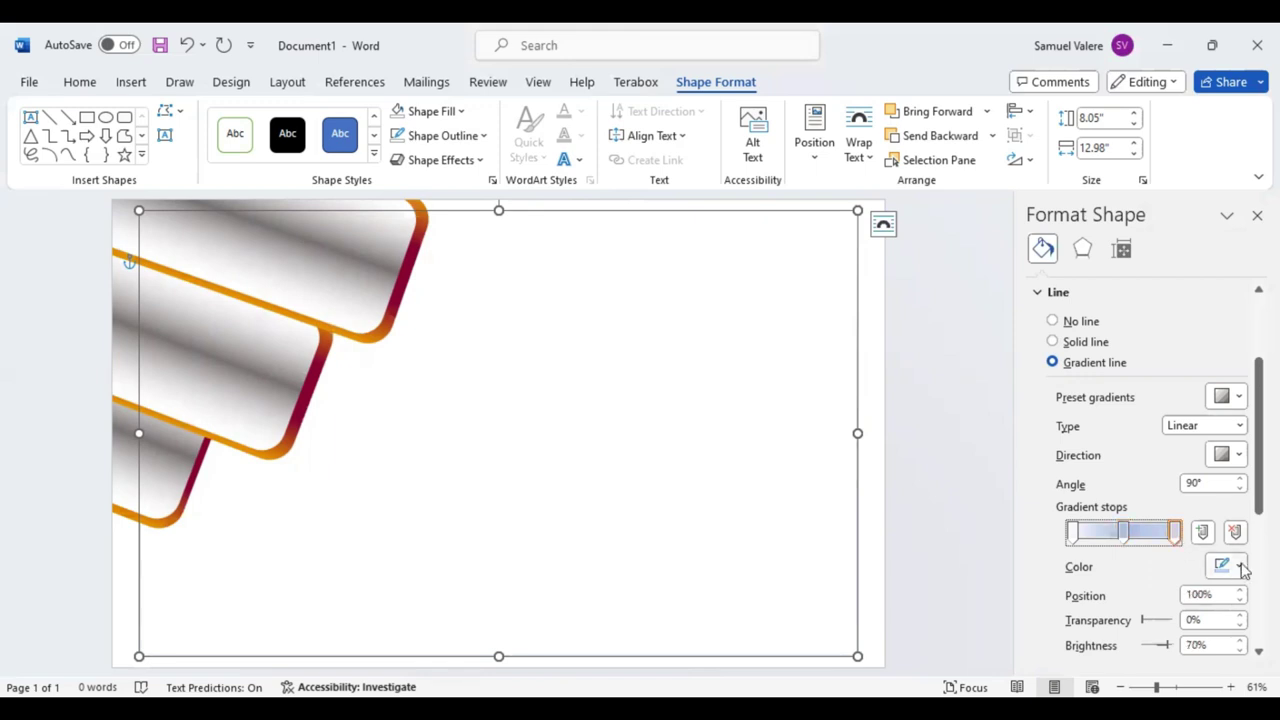
{"action": "left_click", "coordinate": [1127, 515]}
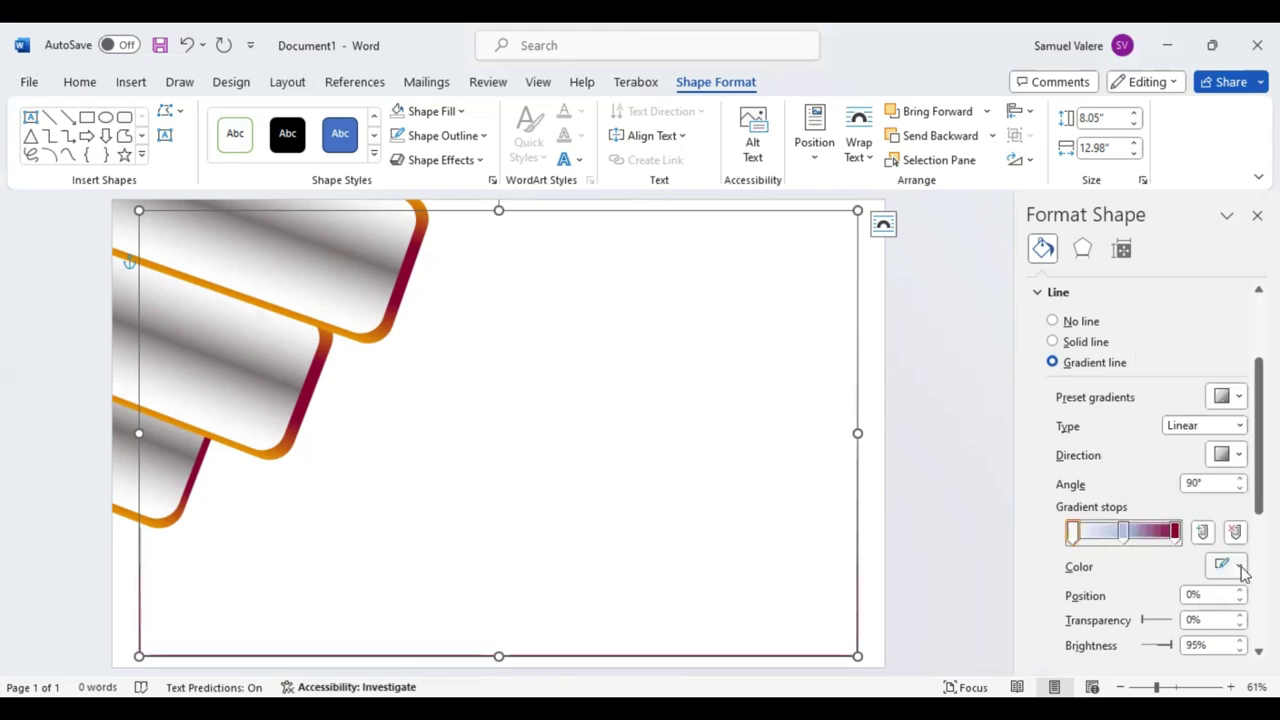
{"action": "left_click", "coordinate": [1124, 533]}
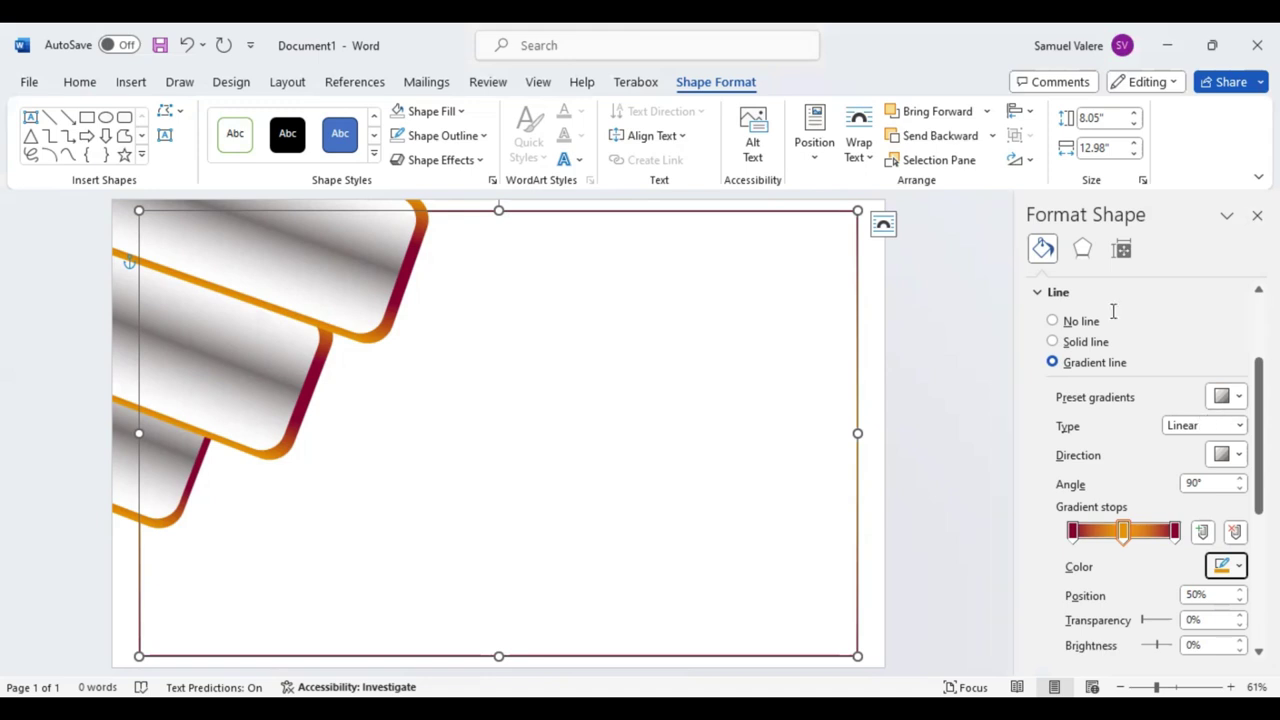
{"action": "left_click", "coordinate": [289, 486]}
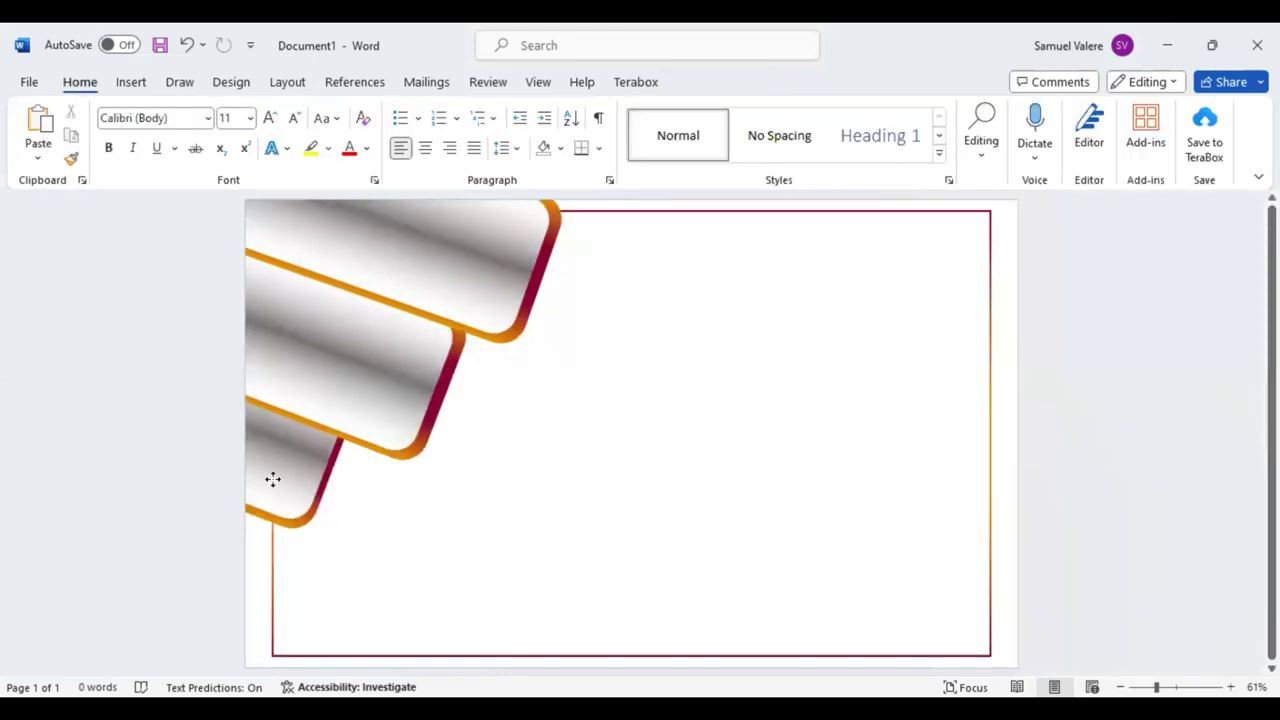
Move and slightly shorten the bottom-left gradient tab into its step position
{"action": "left_click", "coordinate": [258, 478]}
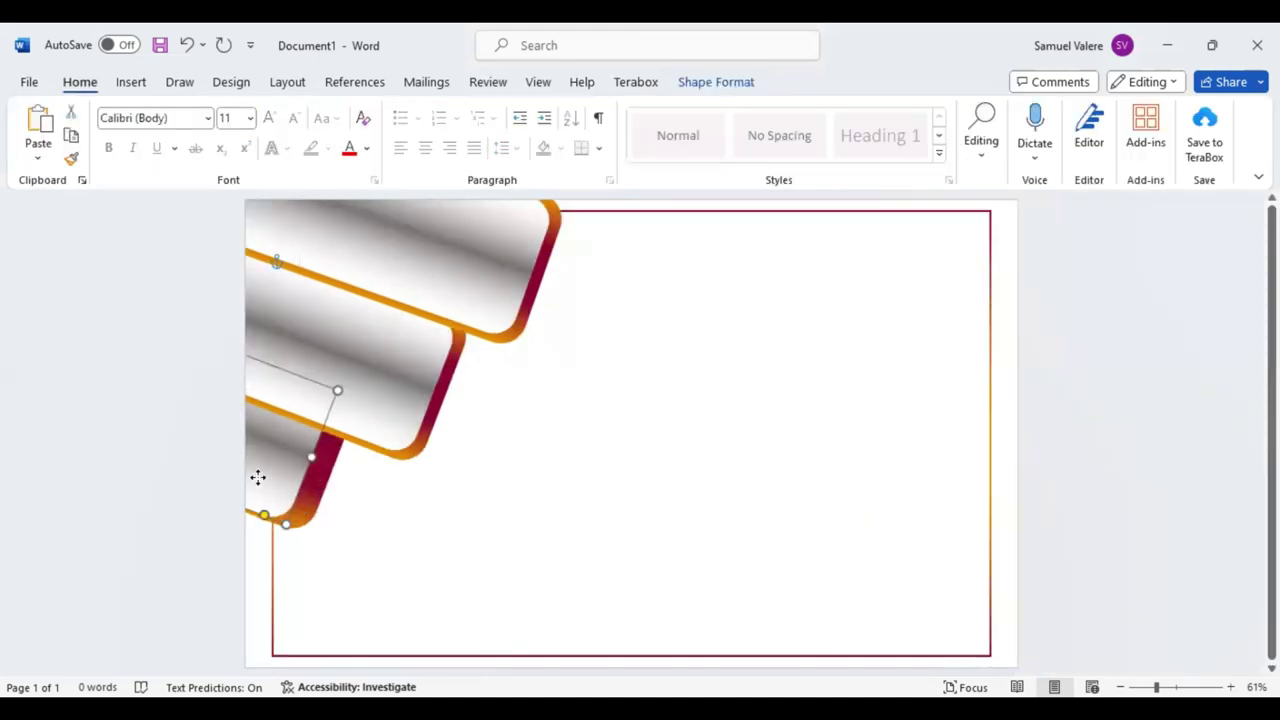
{"action": "mouse_move", "coordinate": [277, 484]}
{"action": "left_mouse_down"}
{"action": "mouse_move", "coordinate": [310, 507]}
{"action": "mouse_move", "coordinate": [287, 498]}
{"action": "left_mouse_up"}
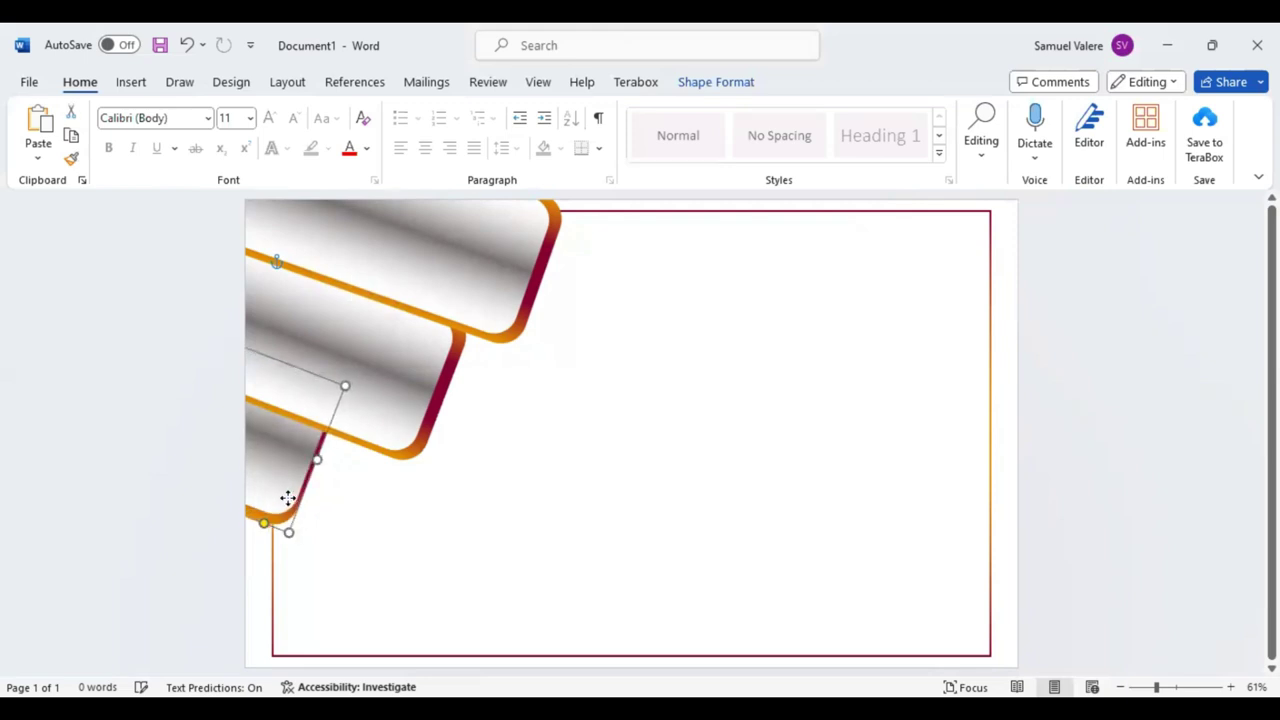
{"action": "key", "text": "Left"}
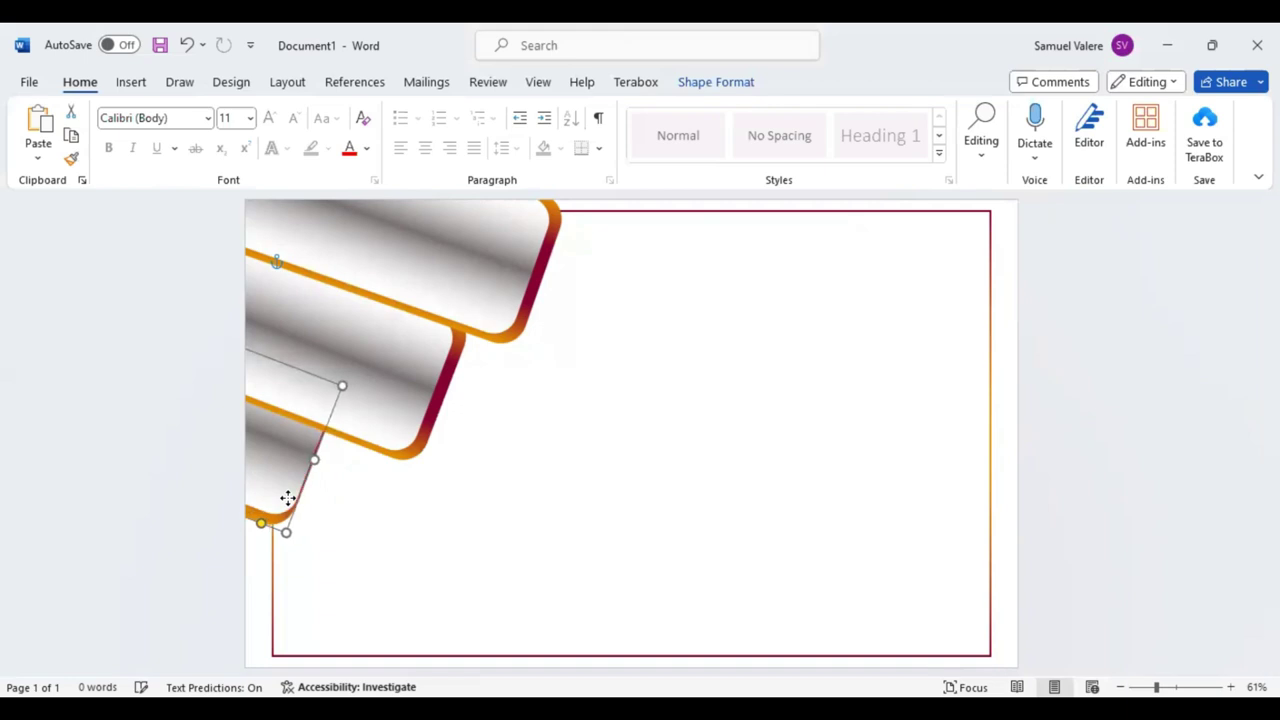
{"action": "key", "text": "ctrl+Right"}
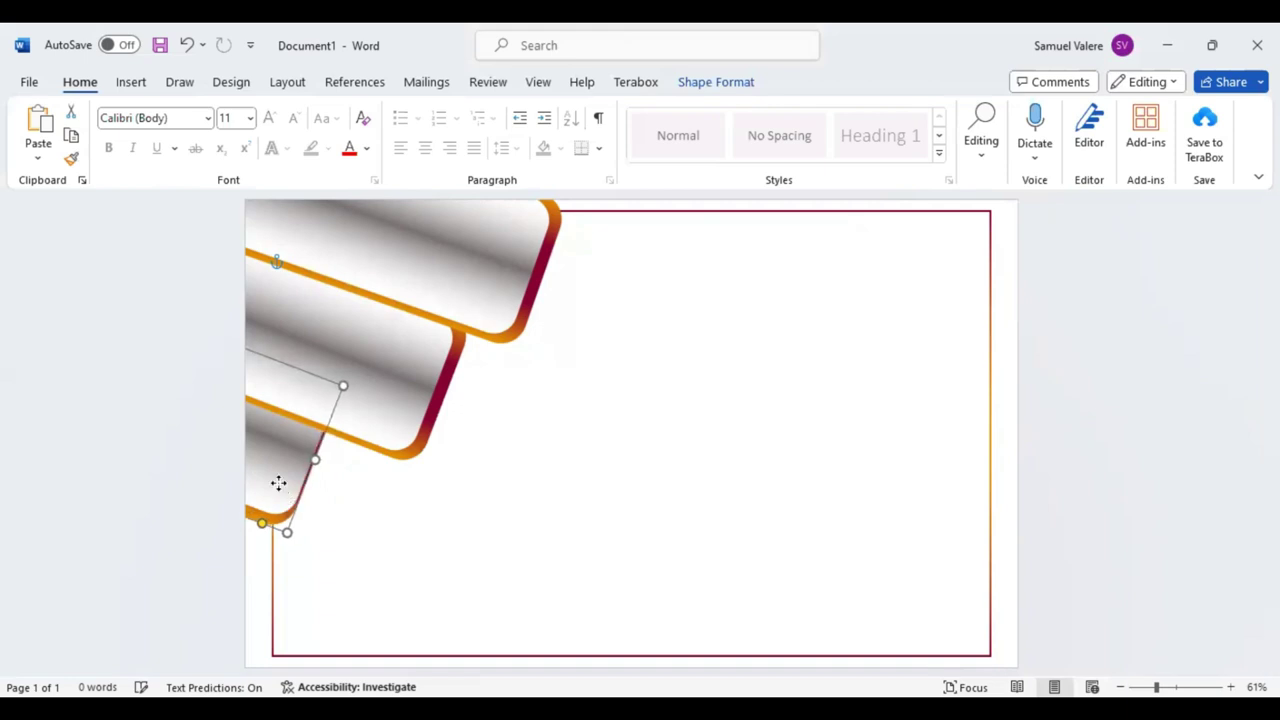
{"action": "key", "text": "shift+Up"}
{"action": "key", "text": "shift+Up"}
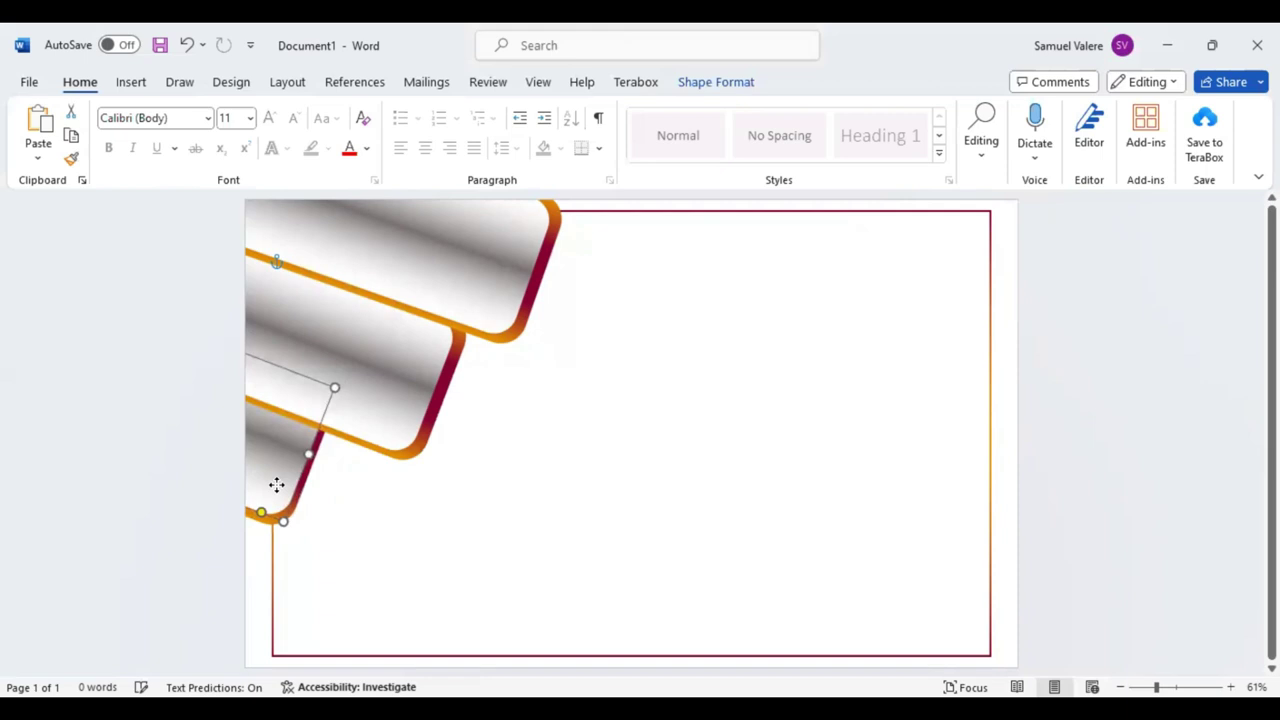
Shift the middle gradient tab slightly right and down
{"action": "left_click", "coordinate": [357, 393]}
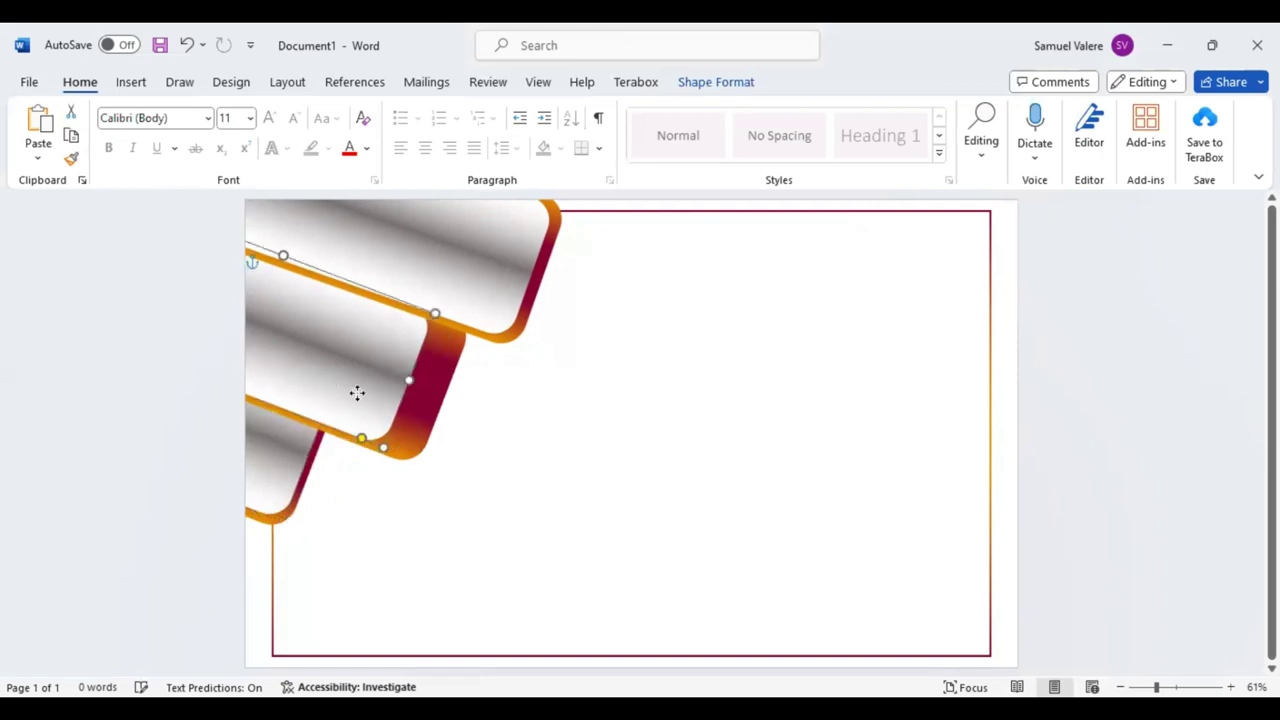
{"action": "left_click_drag", "start_coordinate": [357, 393], "coordinate": [382, 403]}
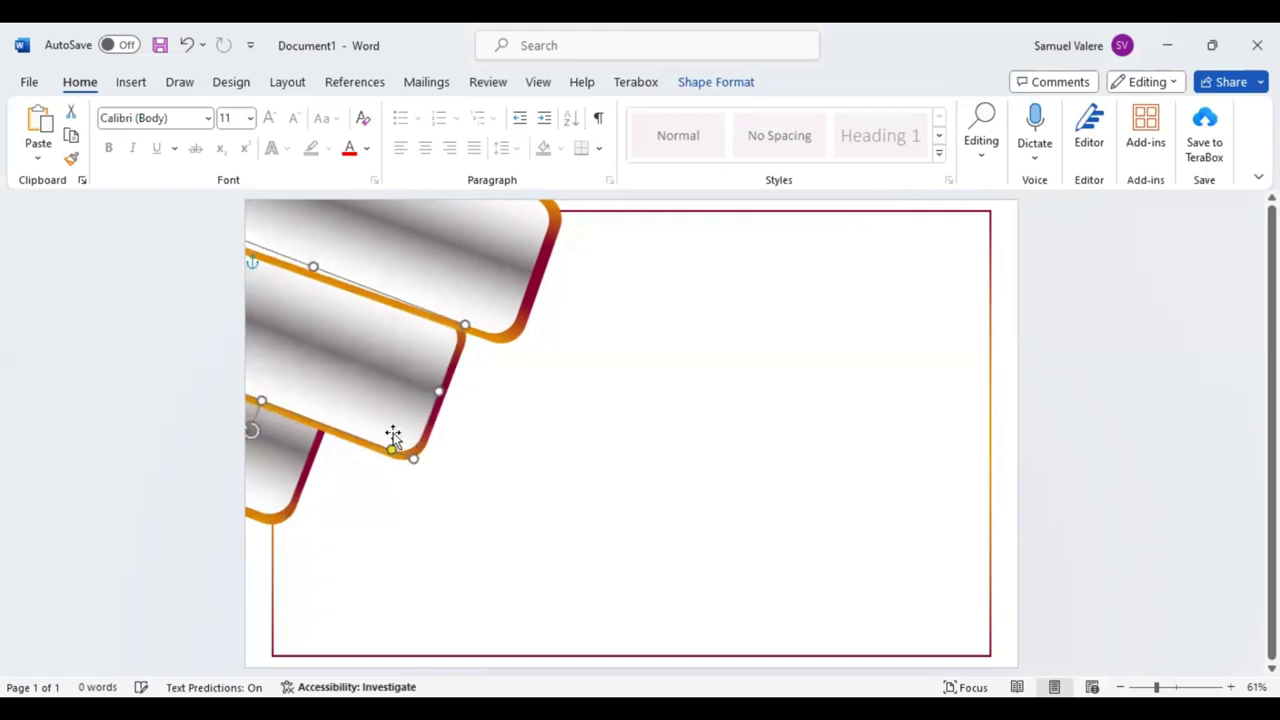
{"action": "left_click", "coordinate": [594, 549]}
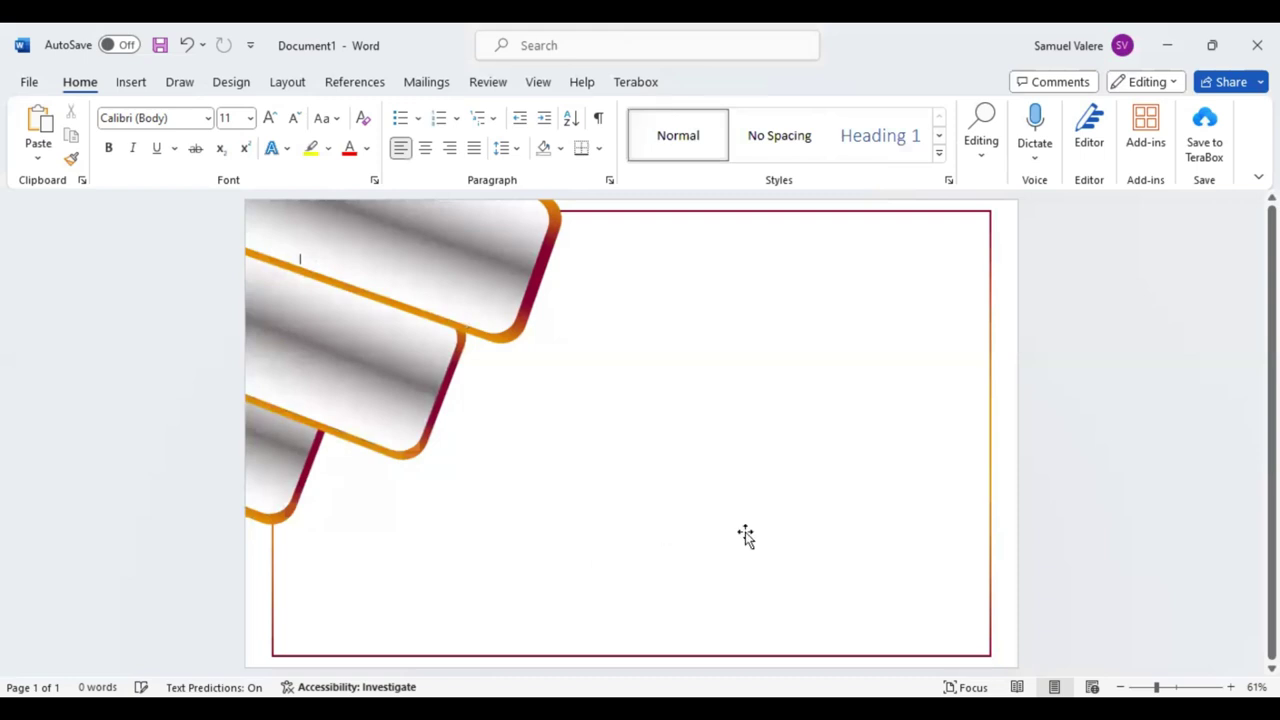
Draw a text box near the top of the page containing 'Certificate'
{"action": "left_click", "coordinate": [133, 82]}
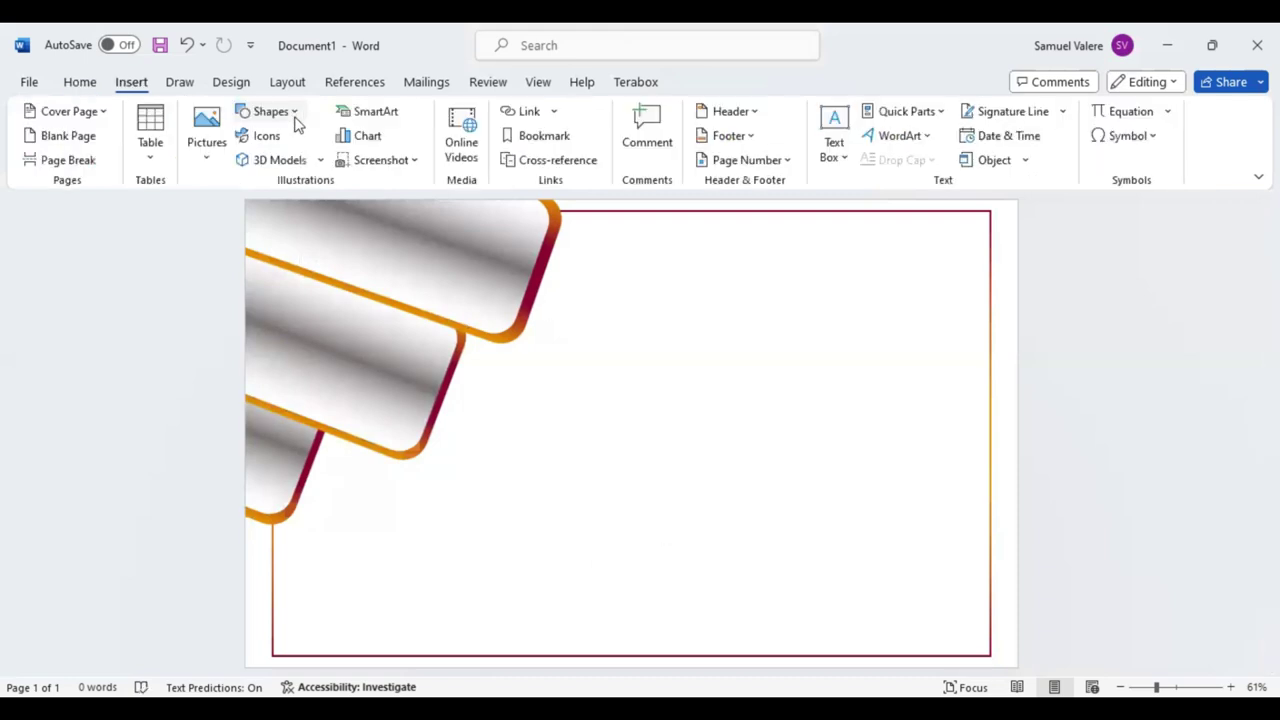
{"action": "left_click", "coordinate": [296, 118]}
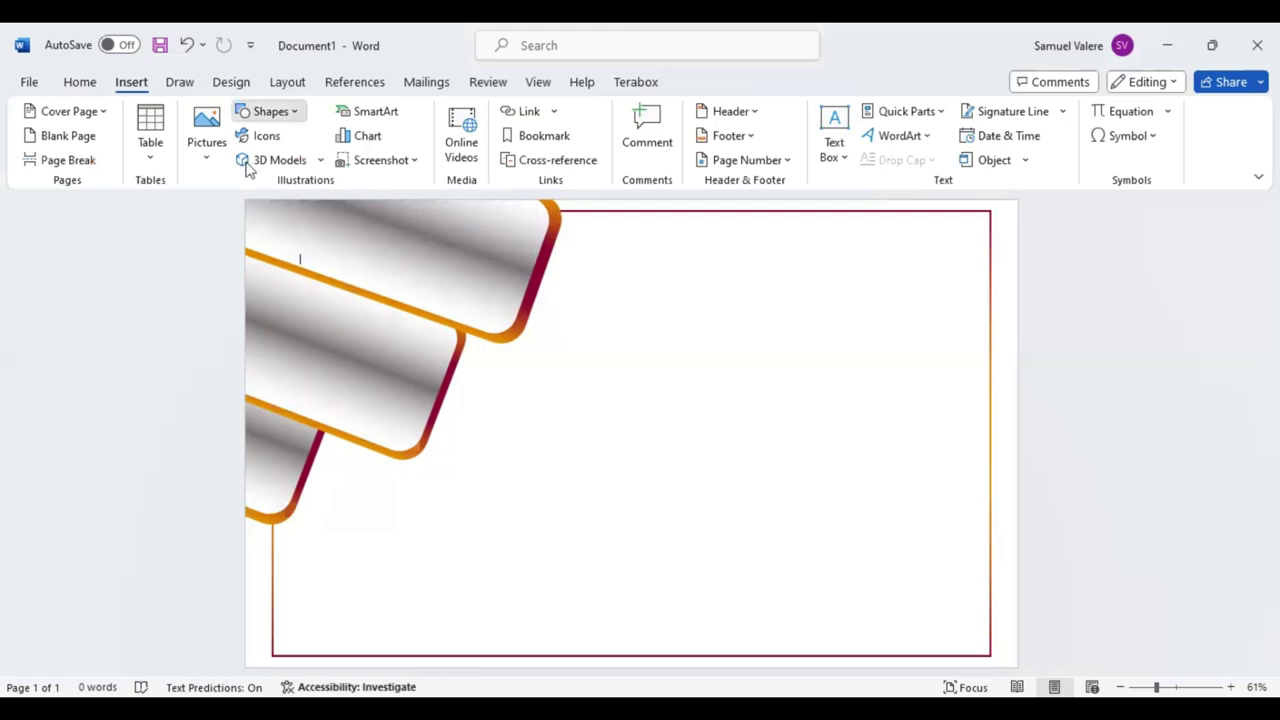
{"action": "left_click", "coordinate": [242, 159]}
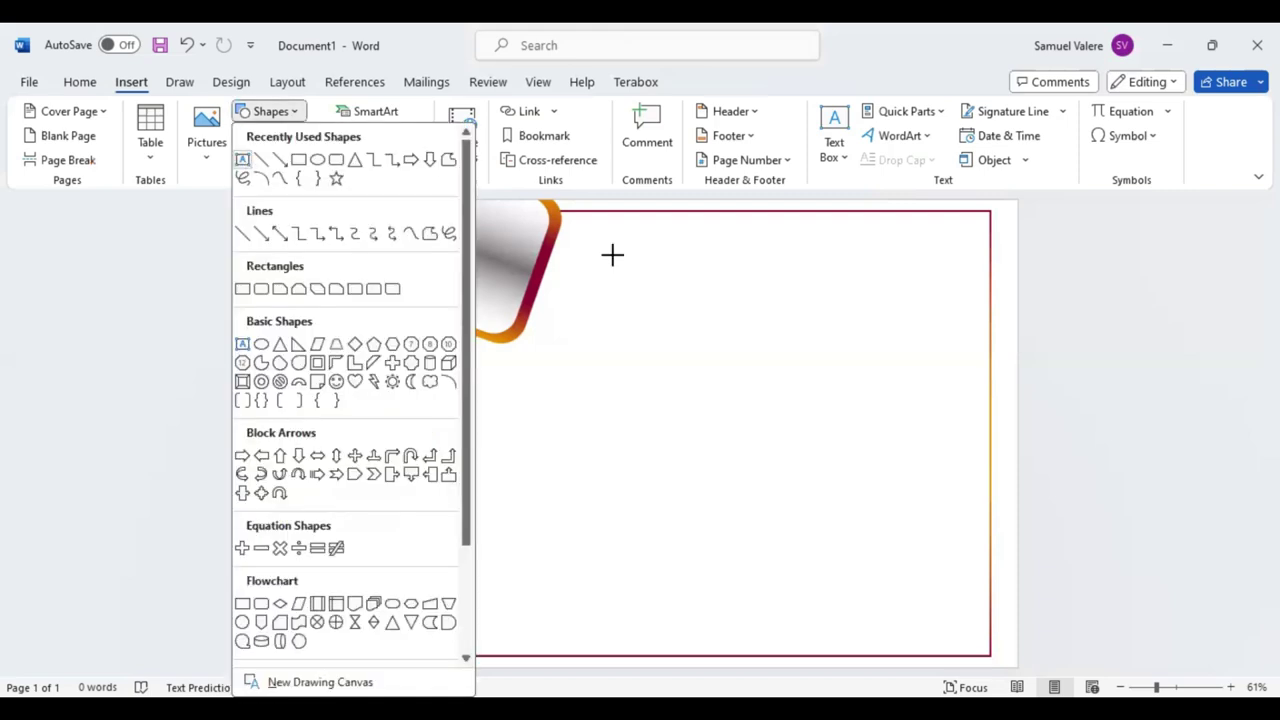
{"action": "left_click_drag", "start_coordinate": [577, 248], "coordinate": [901, 335]}
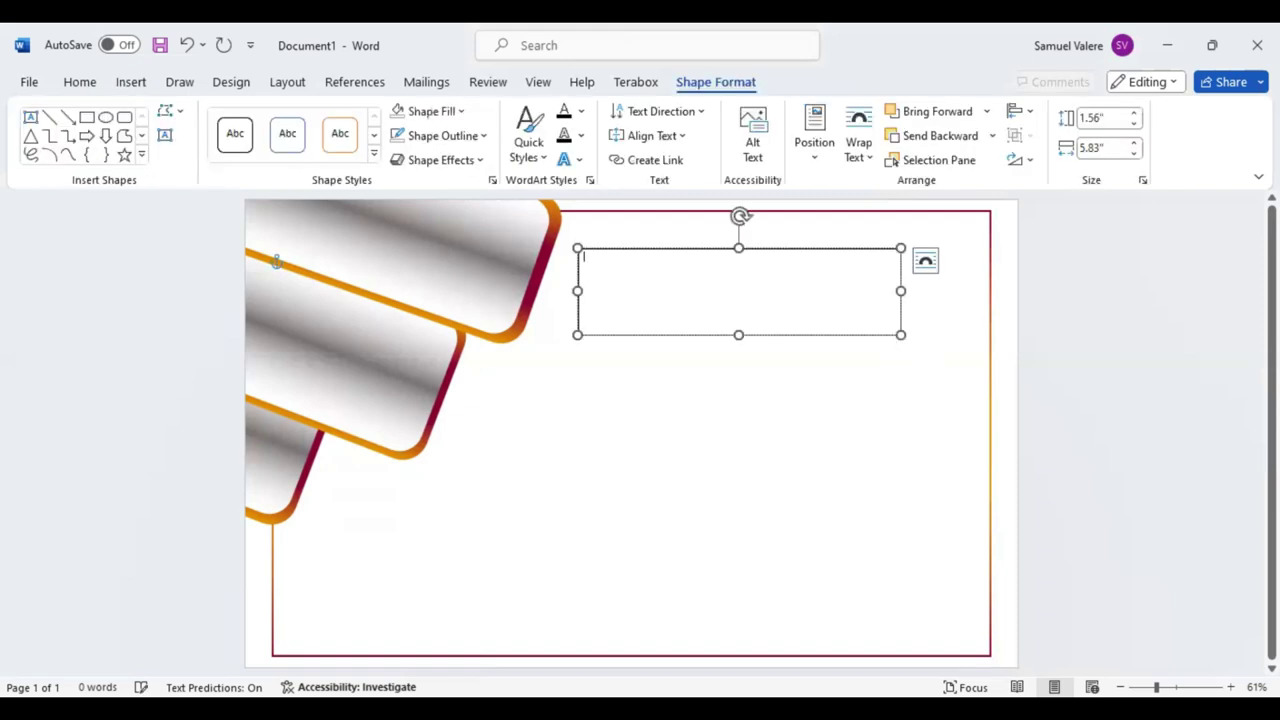
{"action": "type", "text": "Certifi"}
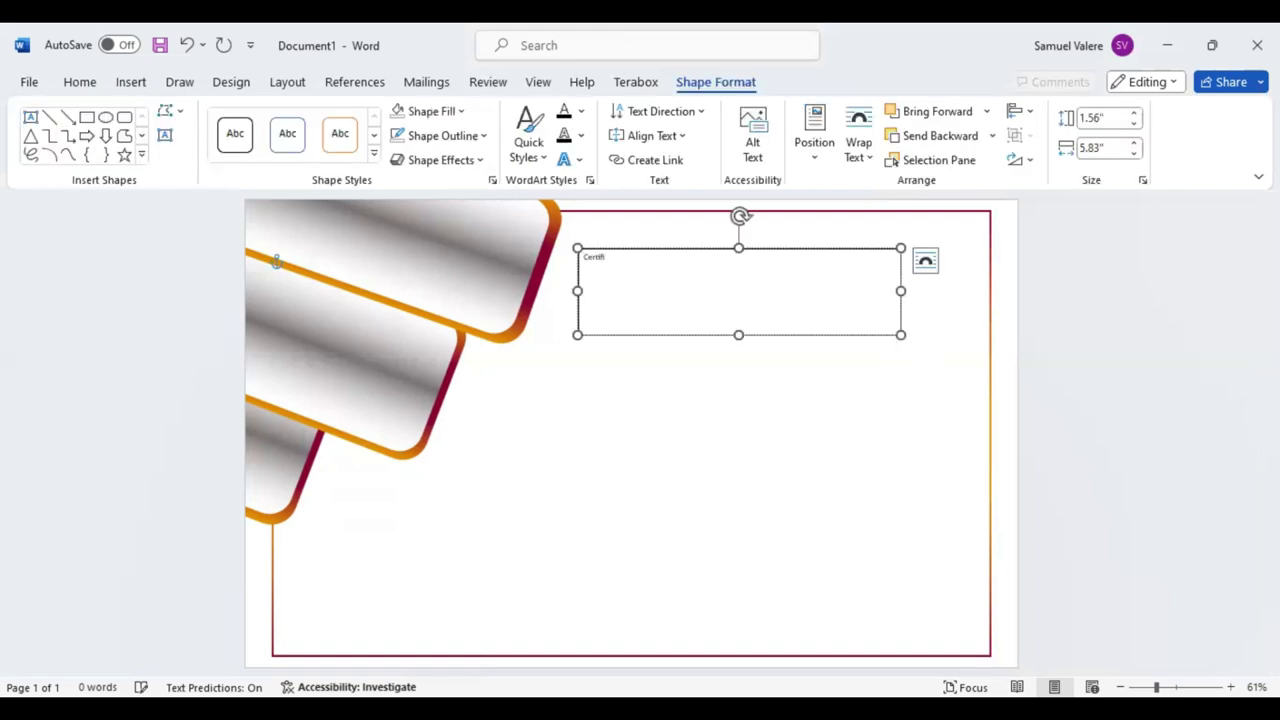
{"action": "type", "text": "cate"}
Set the word Certificate in Arial Black
{"action": "double_click", "coordinate": [606, 259]}
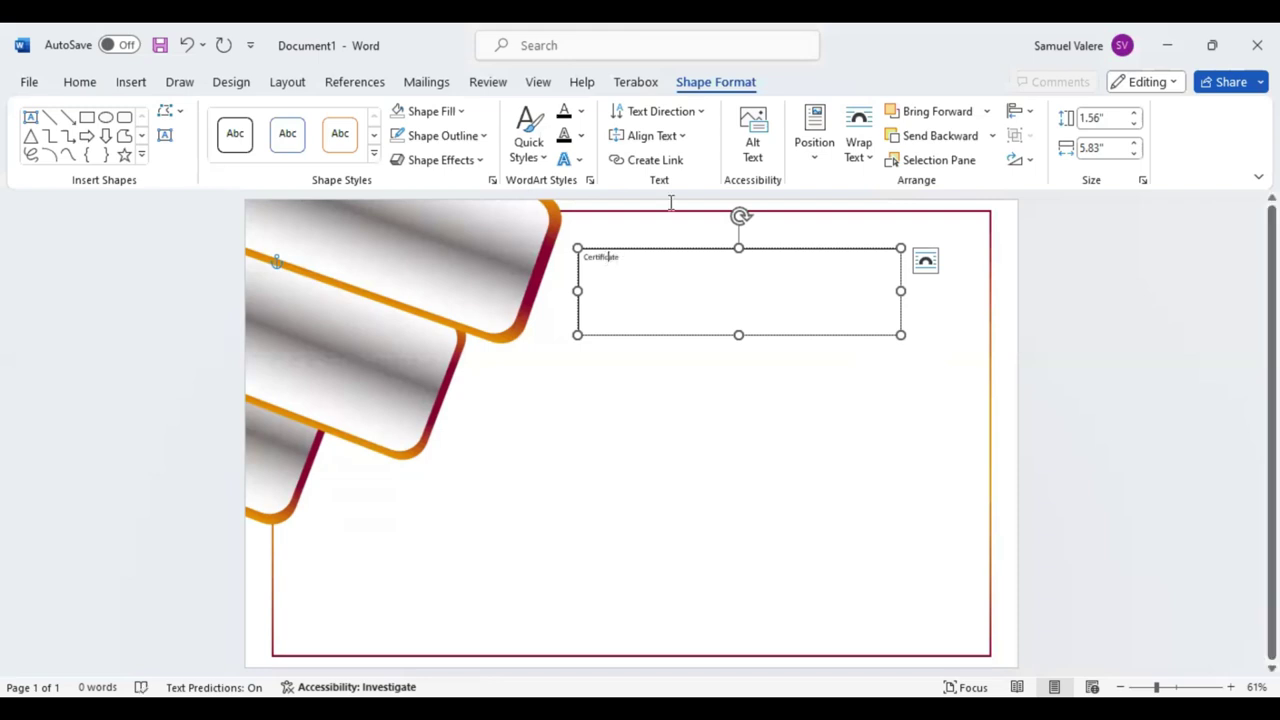
{"action": "type", "text": "Arial Black"}
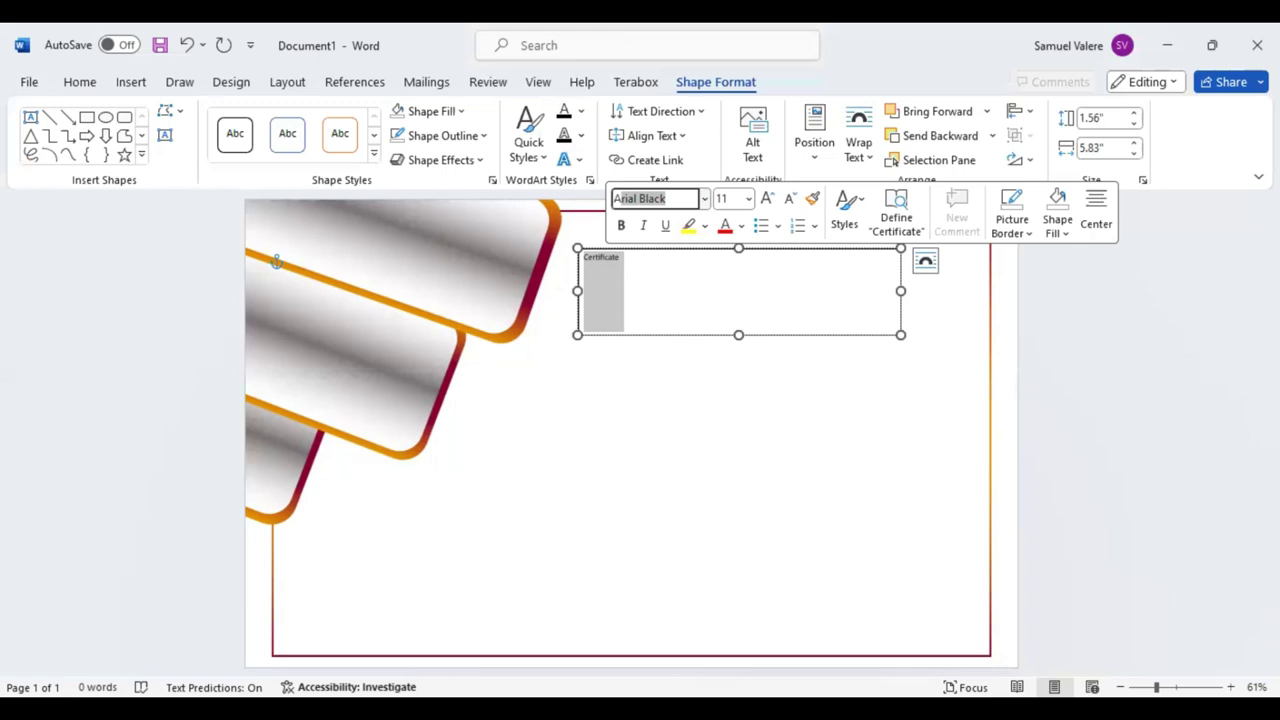
{"action": "key", "text": "Return"}
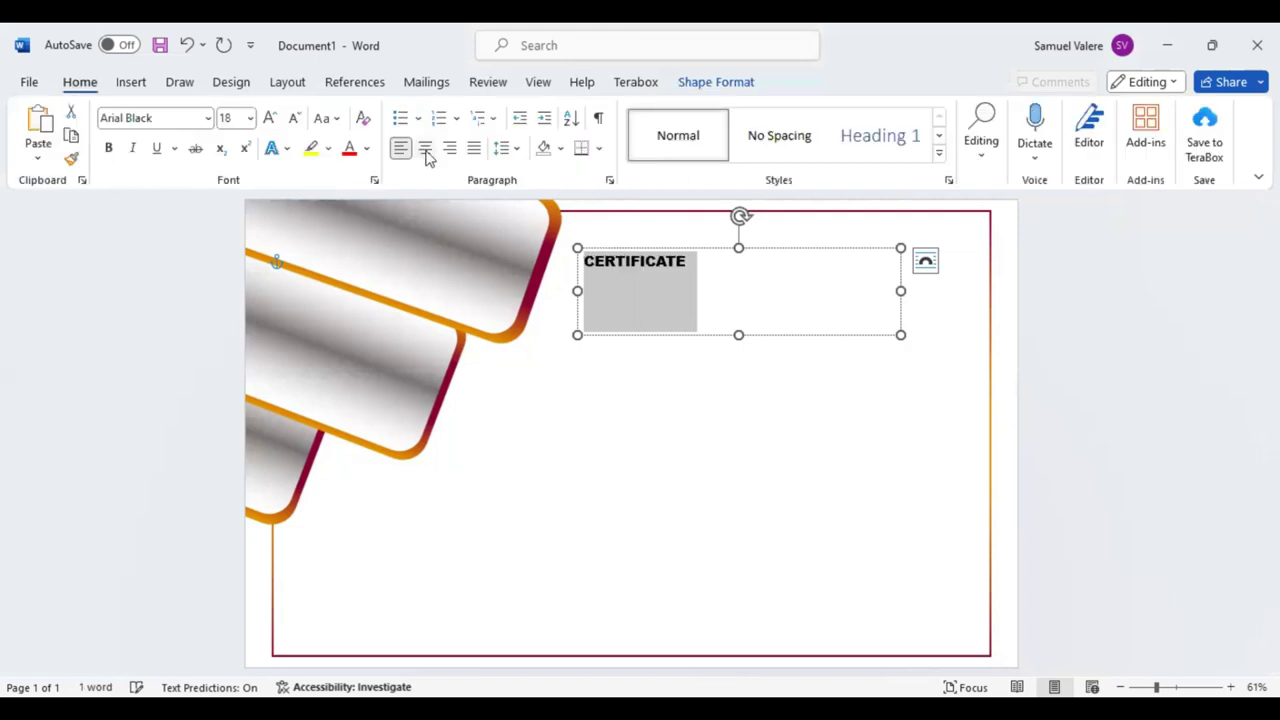
Center the CERTIFICATE heading and enlarge it to 48 pt dark red
{"action": "key", "text": "ctrl+e"}
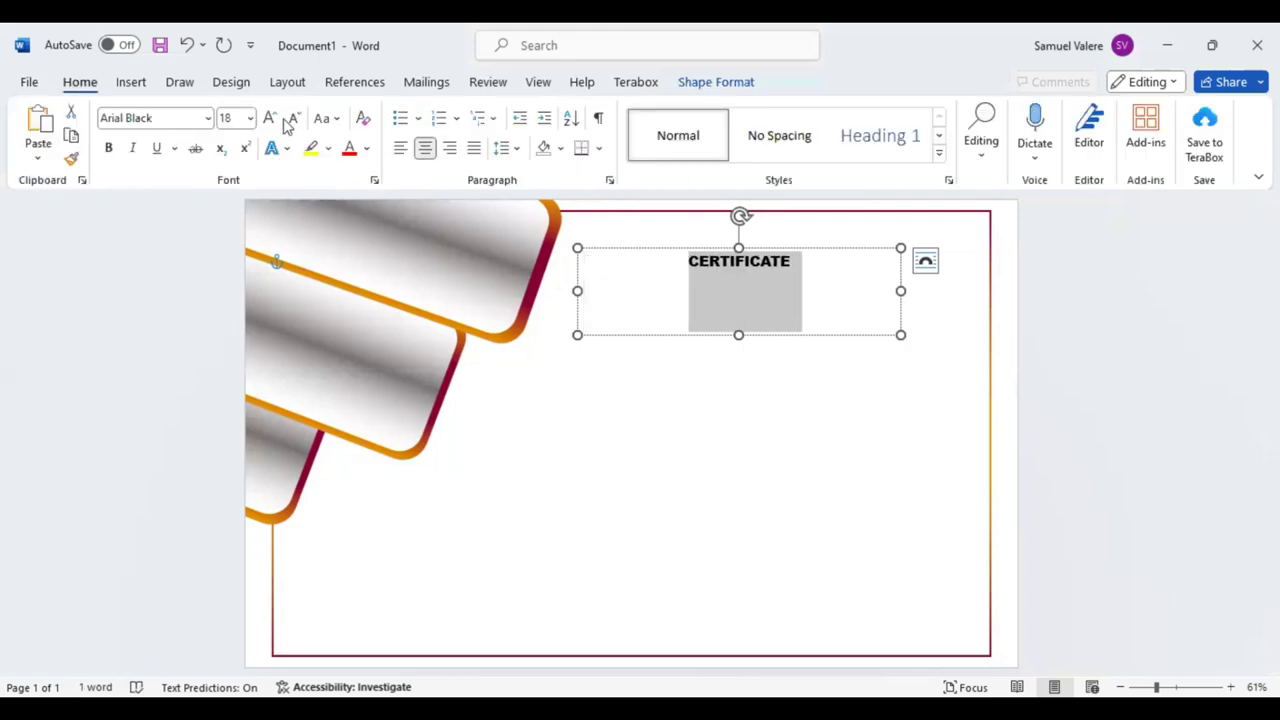
{"action": "left_click", "coordinate": [284, 119]}
{"action": "left_click", "coordinate": [284, 119]}
{"action": "left_click", "coordinate": [284, 119]}
{"action": "left_click", "coordinate": [284, 119]}
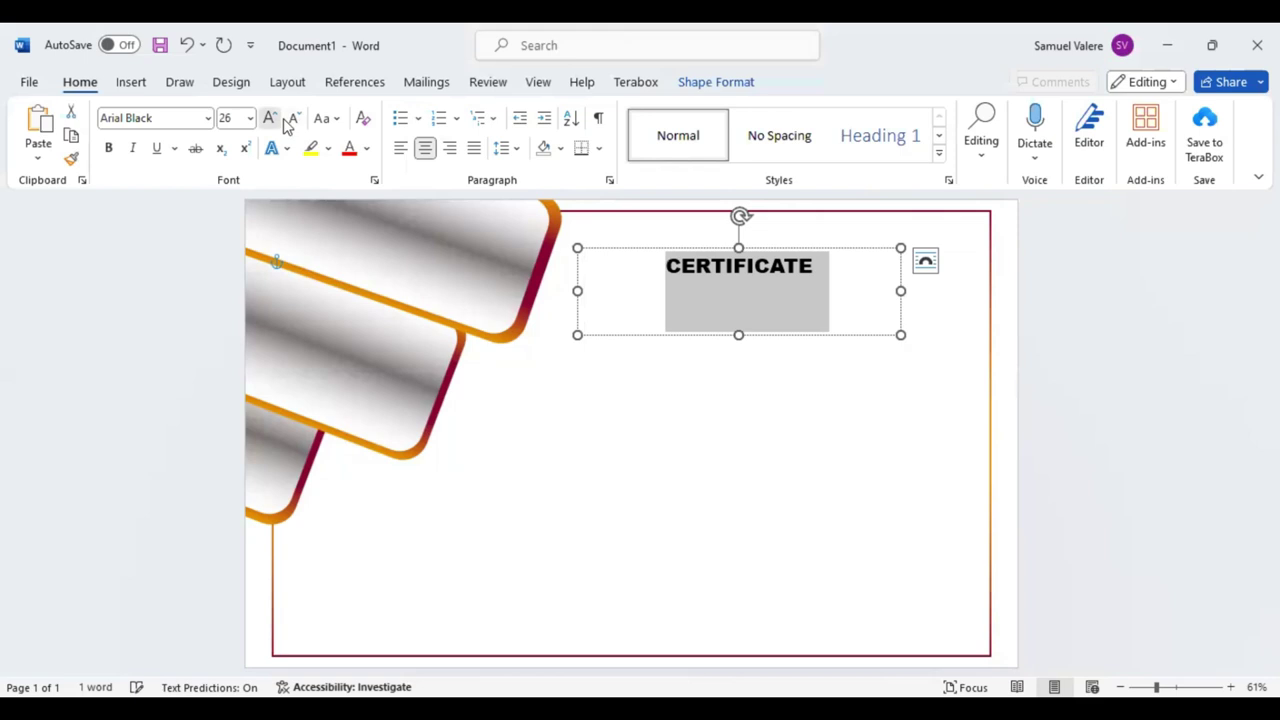
{"action": "left_click", "coordinate": [270, 119]}
{"action": "left_click", "coordinate": [270, 119]}
{"action": "left_click", "coordinate": [270, 119]}
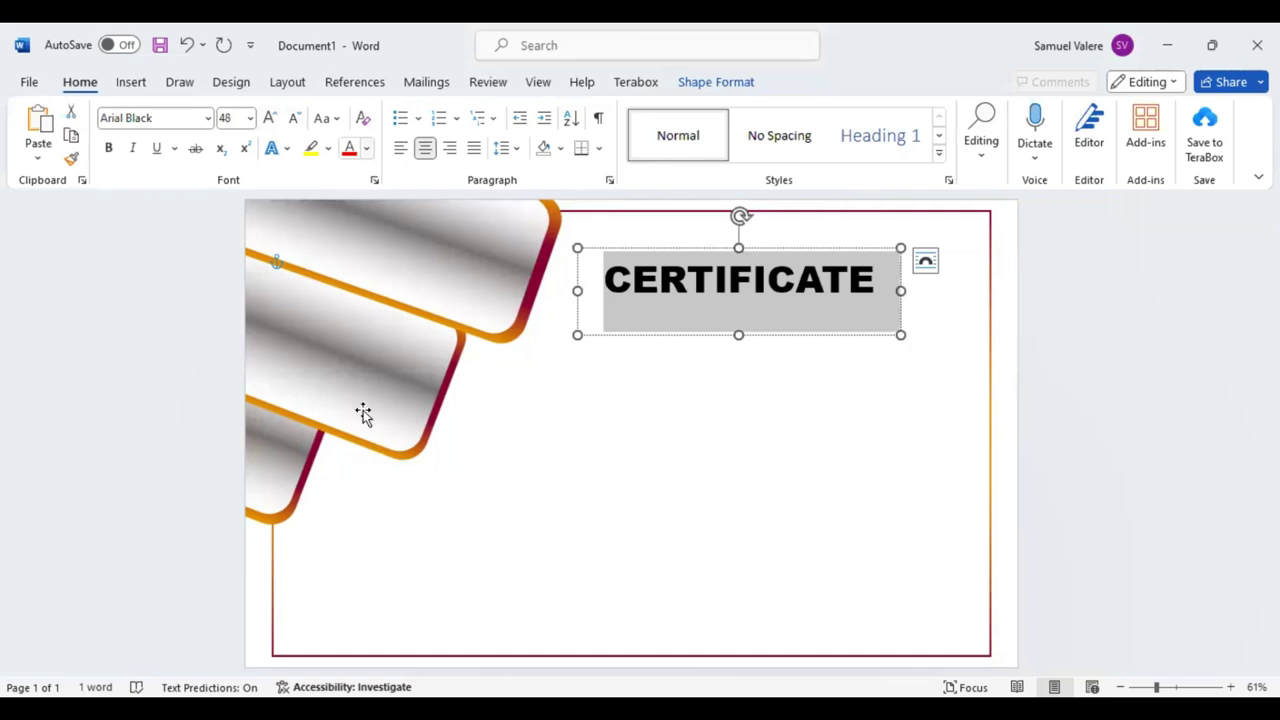
Nudge the heading box up and right toward the top edge, then duplicate it
{"action": "key", "text": "Escape"}
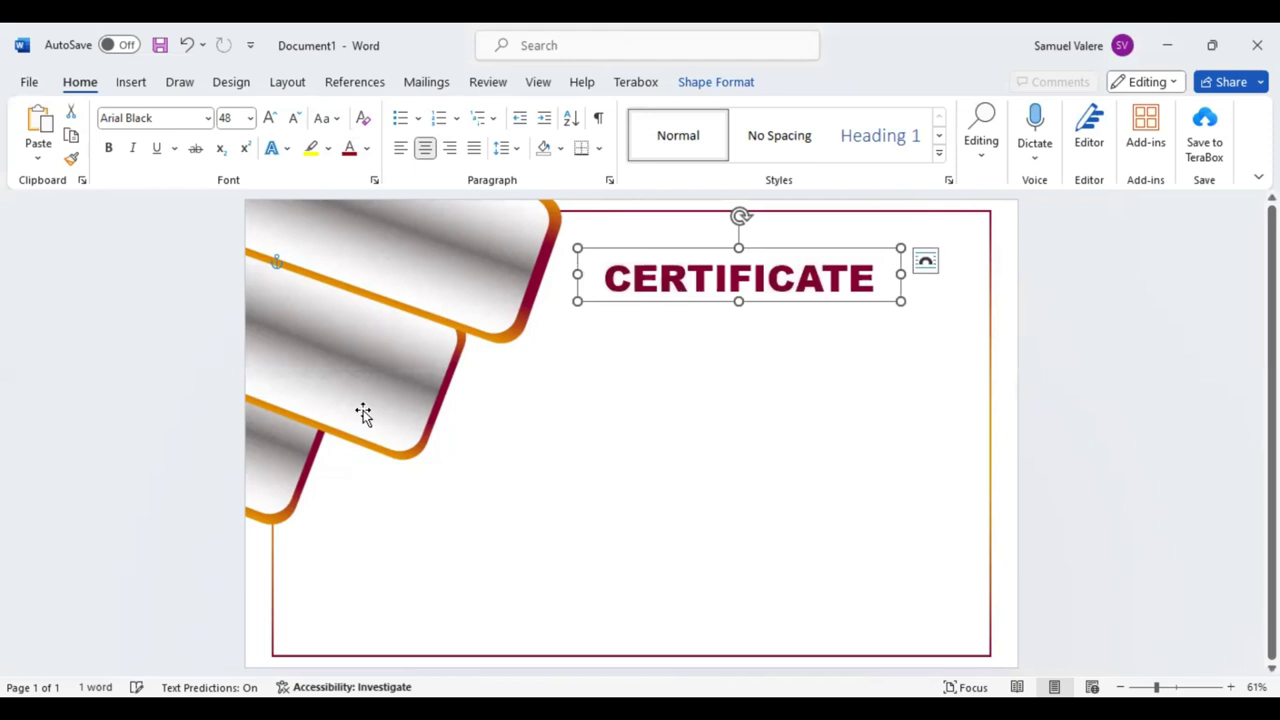
{"action": "key", "text": "Right"}
{"action": "key", "text": "Right"}
{"action": "key", "text": "Right"}
{"action": "key", "text": "Up"}
{"action": "key", "text": "Up"}
{"action": "key", "text": "Up"}
{"action": "key", "text": "Up"}
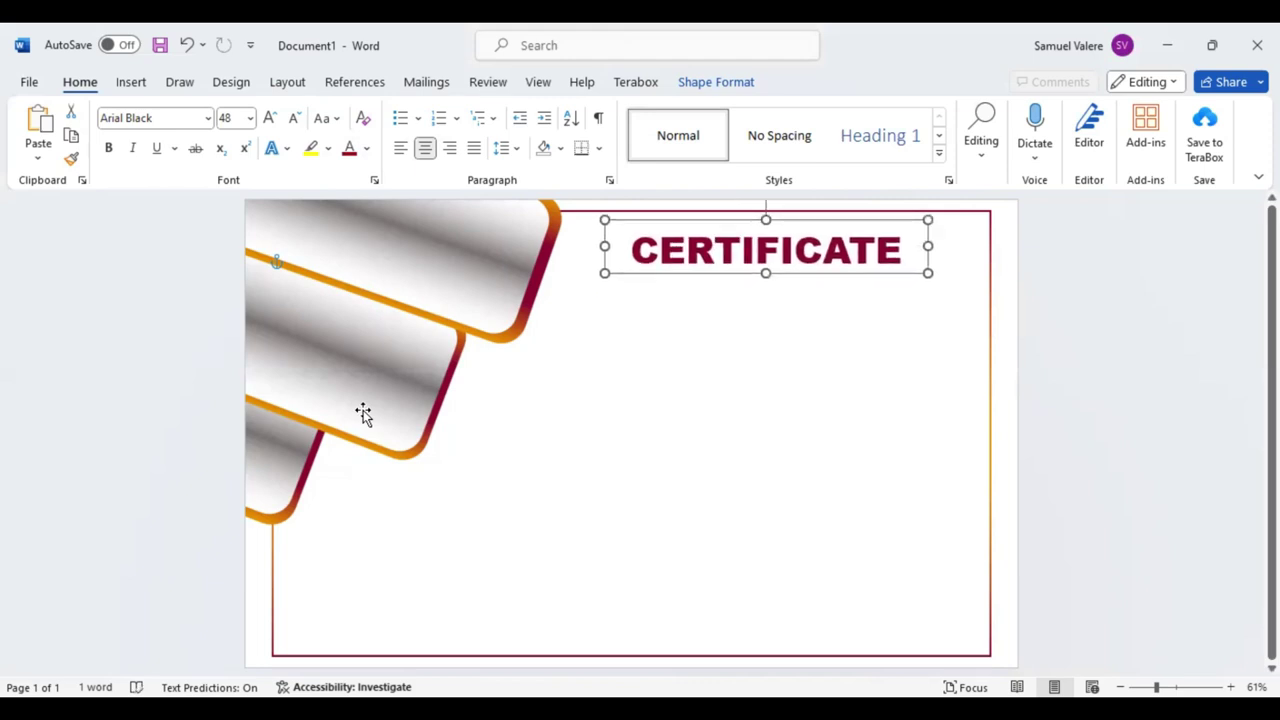
{"action": "key", "text": "Right"}
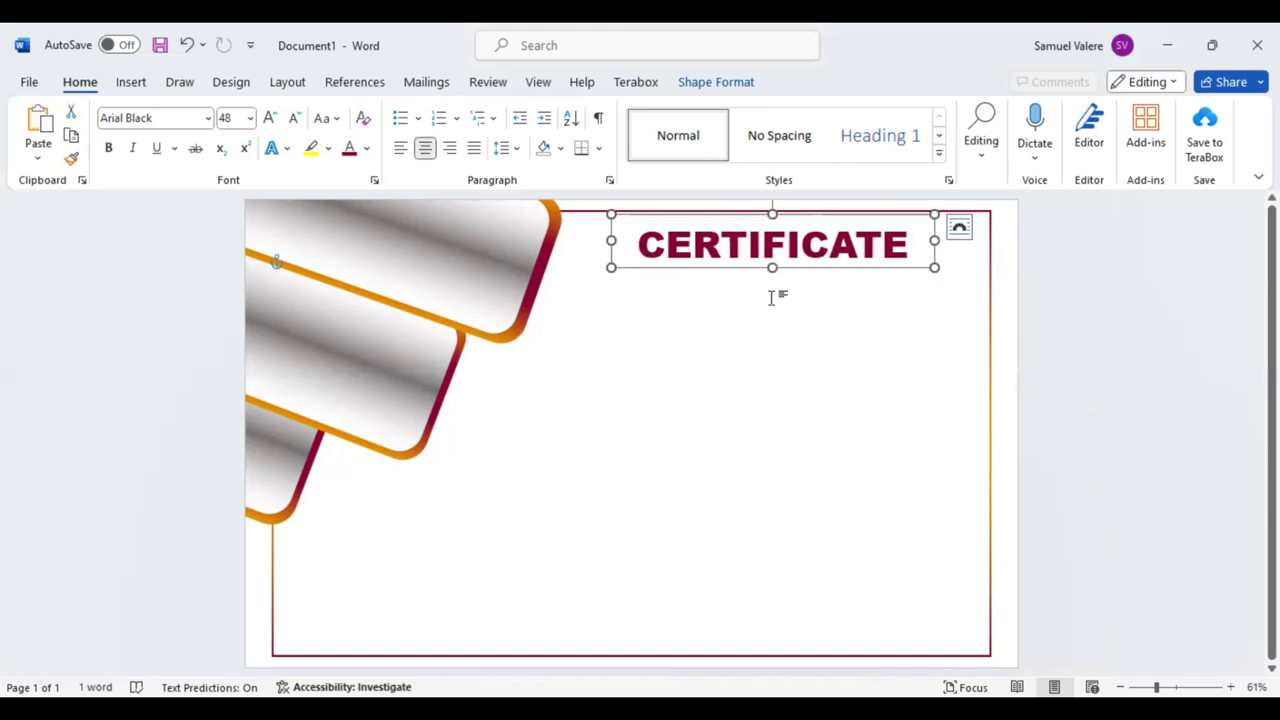
{"action": "key", "text": "Up"}
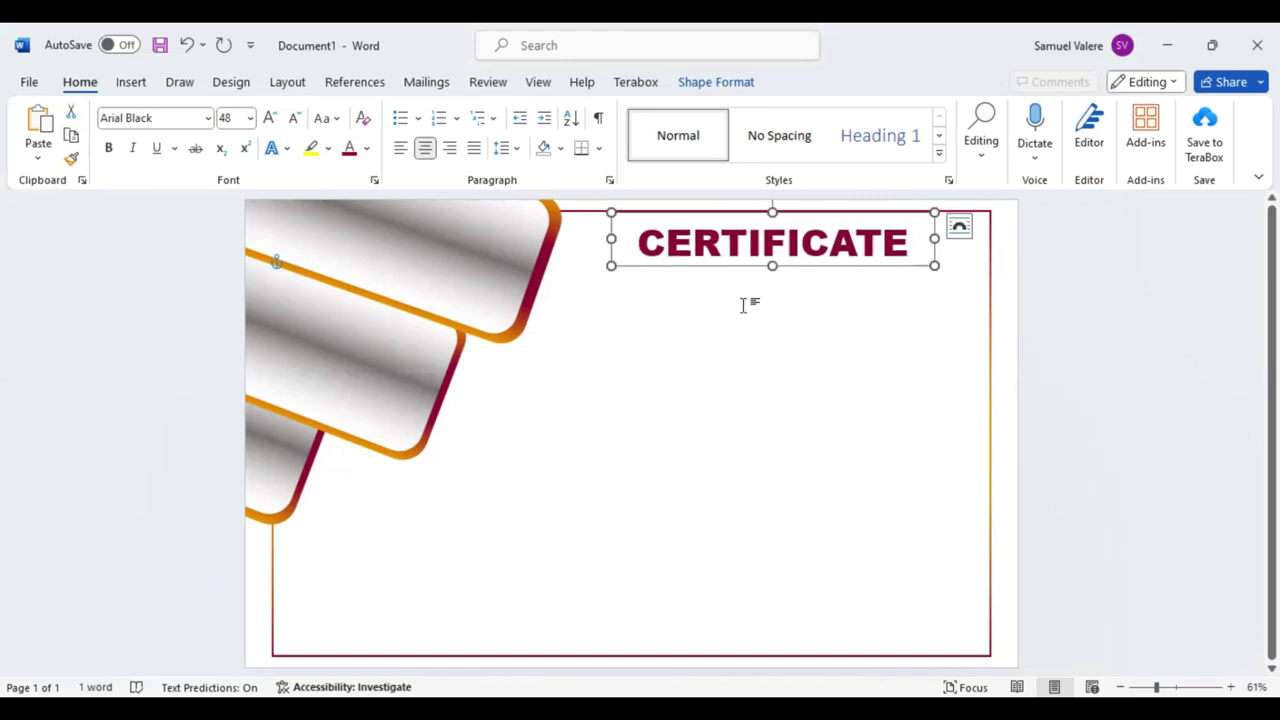
{"action": "key", "text": "ctrl+d"}
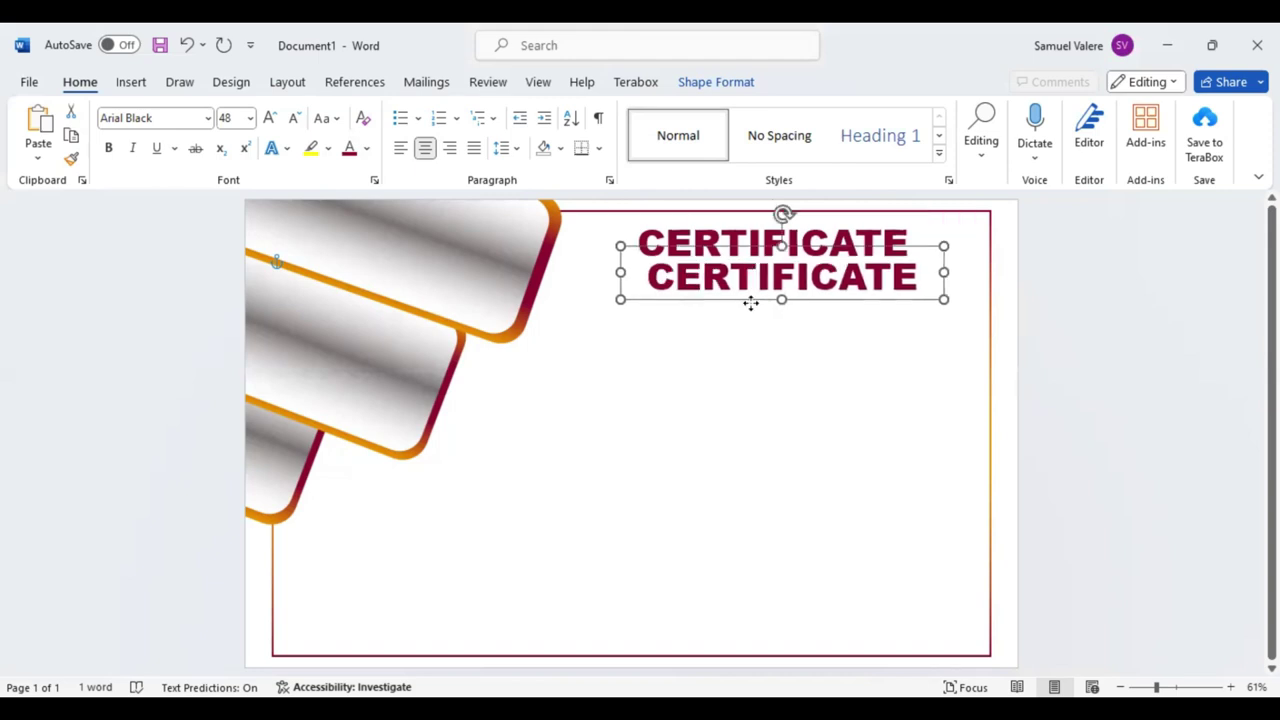
Turn the copy into 28 pt Arial text reading 'OF ACHIEVEMENT' in capitals
{"action": "left_click", "coordinate": [297, 120]}
{"action": "left_click", "coordinate": [297, 120]}
{"action": "left_click", "coordinate": [297, 120]}
{"action": "left_click", "coordinate": [297, 120]}
{"action": "left_click", "coordinate": [297, 120]}
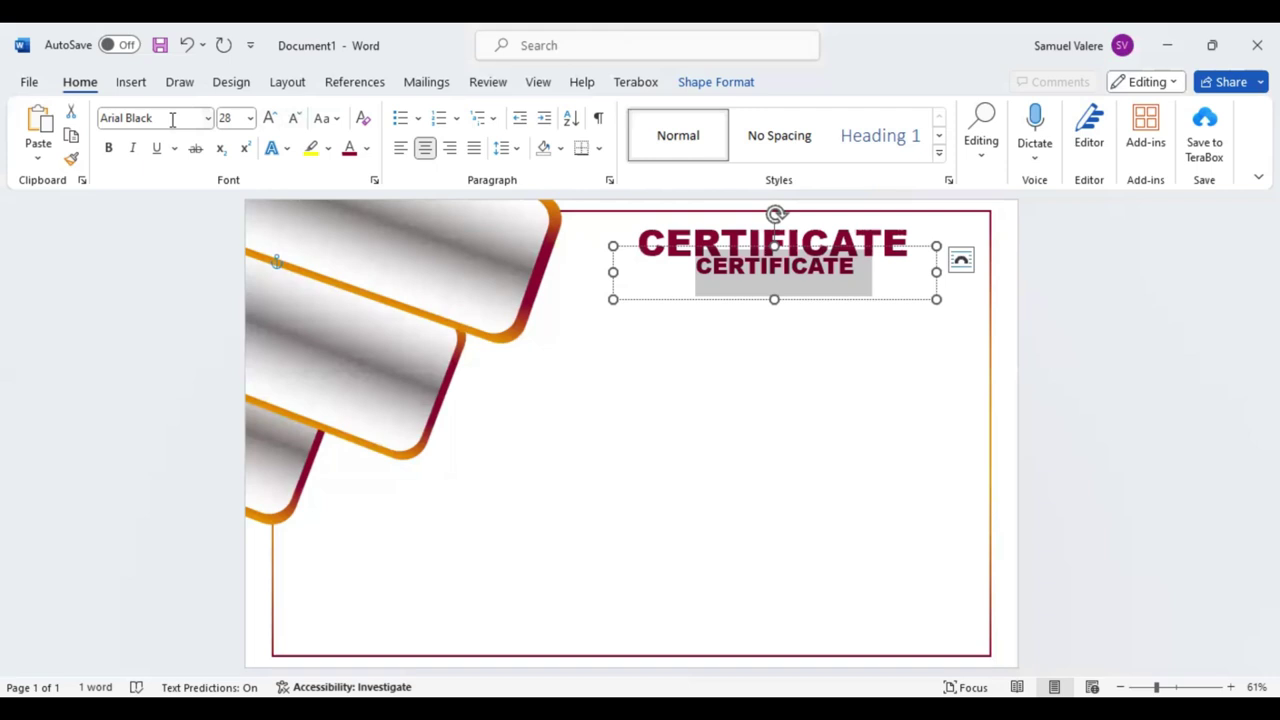
{"action": "left_click", "coordinate": [172, 119]}
{"action": "key", "text": "BackSpace"}
{"action": "key", "text": "BackSpace"}
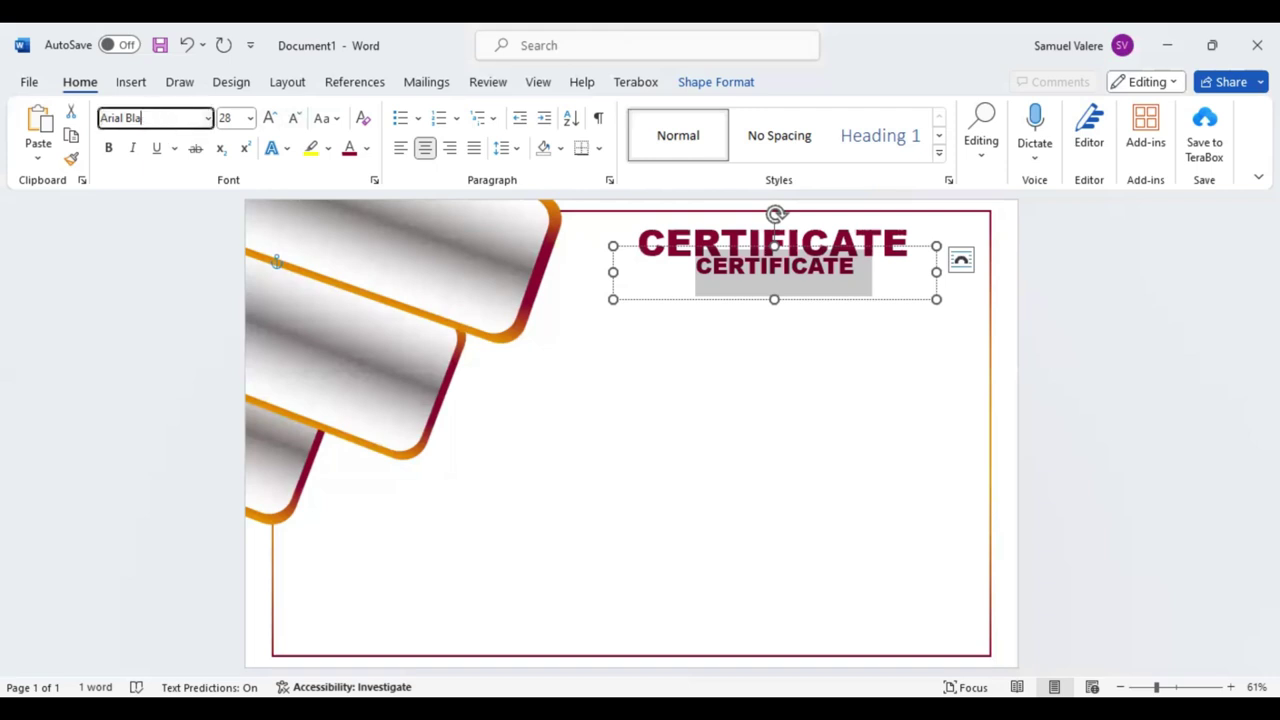
{"action": "key", "text": "BackSpace"}
{"action": "key", "text": "BackSpace"}
{"action": "key", "text": "BackSpace"}
{"action": "key", "text": "Return"}
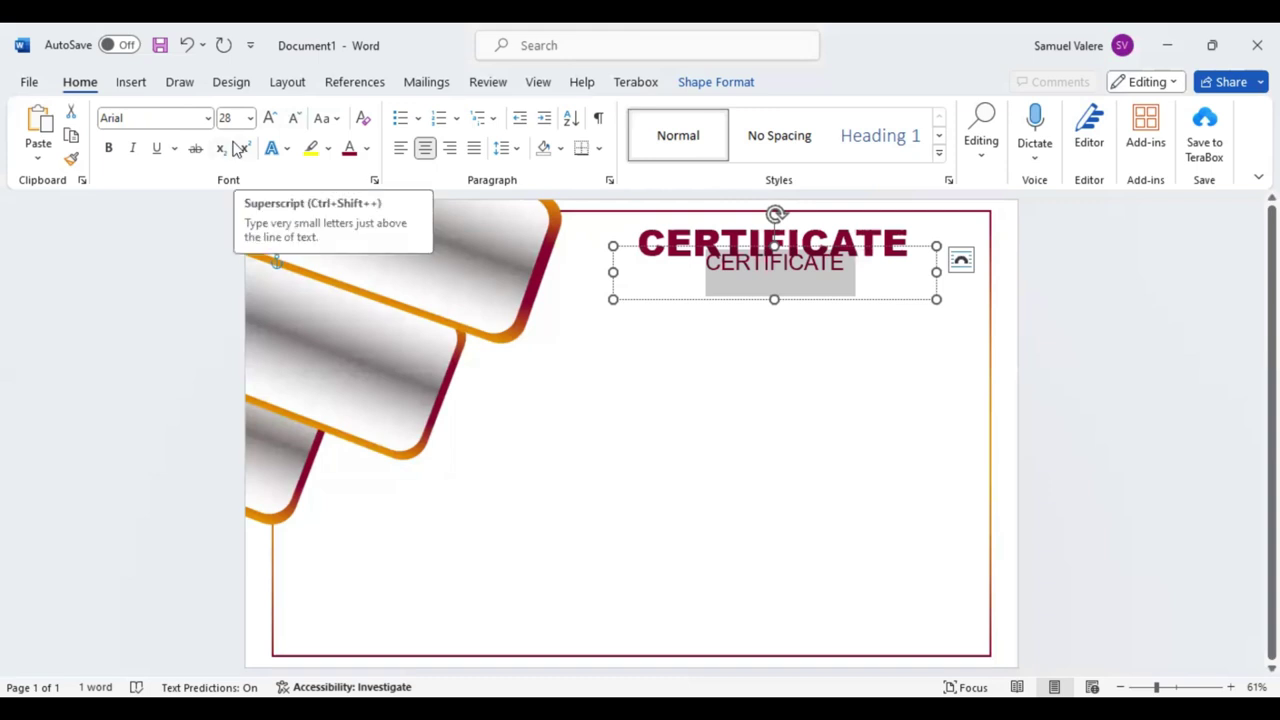
{"action": "type", "text": "Of"}
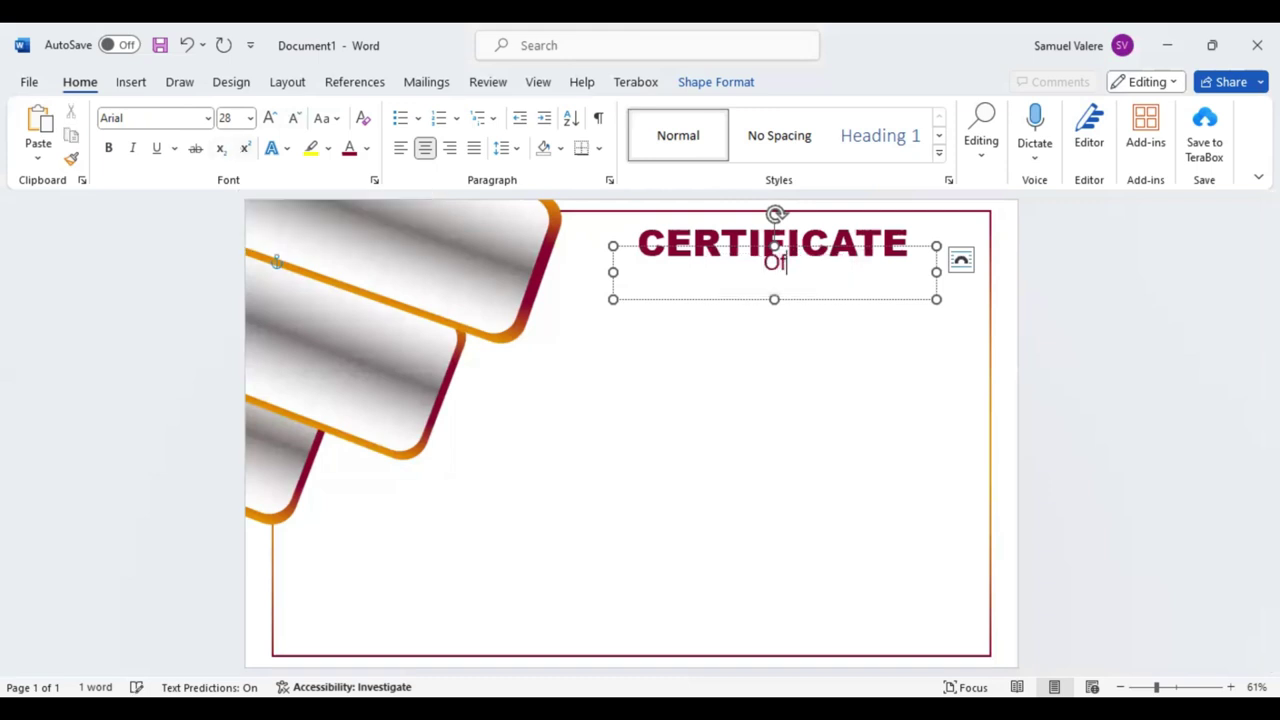
{"action": "type", "text": " Achie"}
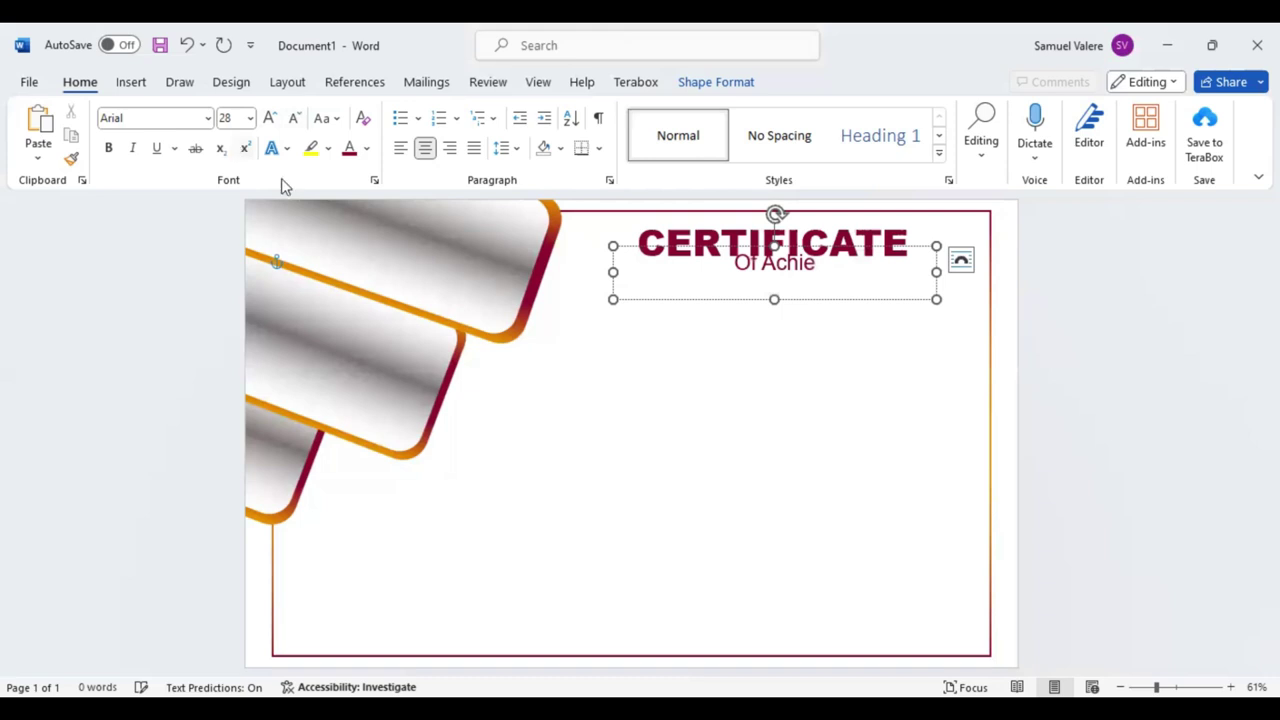
{"action": "type", "text": "vement"}
{"action": "key", "text": "ctrl+a"}
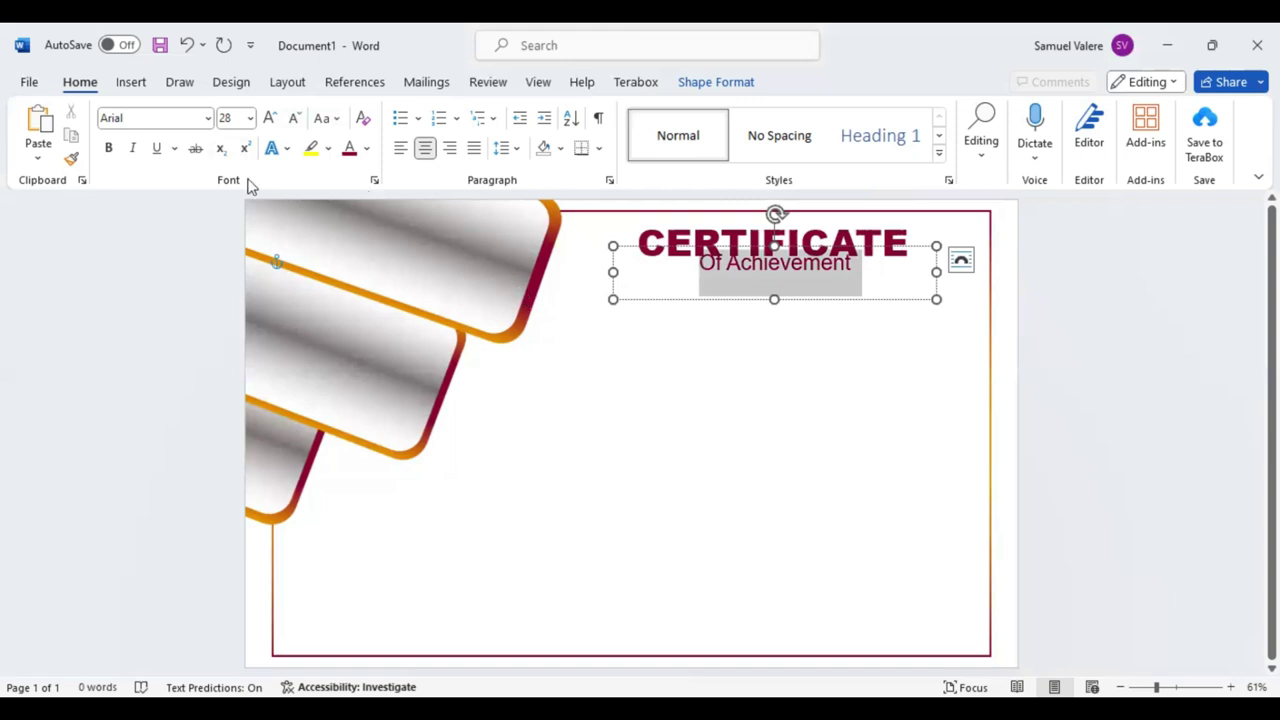
{"action": "key", "text": "shift+F3"}
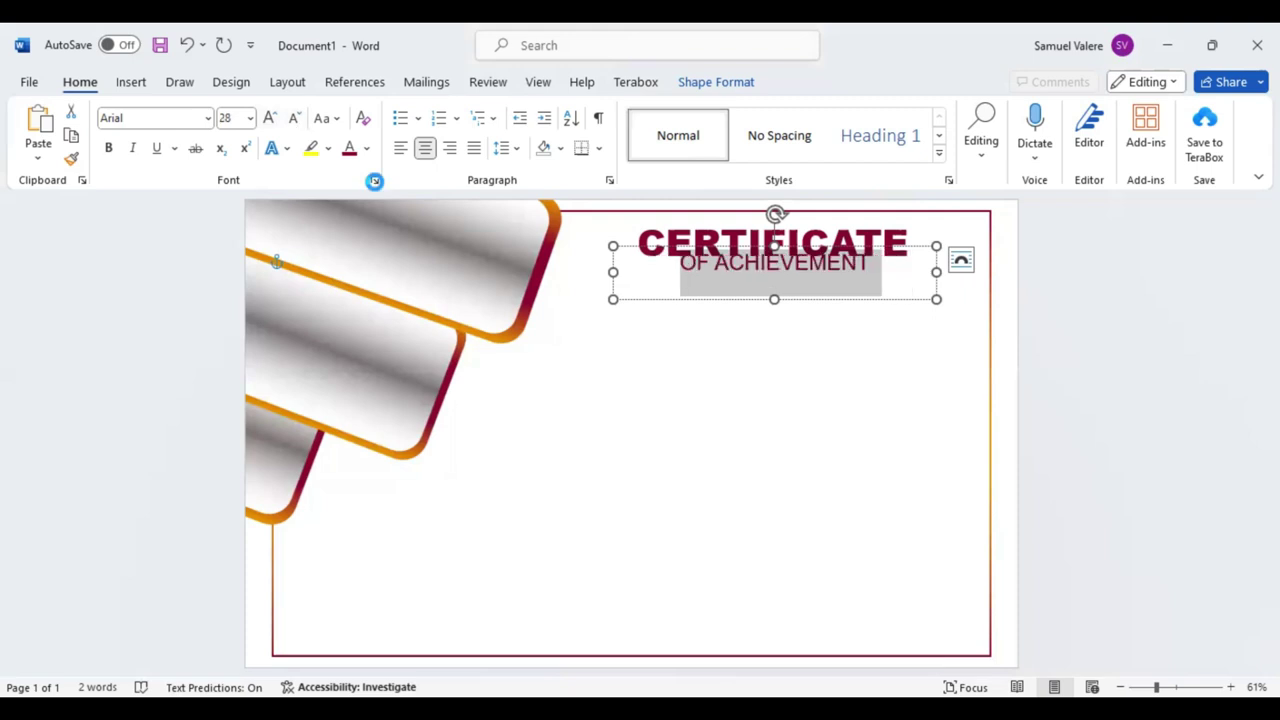
Expand the subtitle's character spacing by 6 pt
{"action": "key", "text": "ctrl+d"}
{"action": "left_click", "coordinate": [540, 155]}
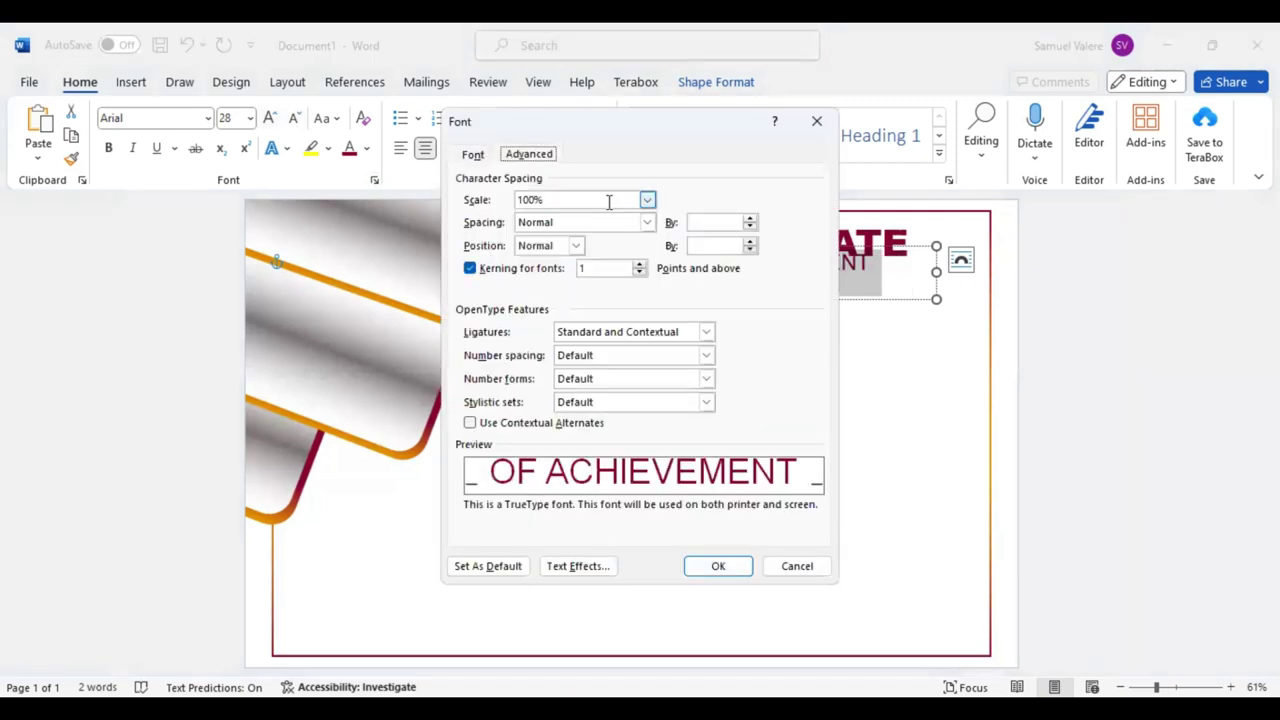
{"action": "left_click", "coordinate": [647, 222]}
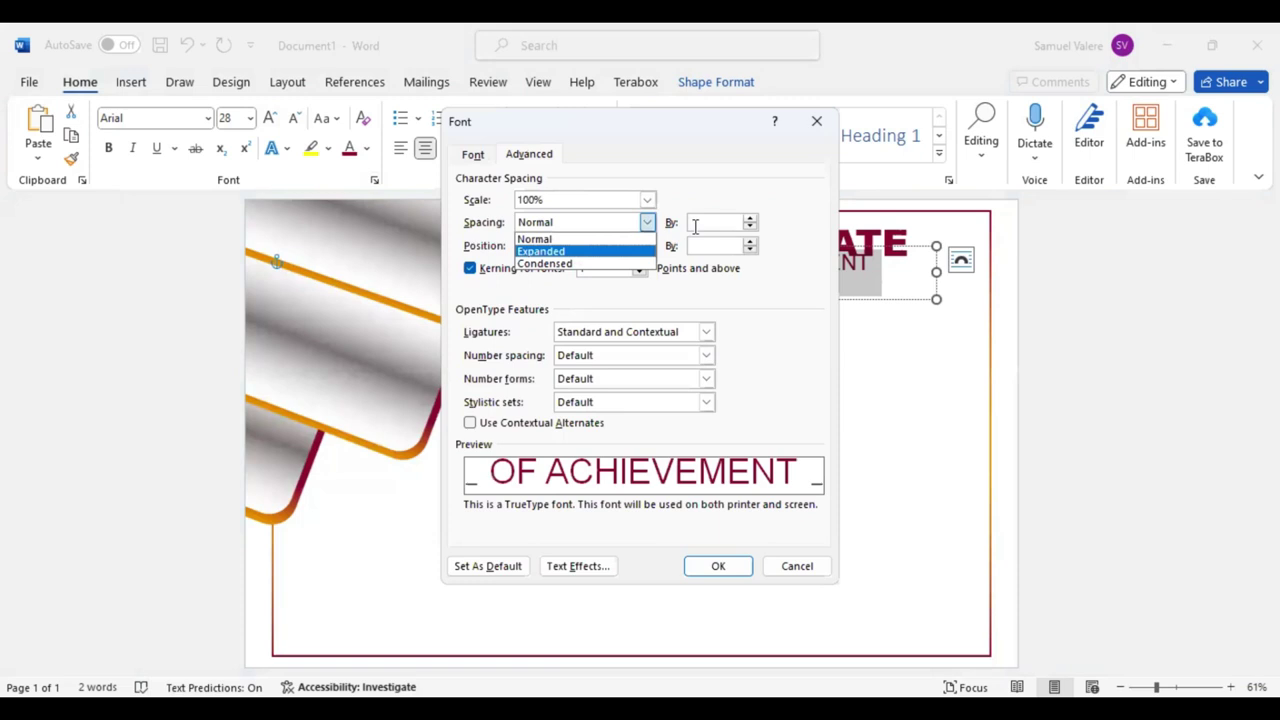
{"action": "key", "text": "Return"}
{"action": "key", "text": "BackSpace"}
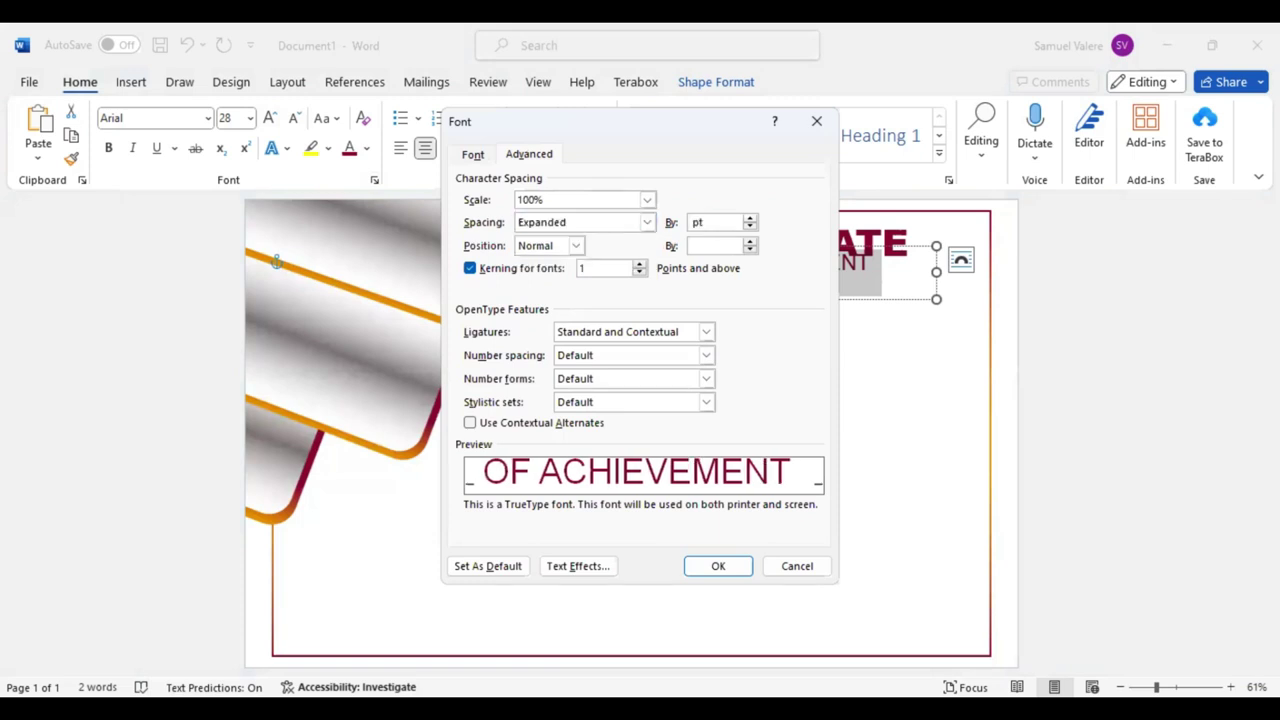
{"action": "type", "text": "6 pt"}
{"action": "key", "text": "Return"}
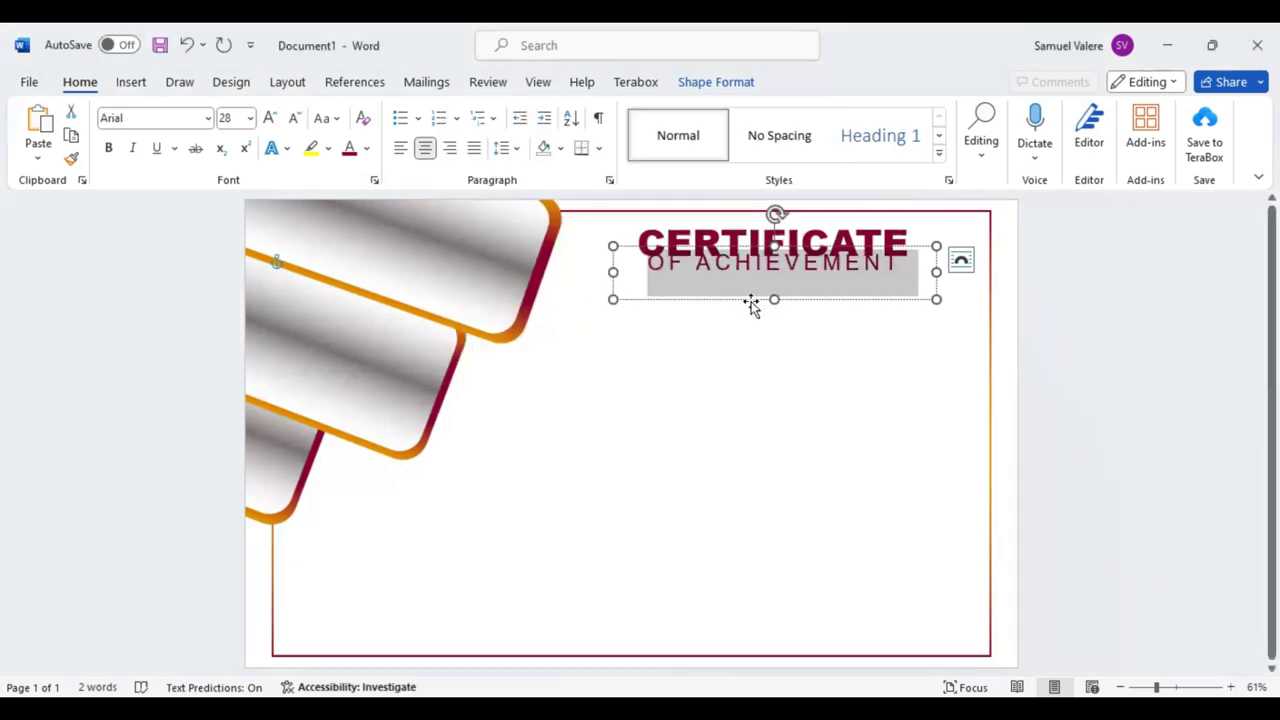
Resize and centre the OF ACHIEVEMENT box directly beneath CERTIFICATE
{"action": "left_click_drag", "start_coordinate": [751, 303], "coordinate": [751, 313]}
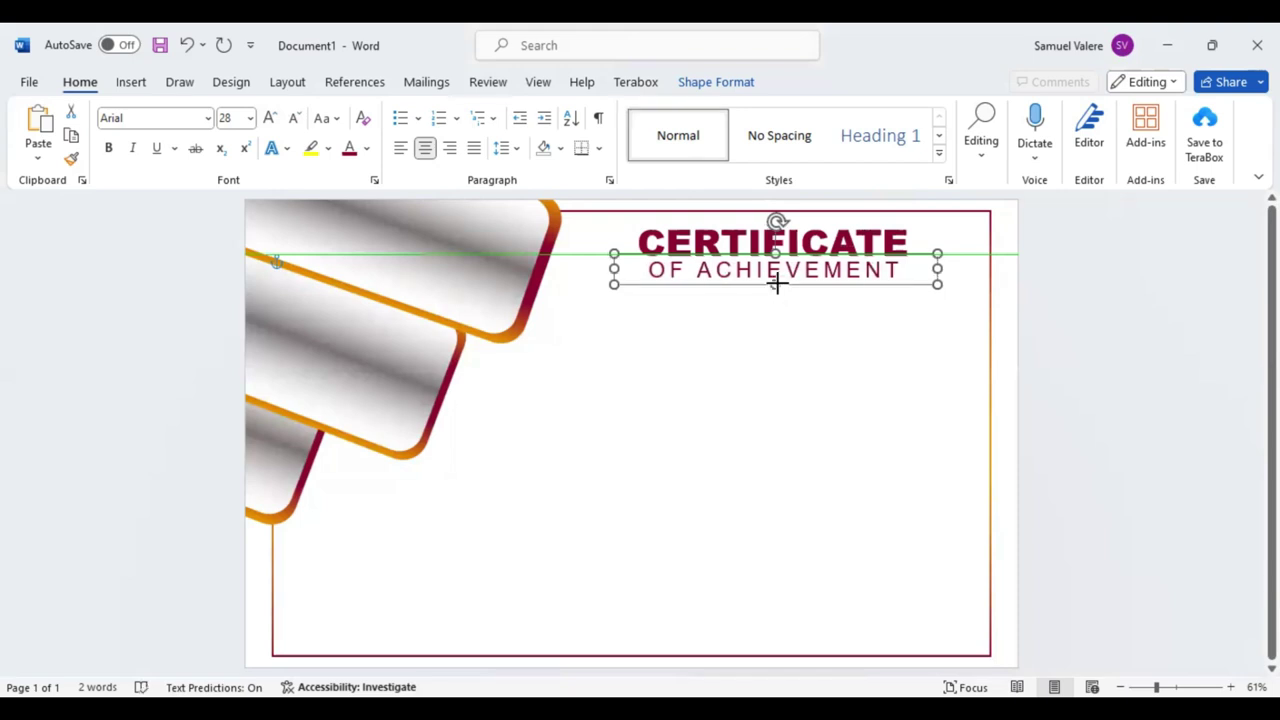
{"action": "left_click_drag", "start_coordinate": [777, 284], "coordinate": [777, 284]}
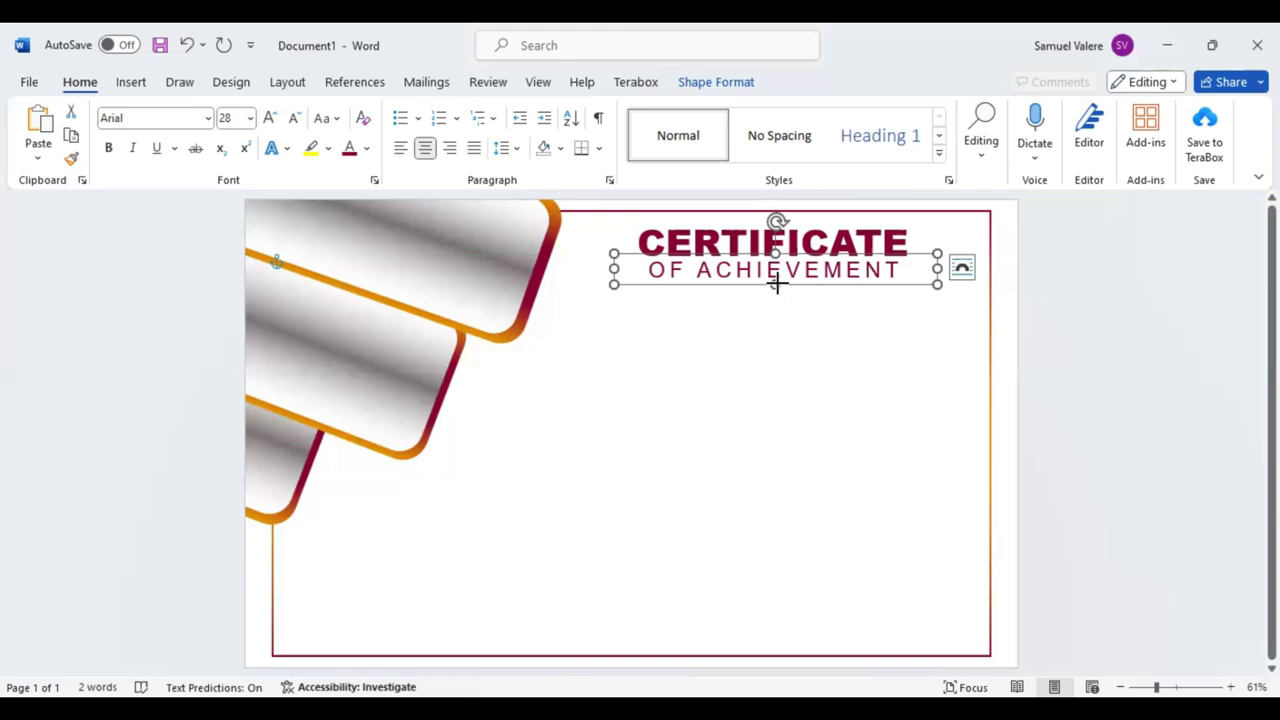
{"action": "left_click_drag", "start_coordinate": [614, 269], "coordinate": [660, 269]}
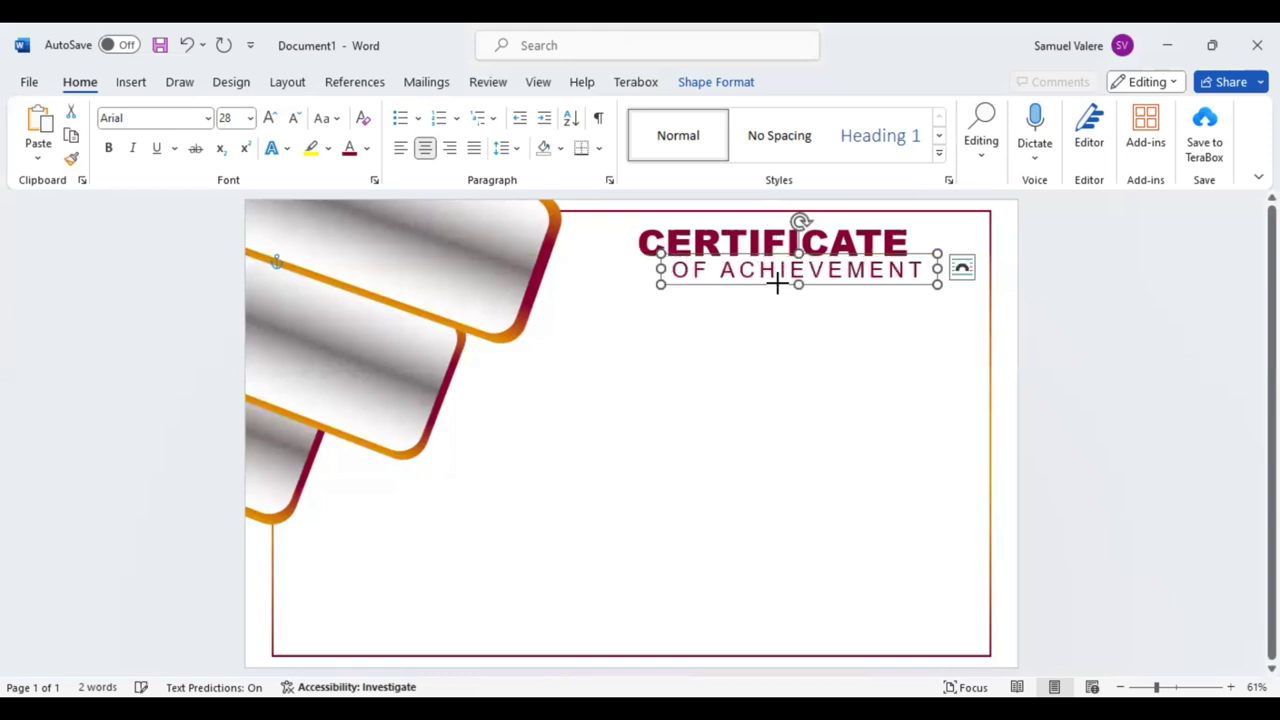
{"action": "left_click_drag", "start_coordinate": [777, 284], "coordinate": [750, 284]}
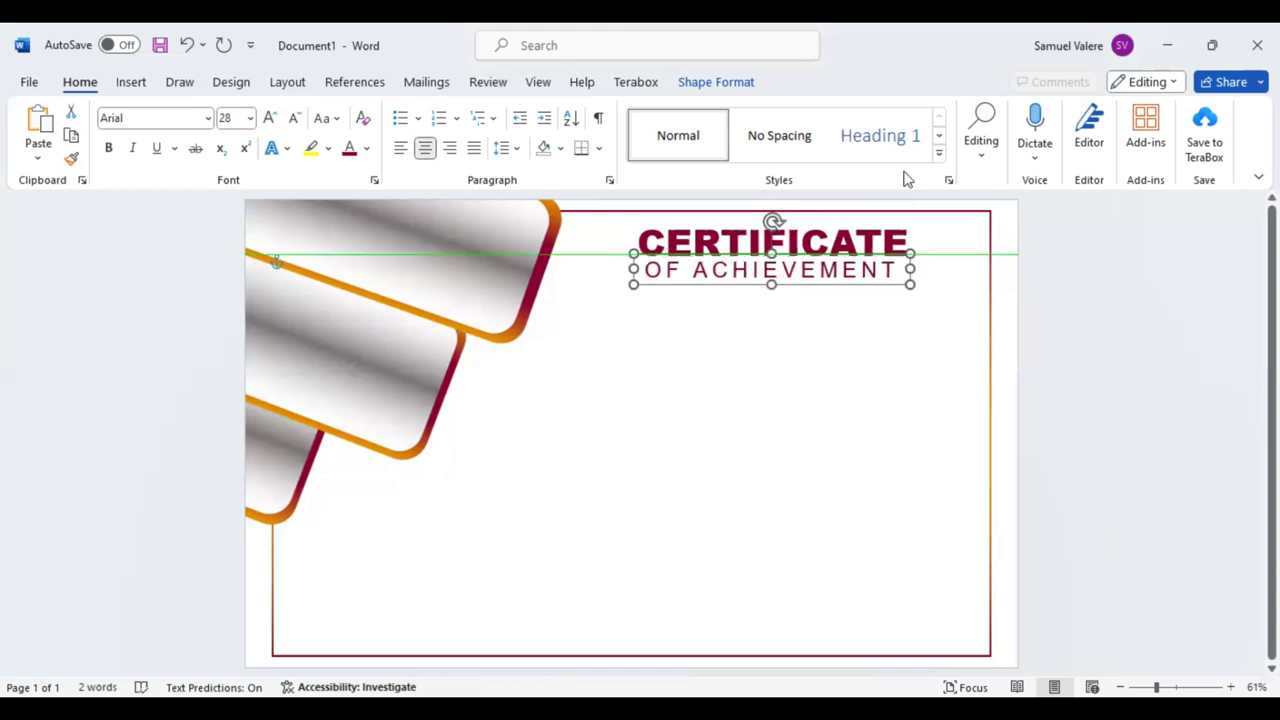
Set the CERTIFICATE heading to 50 pt so it fits on one line
{"action": "double_click", "coordinate": [770, 242]}
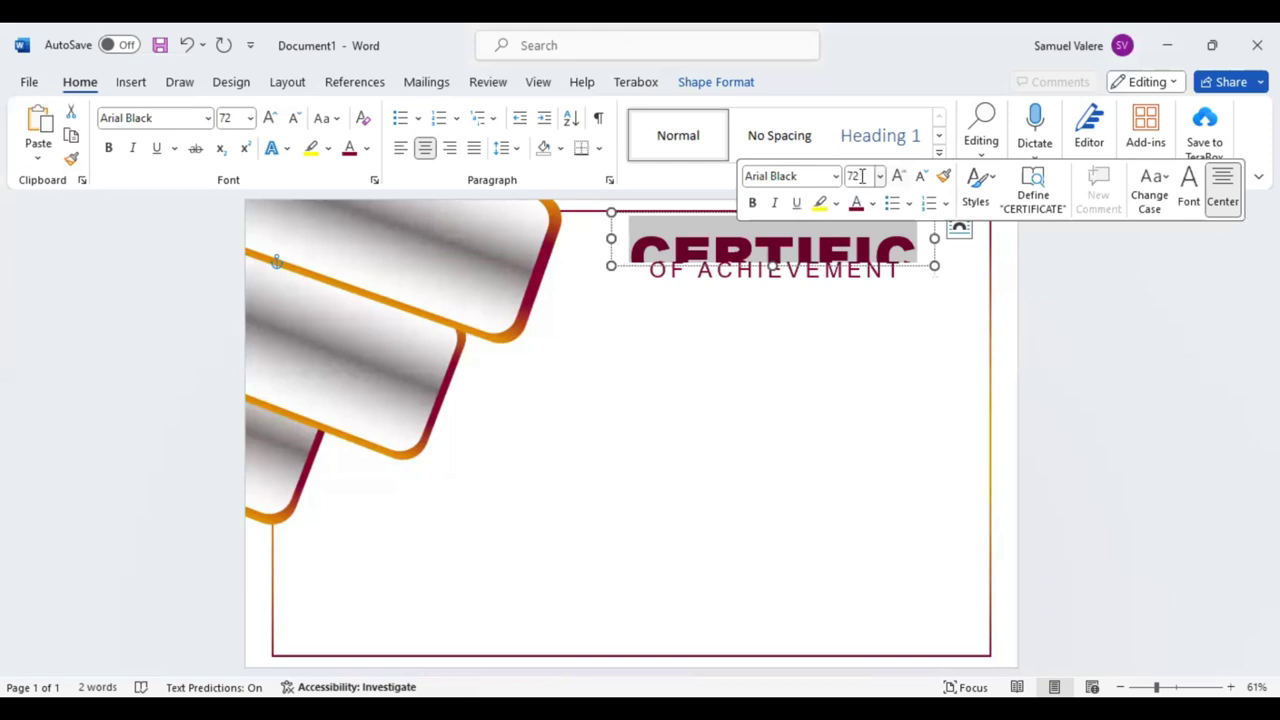
{"action": "type", "text": "50"}
{"action": "key", "text": "Return"}
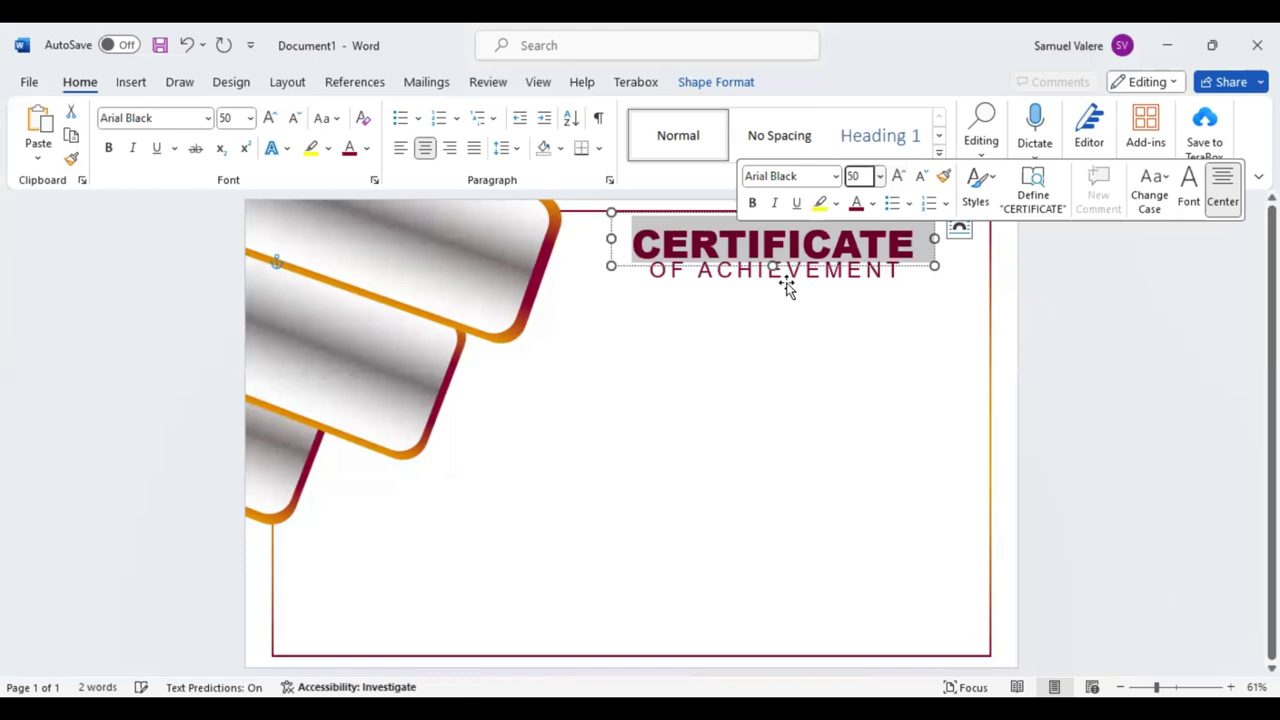
Nudge the OF ACHIEVEMENT box slightly right and colour its text grey
{"action": "left_click", "coordinate": [788, 288]}
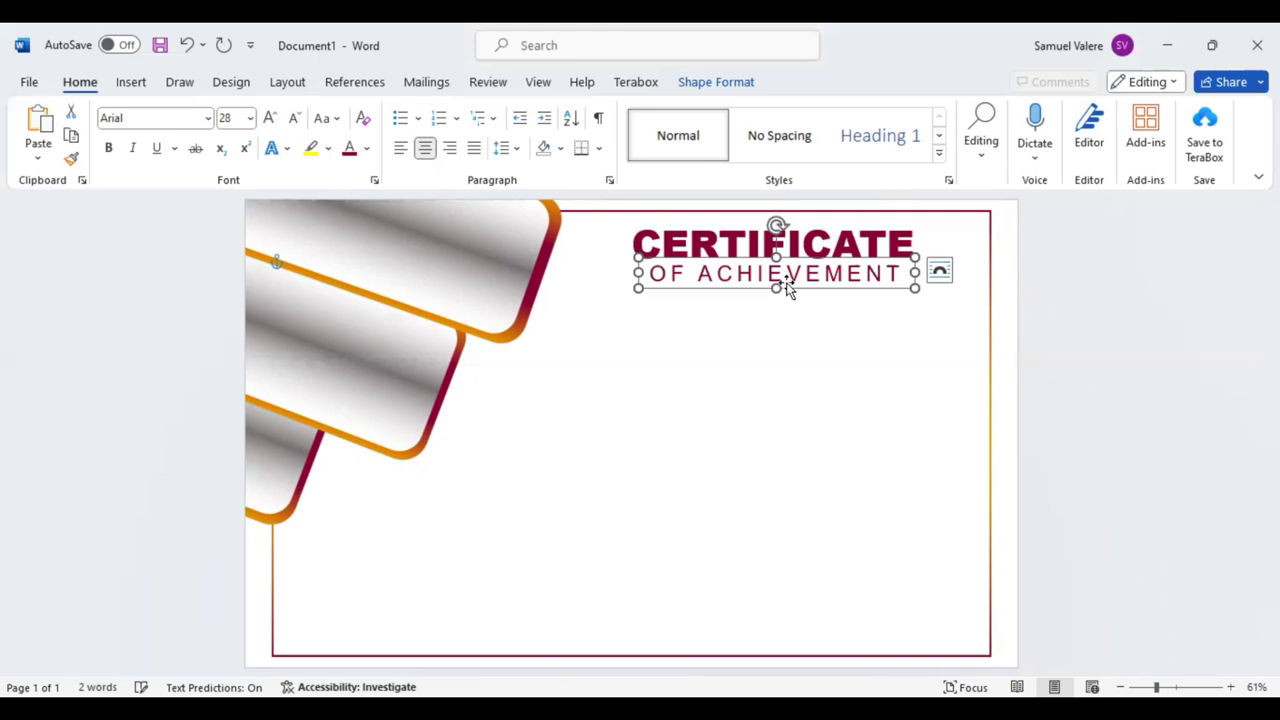
{"action": "left_click_drag", "start_coordinate": [786, 284], "coordinate": [788, 284]}
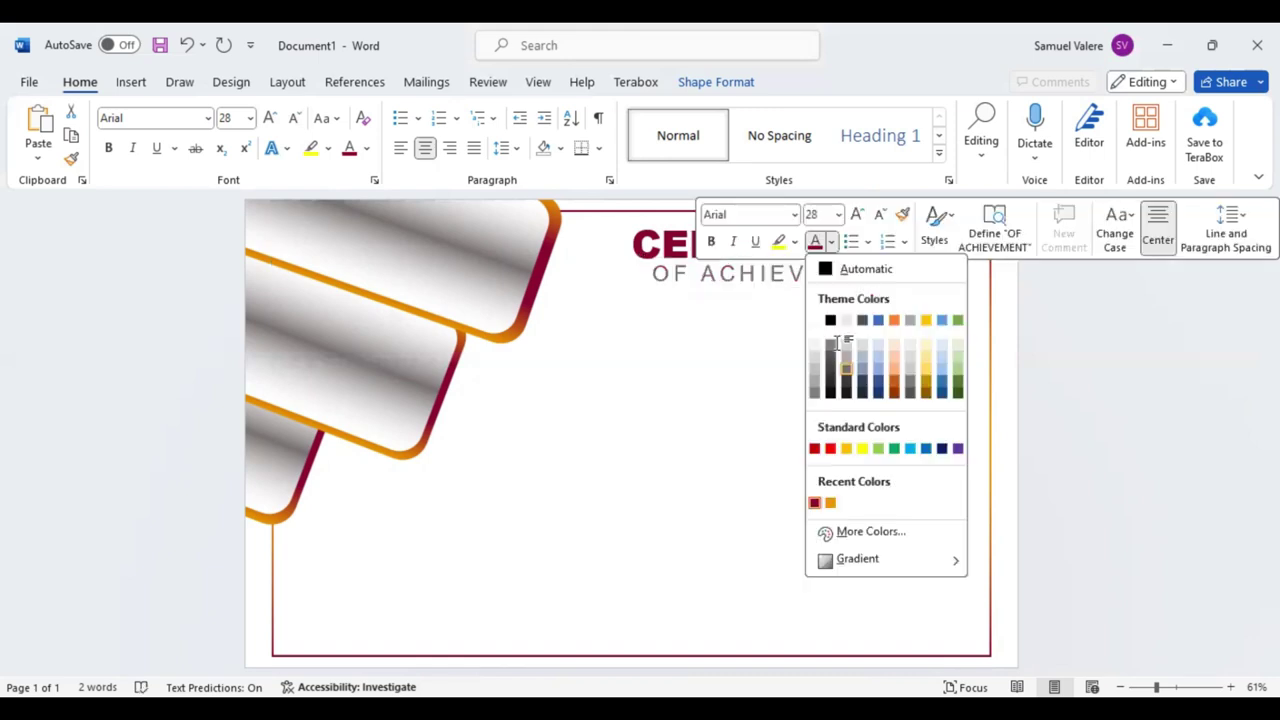
{"action": "left_click", "coordinate": [836, 343]}
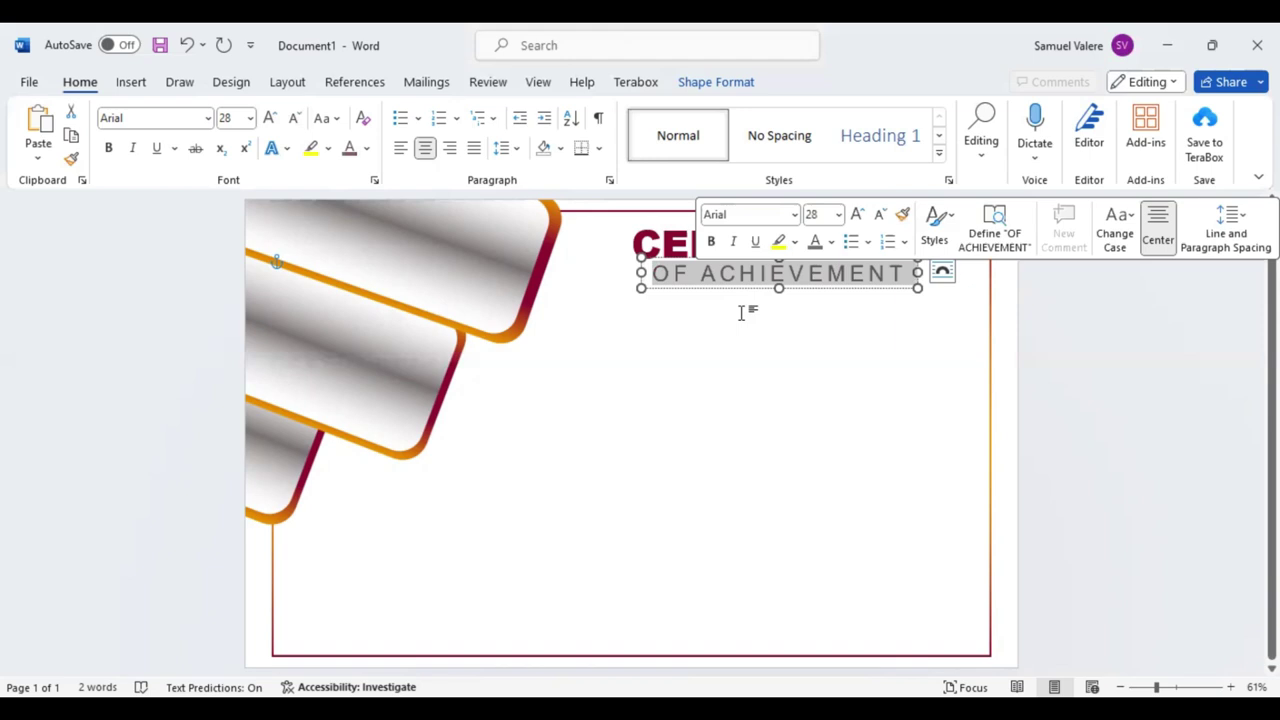
{"action": "left_click", "coordinate": [736, 290]}
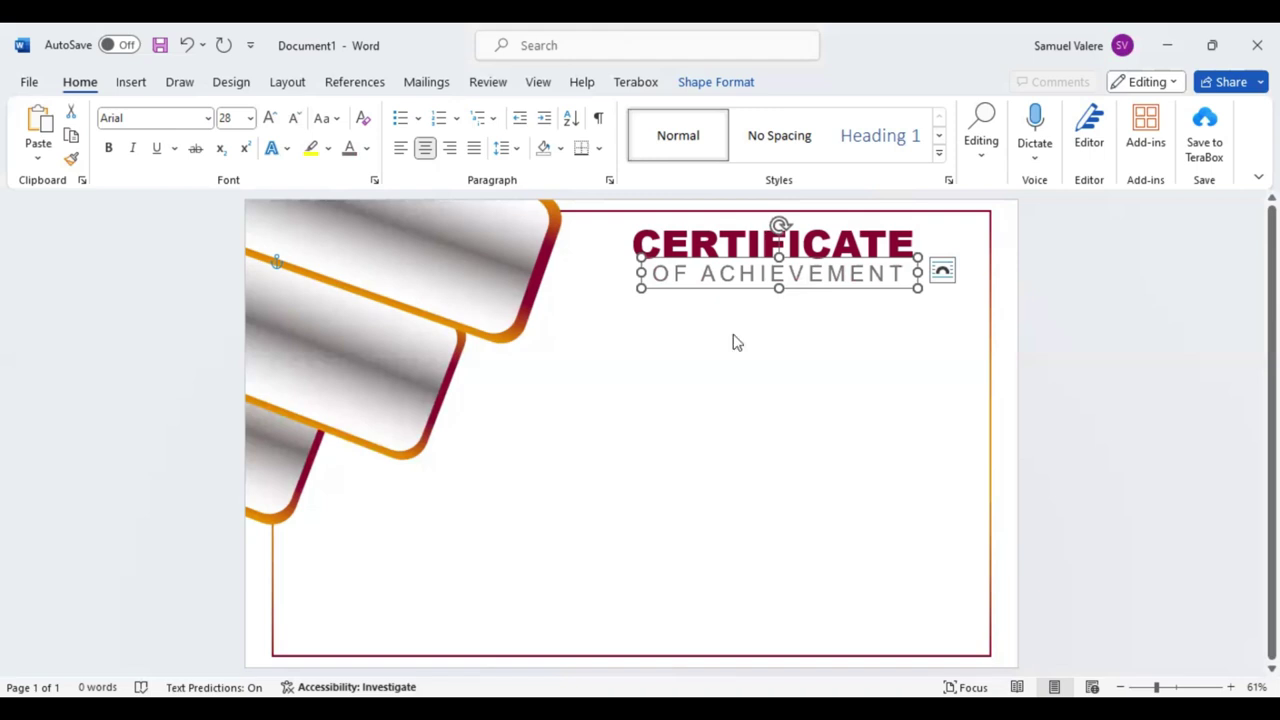
Duplicate the OF ACHIEVEMENT box lower down, type 'This Certificate Is…' and widen it to fit
{"action": "left_click_drag", "start_coordinate": [733, 283], "coordinate": [735, 343]}
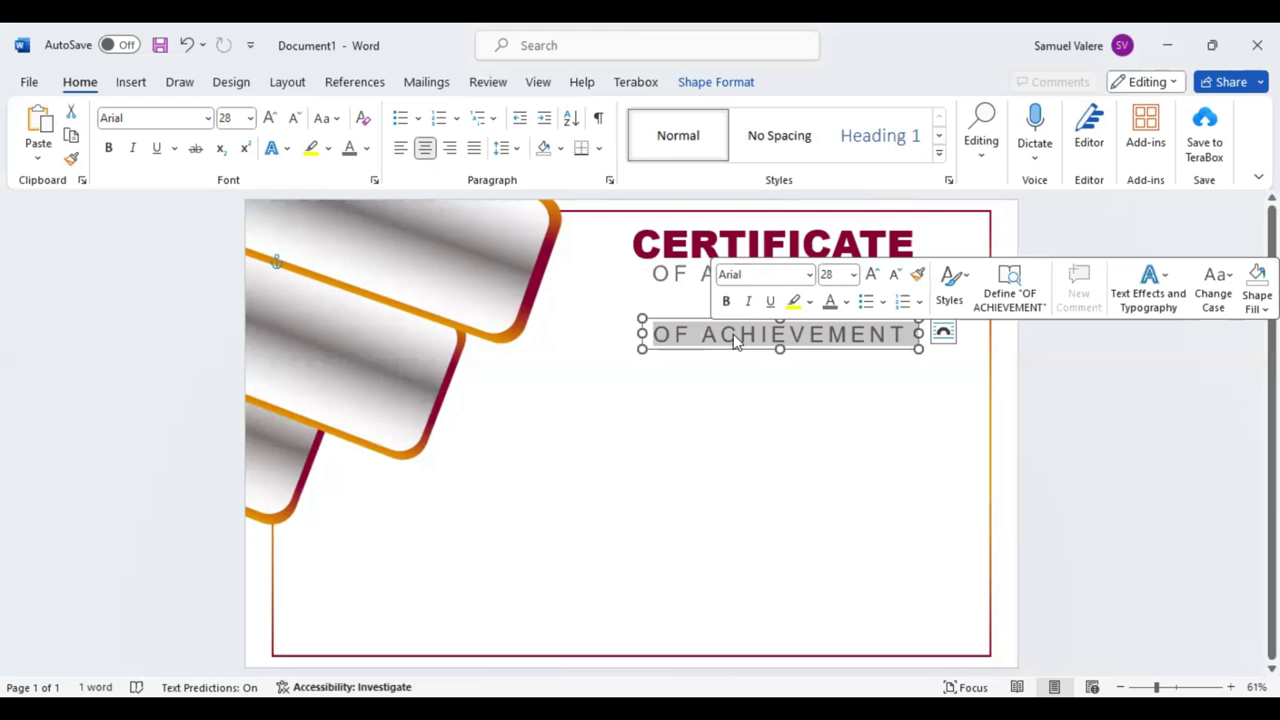
{"action": "type", "text": "This Cert"}
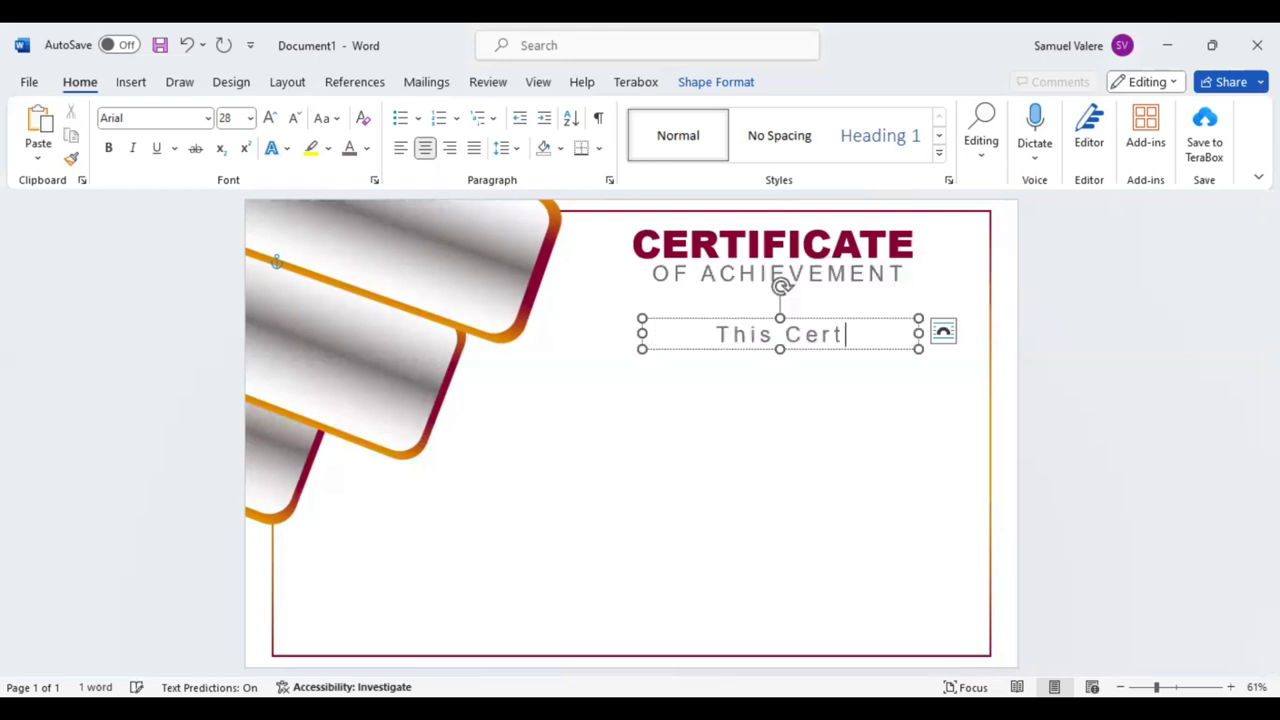
{"action": "type", "text": "i"}
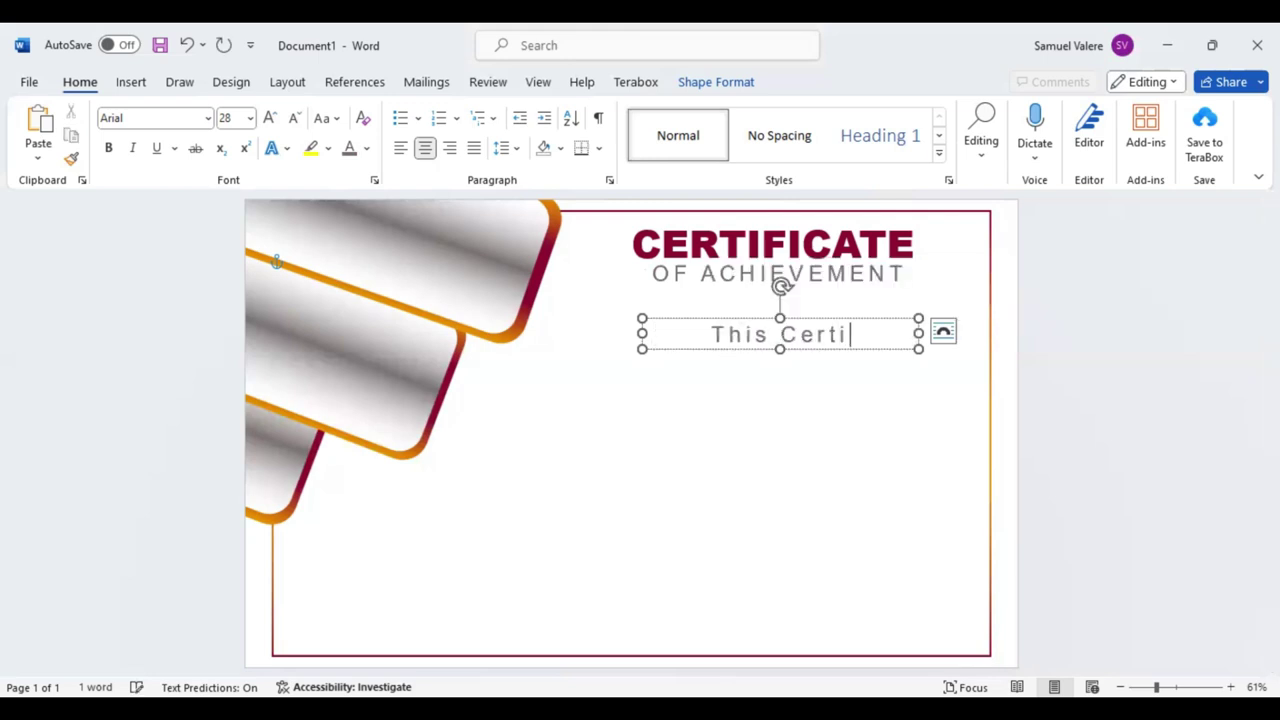
{"action": "type", "text": "ficate Is"}
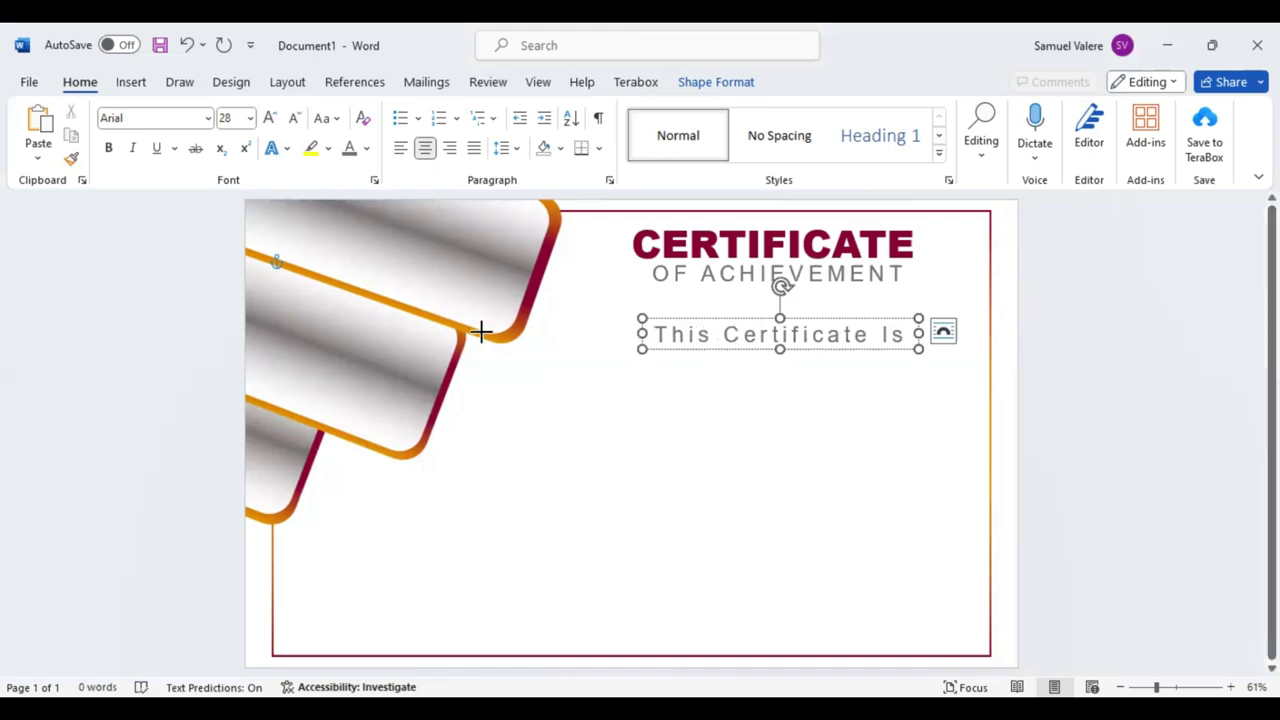
{"action": "left_click_drag", "start_coordinate": [481, 331], "coordinate": [487, 333]}
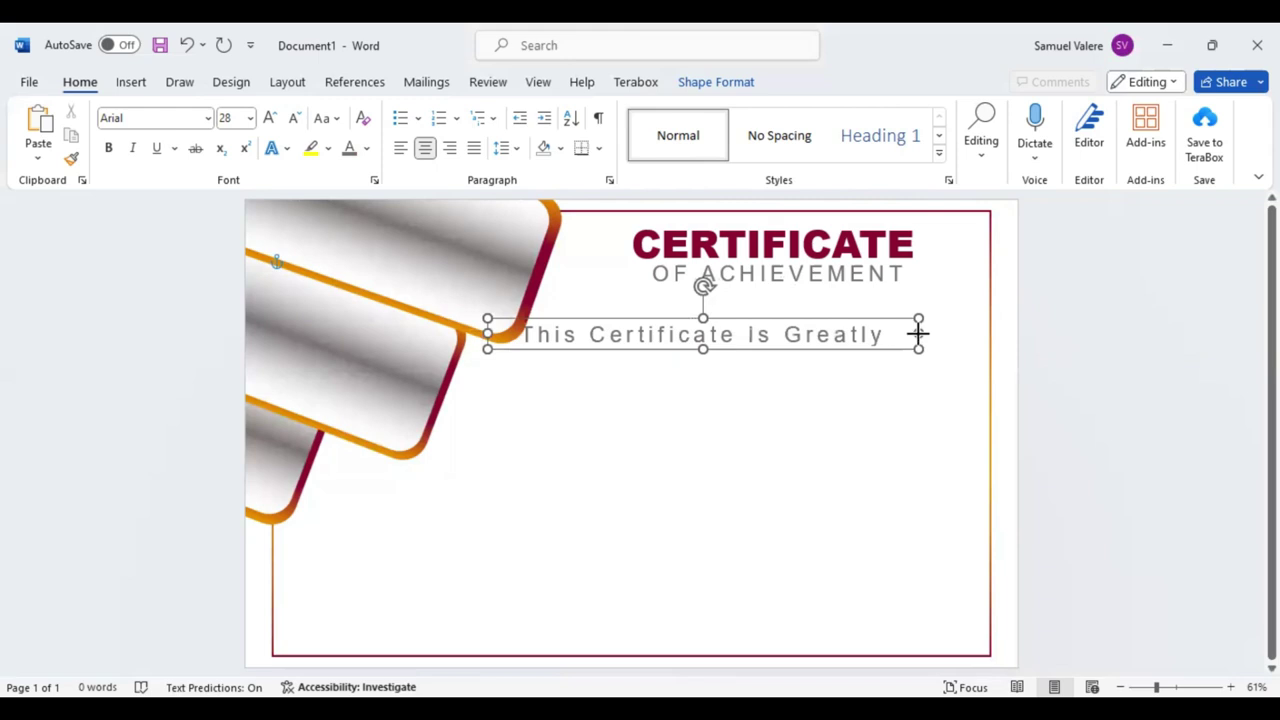
{"action": "left_click", "coordinate": [918, 334]}
{"action": "left_click_drag", "start_coordinate": [925, 334], "coordinate": [1017, 334]}
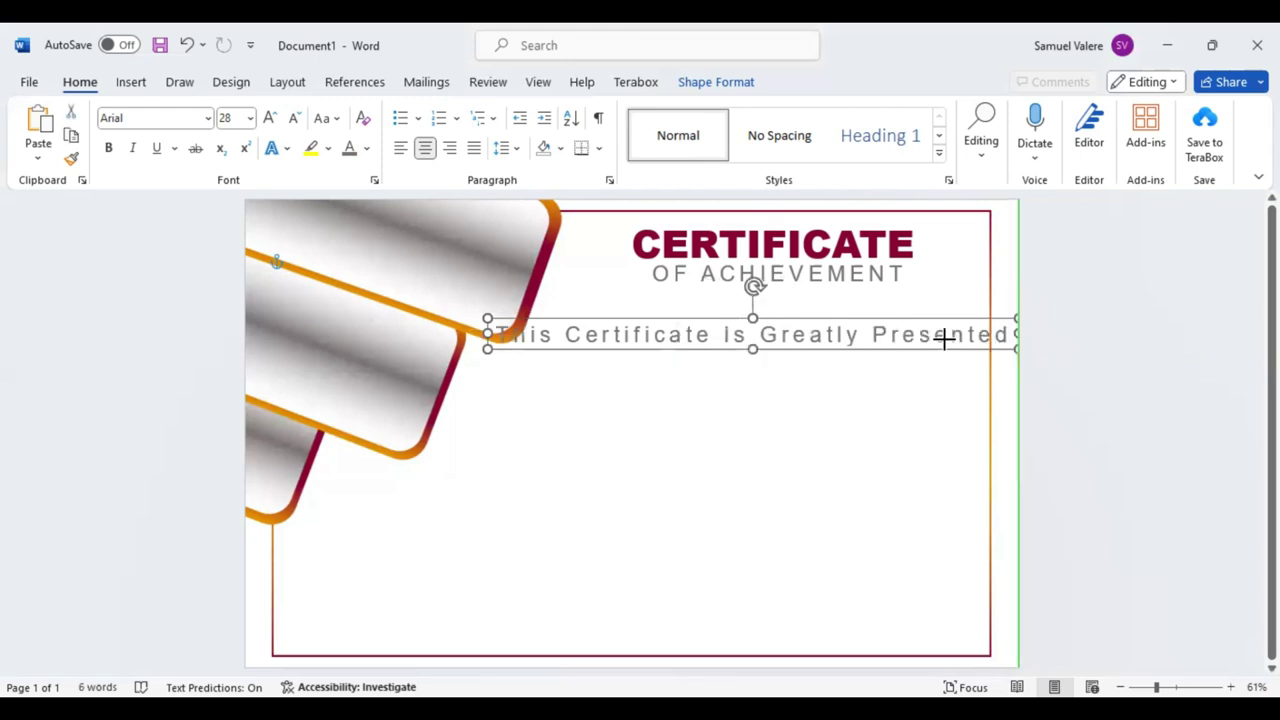
{"action": "left_click_drag", "start_coordinate": [487, 333], "coordinate": [431, 333]}
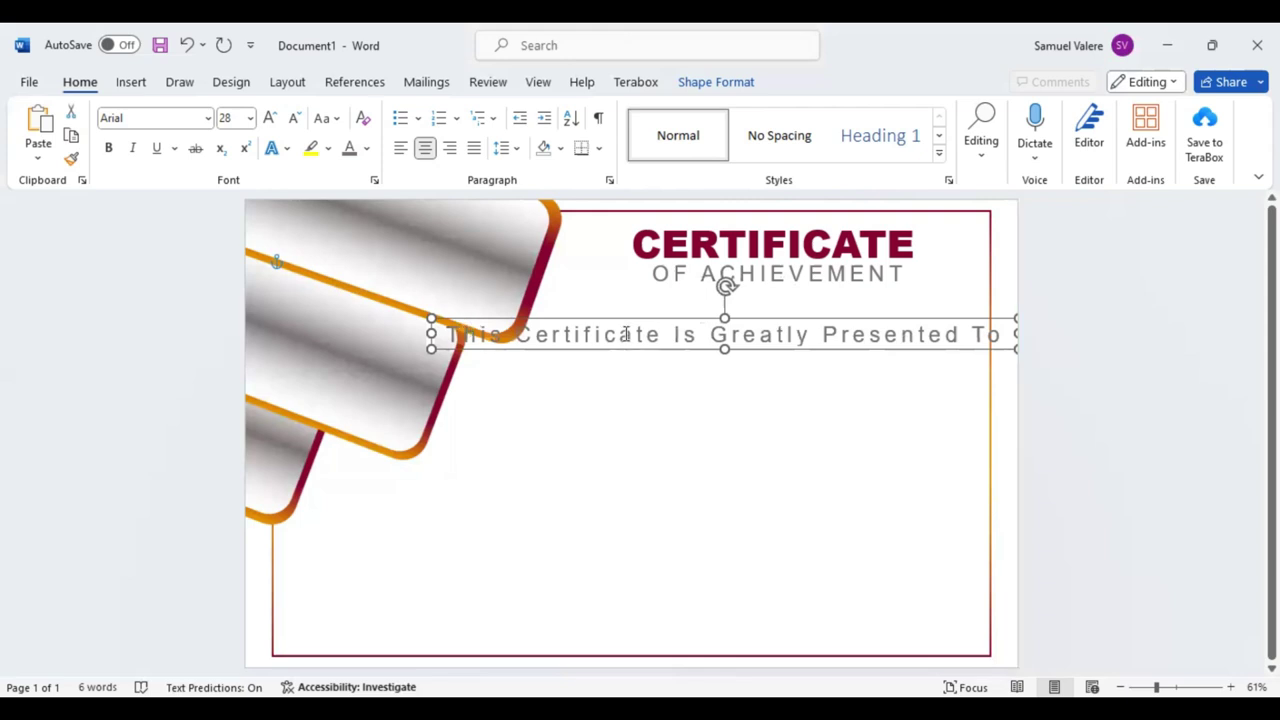
{"action": "key", "text": "ctrl+a"}
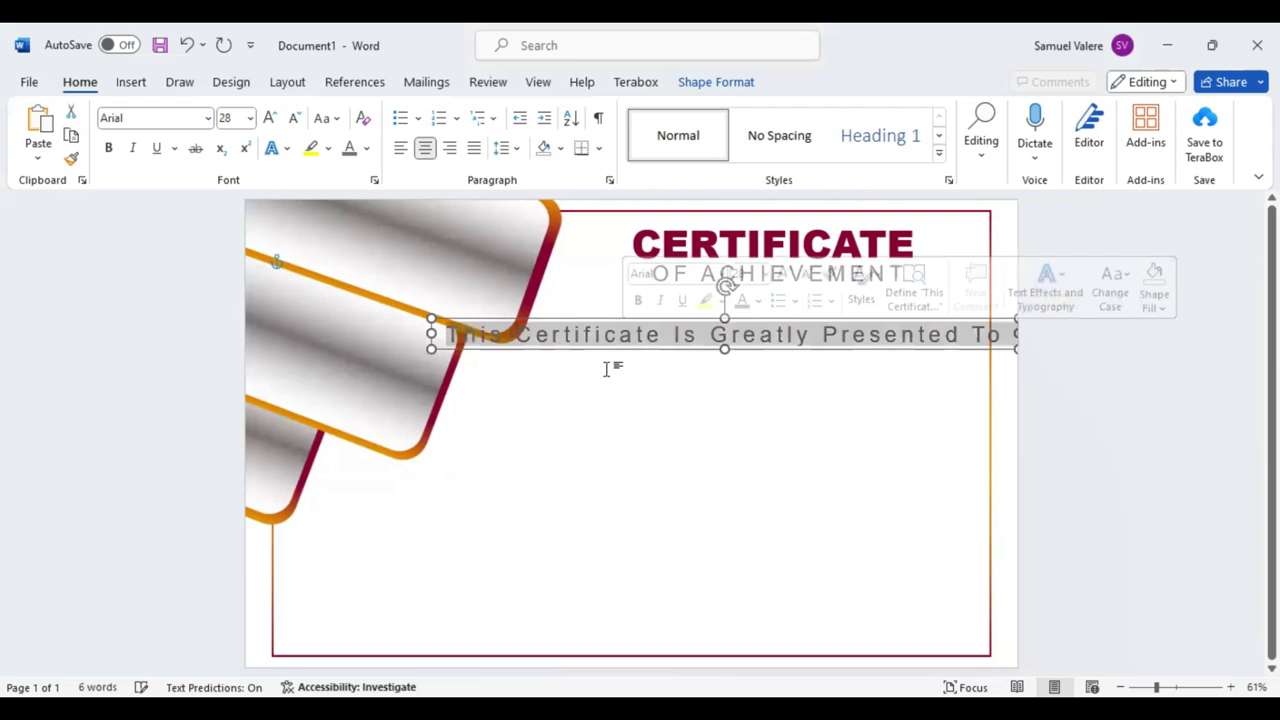
Reduce the presentation line to 22 pt and position its box just below the heading
{"action": "left_click", "coordinate": [296, 120]}
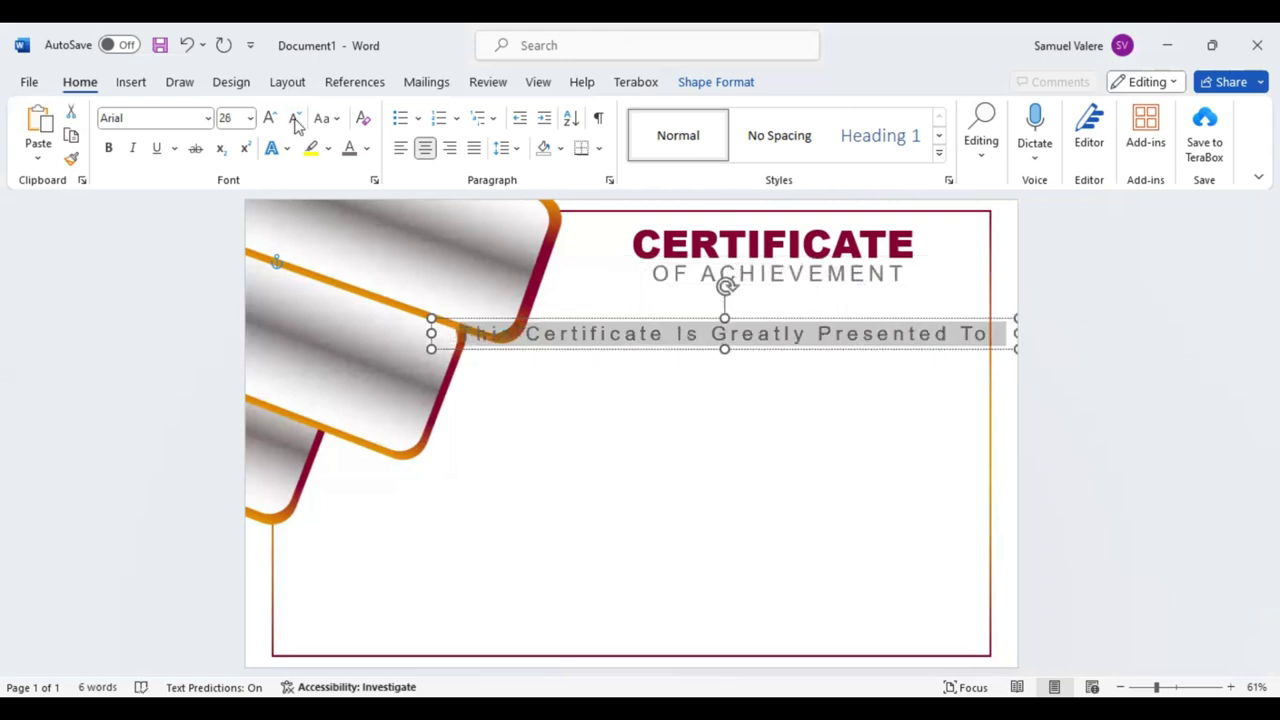
{"action": "left_click", "coordinate": [296, 120]}
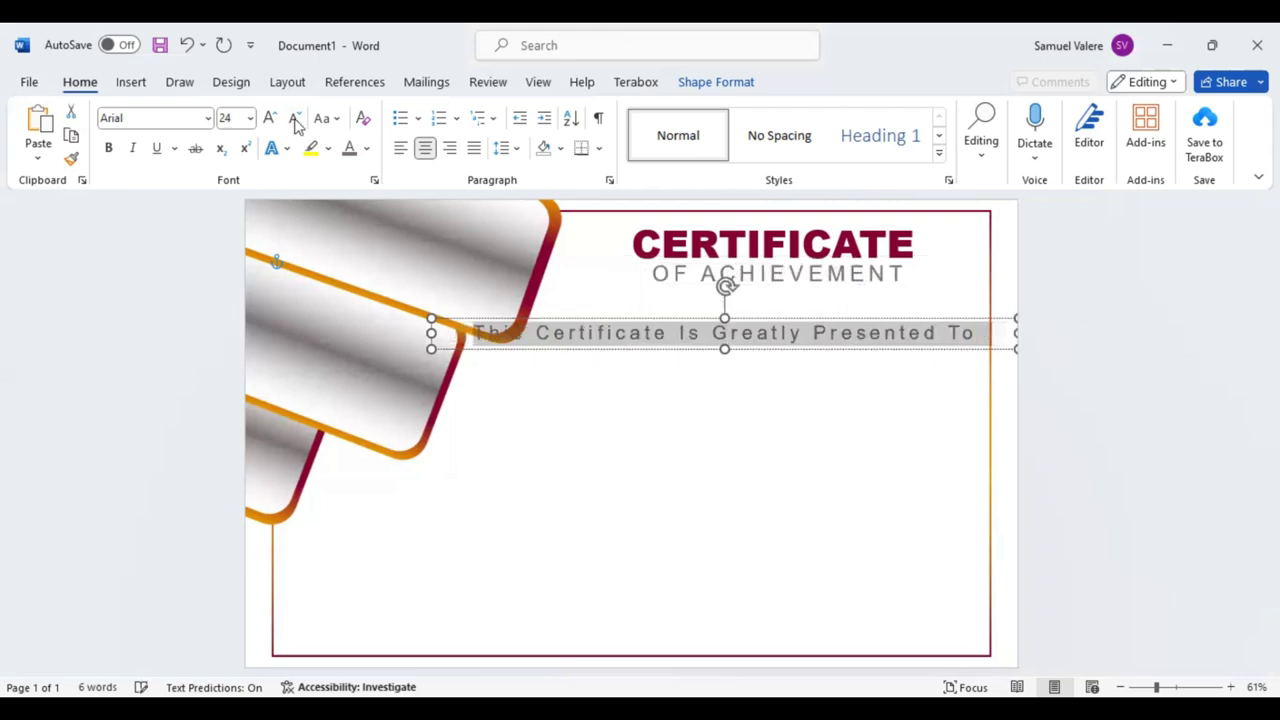
{"action": "left_click", "coordinate": [296, 120]}
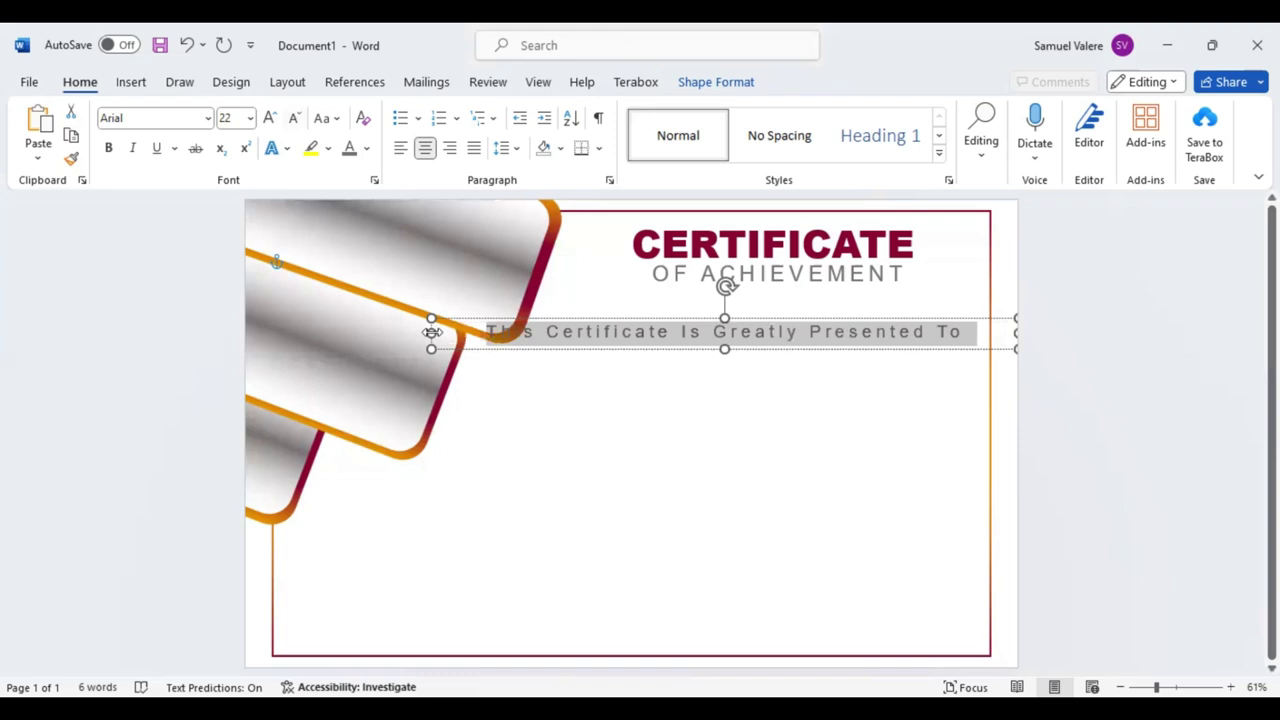
{"action": "mouse_move", "coordinate": [431, 332]}
{"action": "left_mouse_down"}
{"action": "mouse_move", "coordinate": [519, 334]}
{"action": "mouse_move", "coordinate": [508, 334]}
{"action": "left_mouse_up"}
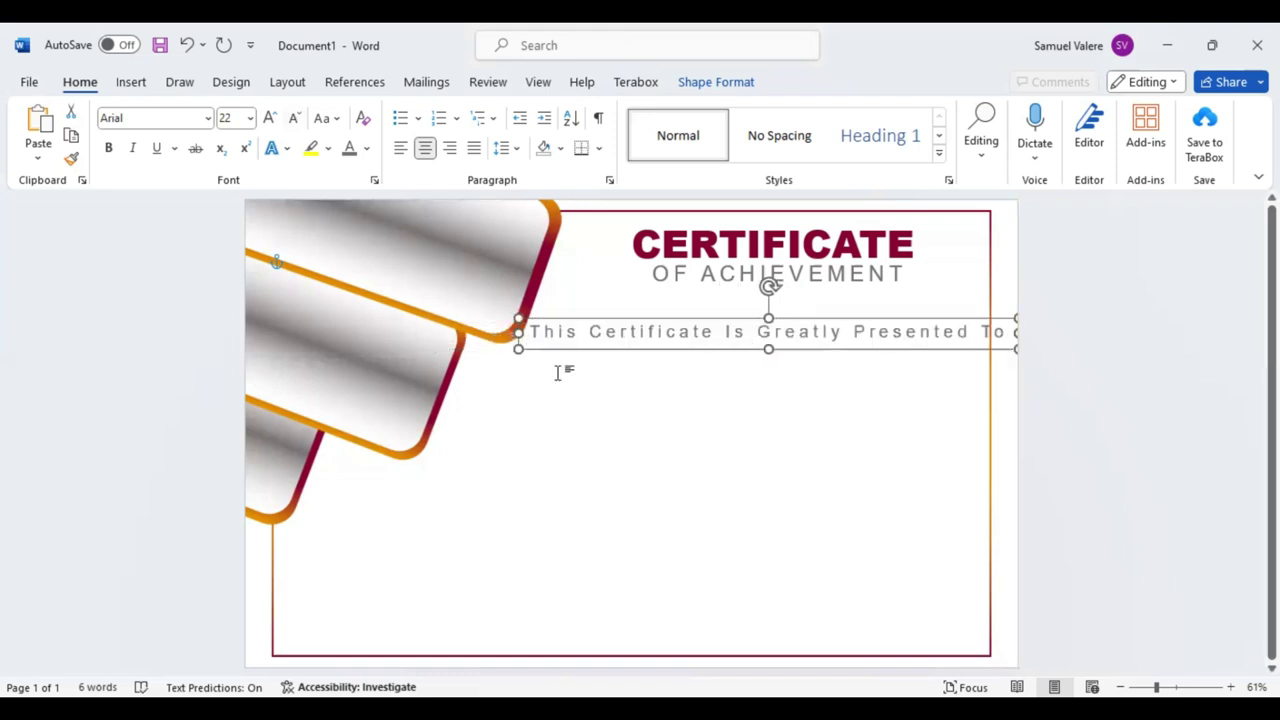
{"action": "left_click_drag", "start_coordinate": [797, 344], "coordinate": [763, 375]}
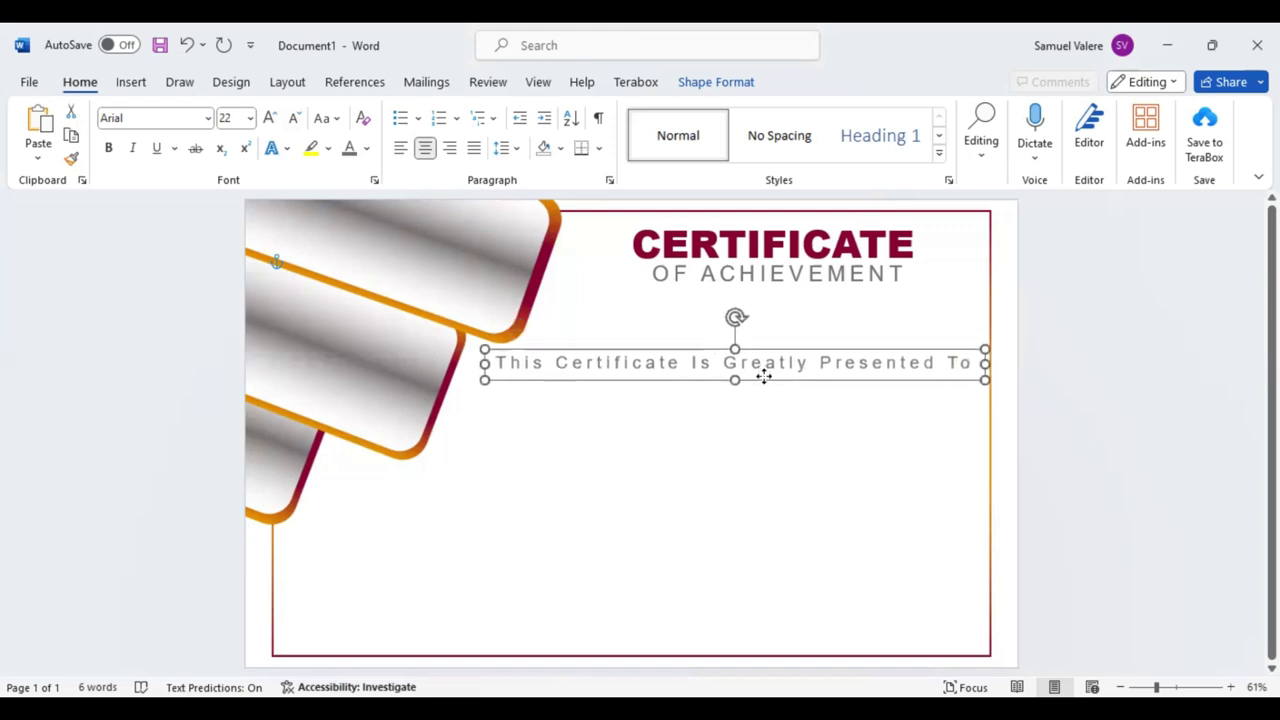
{"action": "key", "text": "Up"}
{"action": "key", "text": "Up"}
{"action": "key", "text": "Up"}
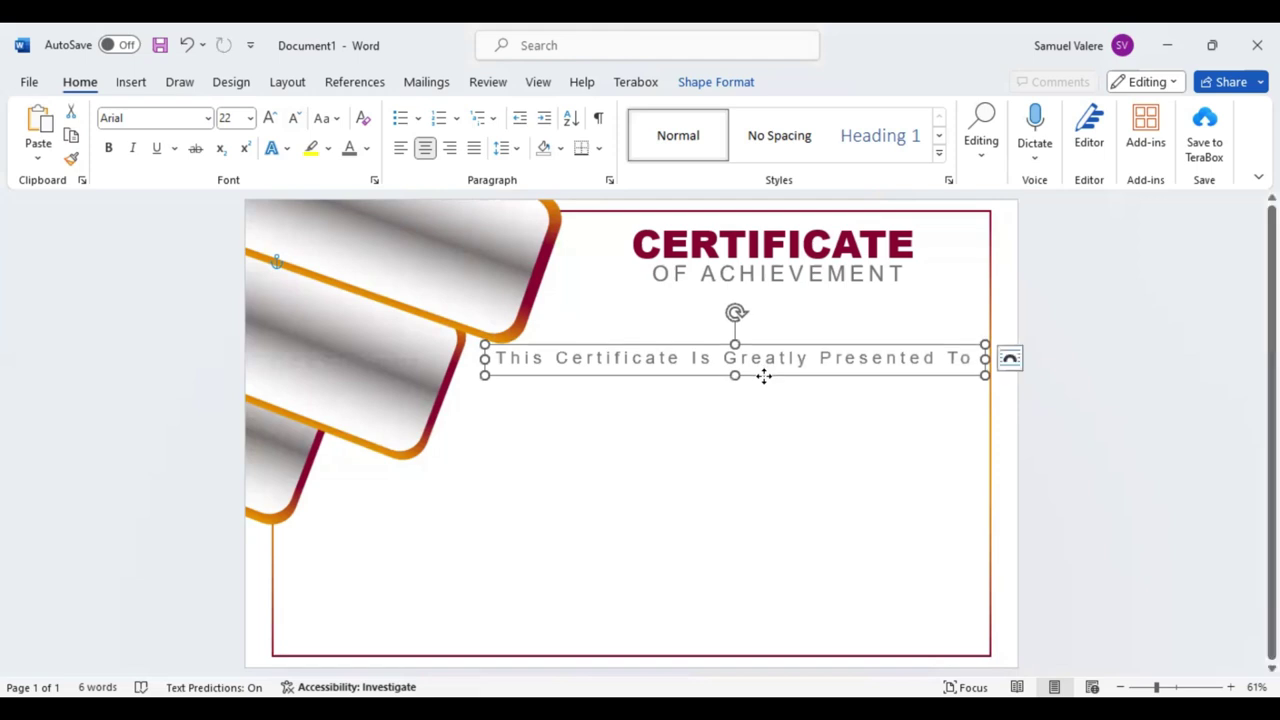
Colour the presentation line orange-gold and nudge CERTIFICATE down closer to OF ACHIEVEMENT
{"action": "key", "text": "ctrl+a"}
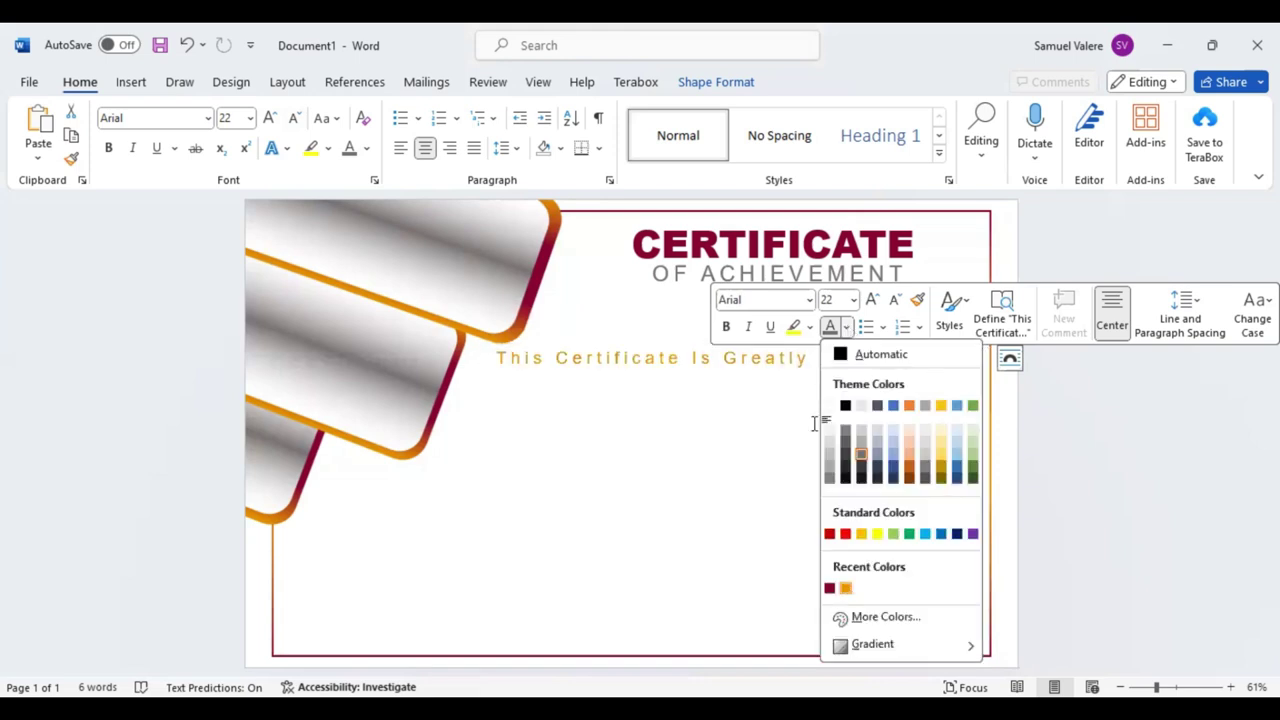
{"action": "left_click", "coordinate": [797, 292]}
{"action": "key", "text": "ctrl+shift+period"}
{"action": "key", "text": "ctrl+shift+period"}
{"action": "key", "text": "ctrl+shift+period"}
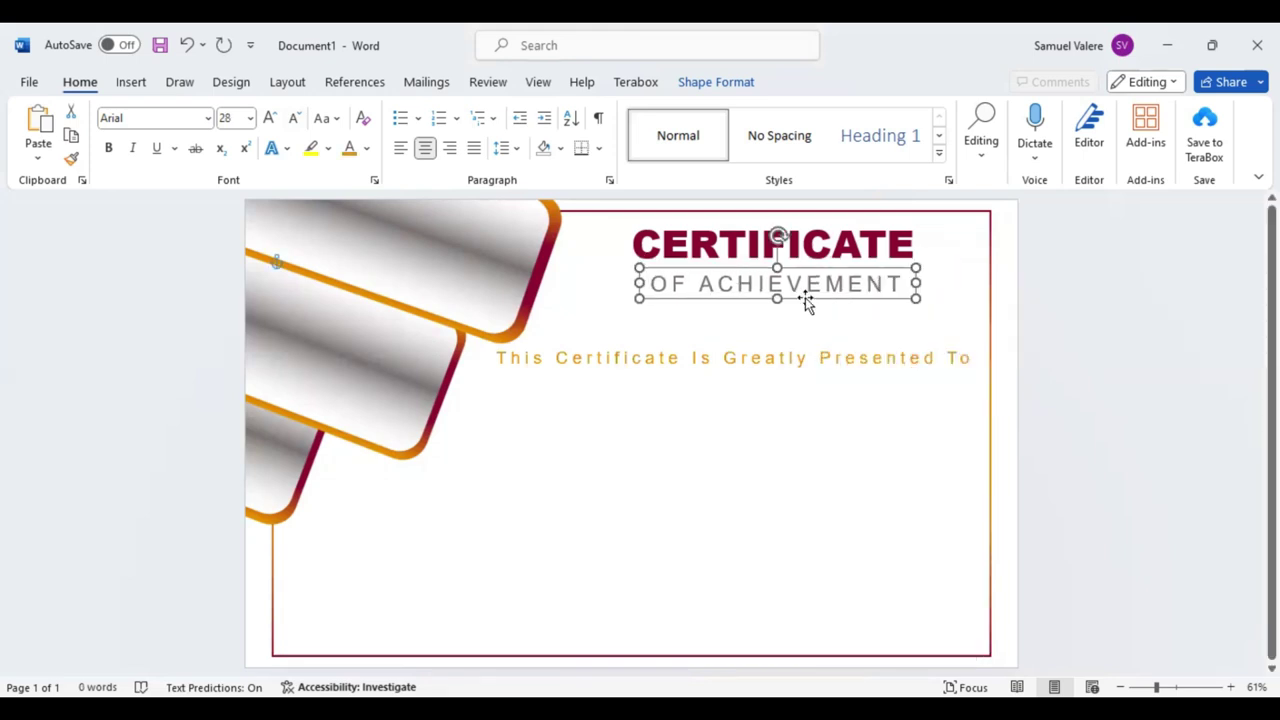
{"action": "left_click", "coordinate": [810, 272]}
{"action": "key", "text": "Down"}
{"action": "key", "text": "Down"}
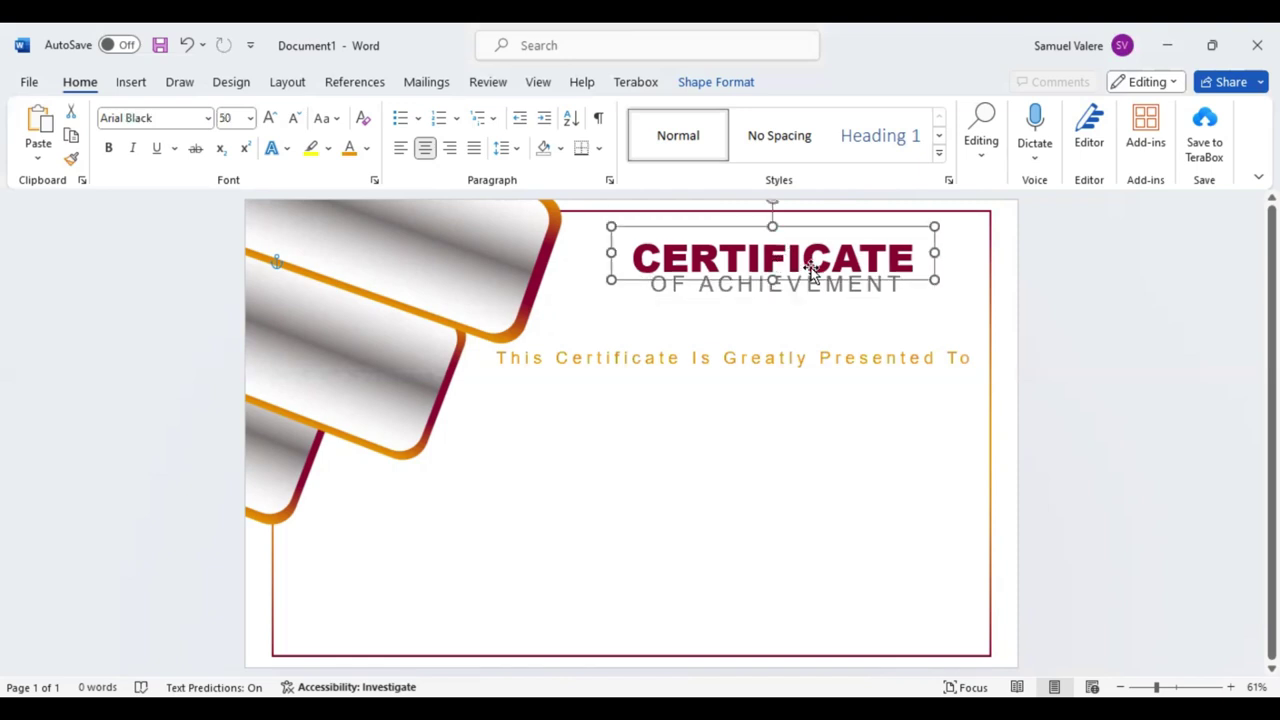
{"action": "key", "text": "ctrl+Down"}
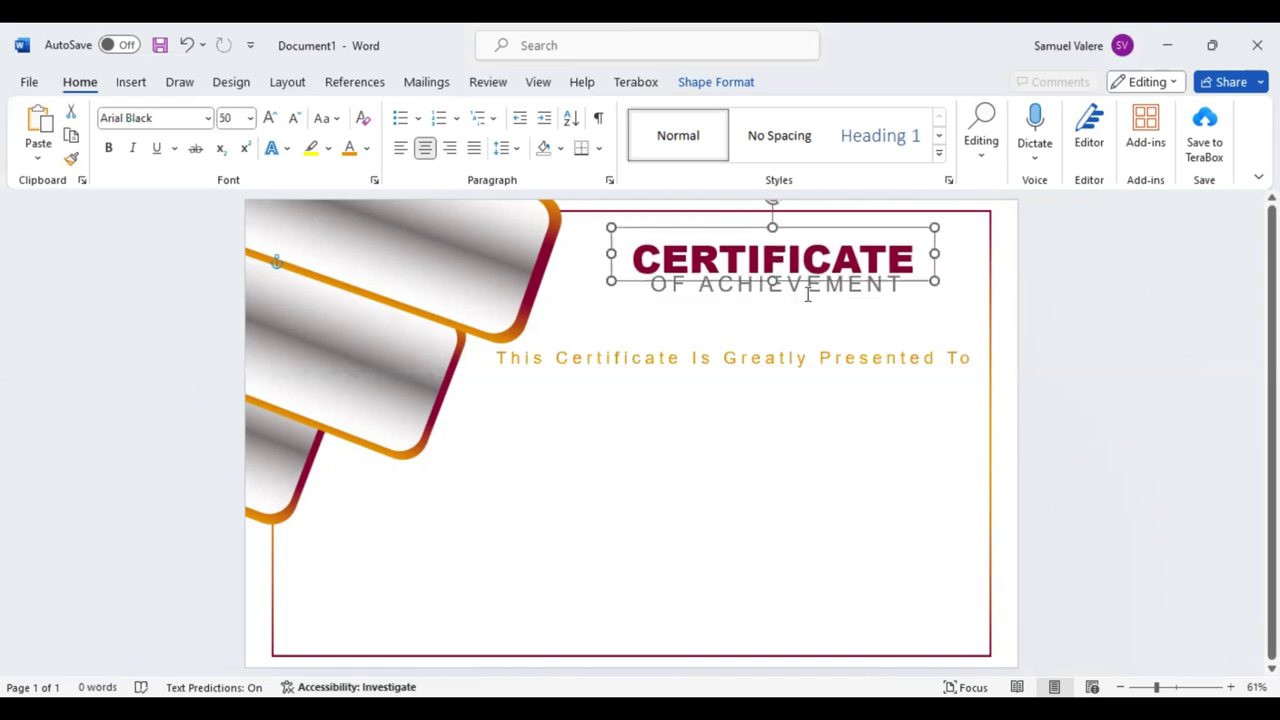
{"action": "left_click", "coordinate": [810, 303]}
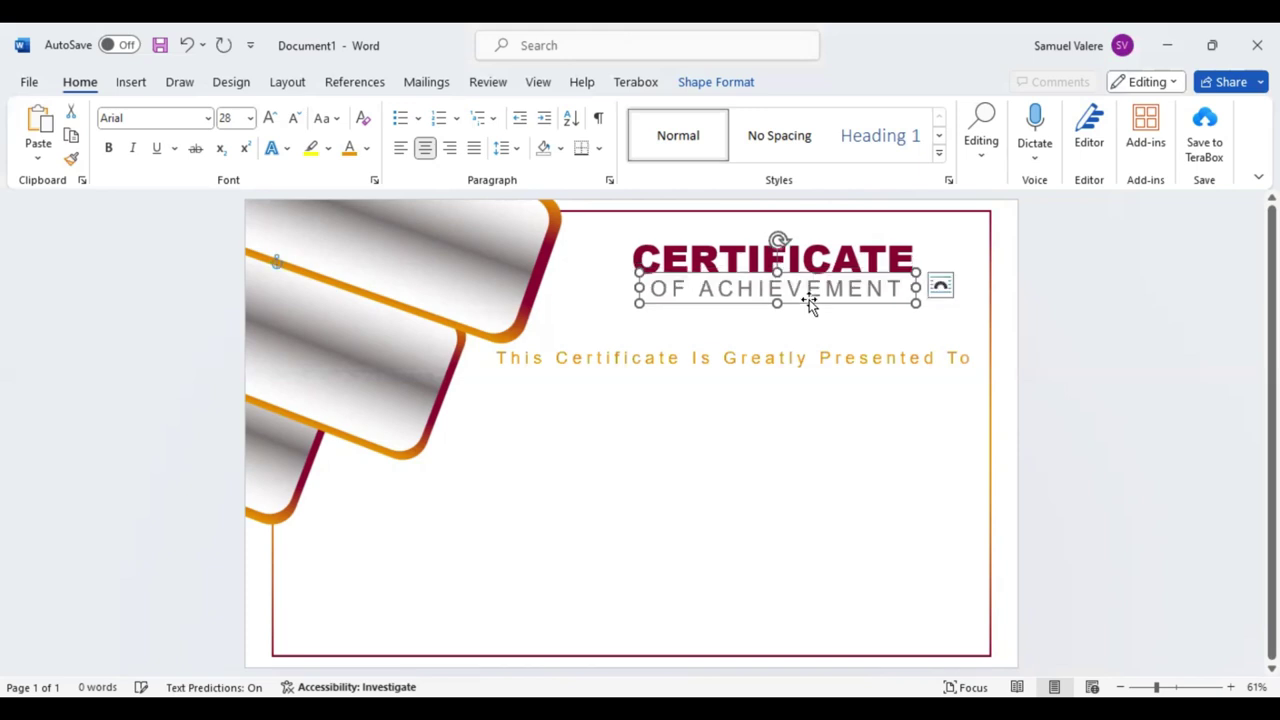
{"action": "left_click", "coordinate": [779, 421]}
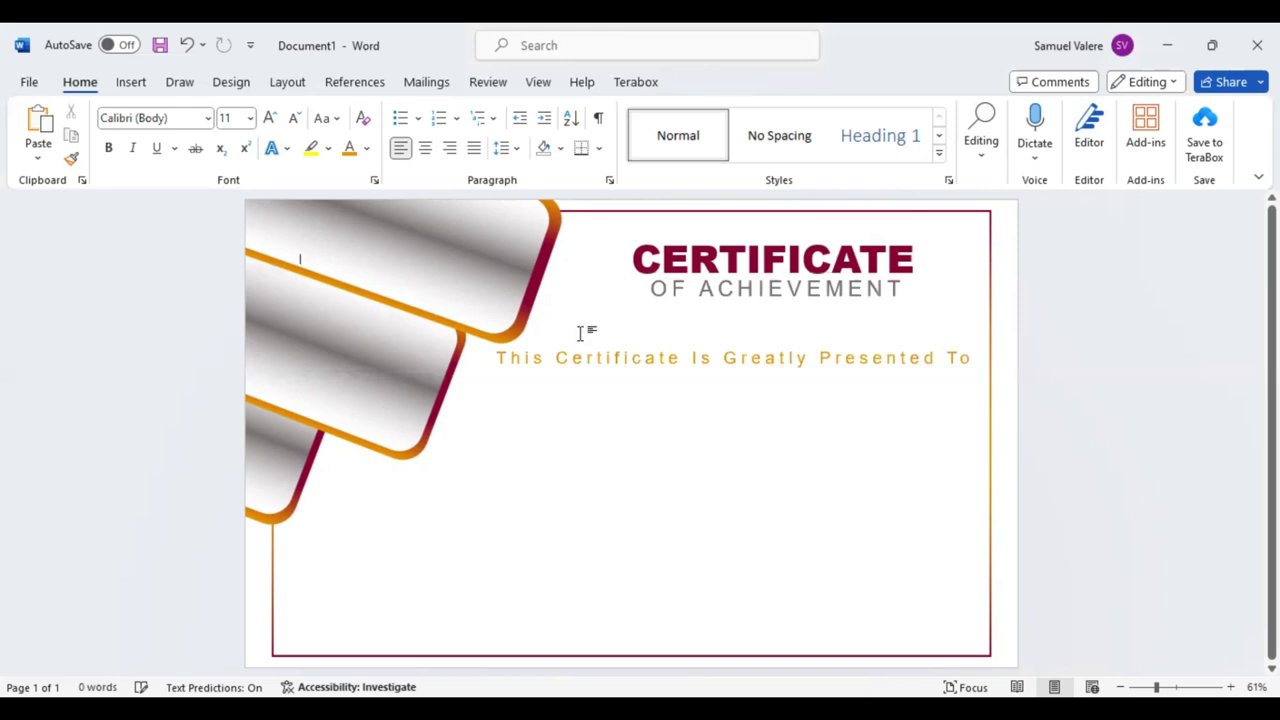
Draw a text box under the presented-to line and type the recipient's full name
{"action": "left_click", "coordinate": [130, 84]}
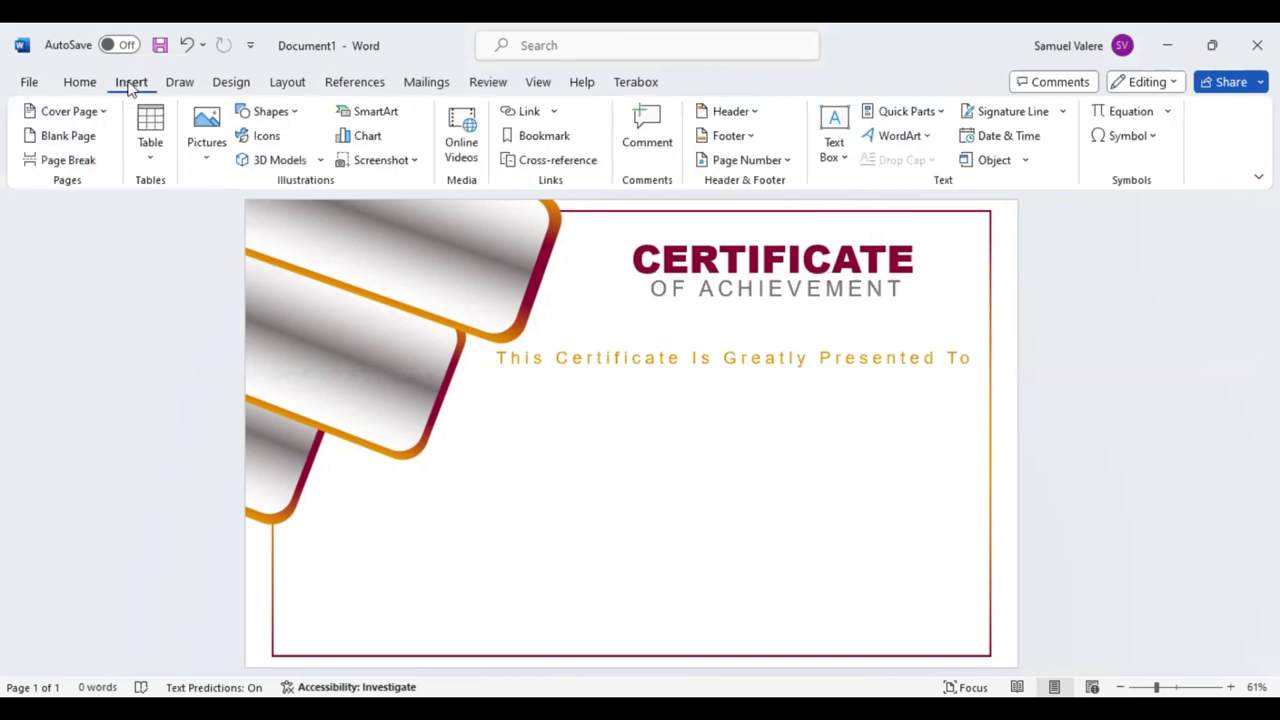
{"action": "left_click", "coordinate": [296, 116]}
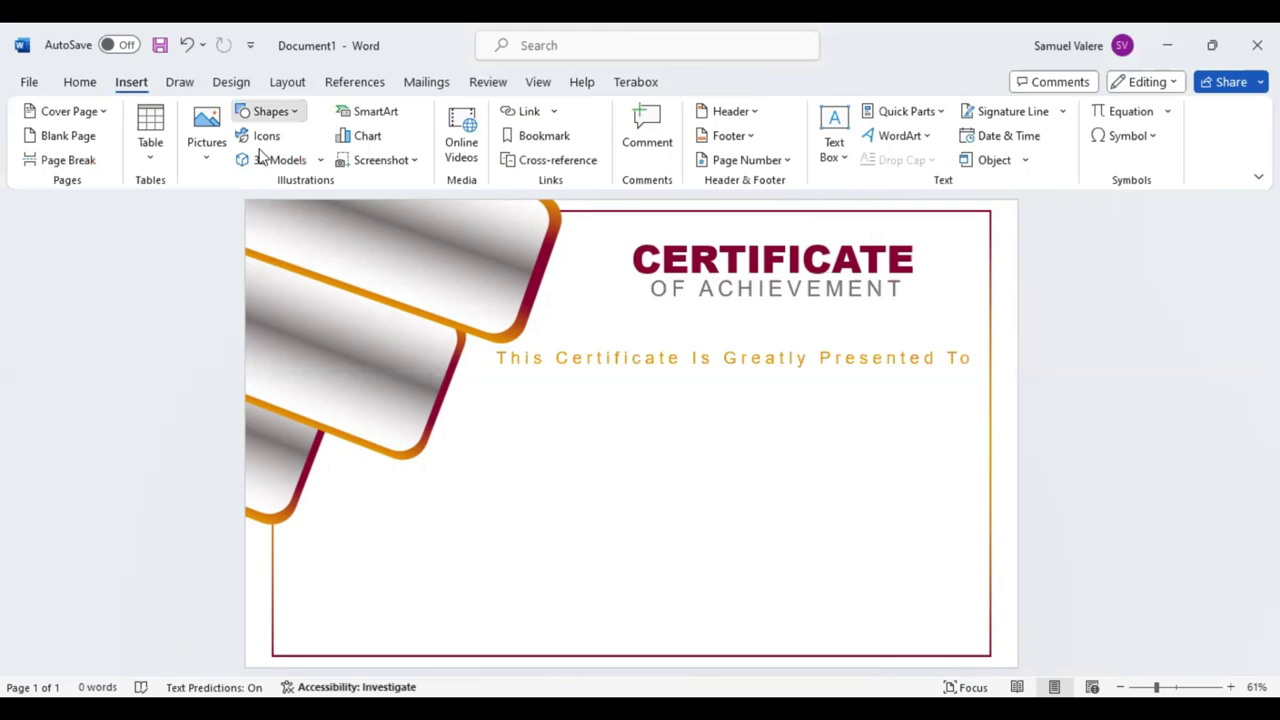
{"action": "left_click", "coordinate": [261, 159]}
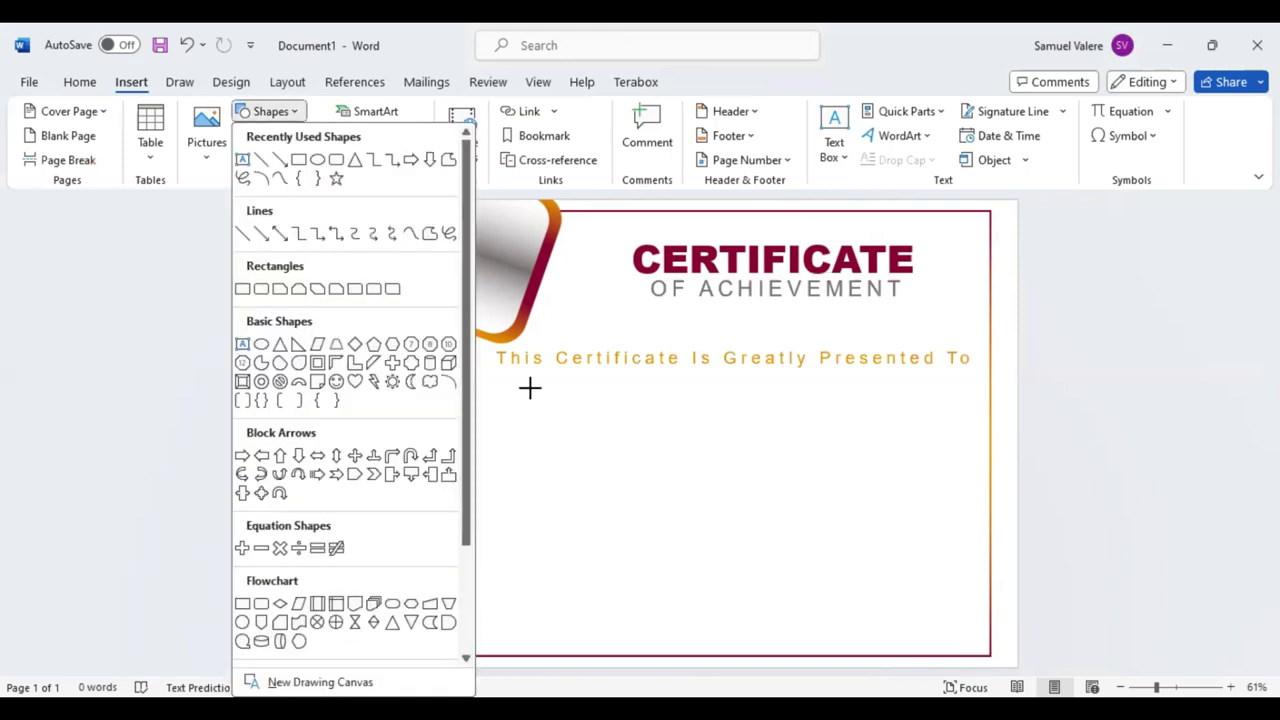
{"action": "left_click_drag", "start_coordinate": [493, 384], "coordinate": [921, 485]}
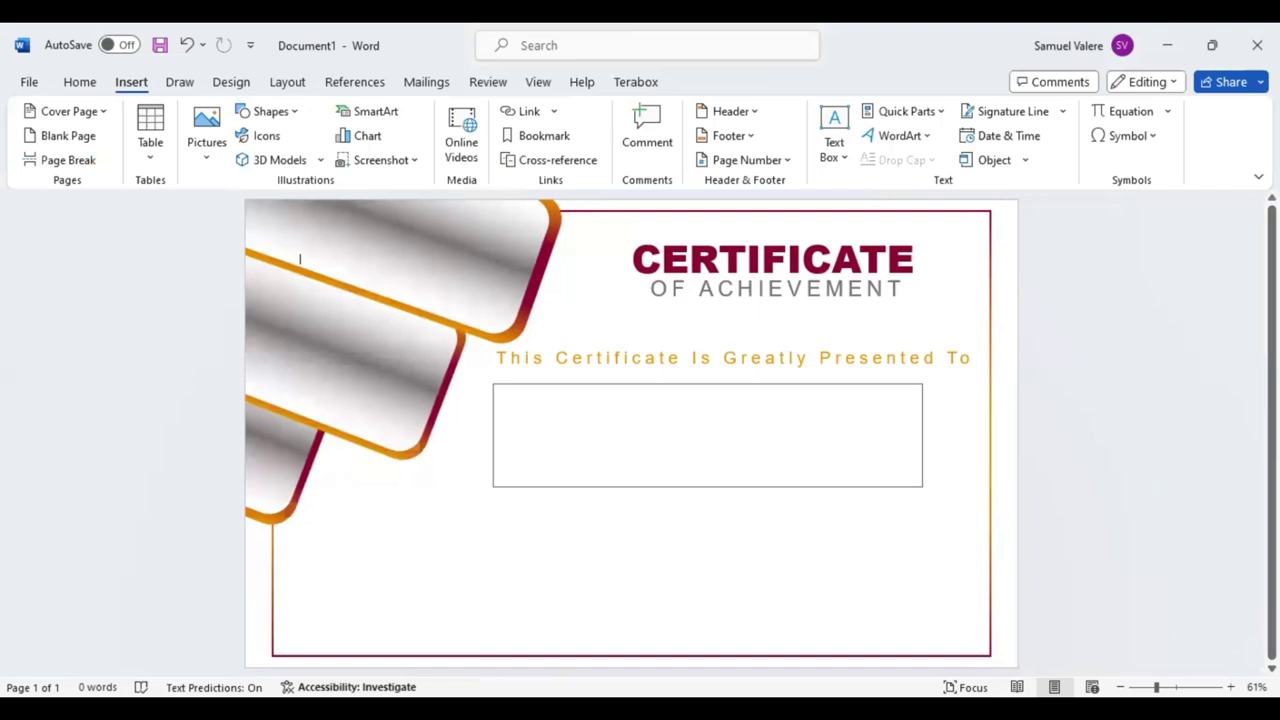
{"action": "left_click", "coordinate": [914, 480]}
{"action": "type", "text": "Kerwens T"}
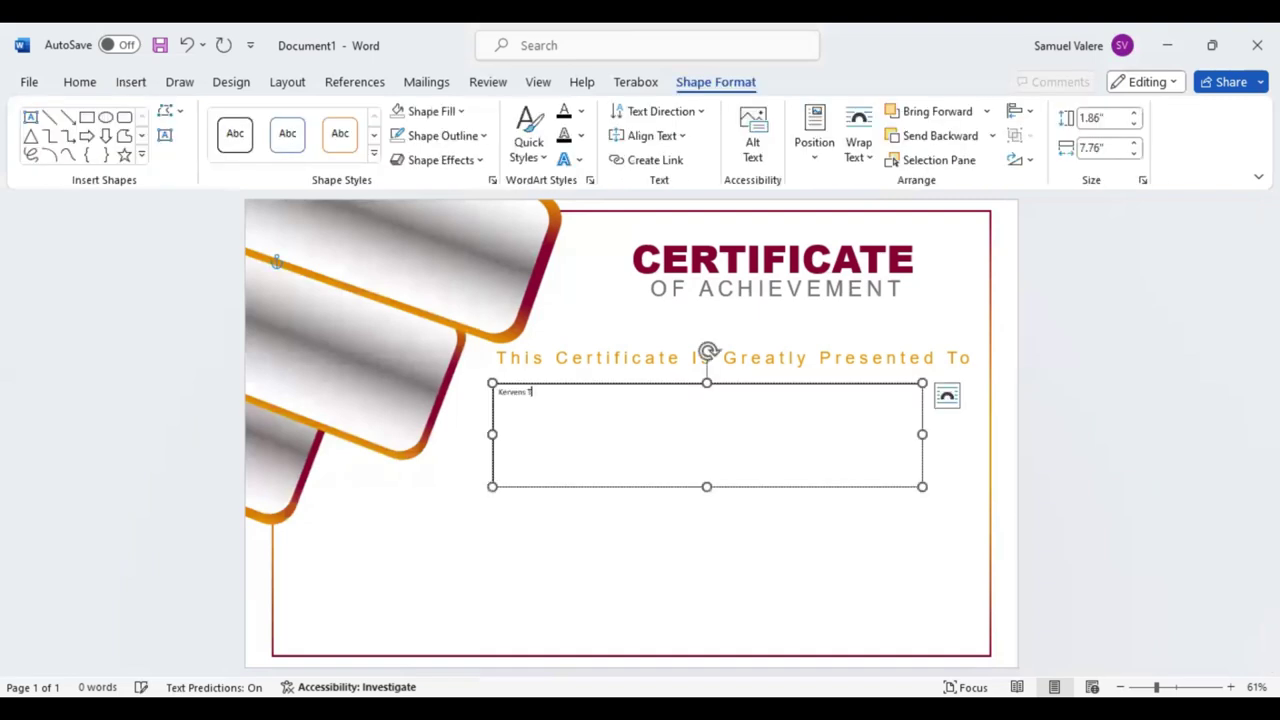
{"action": "type", "text": "urenne"}
Centre the recipient's name in its box and enlarge the text
{"action": "double_click", "coordinate": [518, 392]}
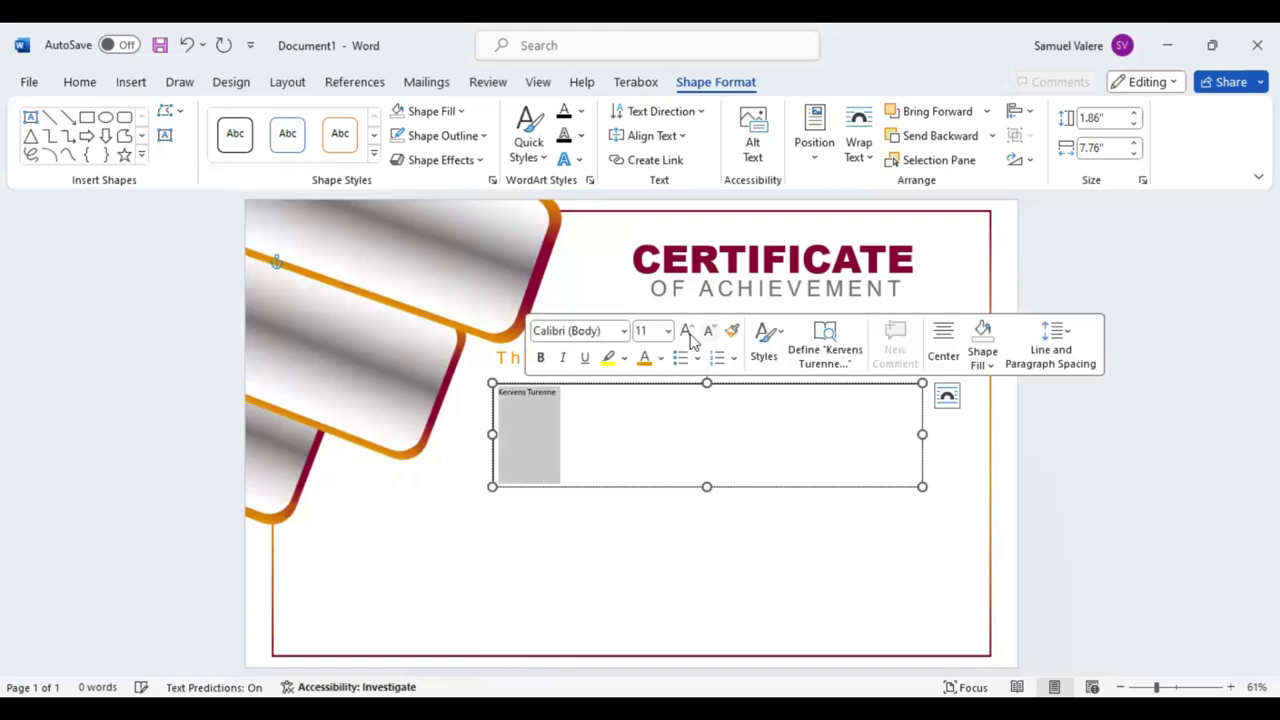
{"action": "key", "text": "ctrl+a"}
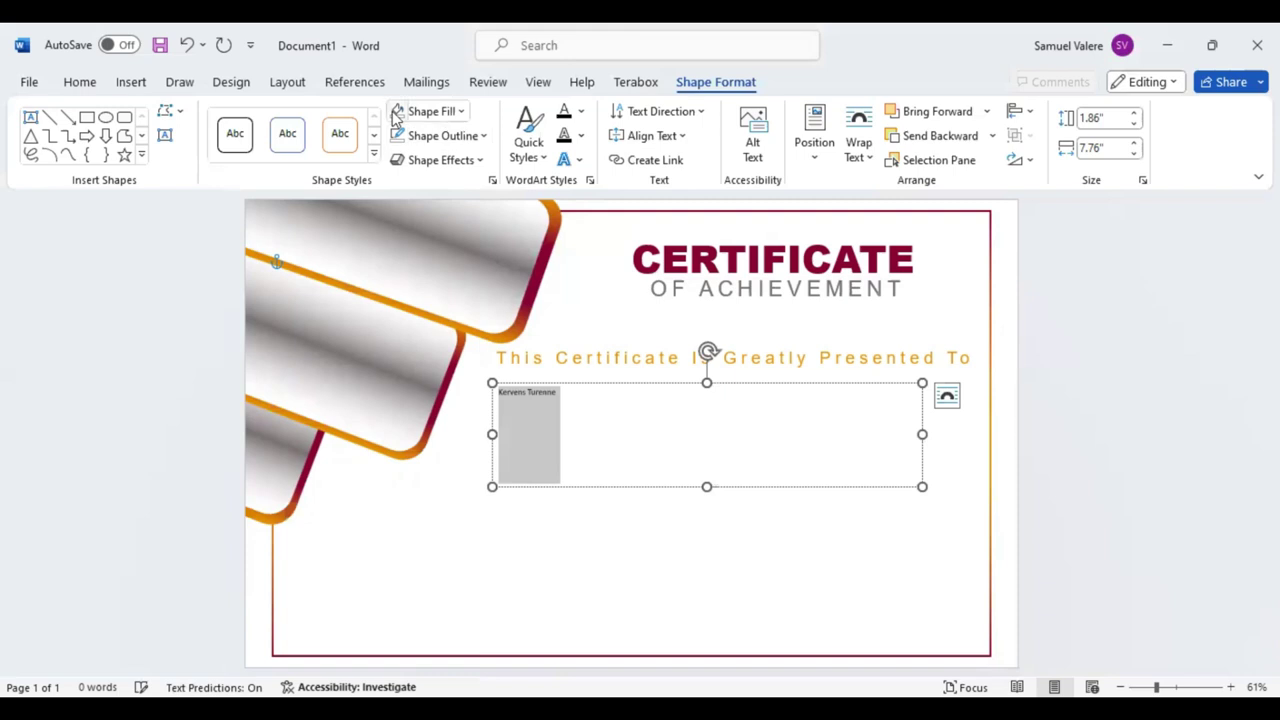
{"action": "left_click", "coordinate": [80, 82]}
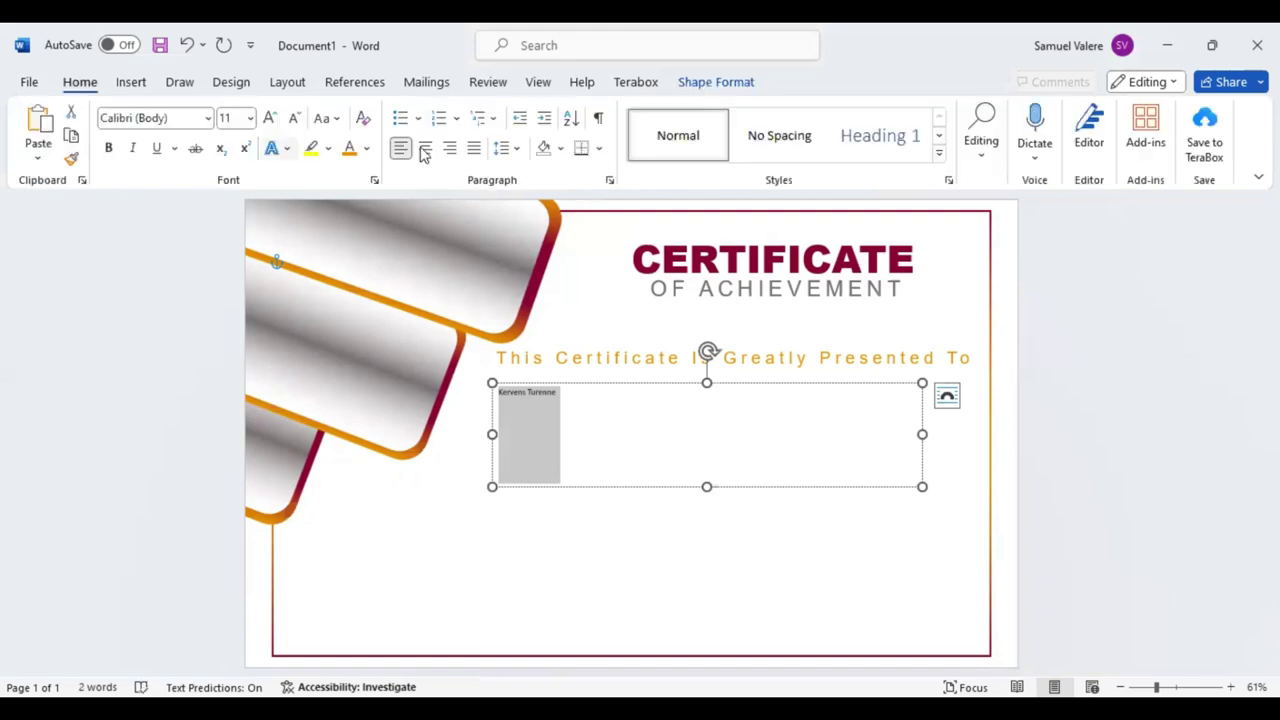
{"action": "left_click", "coordinate": [425, 147]}
{"action": "left_click", "coordinate": [272, 118]}
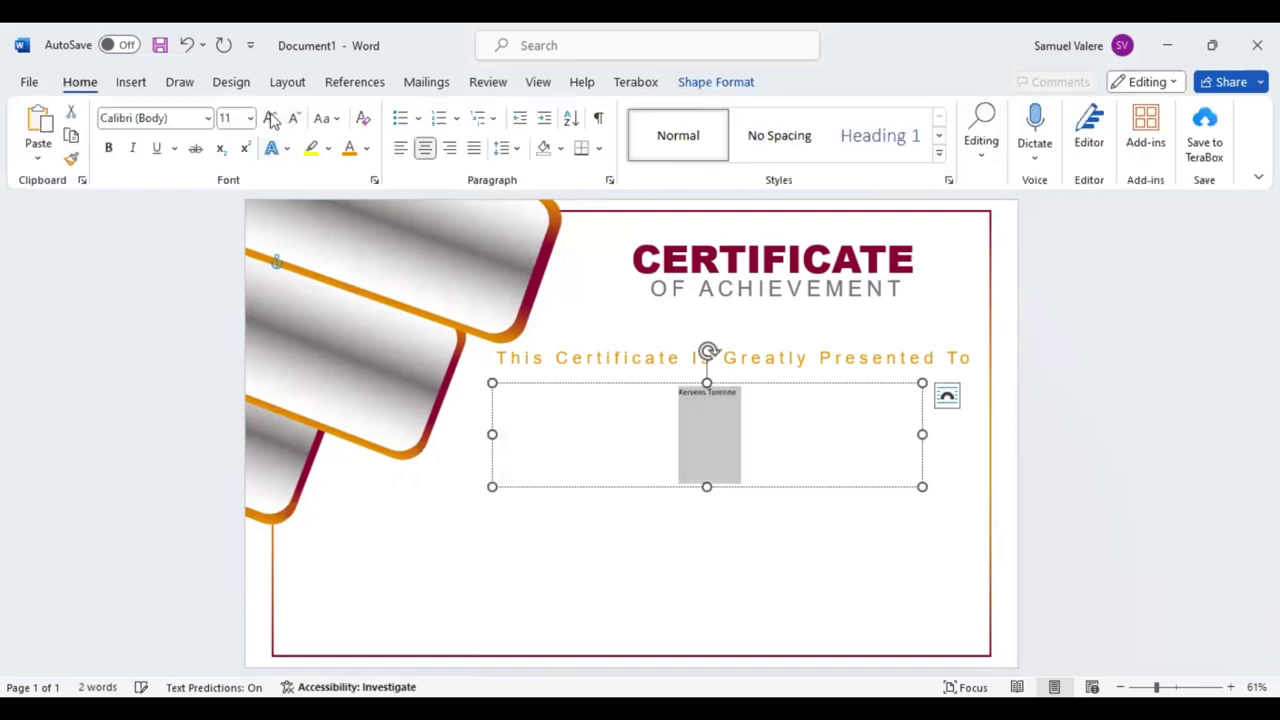
{"action": "left_click", "coordinate": [272, 118]}
{"action": "left_click", "coordinate": [272, 118]}
{"action": "left_click", "coordinate": [272, 118]}
{"action": "left_click", "coordinate": [272, 118]}
{"action": "left_click", "coordinate": [272, 118]}
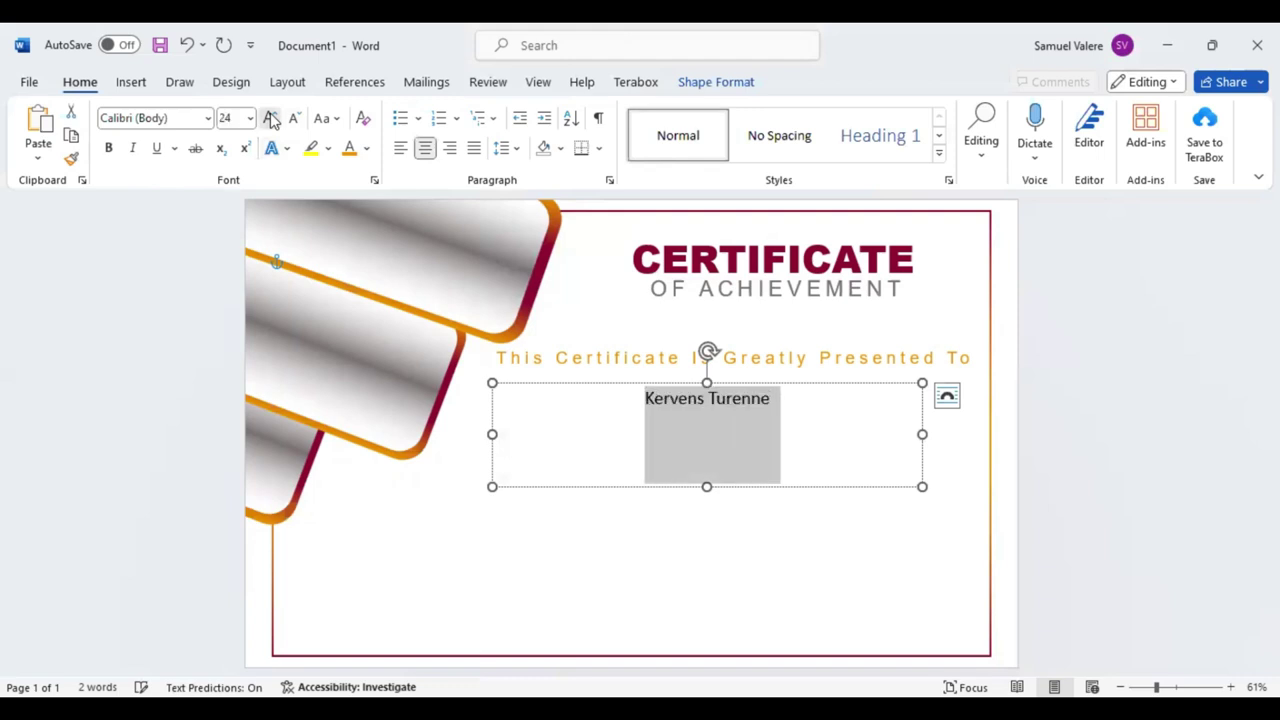
Set the name in Edwardian Script ITC at 110 pt
{"action": "left_click", "coordinate": [178, 117]}
{"action": "type", "text": "Edwardian Script ITC"}
{"action": "key", "text": "Return"}
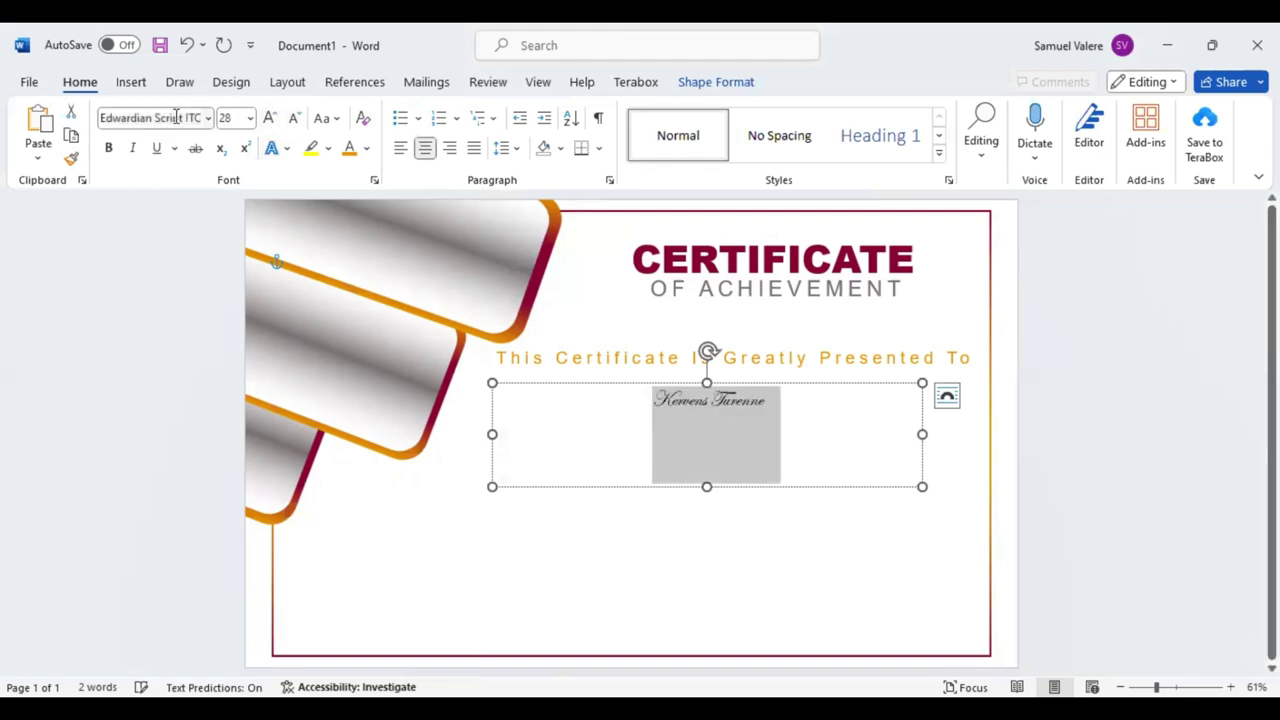
{"action": "left_click", "coordinate": [270, 118]}
{"action": "left_click", "coordinate": [270, 118]}
{"action": "left_click", "coordinate": [270, 118]}
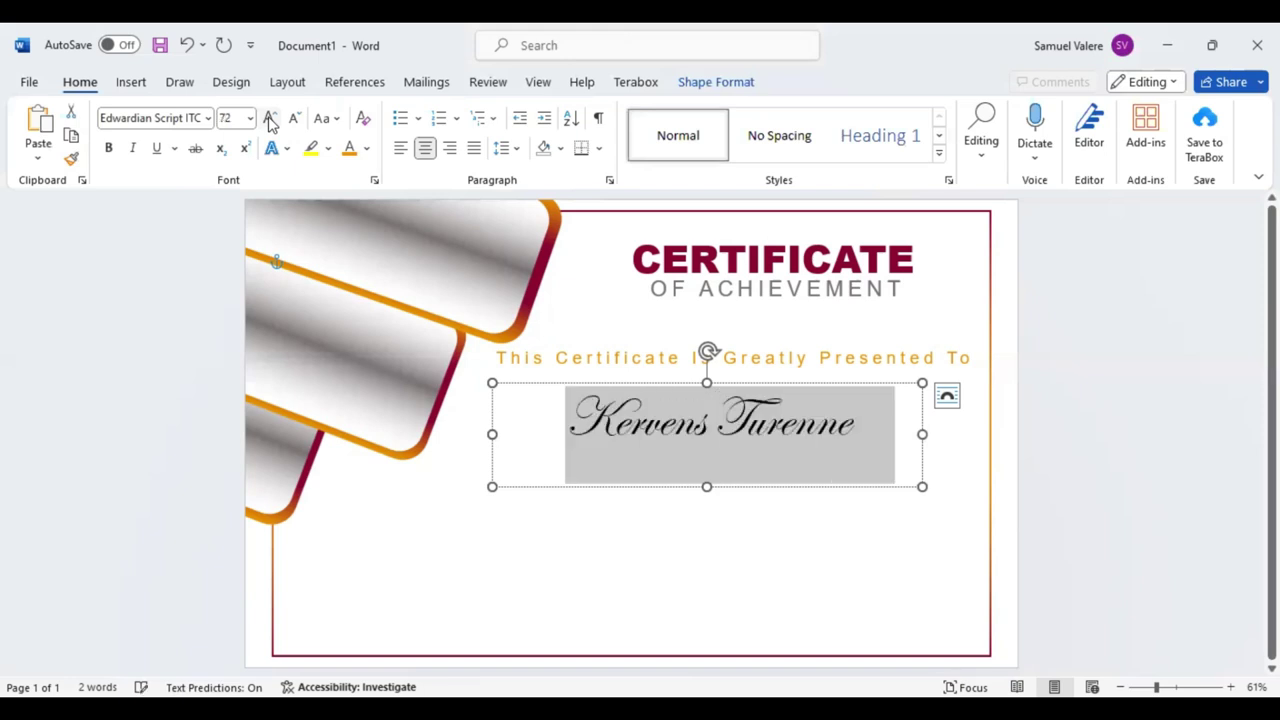
{"action": "left_click", "coordinate": [270, 118]}
{"action": "left_click", "coordinate": [270, 118]}
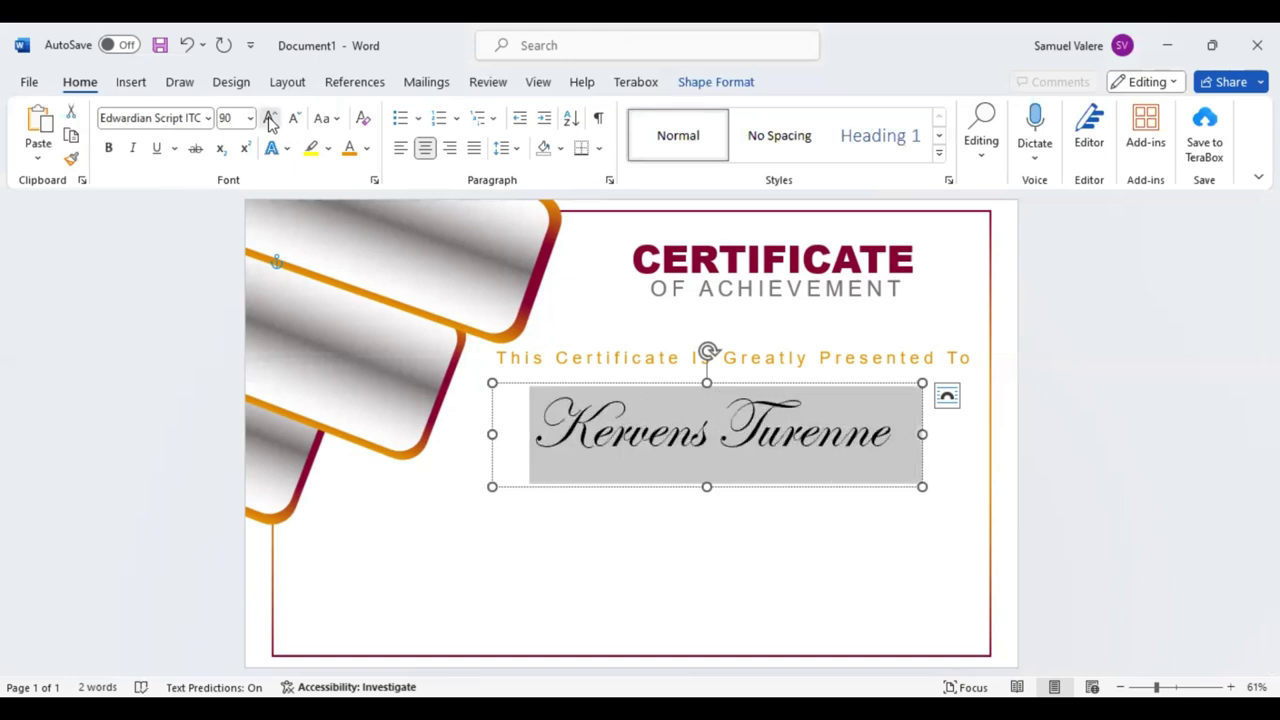
{"action": "left_click", "coordinate": [270, 118]}
{"action": "left_click", "coordinate": [268, 118]}
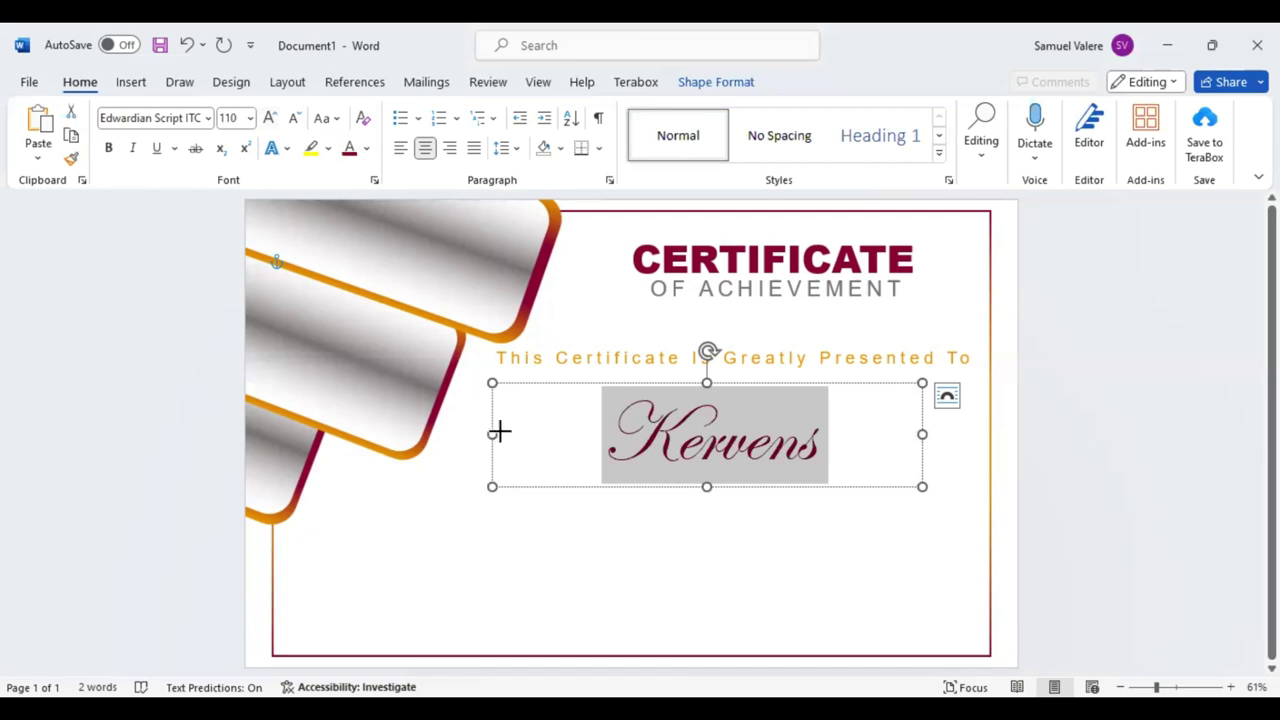
Retype the recipient's name with corrected spelling and move its box under the heading
{"action": "type", "text": "Kervens Turenne"}
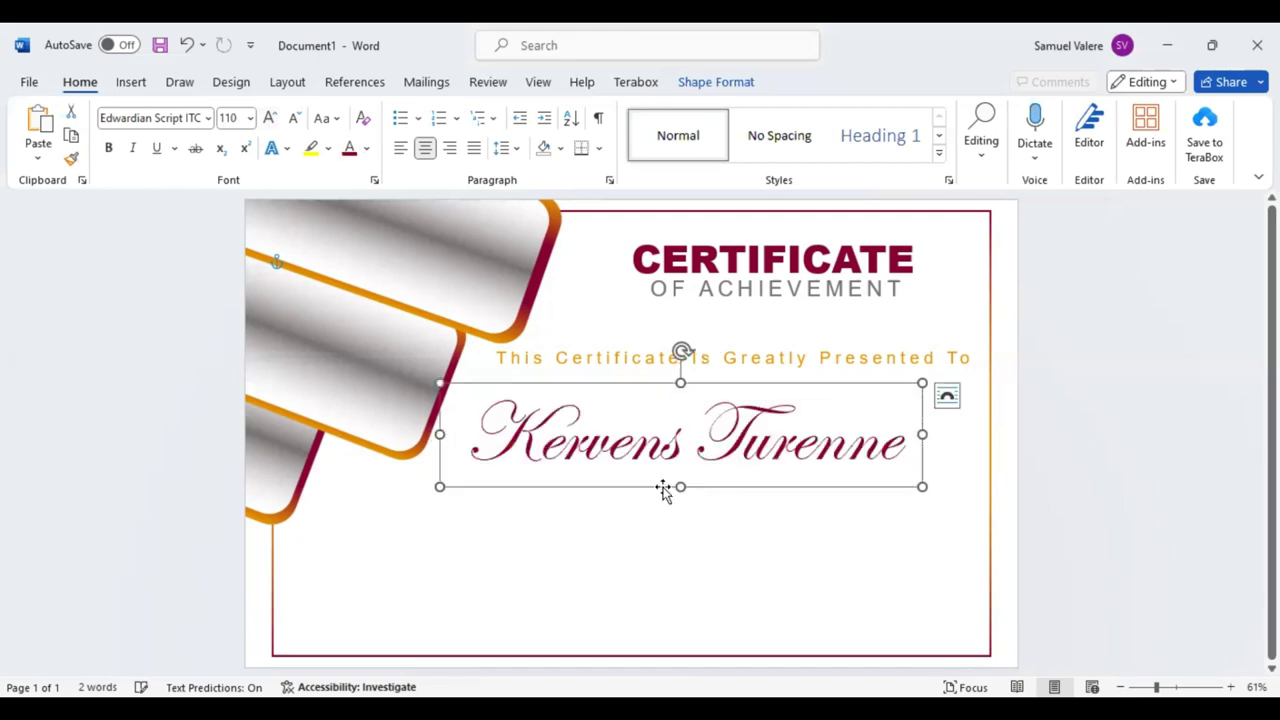
{"action": "left_click_drag", "start_coordinate": [663, 489], "coordinate": [716, 484]}
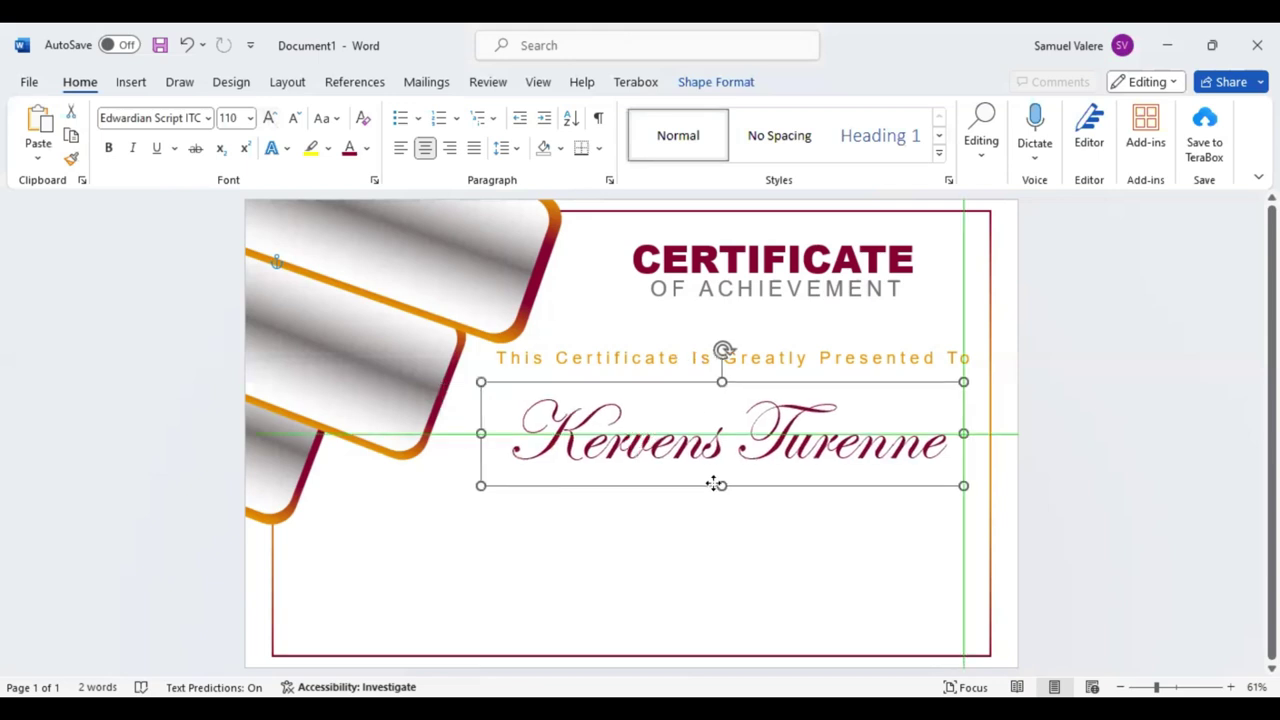
{"action": "left_click", "coordinate": [704, 374]}
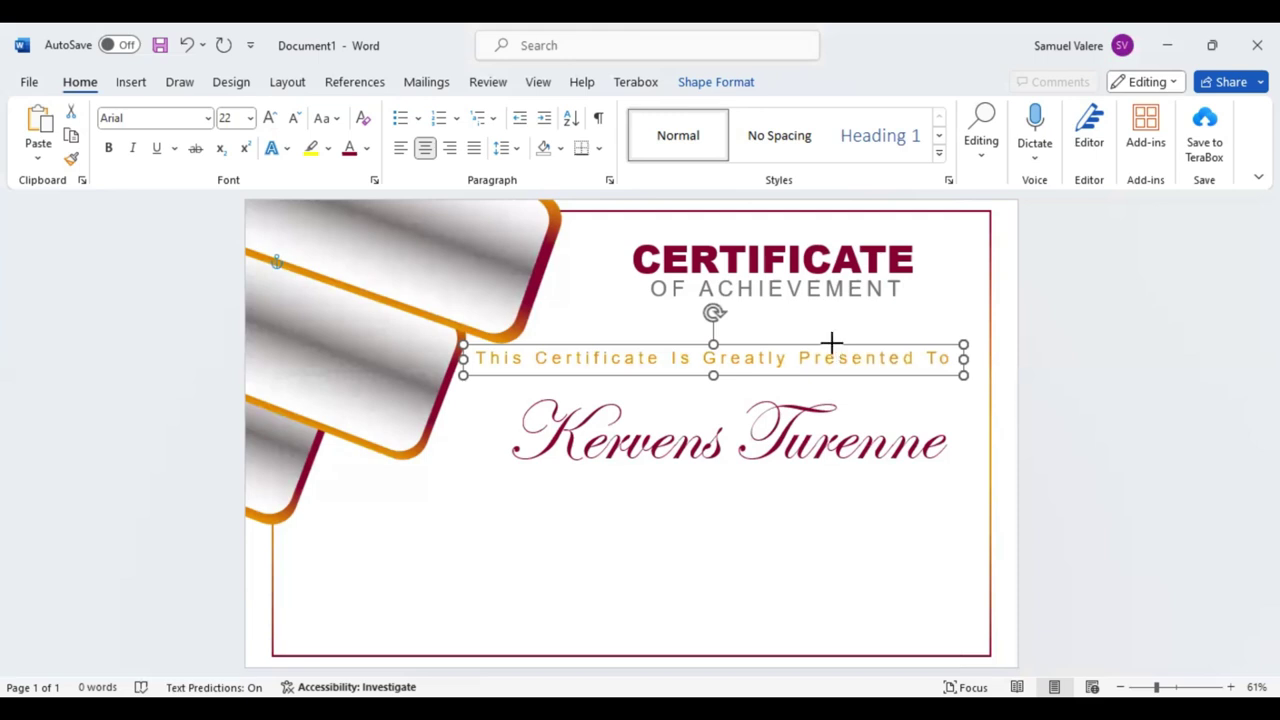
Resize the presented-to box to recentre its line, then nudge the name box up three times
{"action": "left_click_drag", "start_coordinate": [463, 359], "coordinate": [495, 359]}
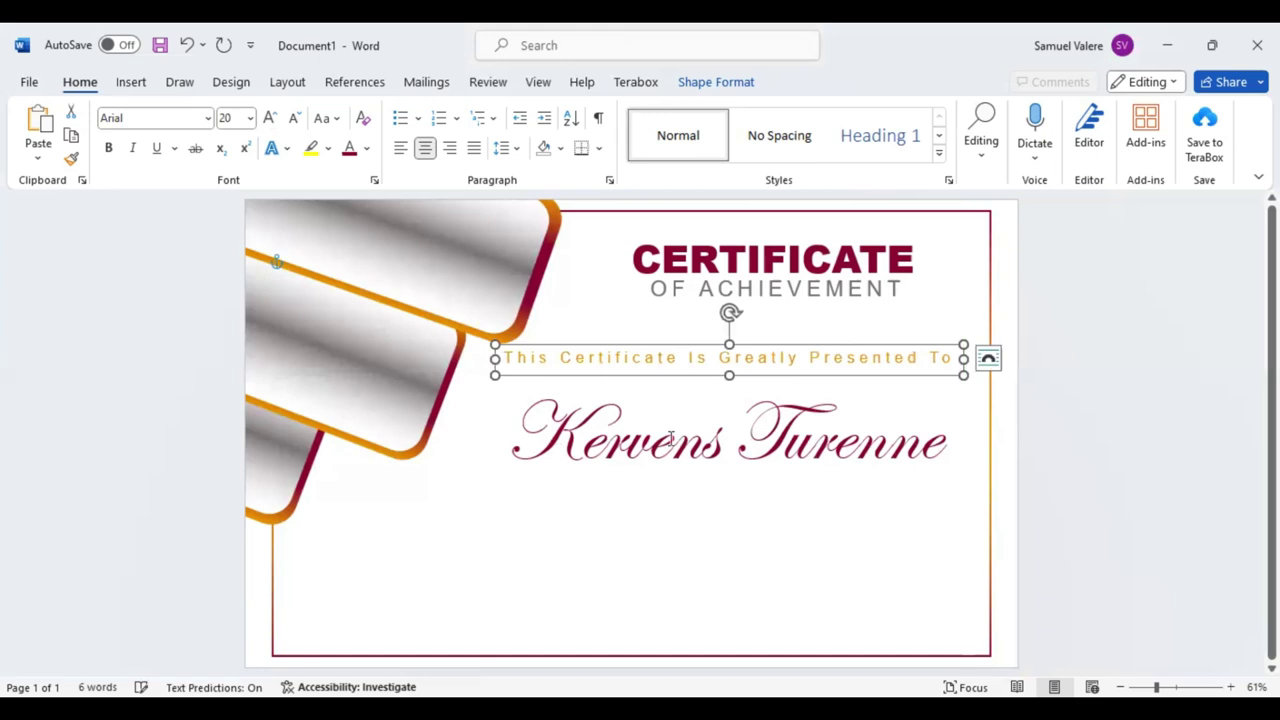
{"action": "left_click", "coordinate": [738, 487]}
{"action": "left_click", "coordinate": [738, 487]}
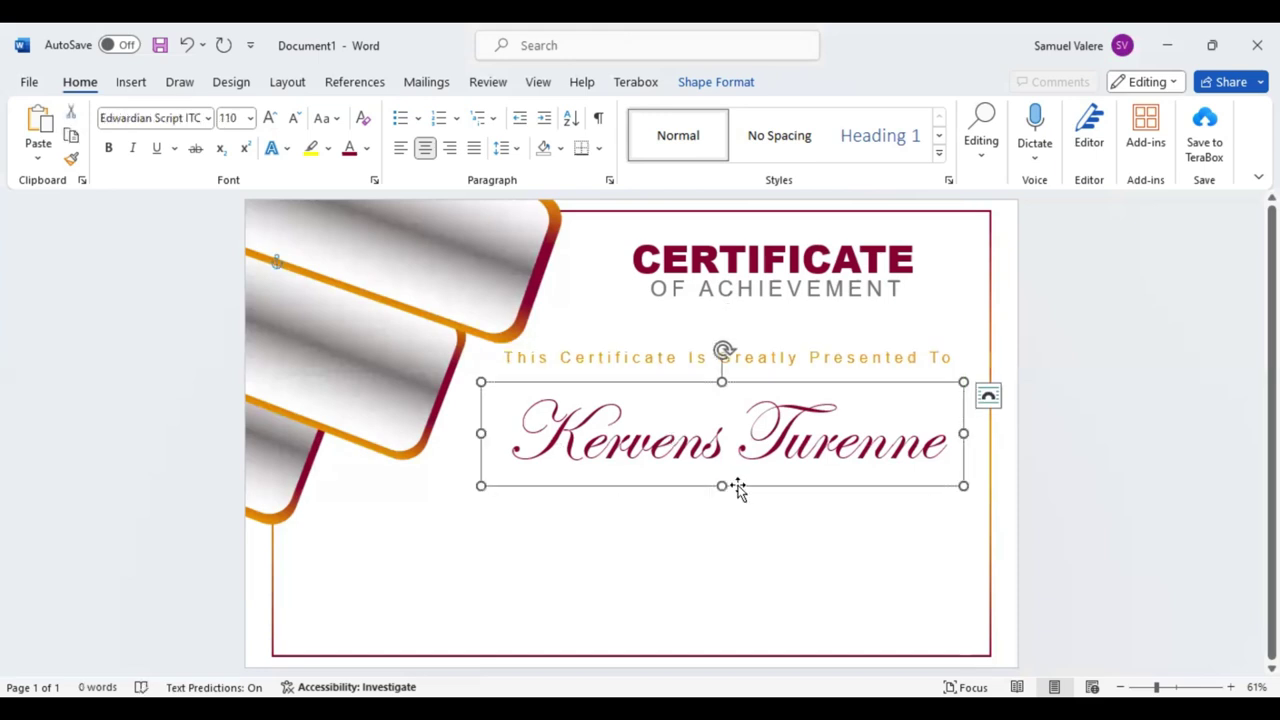
{"action": "key", "text": "Up"}
{"action": "key", "text": "Up"}
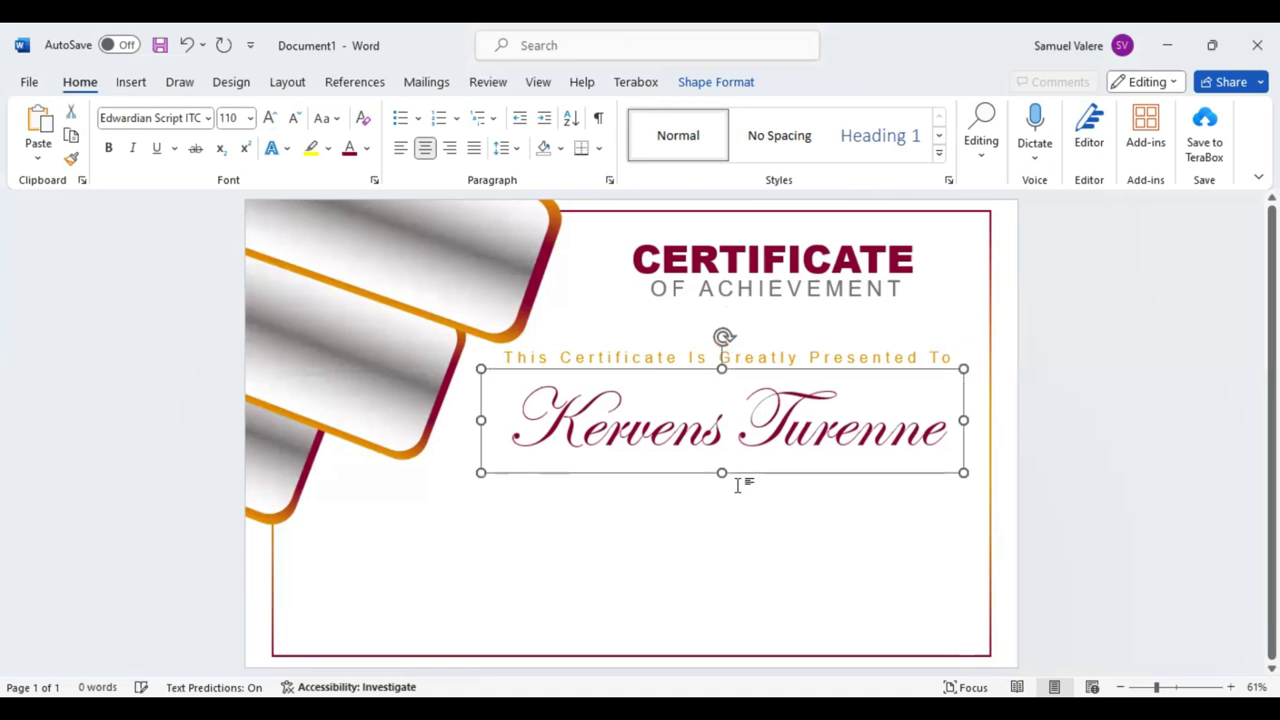
{"action": "key", "text": "Up"}
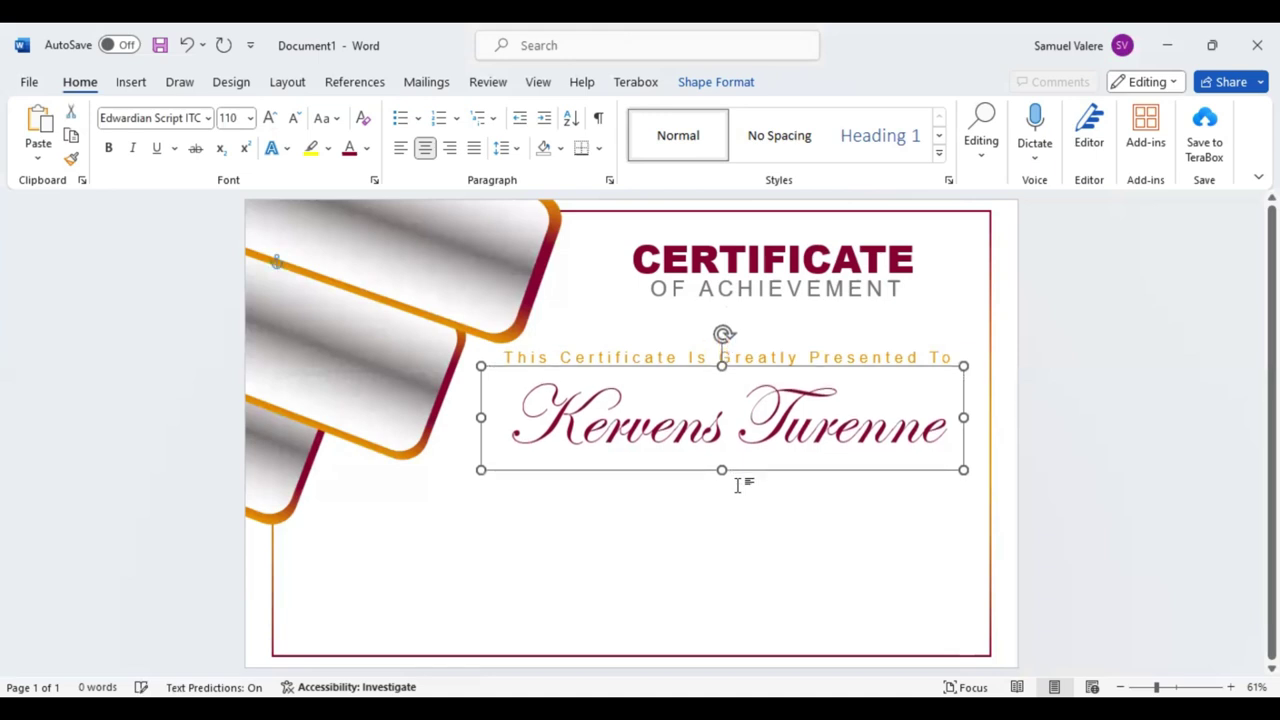
{"action": "key", "text": "Up"}
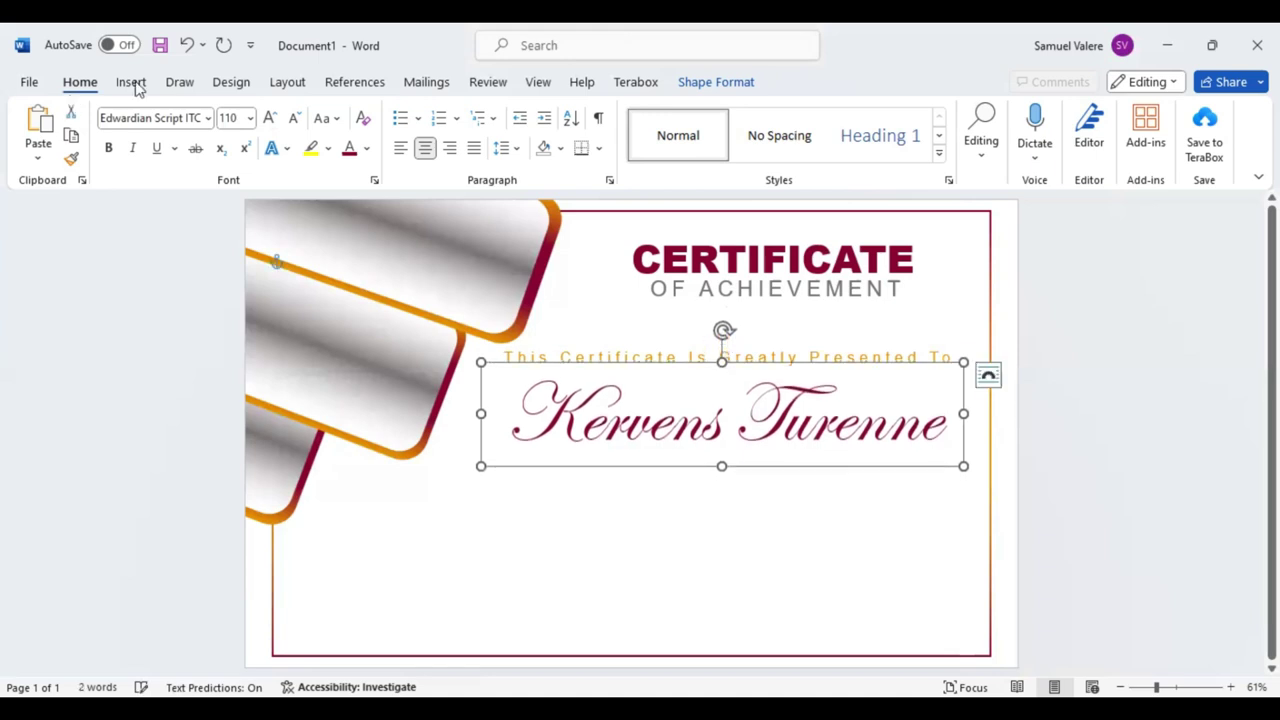
Draw a text box below the name and paste the appreciation paragraph into it
{"action": "left_click", "coordinate": [133, 84]}
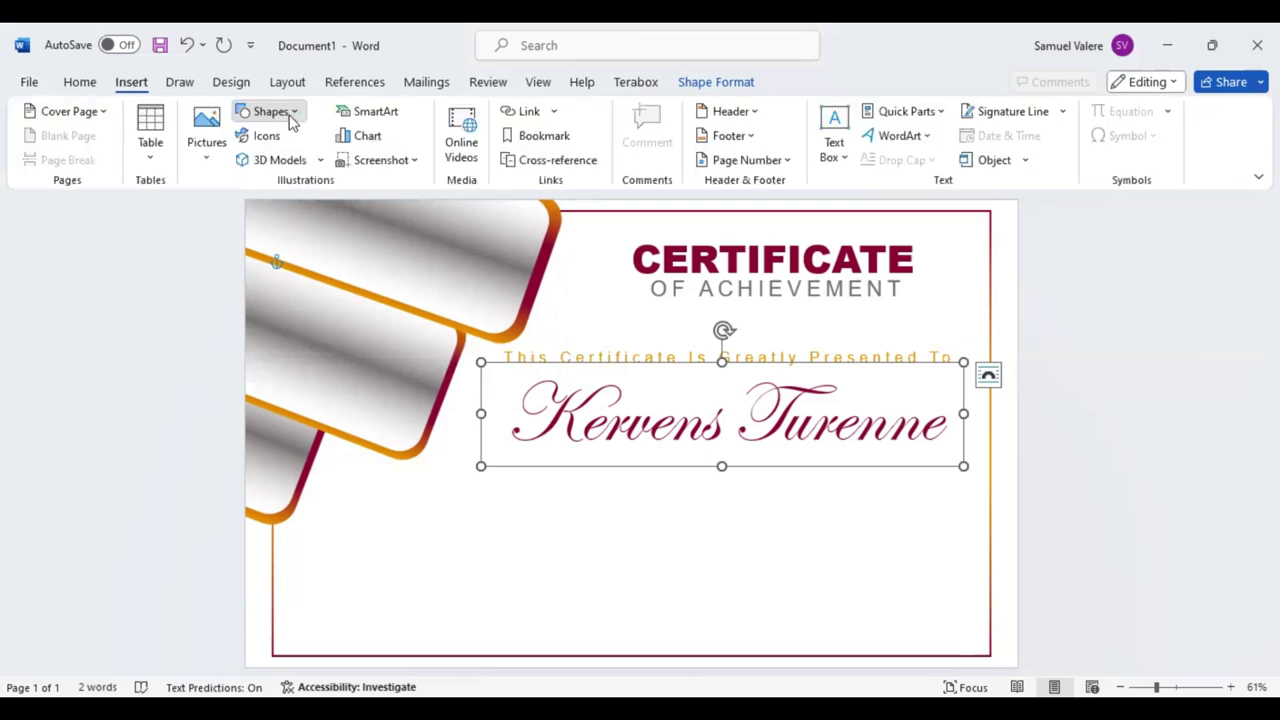
{"action": "left_click", "coordinate": [291, 117]}
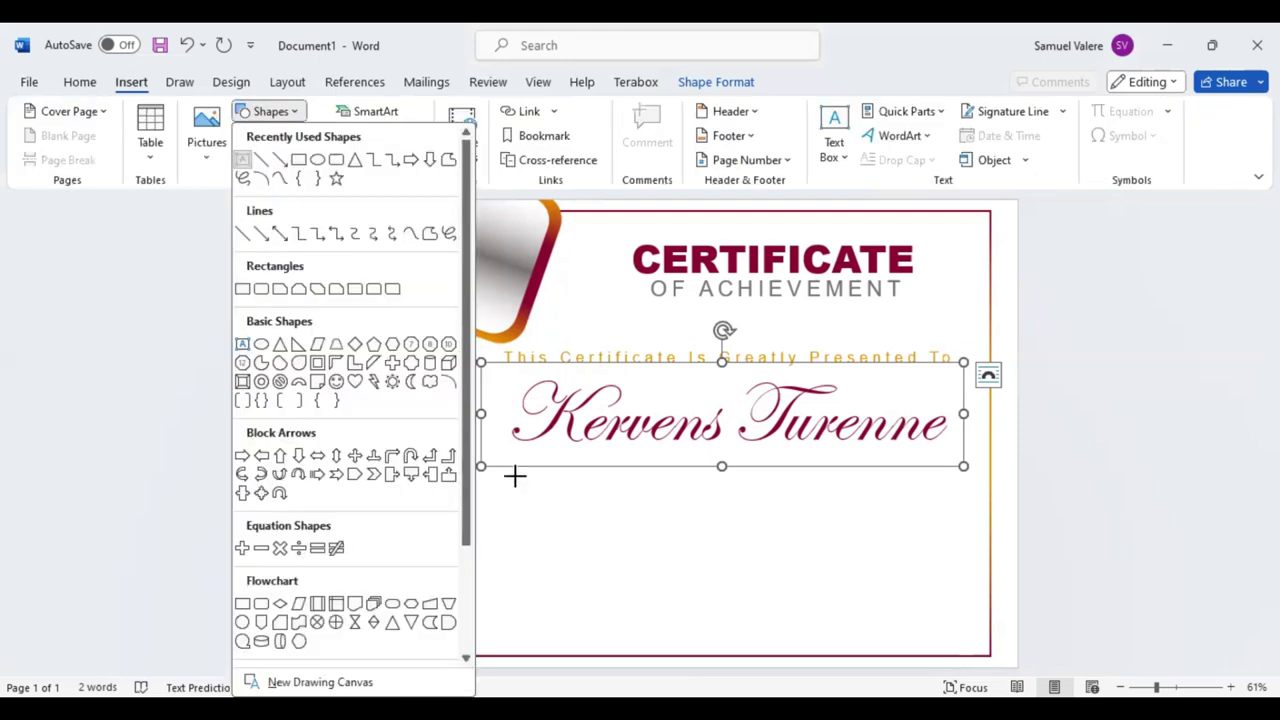
{"action": "left_click_drag", "start_coordinate": [515, 476], "coordinate": [884, 551]}
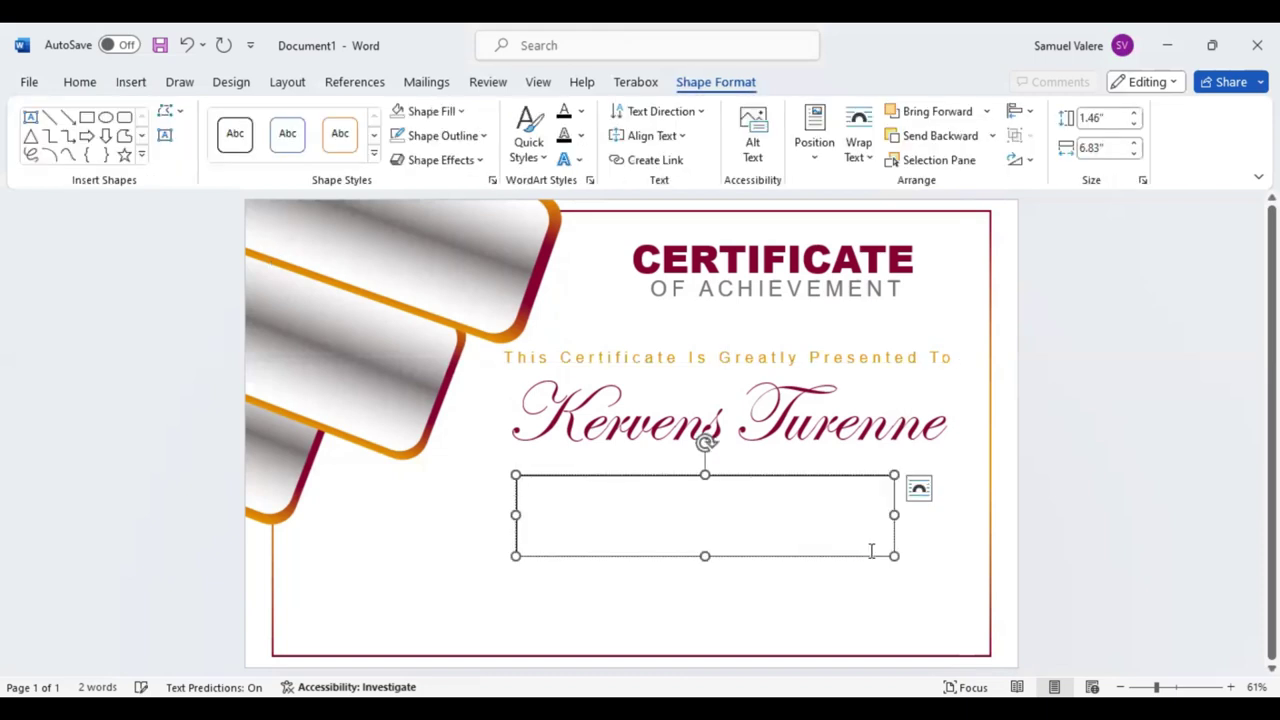
{"action": "key", "text": "ctrl+v"}
{"action": "key", "text": "ctrl+a"}
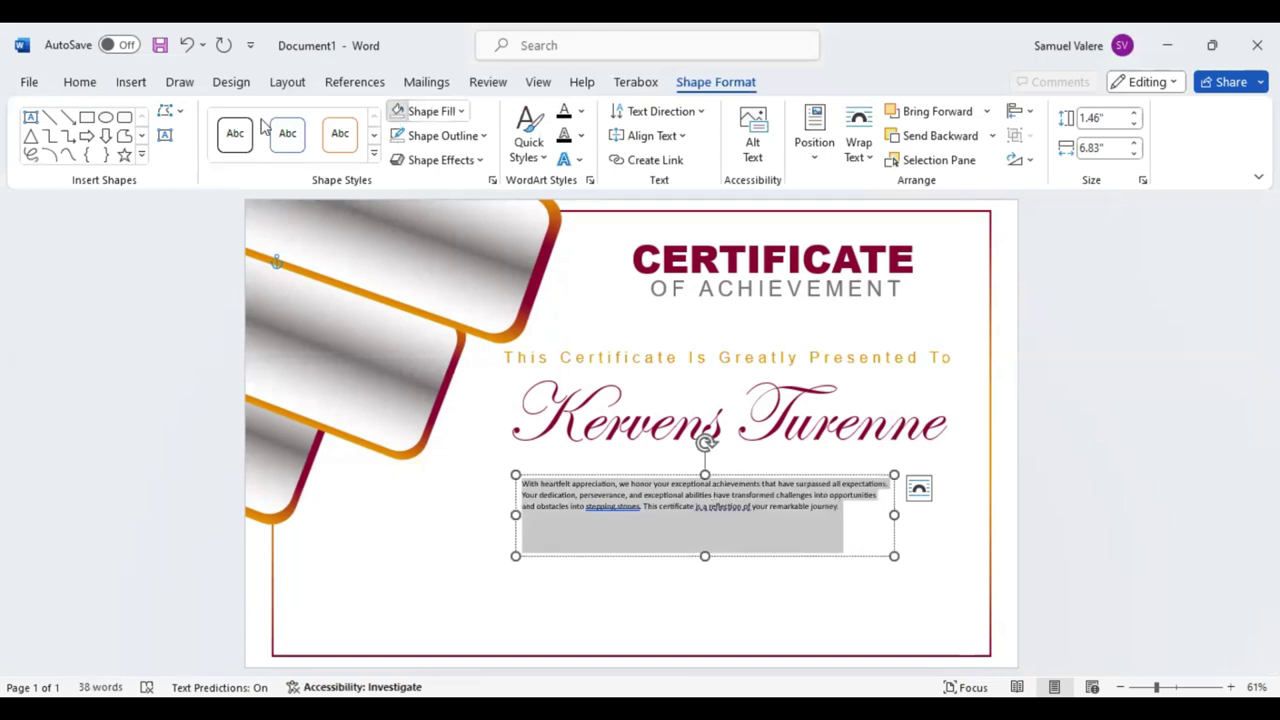
Format the paragraph as centred Georgia at 16 pt
{"action": "left_click", "coordinate": [86, 84]}
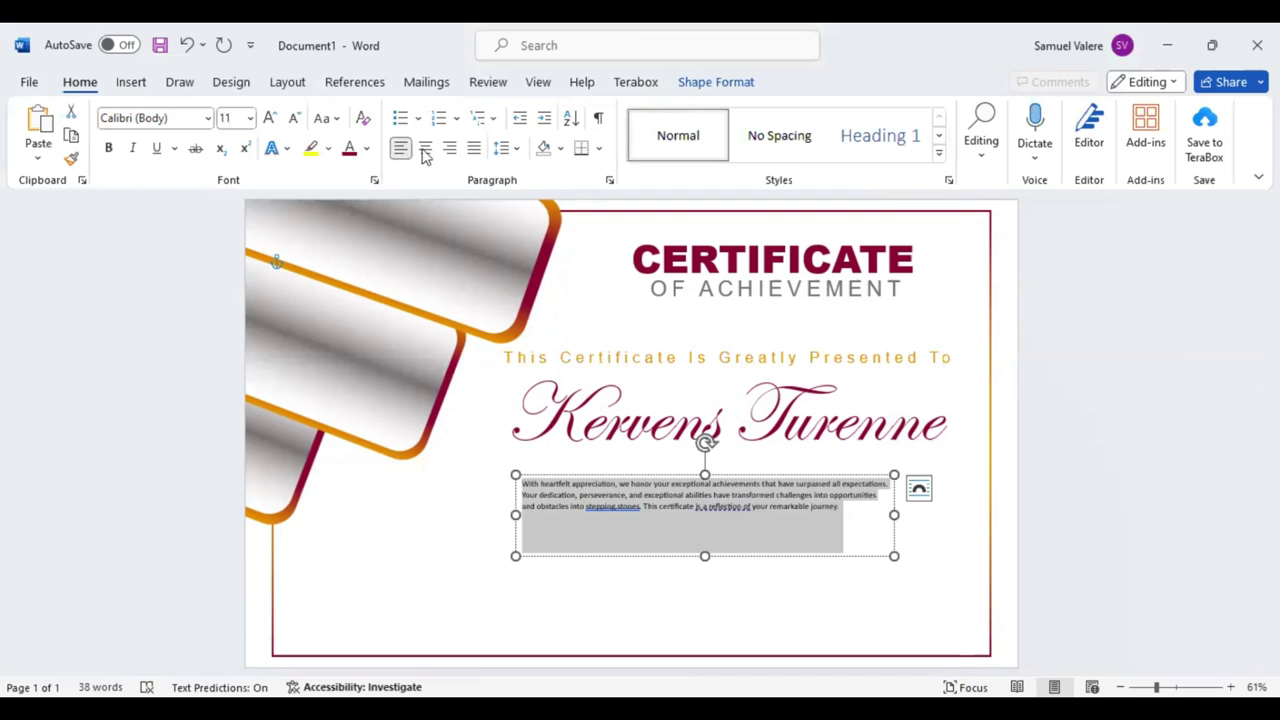
{"action": "left_click", "coordinate": [425, 150]}
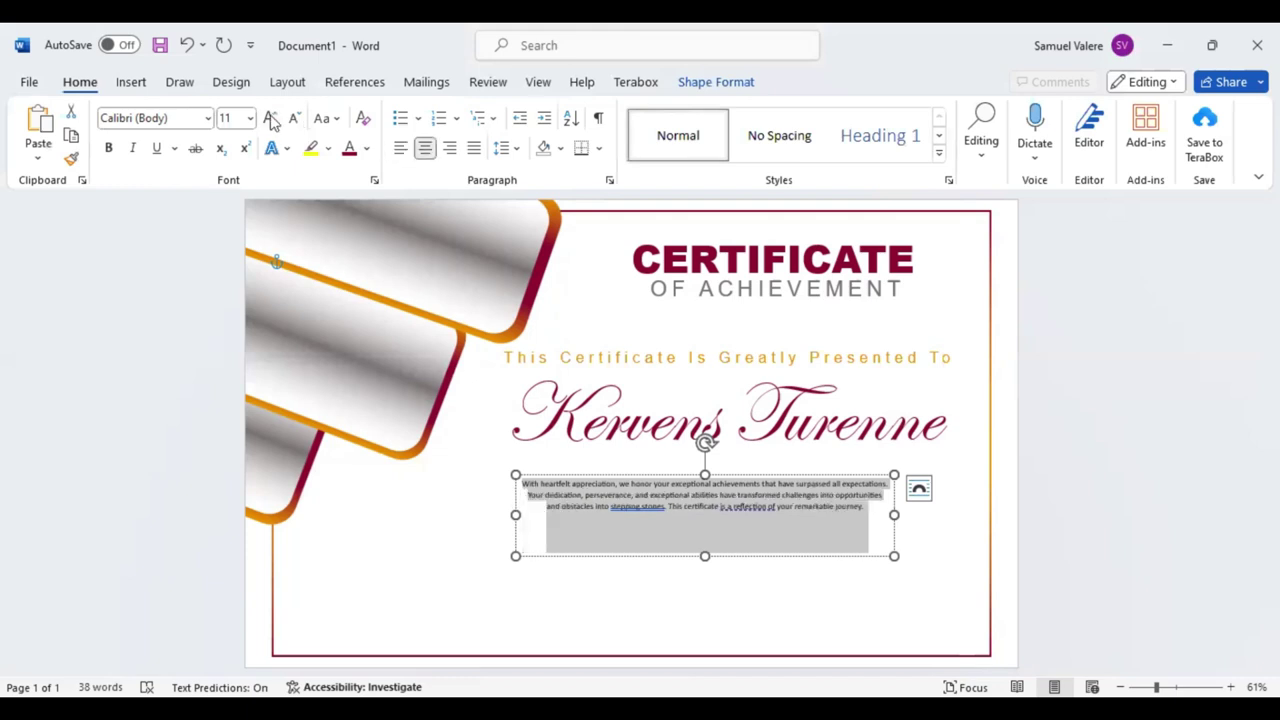
{"action": "left_click", "coordinate": [272, 119]}
{"action": "left_click", "coordinate": [178, 117]}
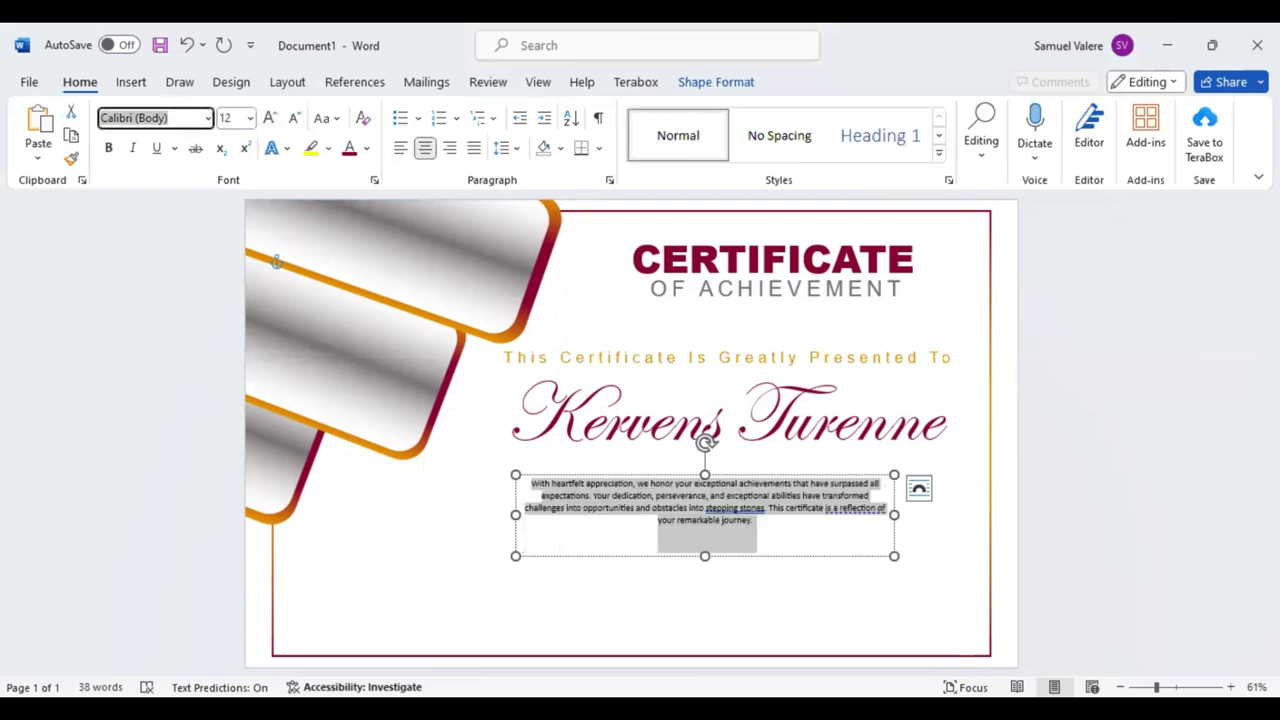
{"action": "type", "text": "Georgia"}
{"action": "key", "text": "Return"}
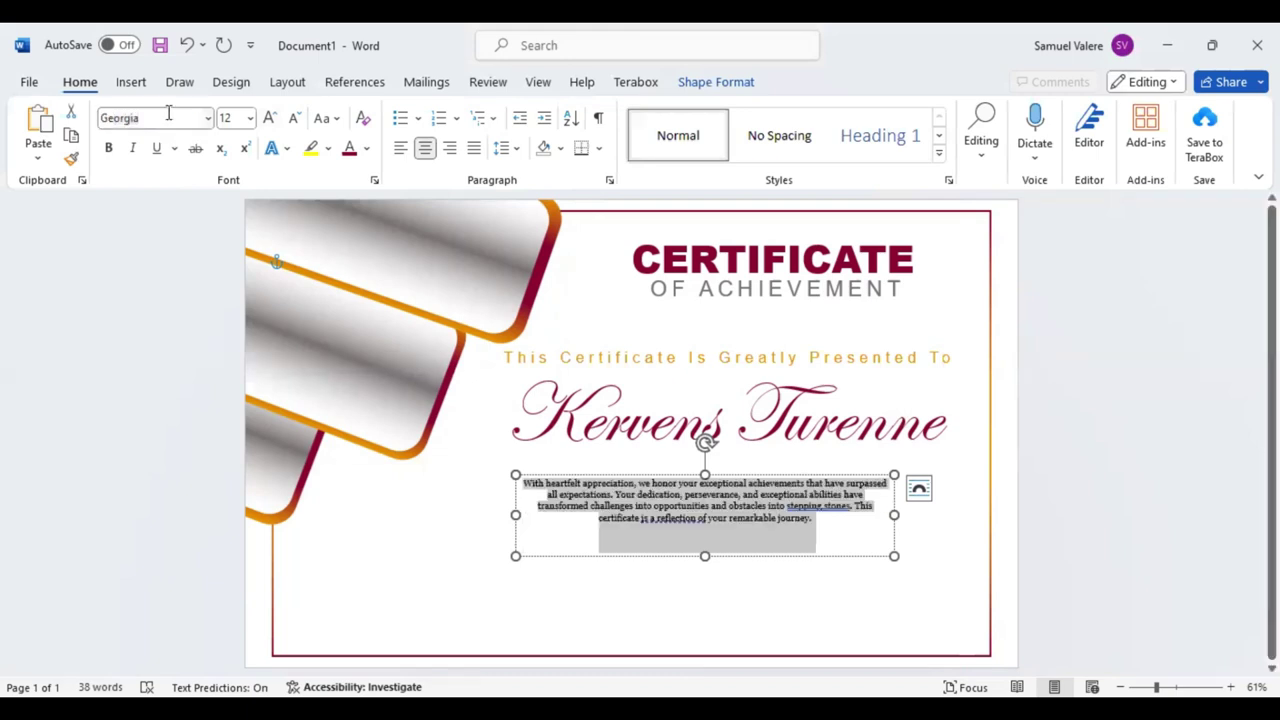
{"action": "left_click", "coordinate": [268, 118]}
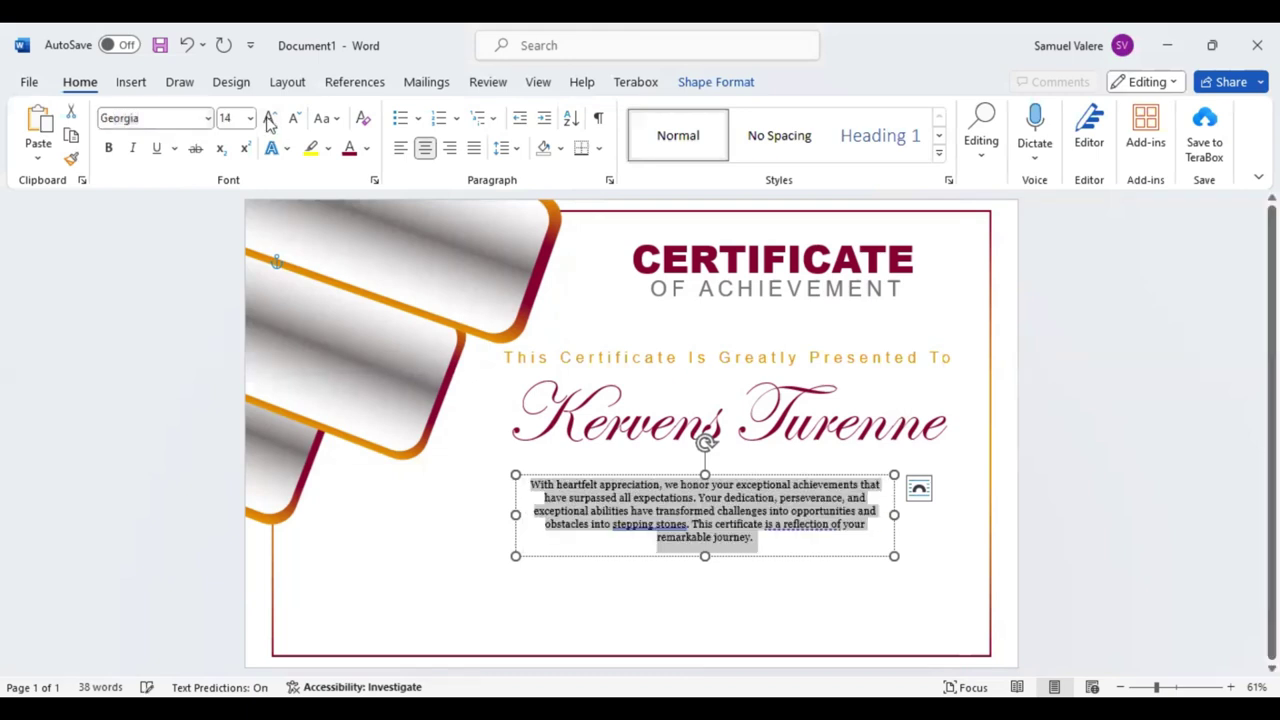
{"action": "left_click", "coordinate": [268, 118]}
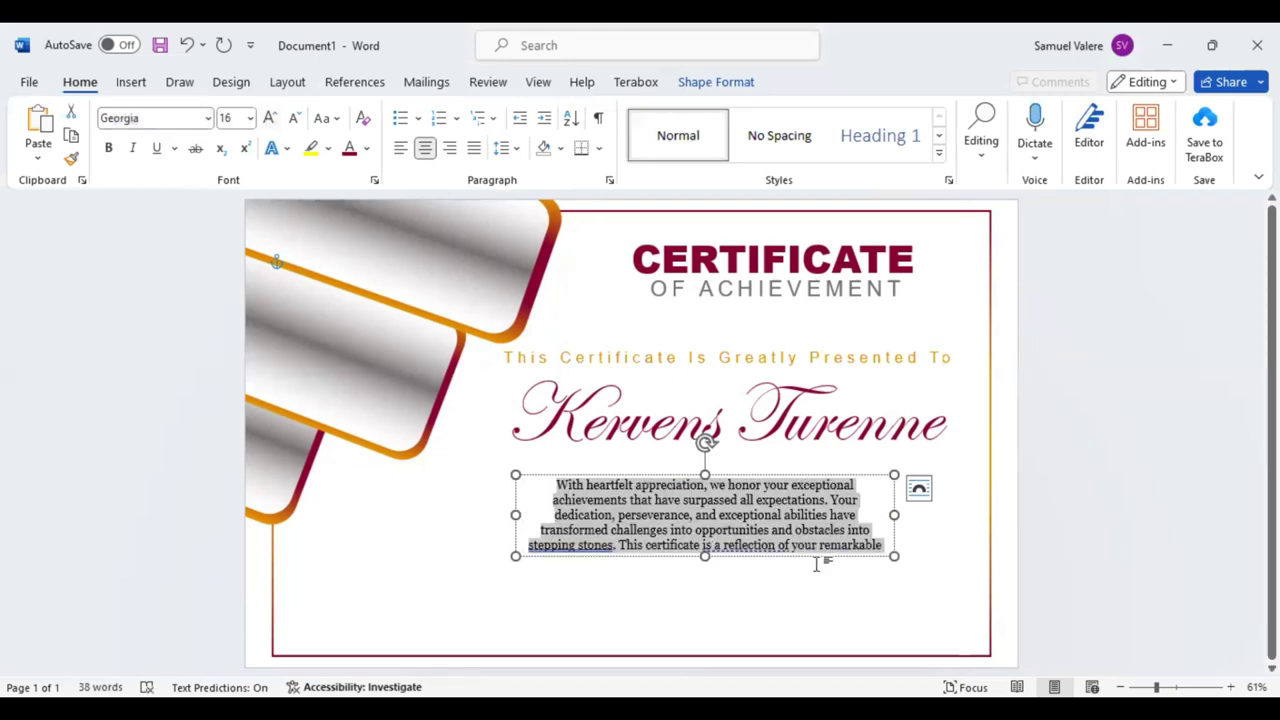
Resize the paragraph box so it fits the text neatly beneath the name
{"action": "left_click_drag", "start_coordinate": [894, 556], "coordinate": [927, 572]}
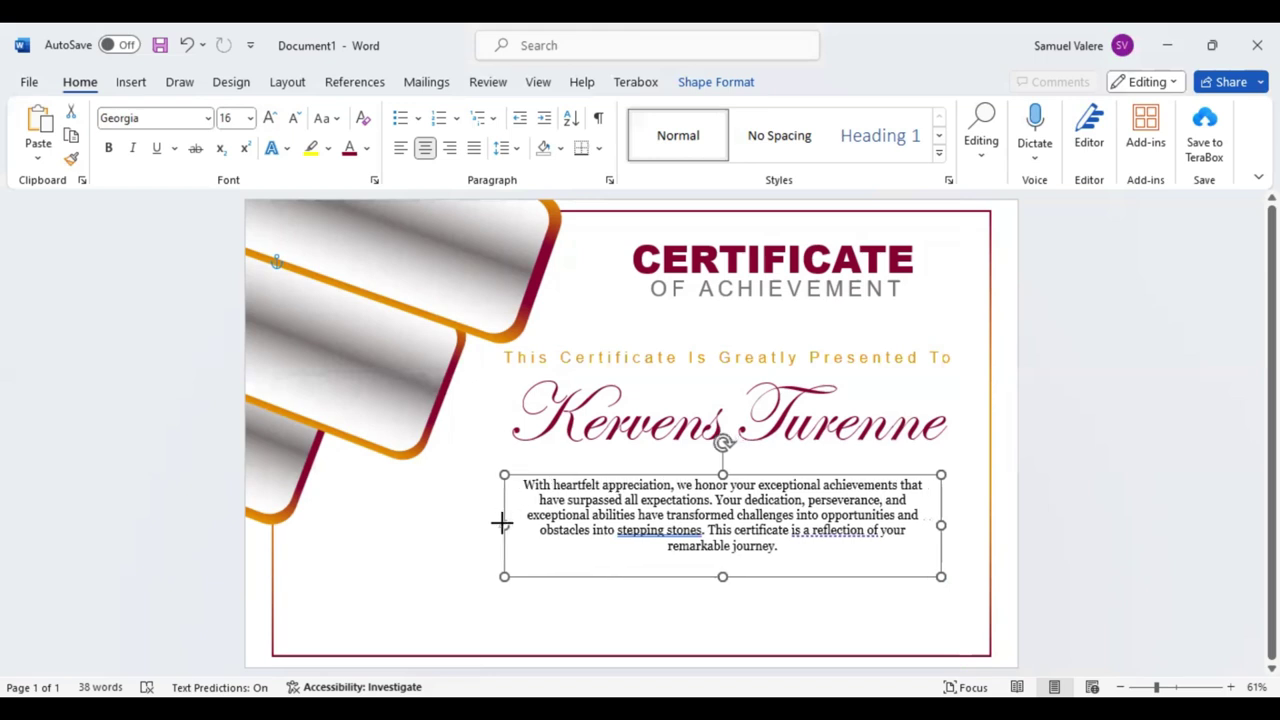
{"action": "left_click_drag", "start_coordinate": [507, 523], "coordinate": [503, 523]}
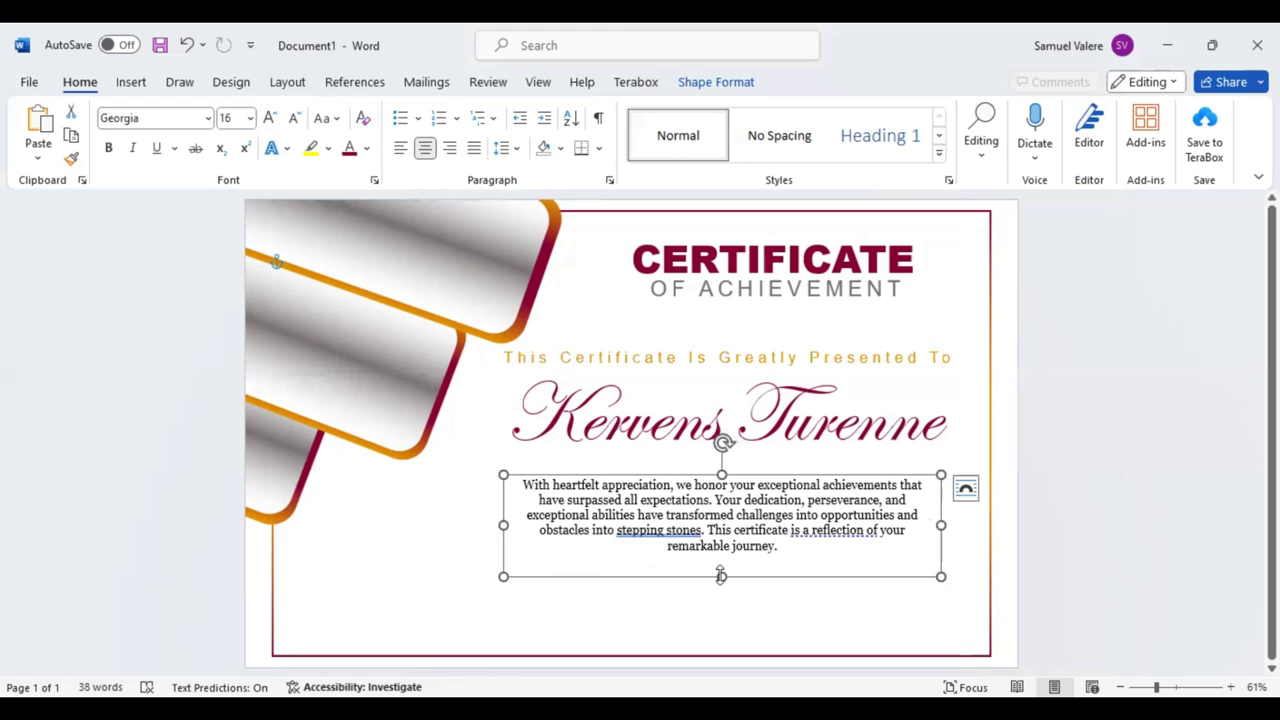
{"action": "mouse_move", "coordinate": [721, 576]}
{"action": "left_mouse_down"}
{"action": "mouse_move", "coordinate": [777, 545]}
{"action": "mouse_move", "coordinate": [768, 560]}
{"action": "left_mouse_up"}
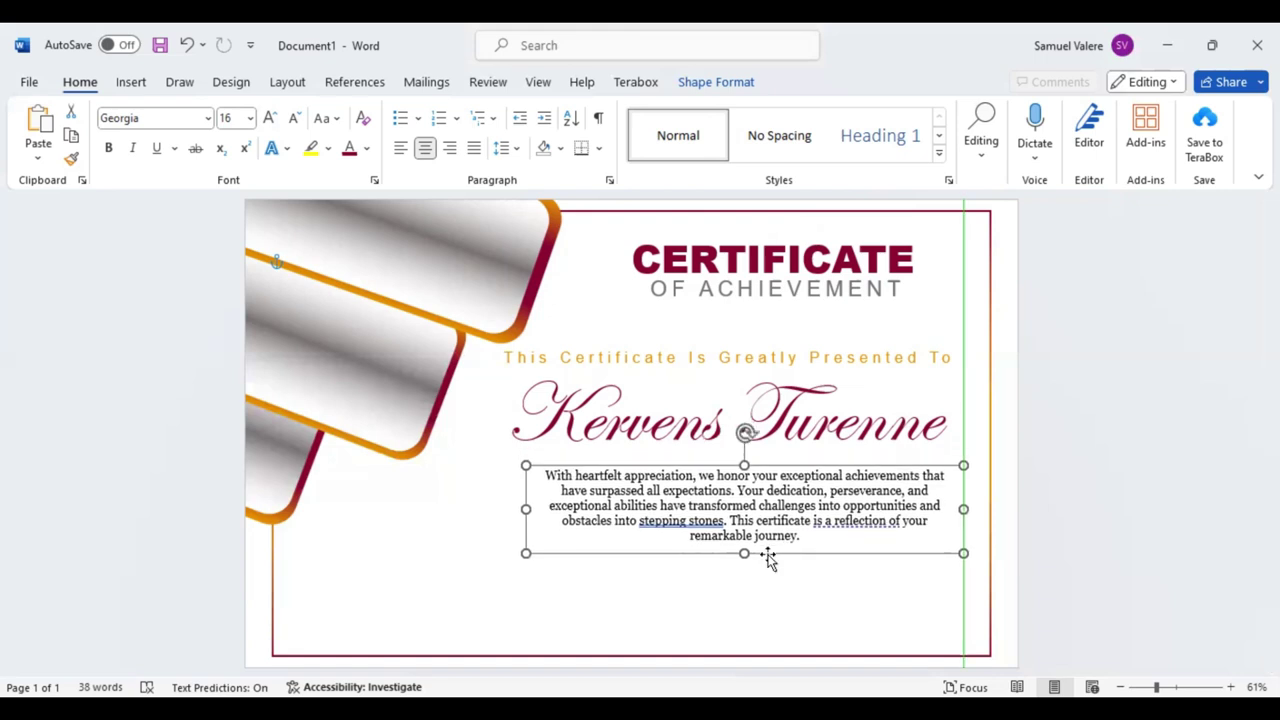
{"action": "left_click", "coordinate": [543, 569]}
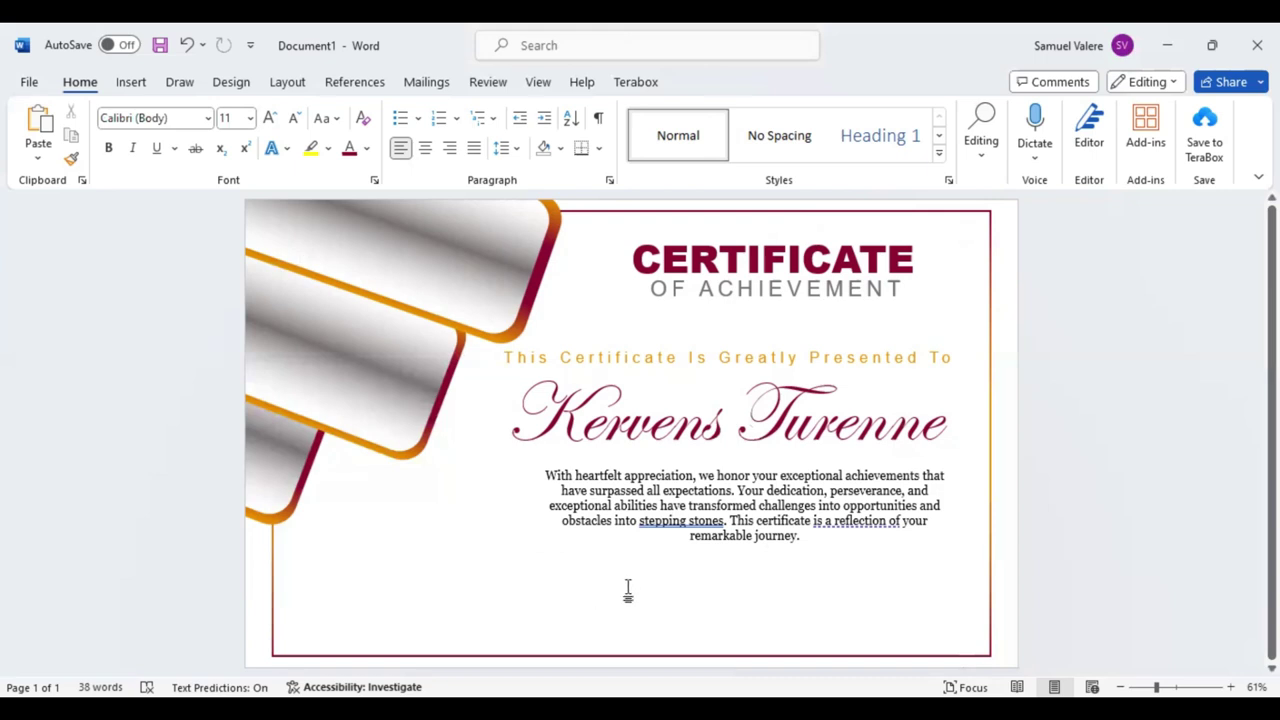
Draw a short horizontal signature line at the bottom left and position it
{"action": "left_click", "coordinate": [132, 86]}
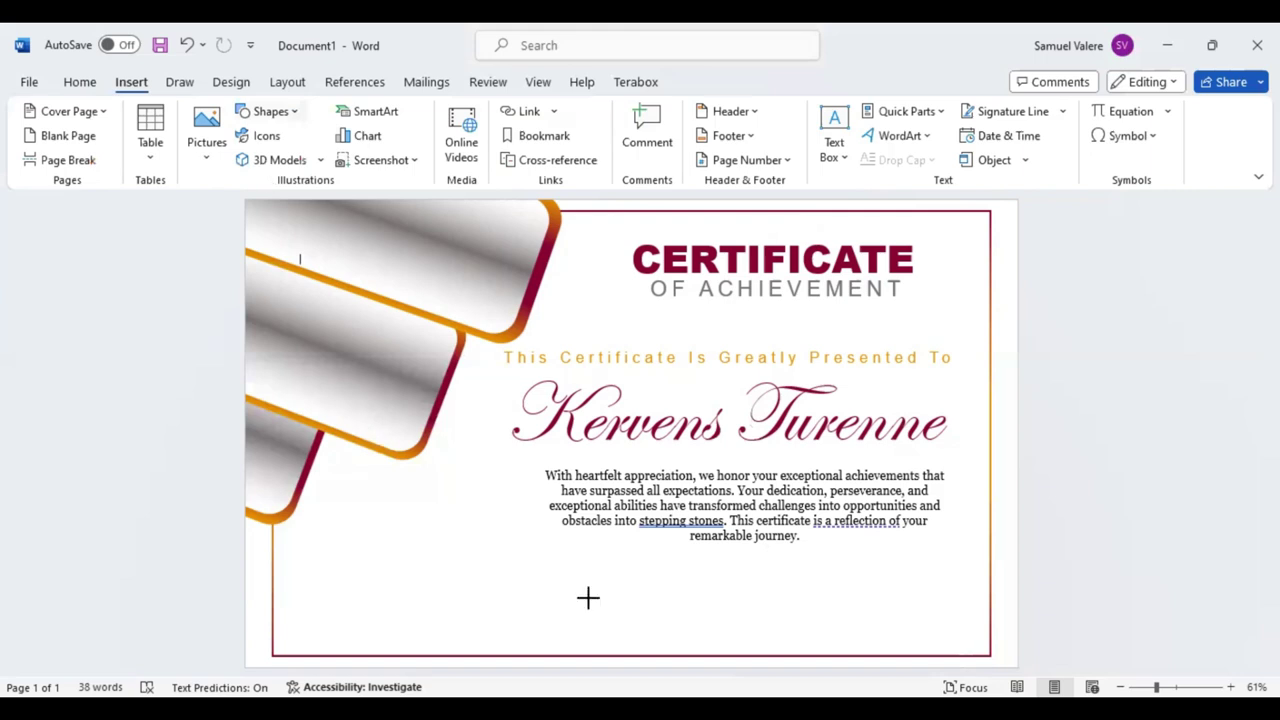
{"action": "left_click_drag", "start_coordinate": [446, 595], "coordinate": [601, 595]}
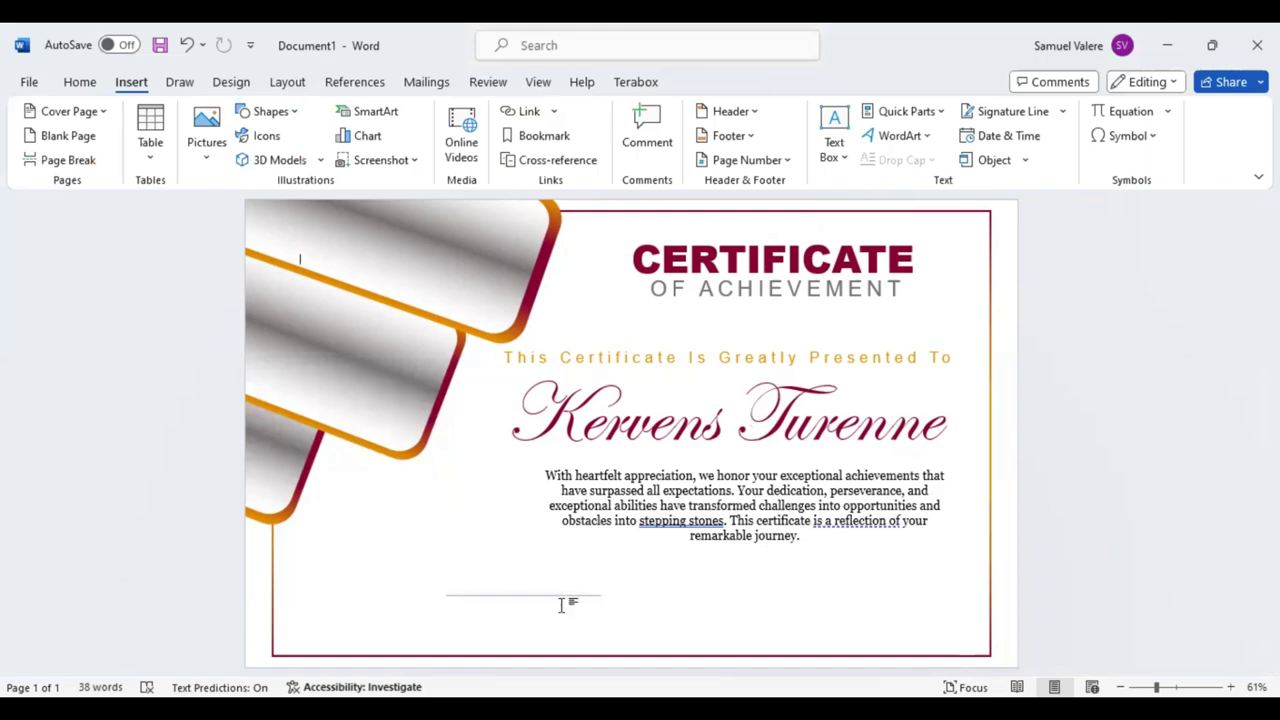
{"action": "left_click", "coordinate": [523, 595]}
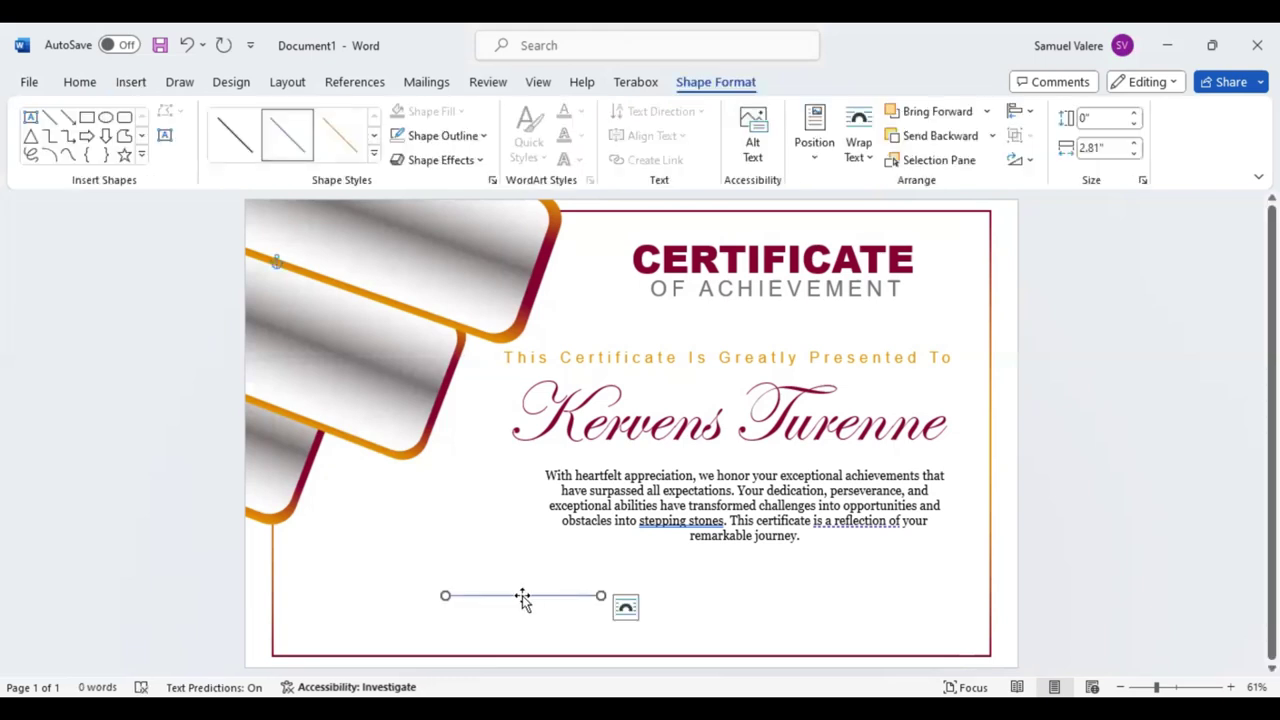
{"action": "mouse_move", "coordinate": [522, 597]}
{"action": "left_mouse_down"}
{"action": "mouse_move", "coordinate": [520, 619]}
{"action": "mouse_move", "coordinate": [501, 619]}
{"action": "left_mouse_up"}
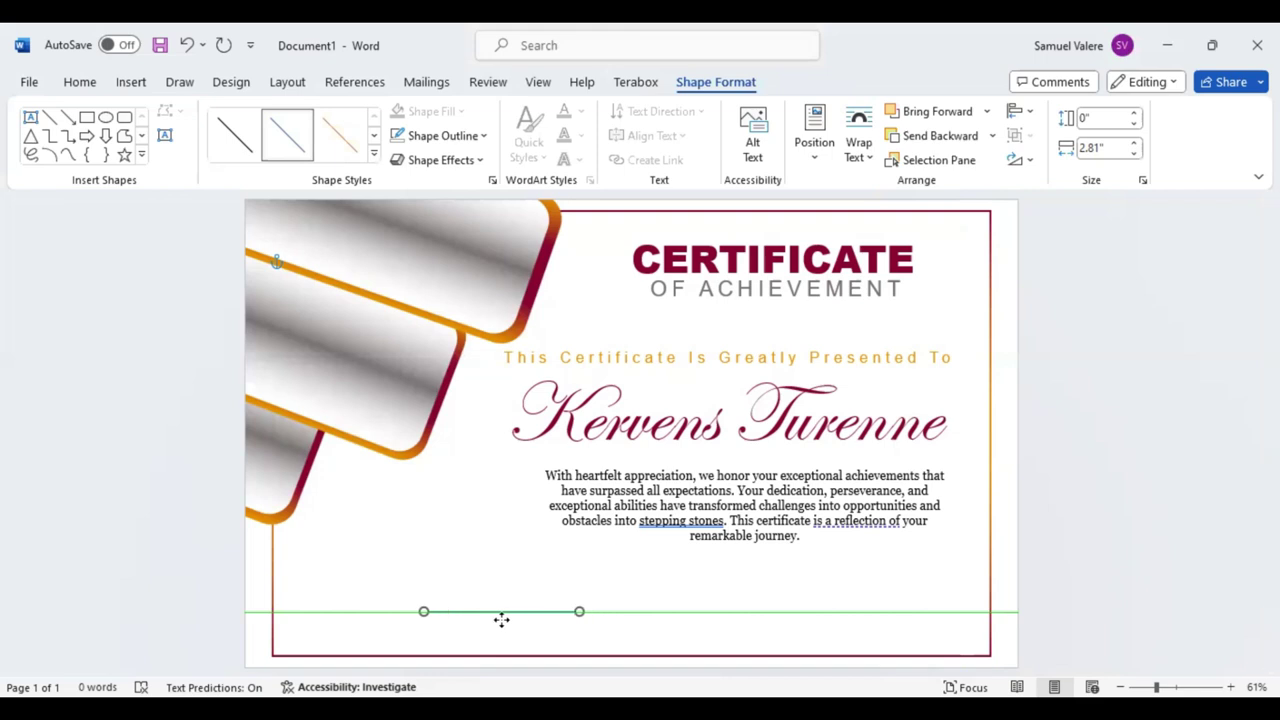
{"action": "key", "text": "Right"}
{"action": "key", "text": "Right"}
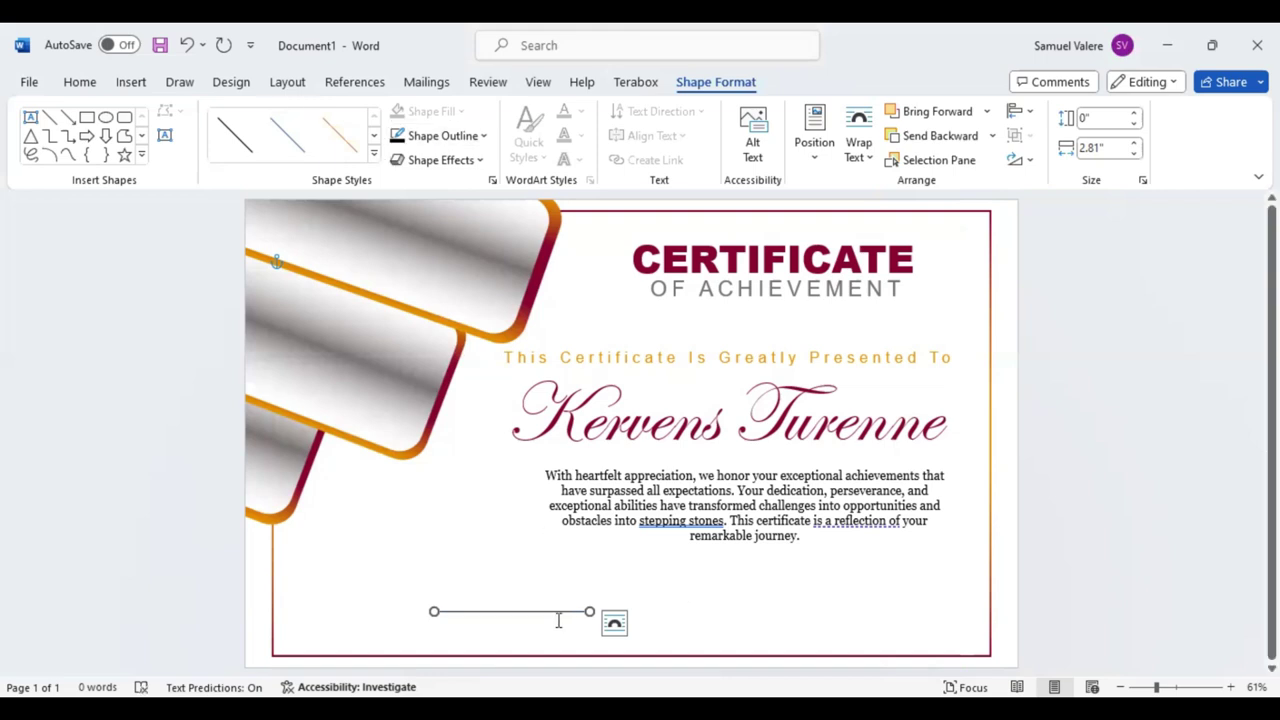
Copy the signature line to the bottom right of the certificate
{"action": "left_click_drag", "start_coordinate": [557, 623], "coordinate": [558, 620]}
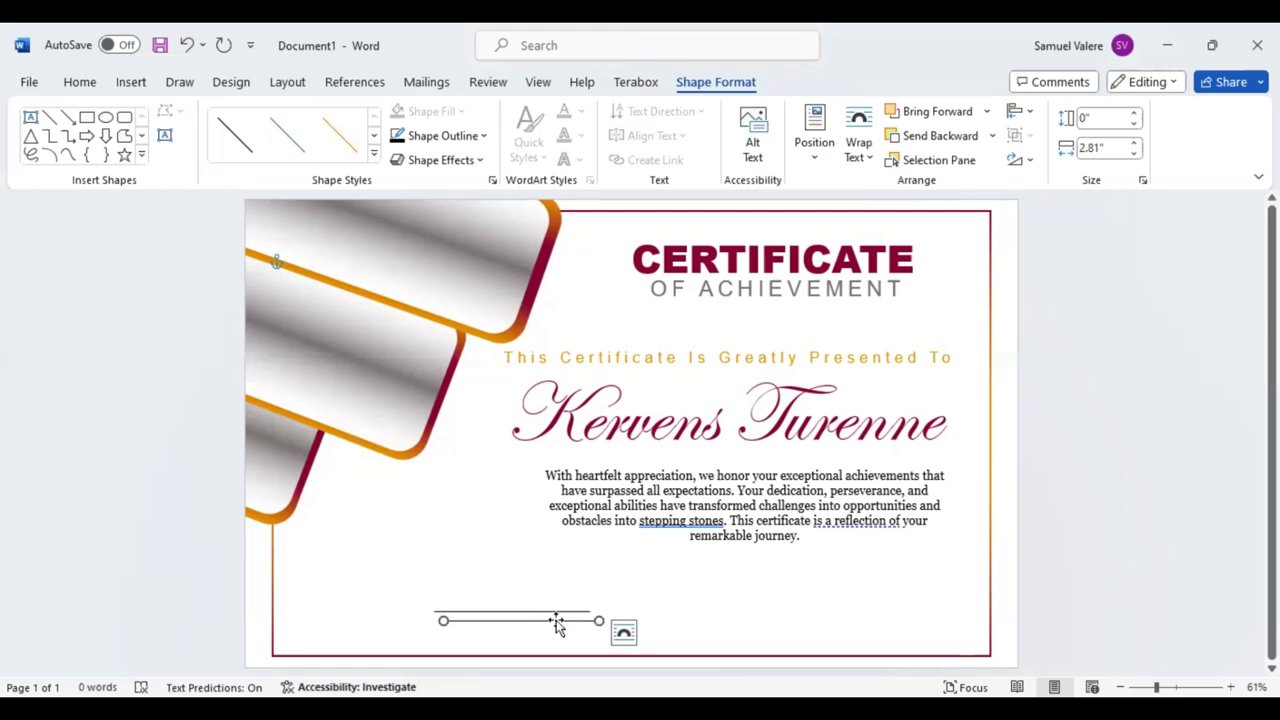
{"action": "mouse_move", "coordinate": [556, 620]}
{"action": "left_mouse_down"}
{"action": "mouse_move", "coordinate": [872, 621]}
{"action": "mouse_move", "coordinate": [925, 607]}
{"action": "left_mouse_up"}
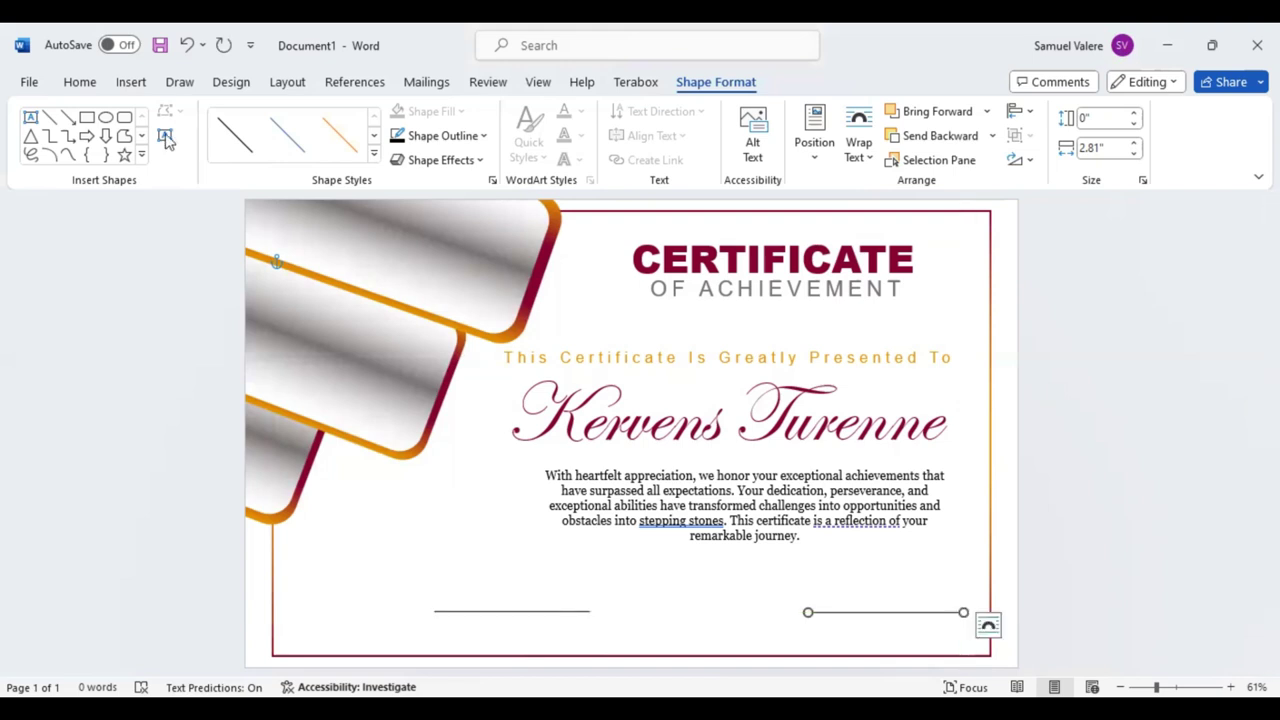
{"action": "left_click", "coordinate": [165, 136]}
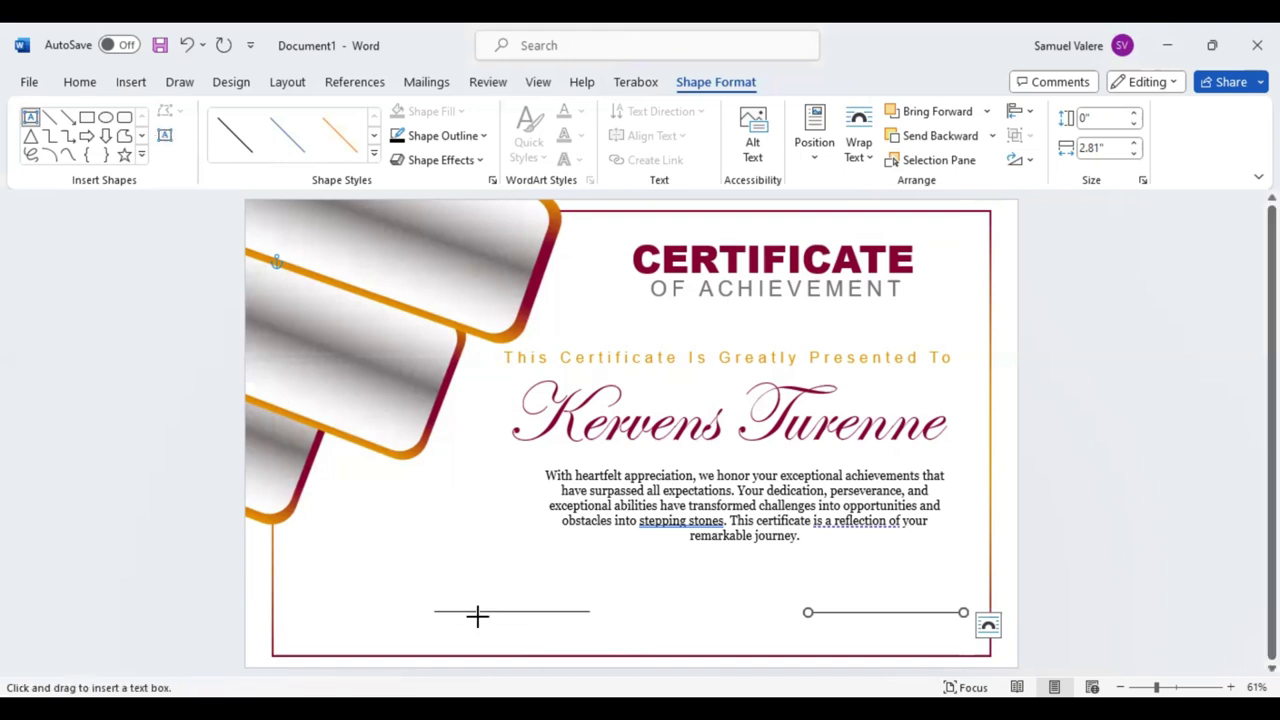
Add a centred, borderless 'Signature' text box under the left line
{"action": "left_click_drag", "start_coordinate": [460, 617], "coordinate": [575, 638]}
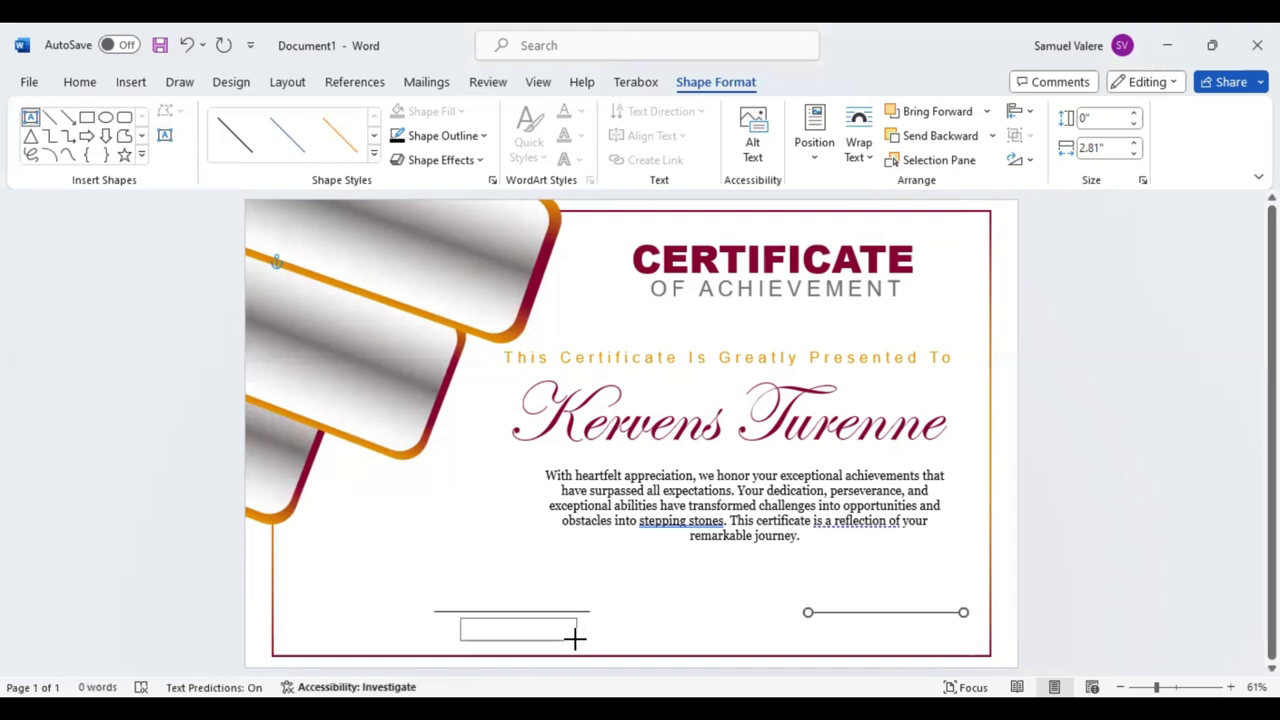
{"action": "left_click_drag", "start_coordinate": [575, 638], "coordinate": [577, 640]}
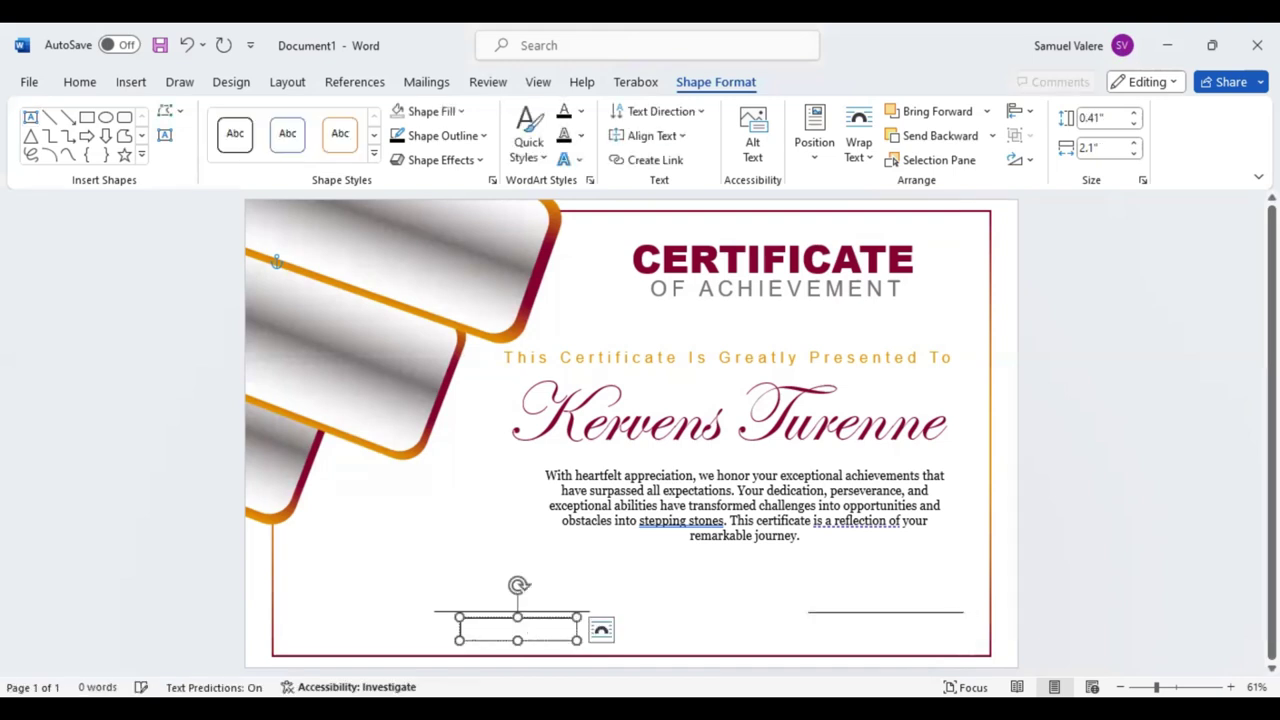
{"action": "type", "text": "Sig"}
{"action": "type", "text": "nature"}
{"action": "key", "text": "ctrl+a"}
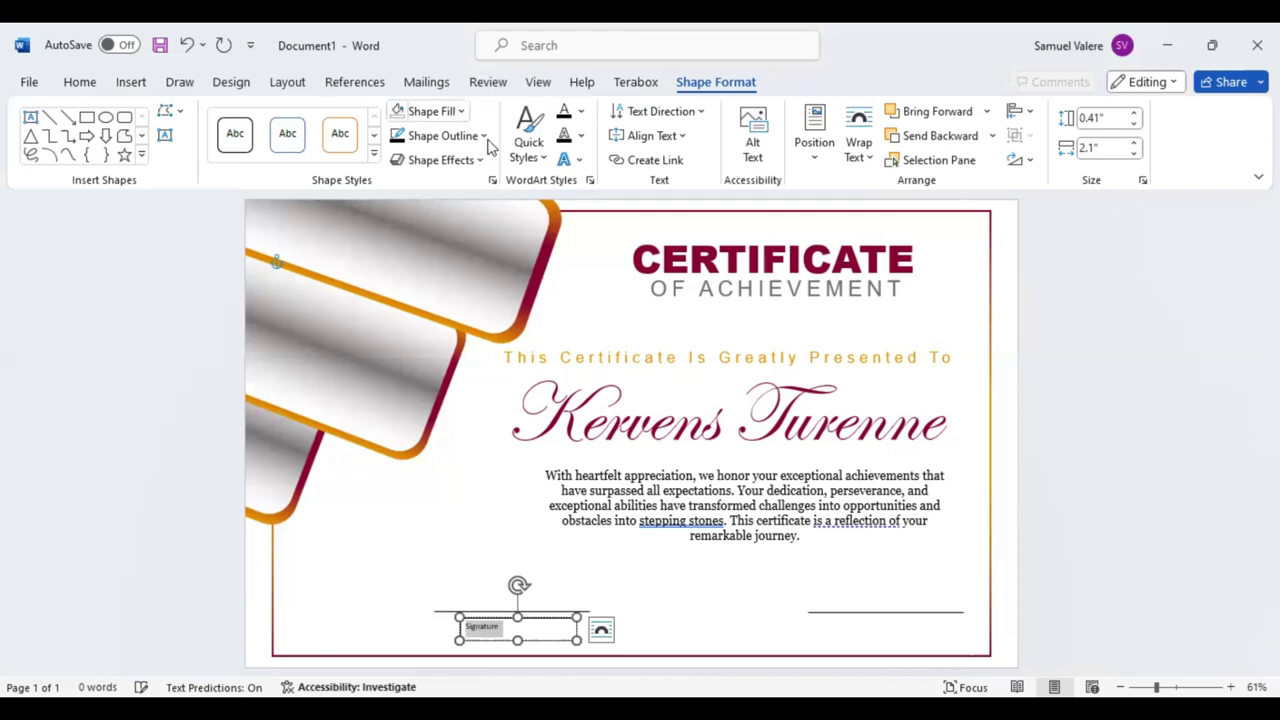
{"action": "left_click", "coordinate": [488, 140]}
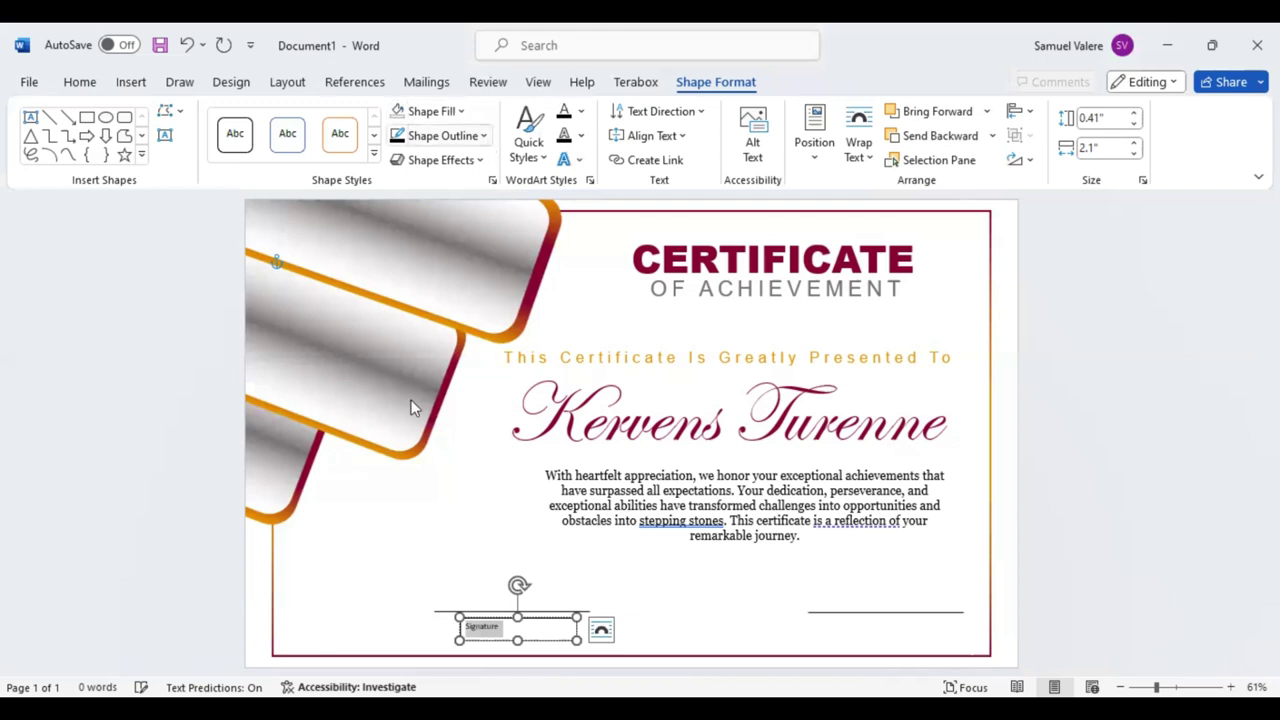
{"action": "left_click", "coordinate": [80, 82]}
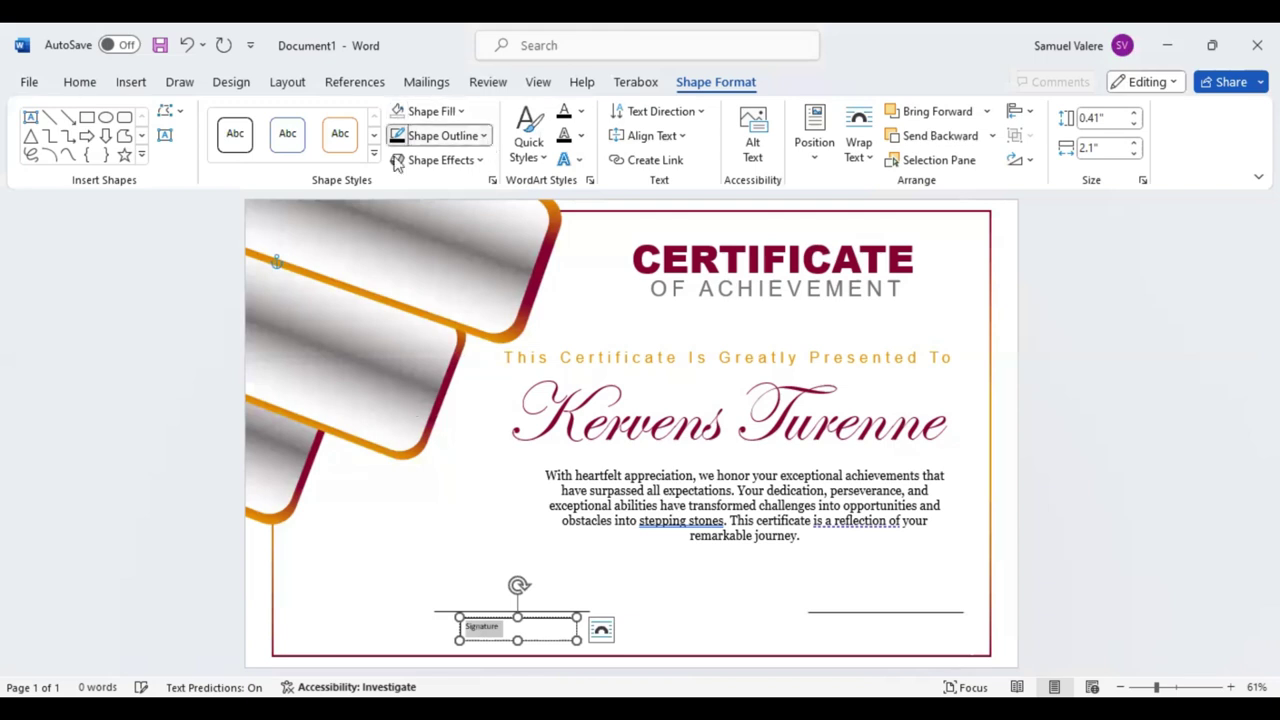
{"action": "left_click", "coordinate": [425, 148]}
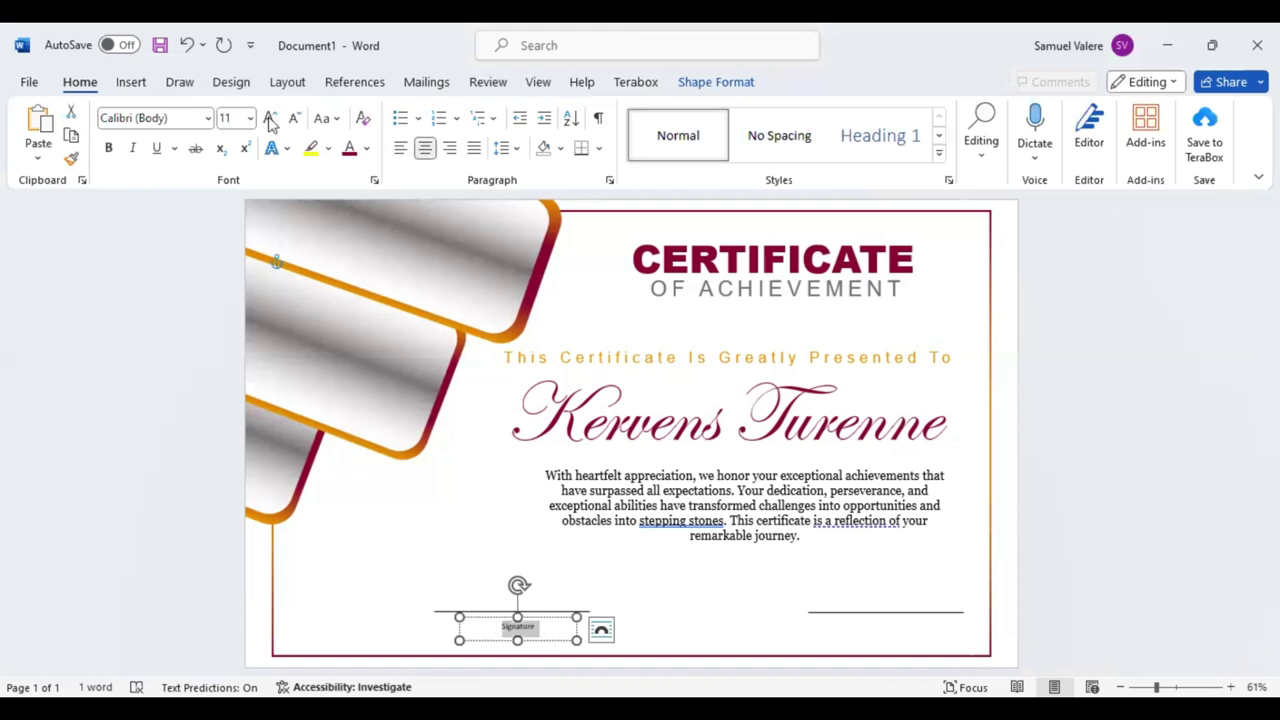
Make the label Georgia all caps, fit it under the left line, and copy it right
{"action": "left_click", "coordinate": [174, 117]}
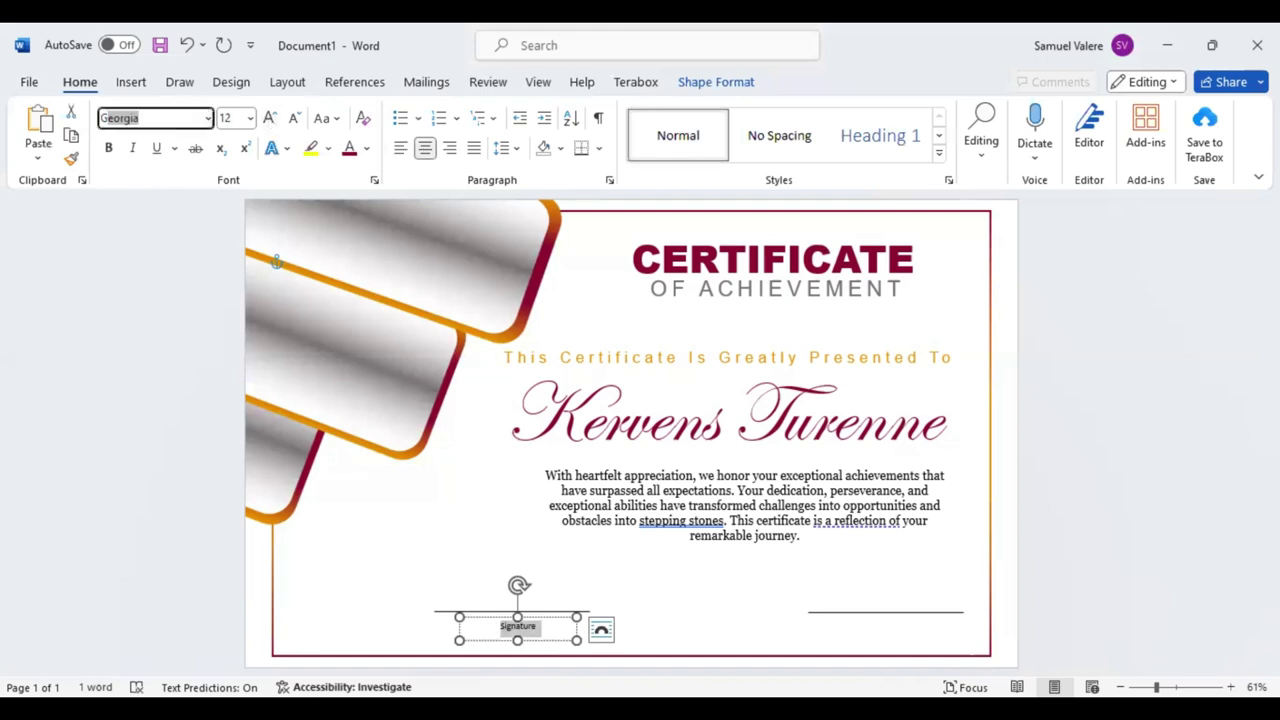
{"action": "key", "text": "Return"}
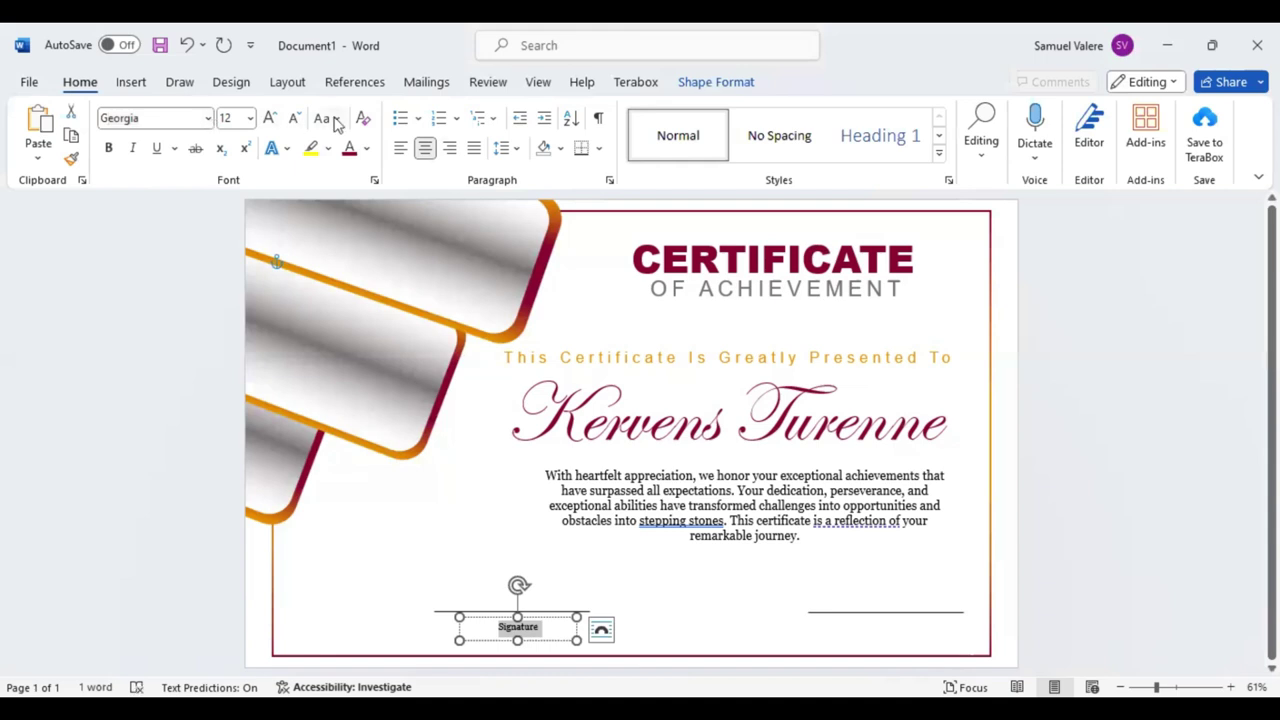
{"action": "left_click", "coordinate": [516, 635]}
{"action": "left_click_drag", "start_coordinate": [517, 640], "coordinate": [530, 630]}
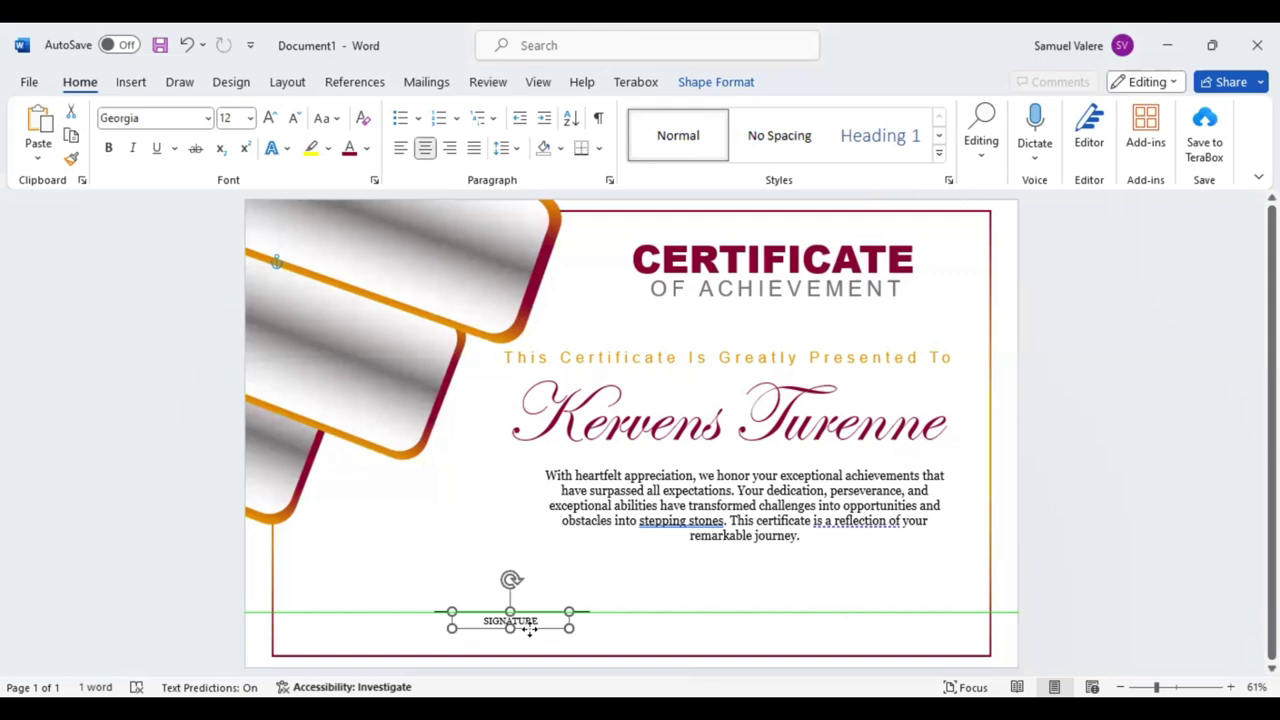
{"action": "left_click_drag", "start_coordinate": [528, 630], "coordinate": [531, 640]}
{"action": "left_click_drag", "start_coordinate": [543, 642], "coordinate": [908, 628]}
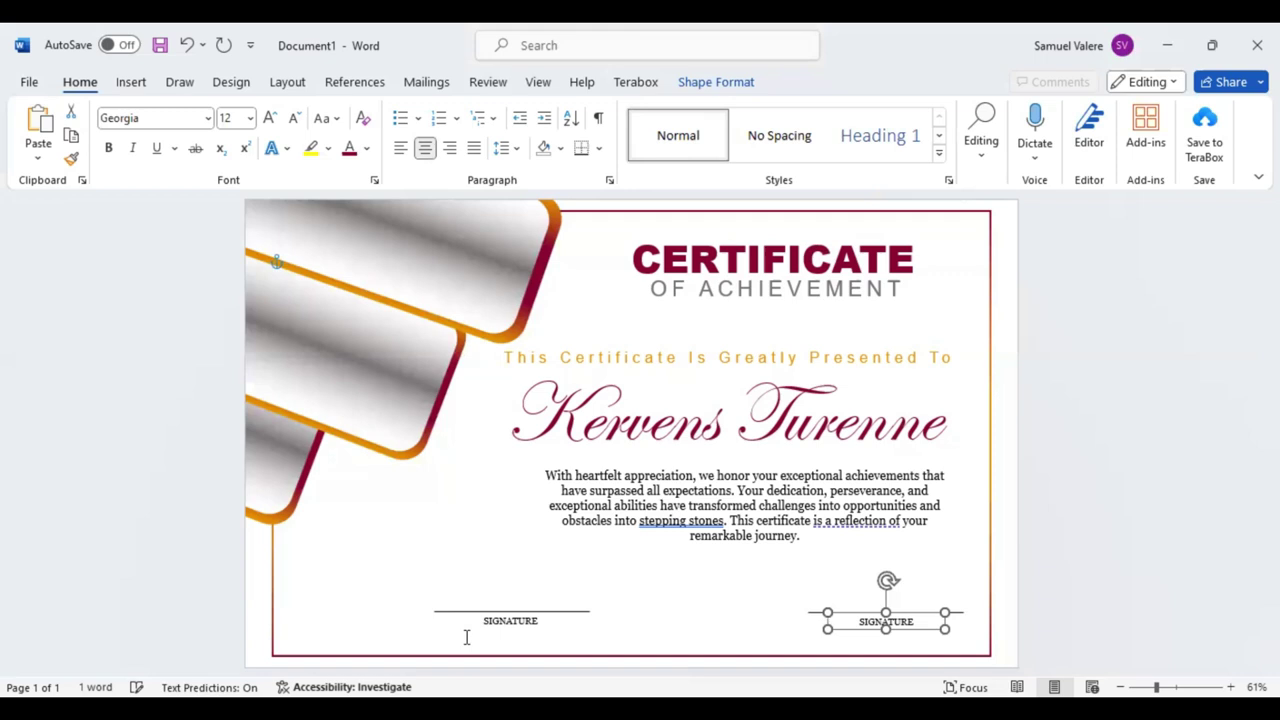
Draw a many-pointed star seal at the bottom left and nudge it slightly up
{"action": "left_click", "coordinate": [130, 82]}
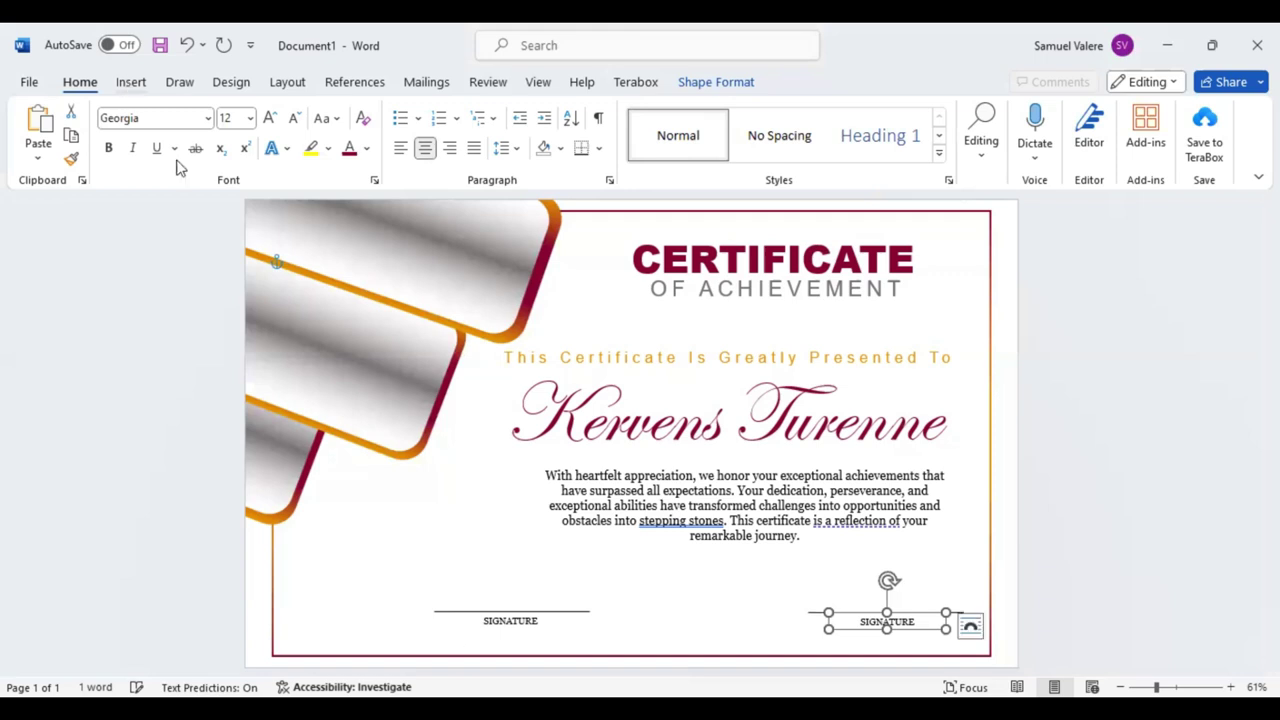
{"action": "left_click", "coordinate": [289, 114]}
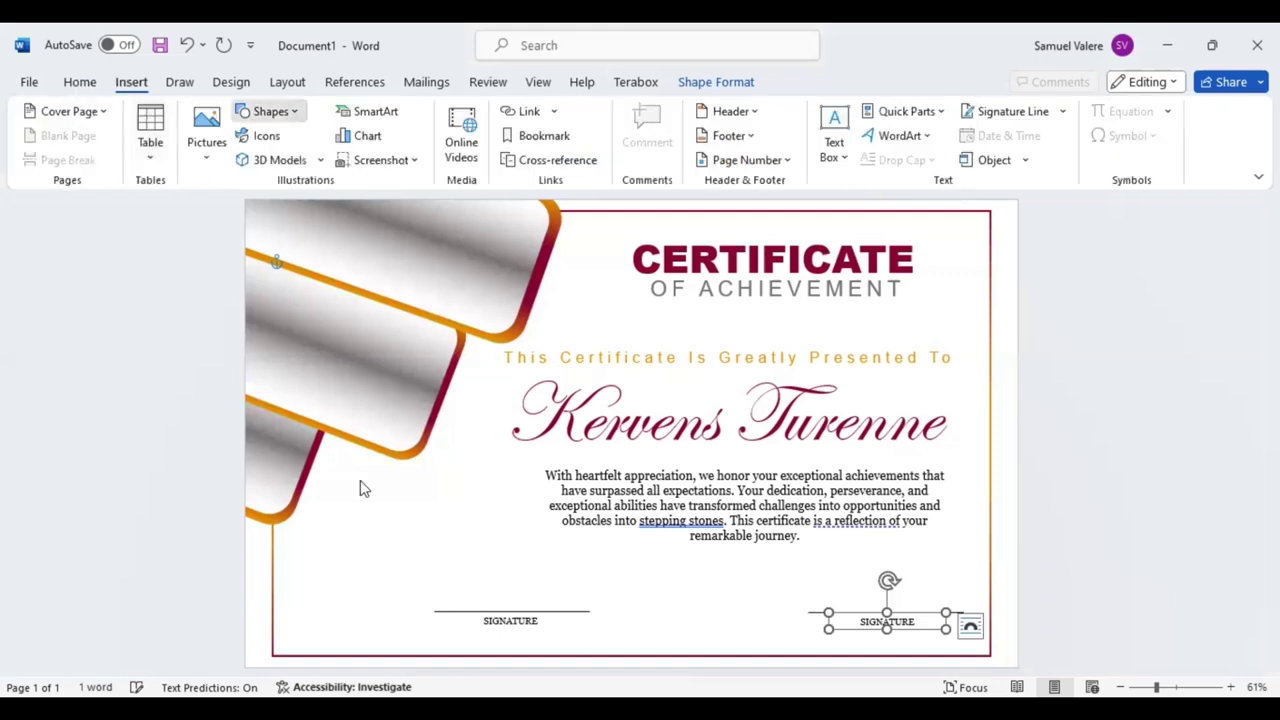
{"action": "scroll", "coordinate": [357, 456], "scroll_direction": "down", "scroll_amount": 3}
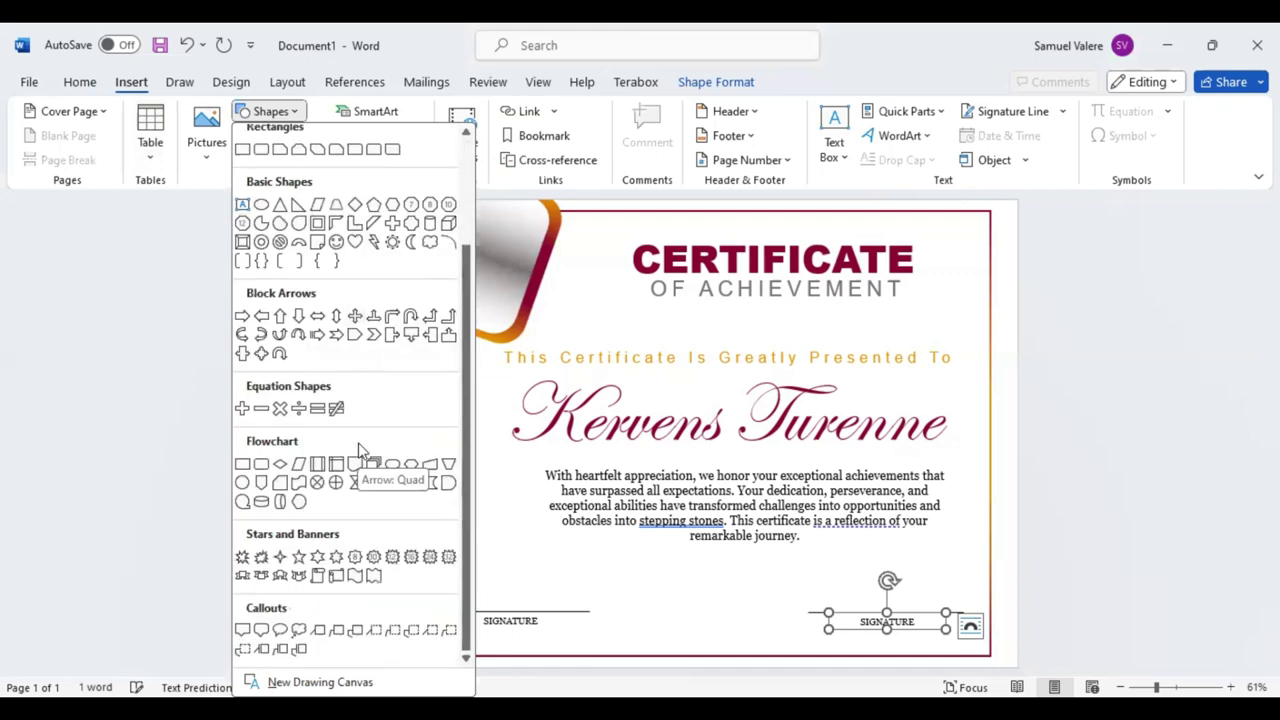
{"action": "left_click", "coordinate": [431, 559]}
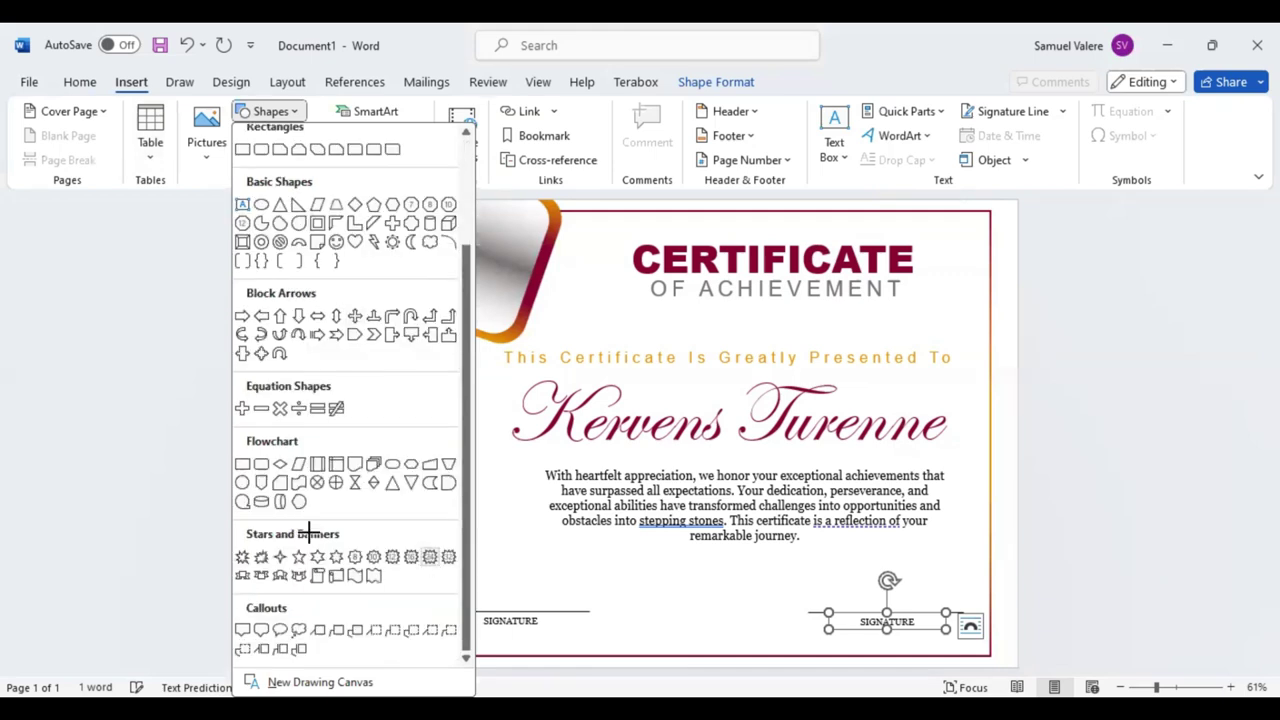
{"action": "left_click_drag", "start_coordinate": [305, 530], "coordinate": [400, 615]}
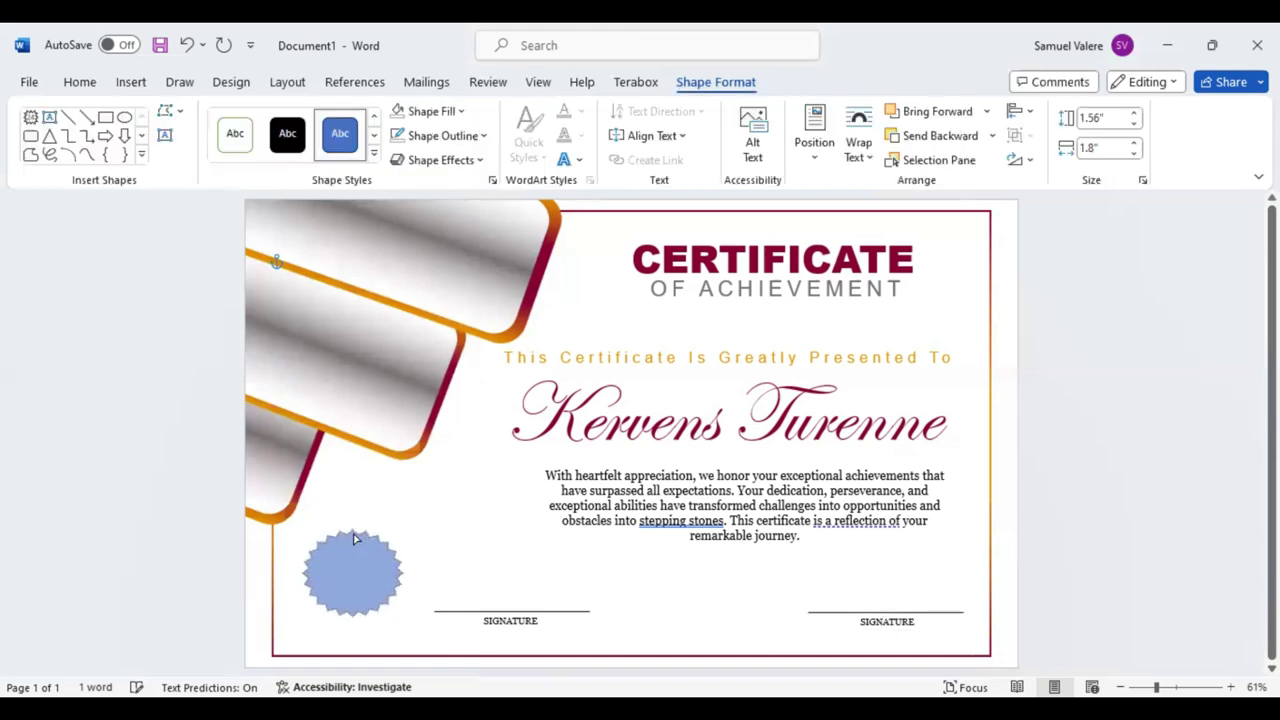
{"action": "left_click", "coordinate": [352, 570]}
{"action": "left_click_drag", "start_coordinate": [352, 571], "coordinate": [351, 566]}
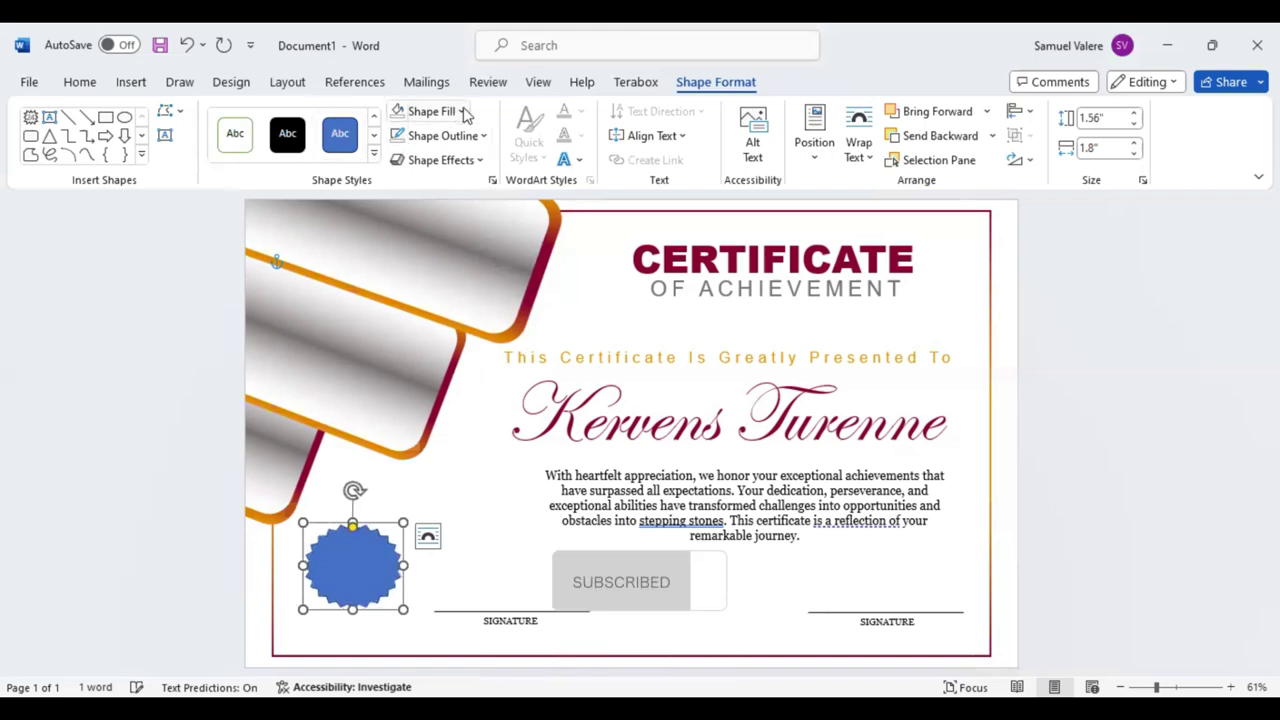
Draw a circle over the star seal and move it up onto the star's centre
{"action": "left_click", "coordinate": [461, 111]}
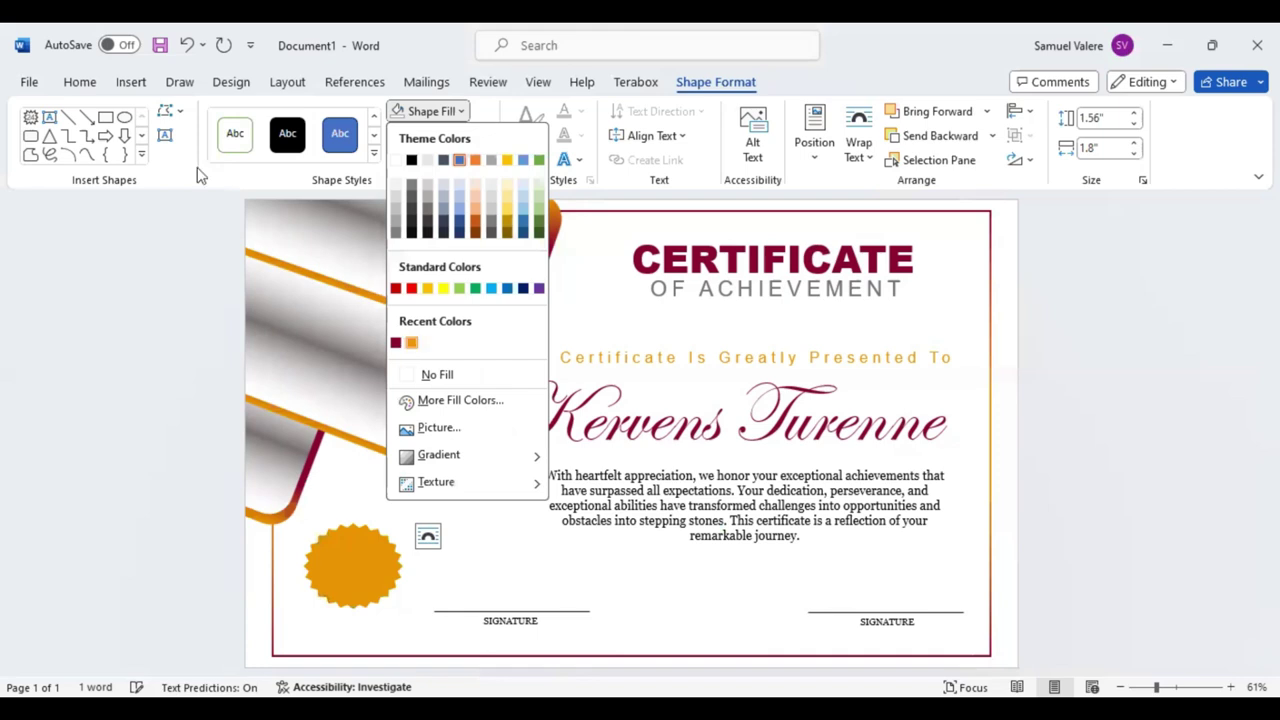
{"action": "key", "text": "Escape"}
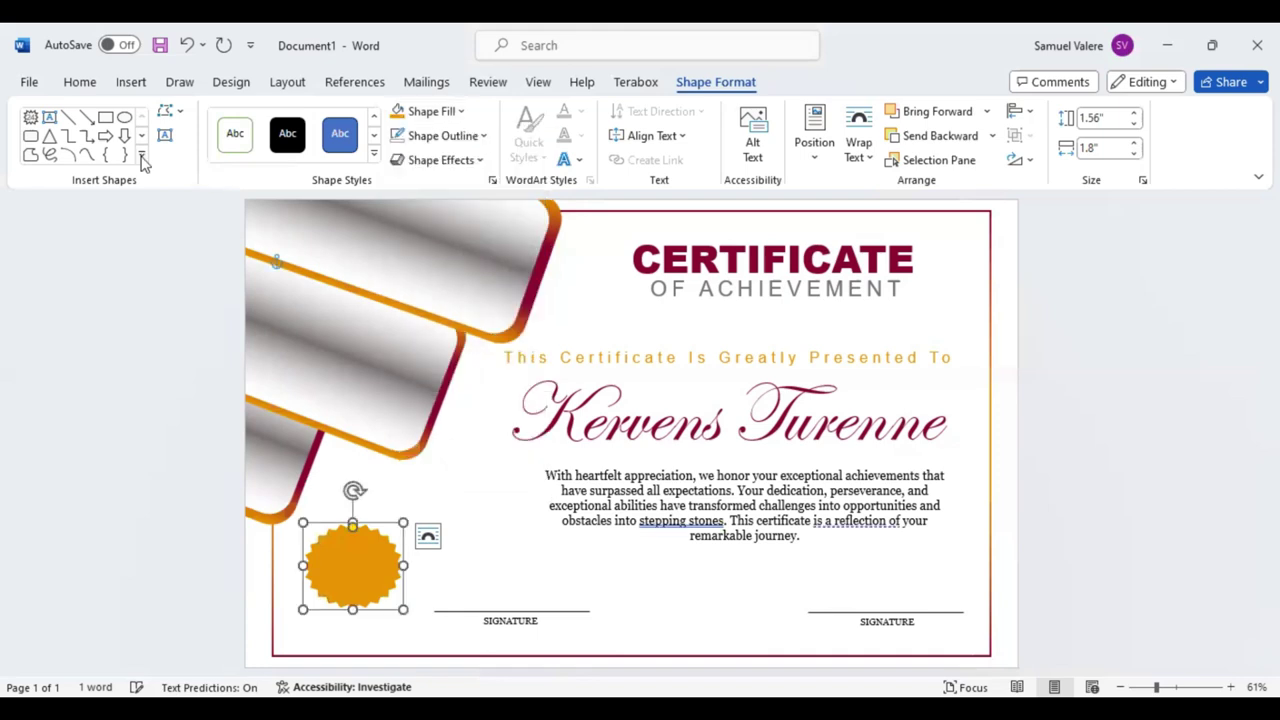
{"action": "left_click", "coordinate": [142, 160]}
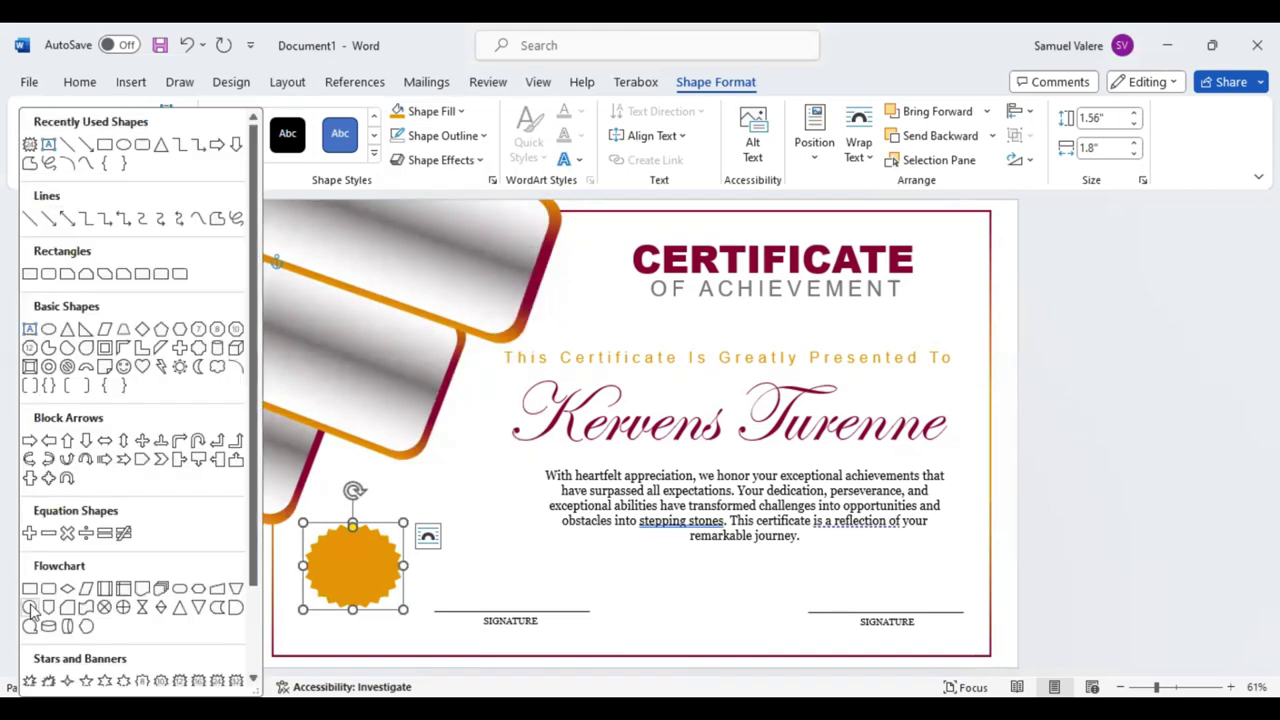
{"action": "left_click", "coordinate": [30, 607]}
{"action": "left_click_drag", "start_coordinate": [354, 552], "coordinate": [400, 588]}
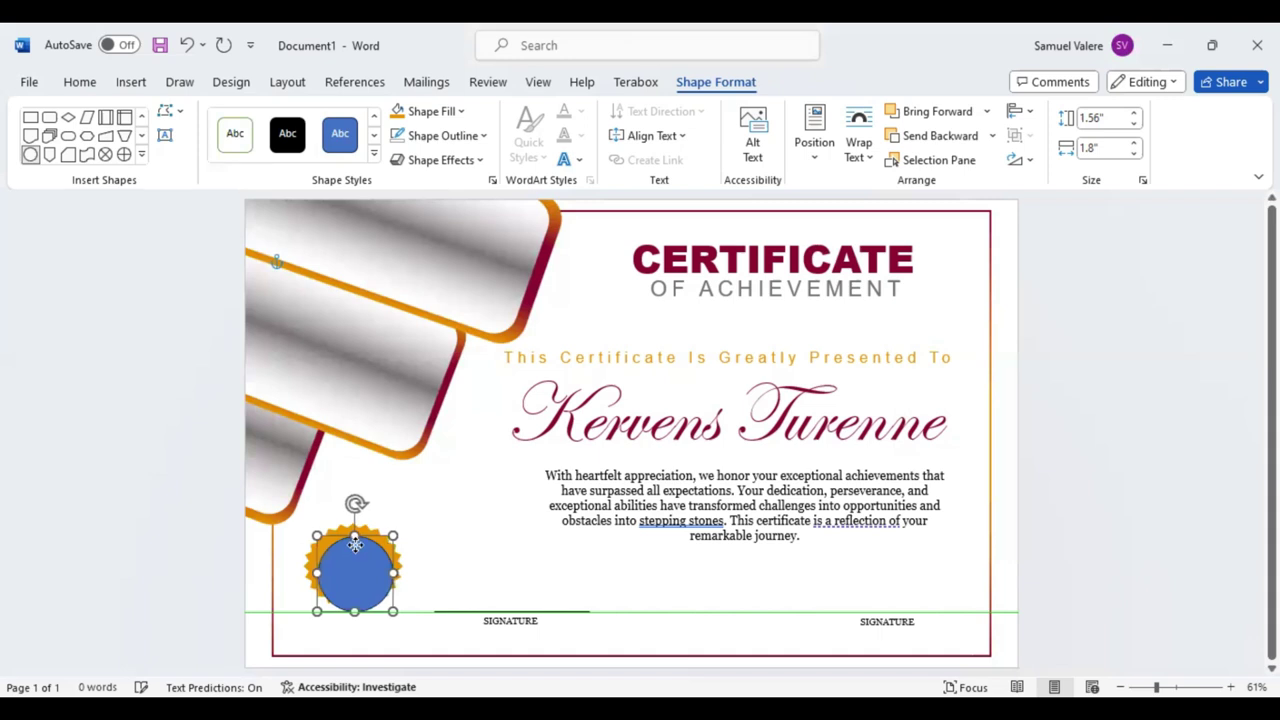
{"action": "mouse_move", "coordinate": [354, 566]}
{"action": "left_mouse_down"}
{"action": "mouse_move", "coordinate": [353, 546]}
{"action": "mouse_move", "coordinate": [353, 557]}
{"action": "left_mouse_up"}
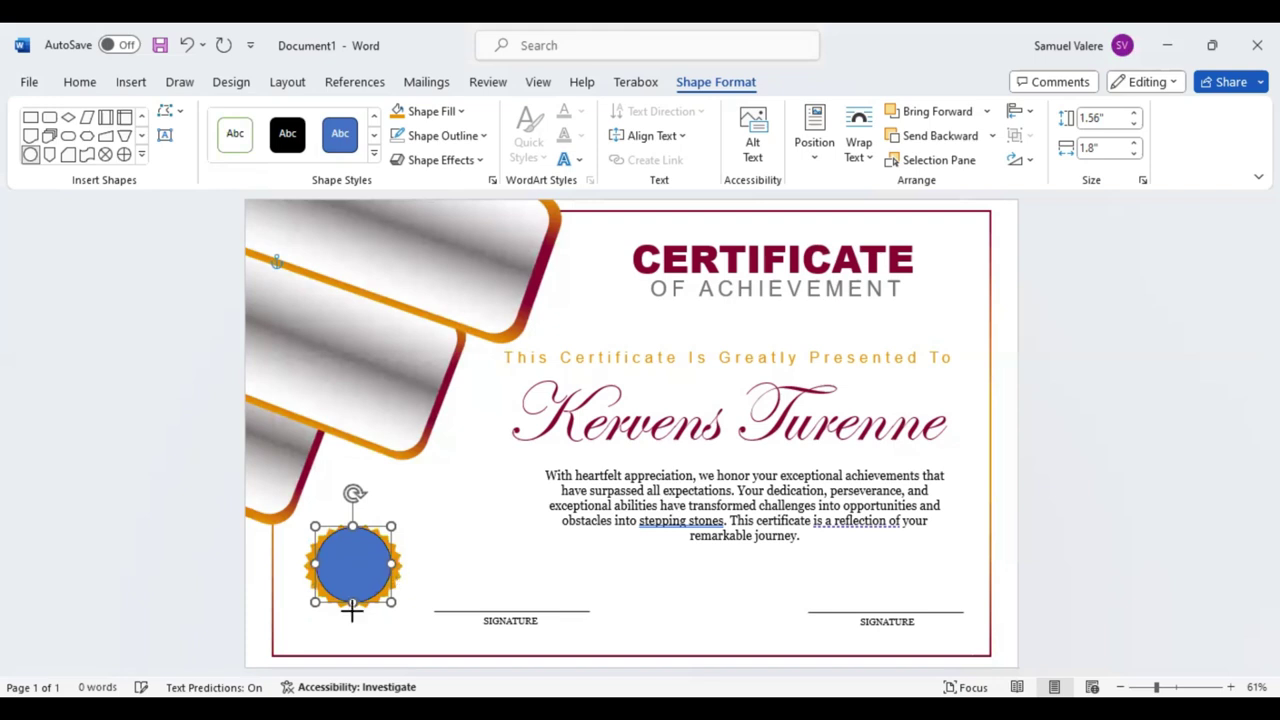
Try enlarging the badge, undo back to 1.36 inches square, and nudge it down
{"action": "left_click_drag", "start_coordinate": [352, 602], "coordinate": [351, 612]}
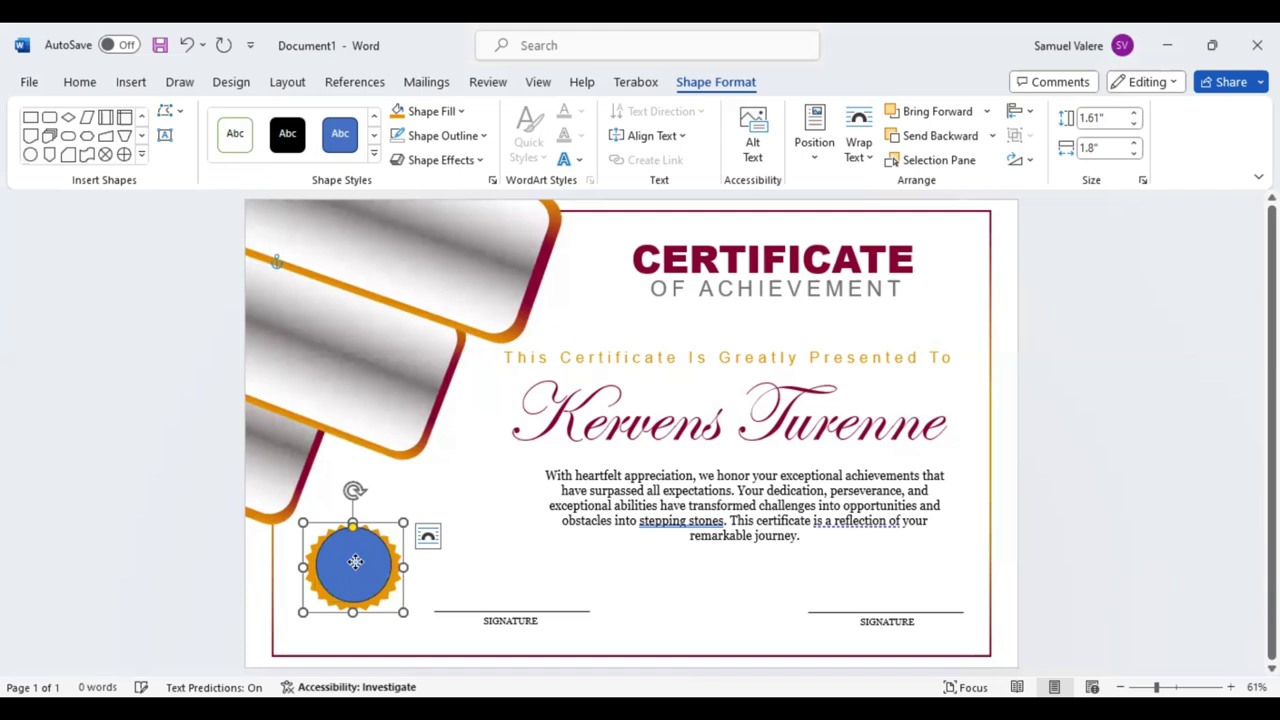
{"action": "key", "text": "ctrl+z"}
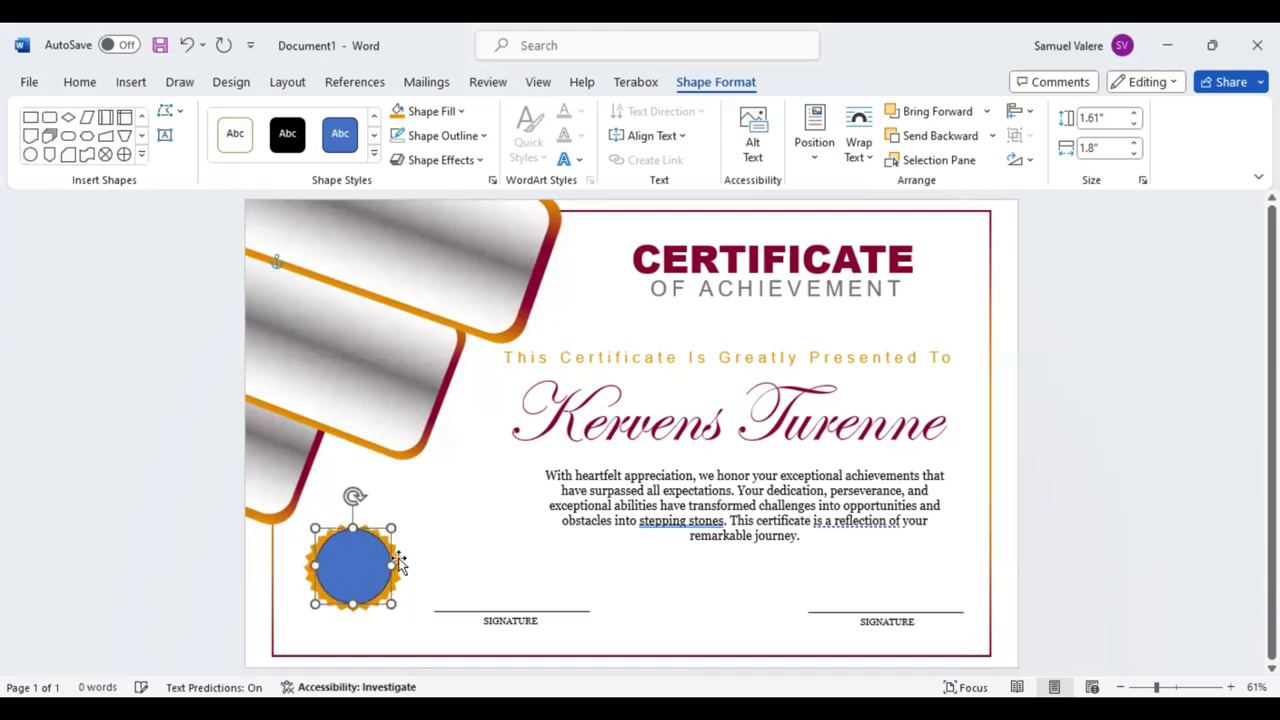
{"action": "left_click_drag", "start_coordinate": [351, 528], "coordinate": [355, 515]}
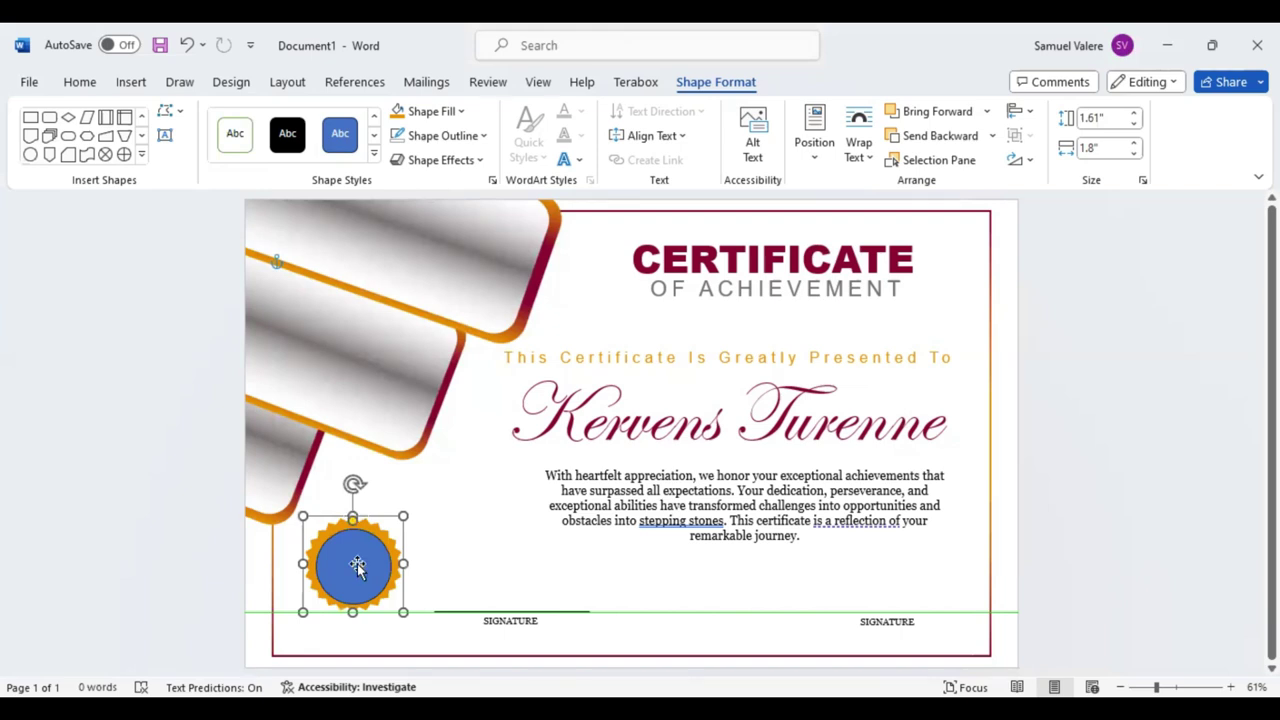
{"action": "key", "text": "ctrl+z"}
{"action": "key", "text": "Down"}
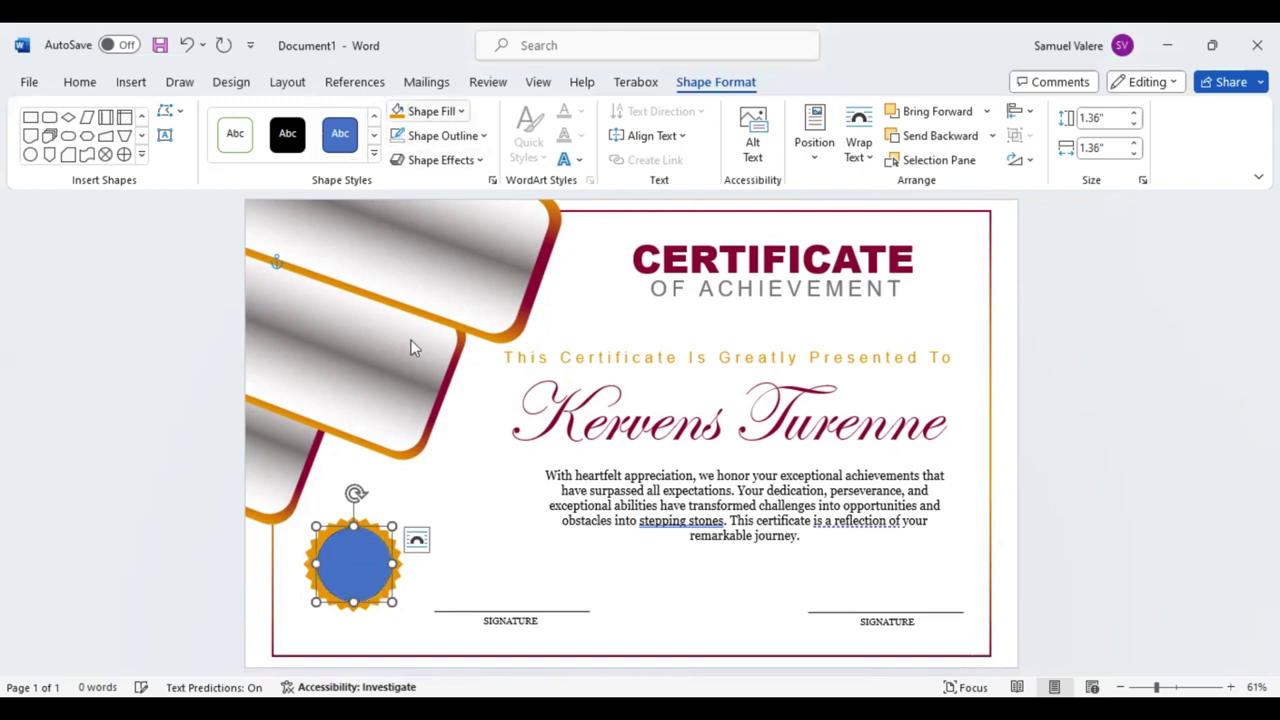
Fill the seal's inner circle dark red and draw a small 0.27" by 0.95" text box on it
{"action": "left_click", "coordinate": [305, 418]}
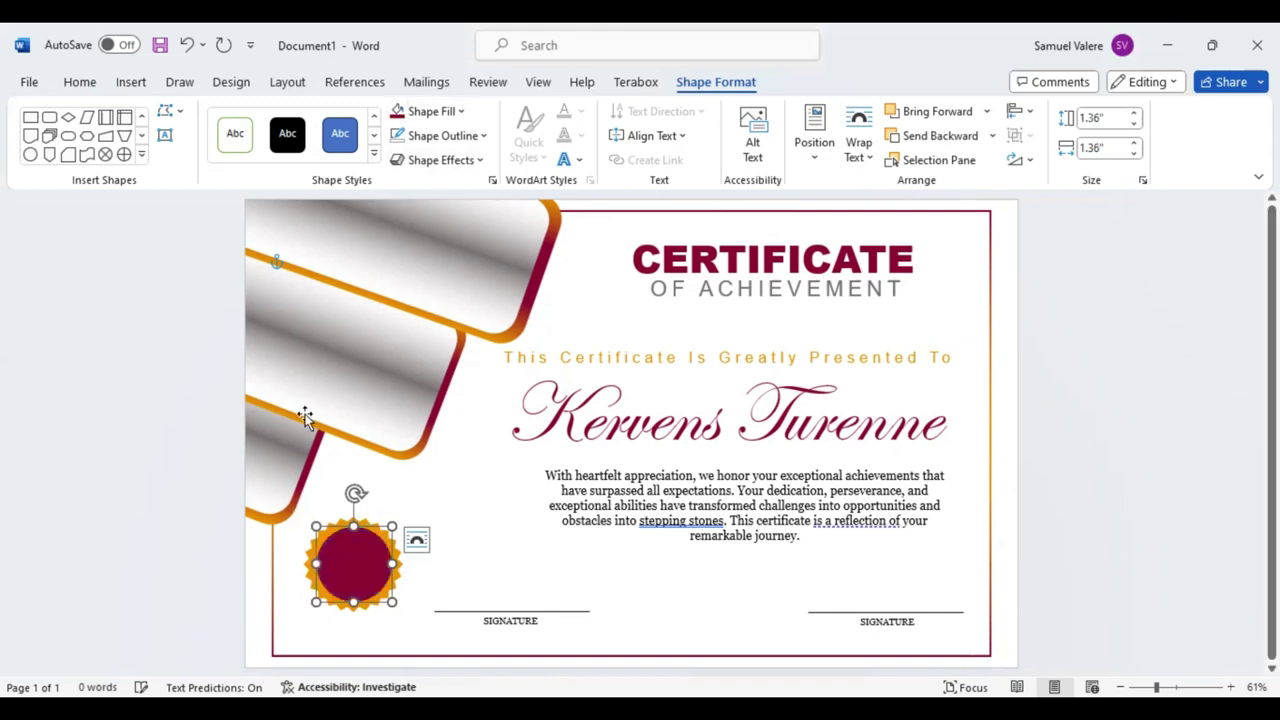
{"action": "left_click", "coordinate": [165, 137]}
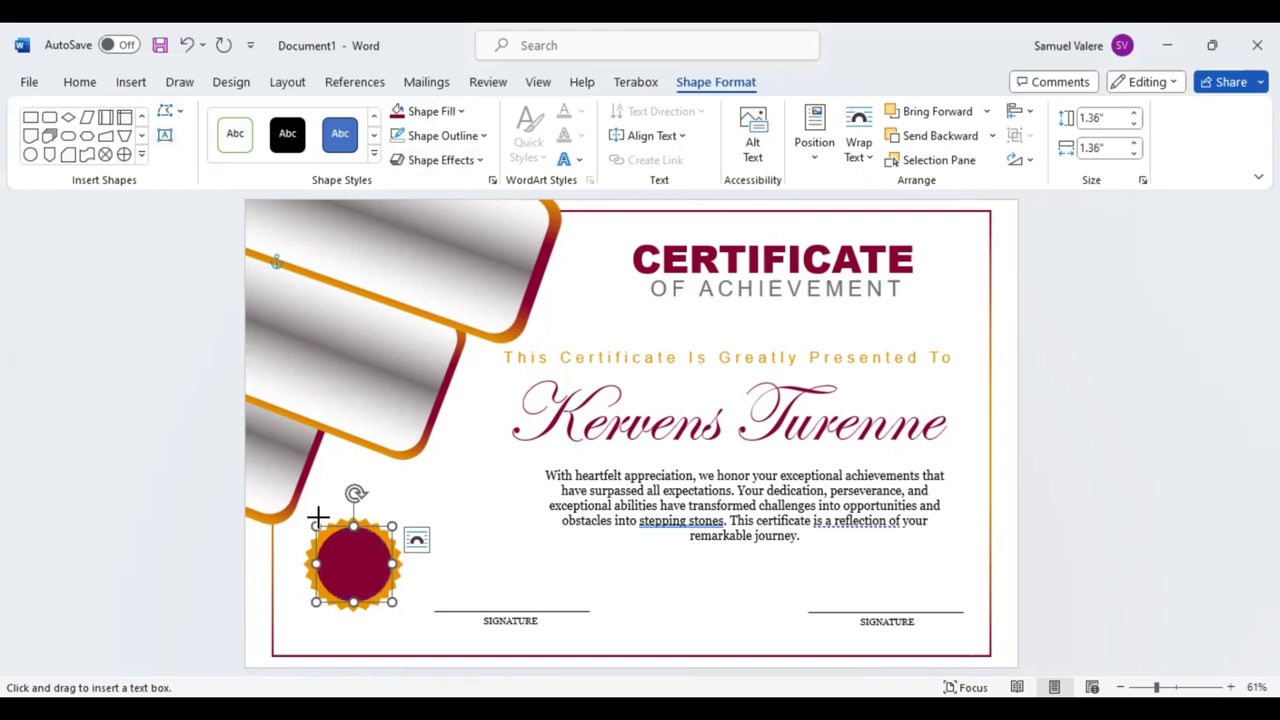
{"action": "left_click_drag", "start_coordinate": [336, 543], "coordinate": [380, 560]}
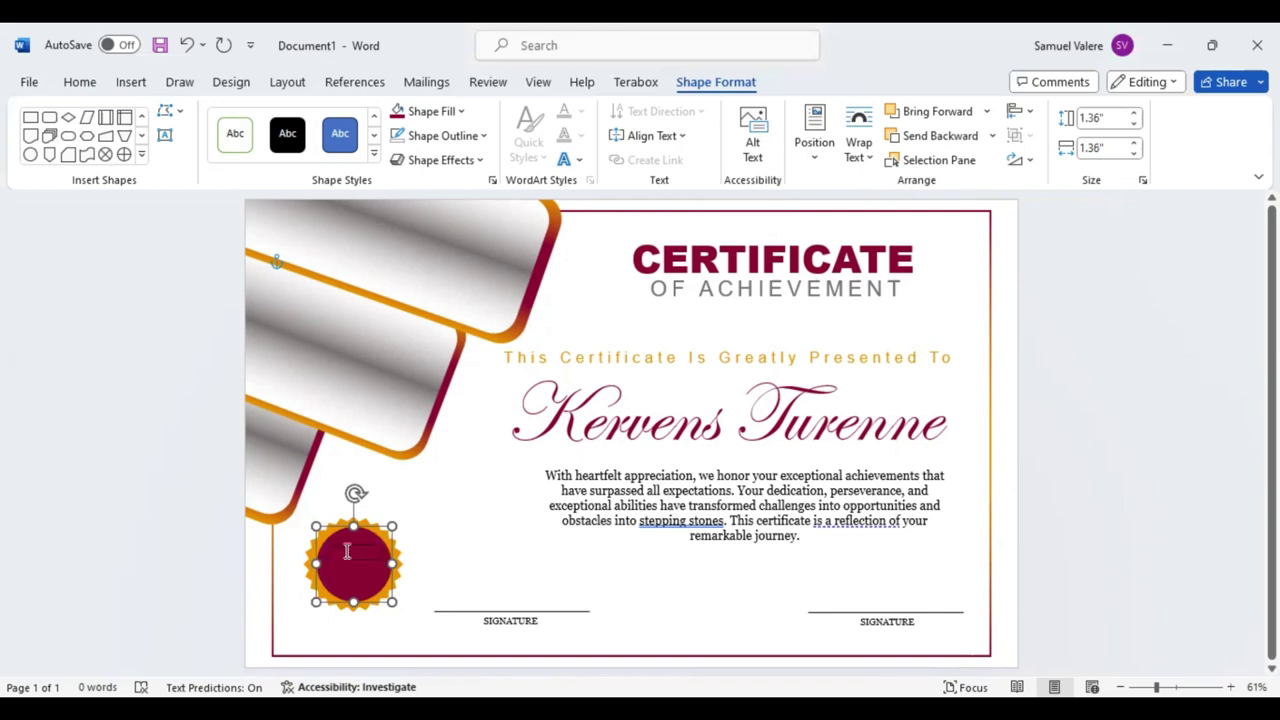
{"action": "left_click", "coordinate": [347, 551]}
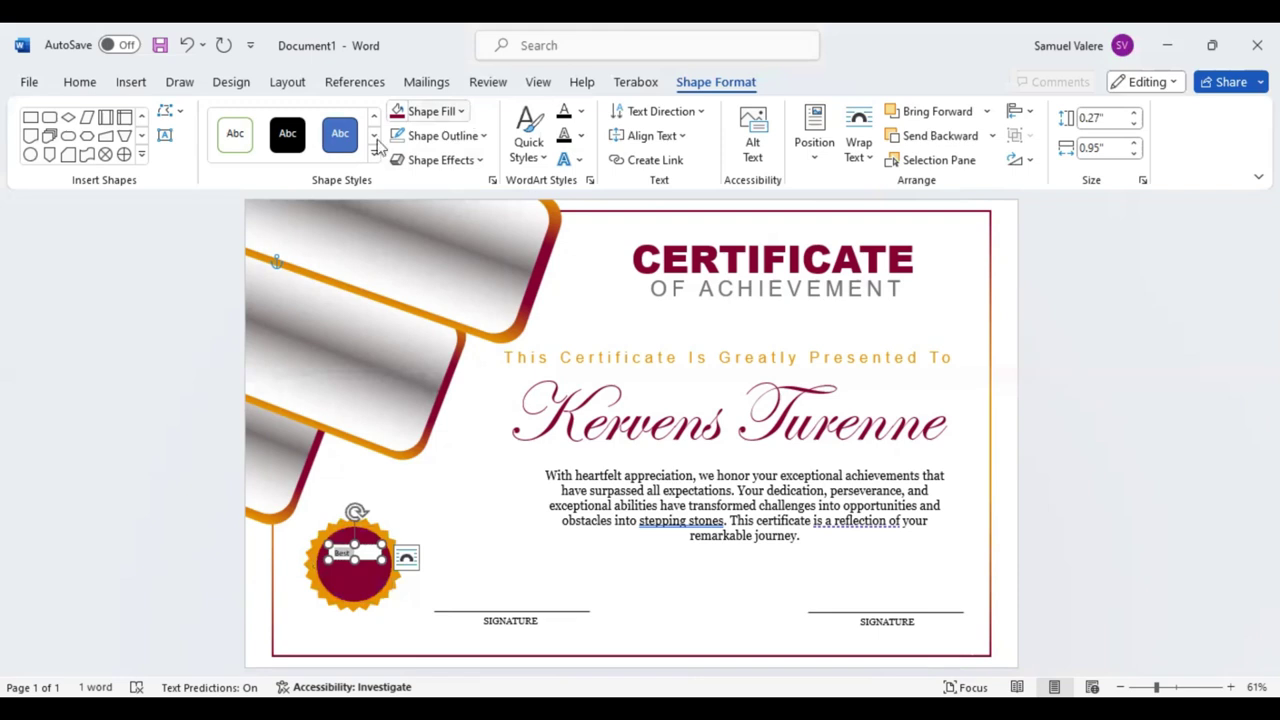
Type 'Best' in the seal text box in white Edwardian Script ITC at 28 pt
{"action": "key", "text": "Delete"}
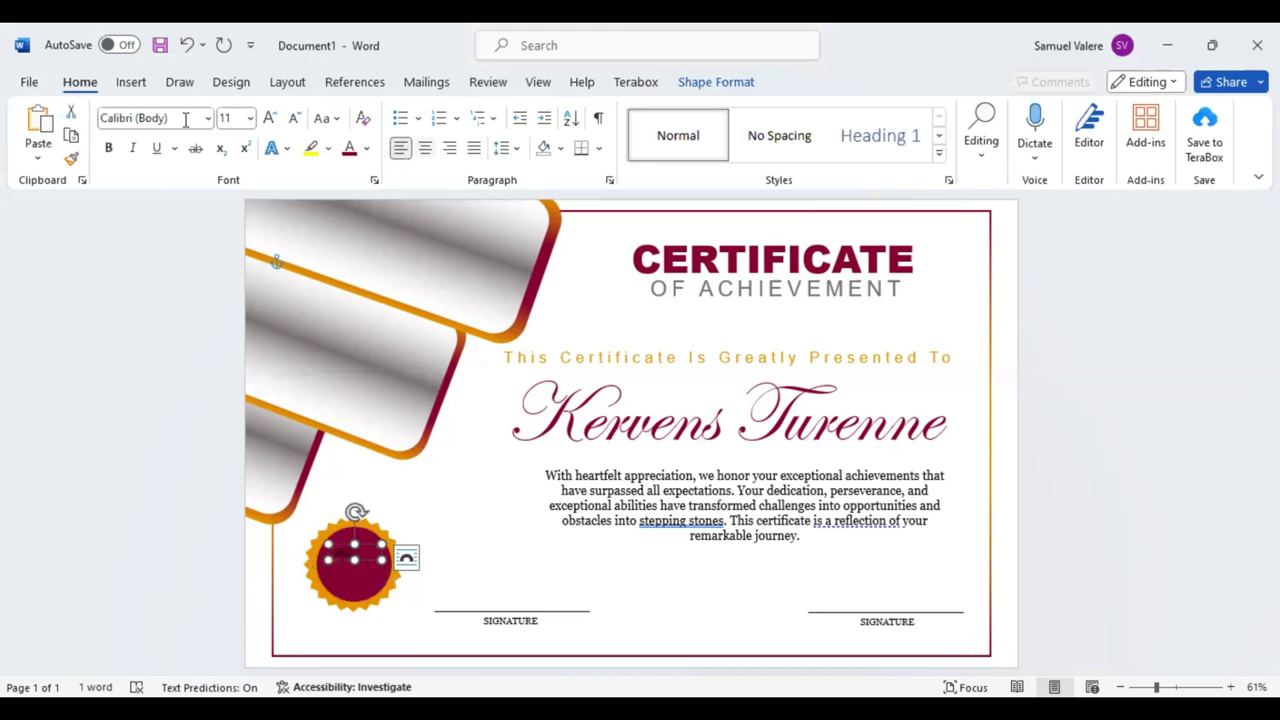
{"action": "left_click", "coordinate": [185, 119]}
{"action": "key", "text": "Escape"}
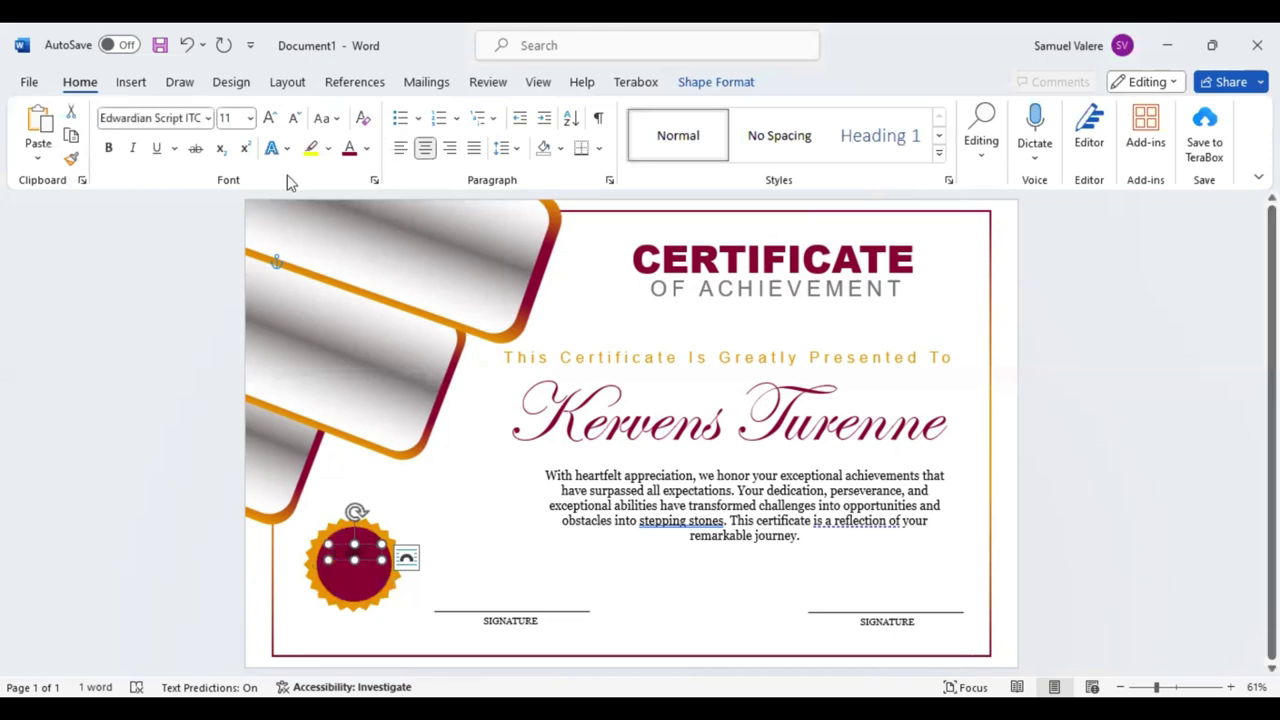
{"action": "left_click", "coordinate": [270, 119]}
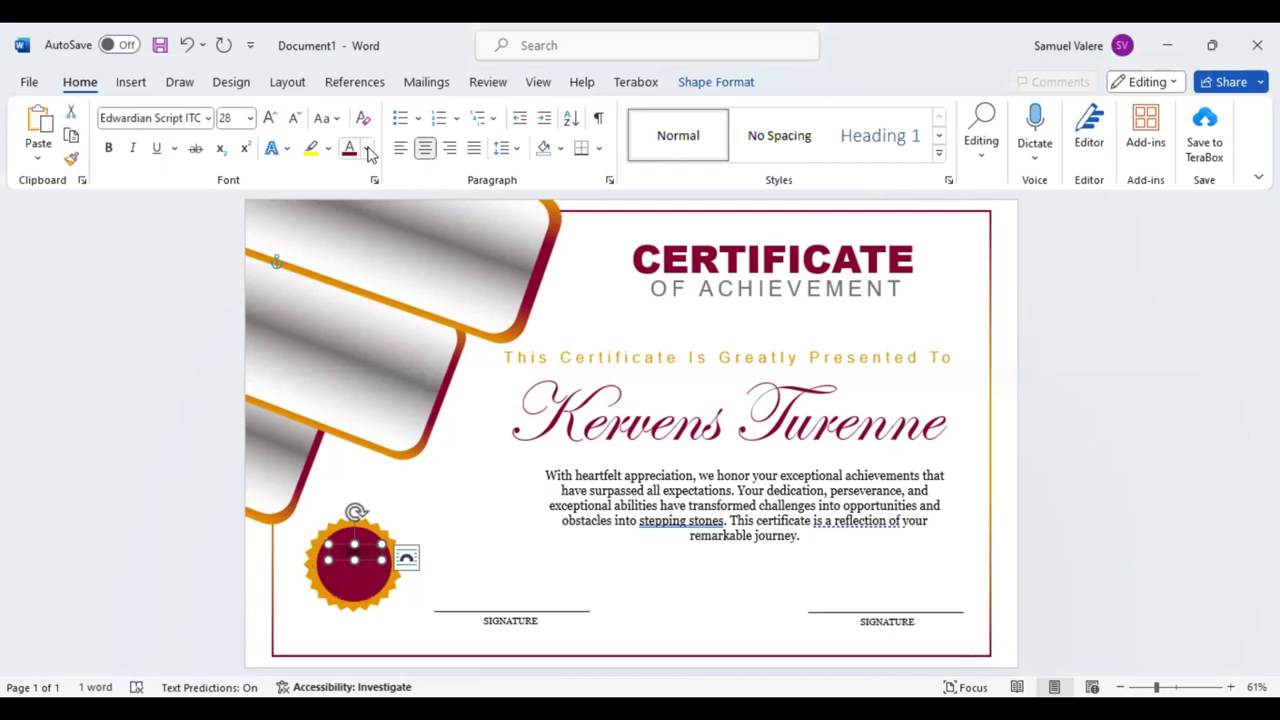
{"action": "type", "text": "Best"}
{"action": "left_click", "coordinate": [358, 562]}
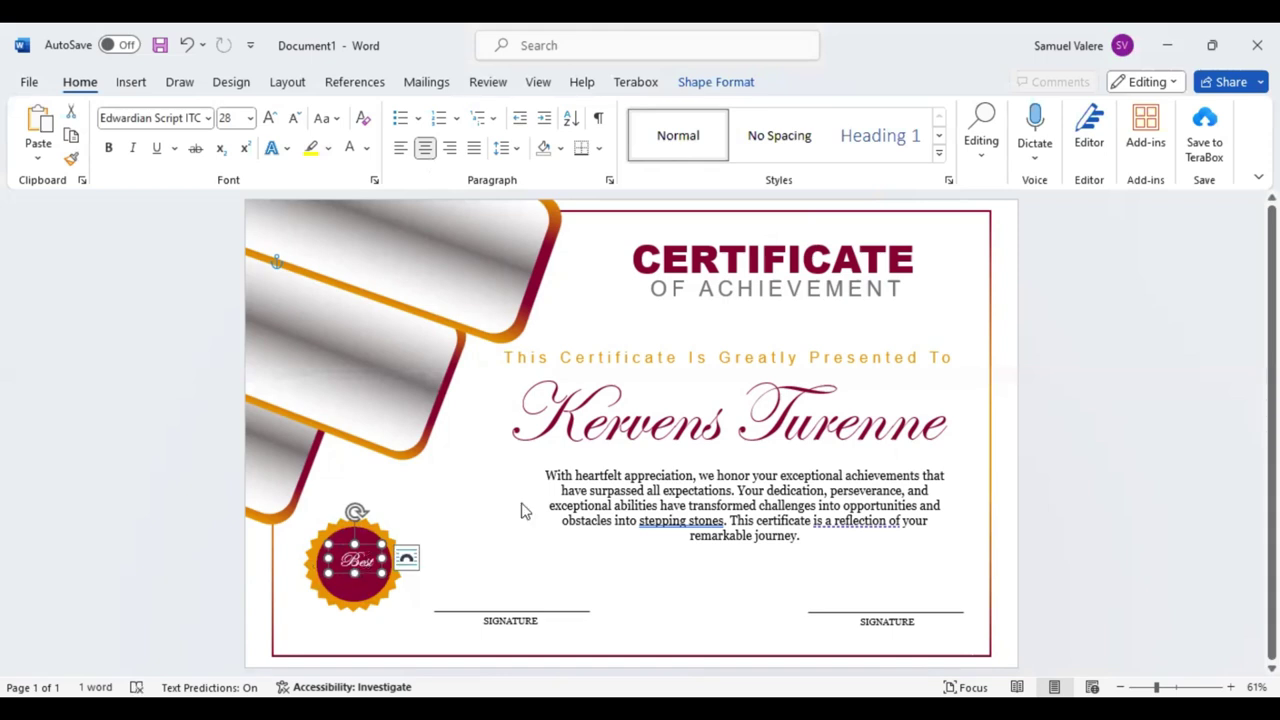
{"action": "double_click", "coordinate": [355, 565]}
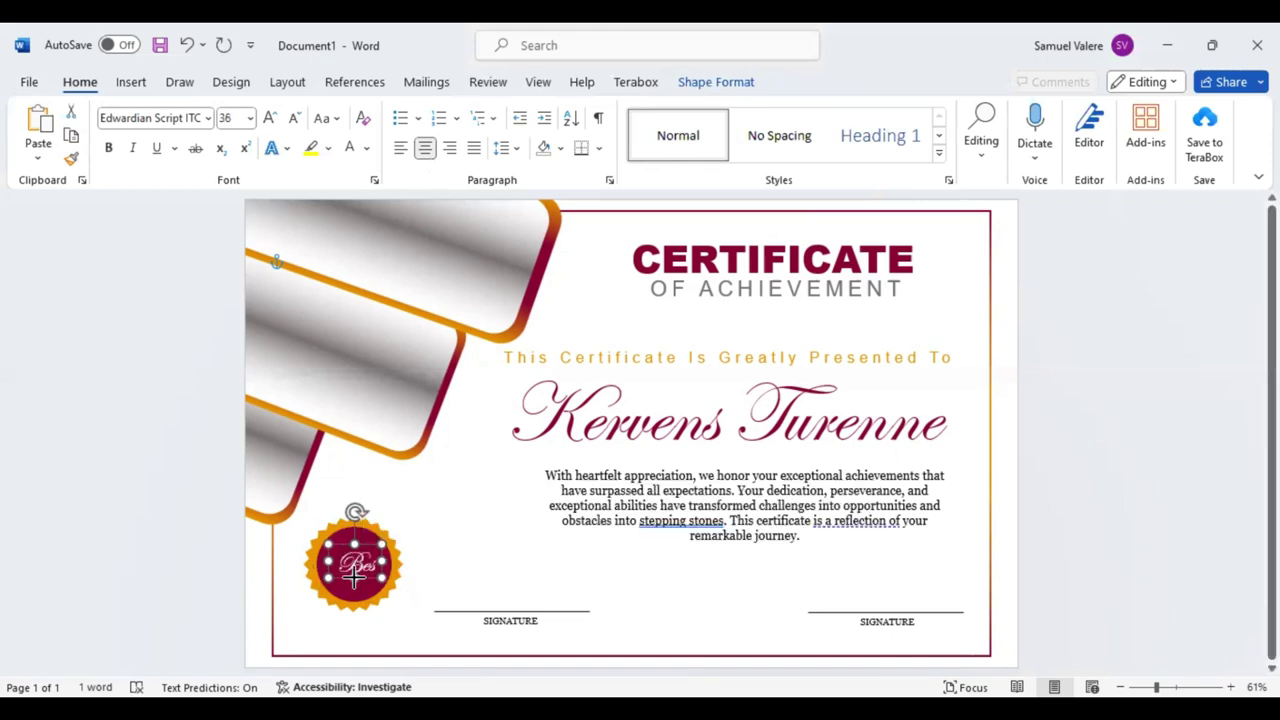
{"action": "left_click", "coordinate": [383, 563]}
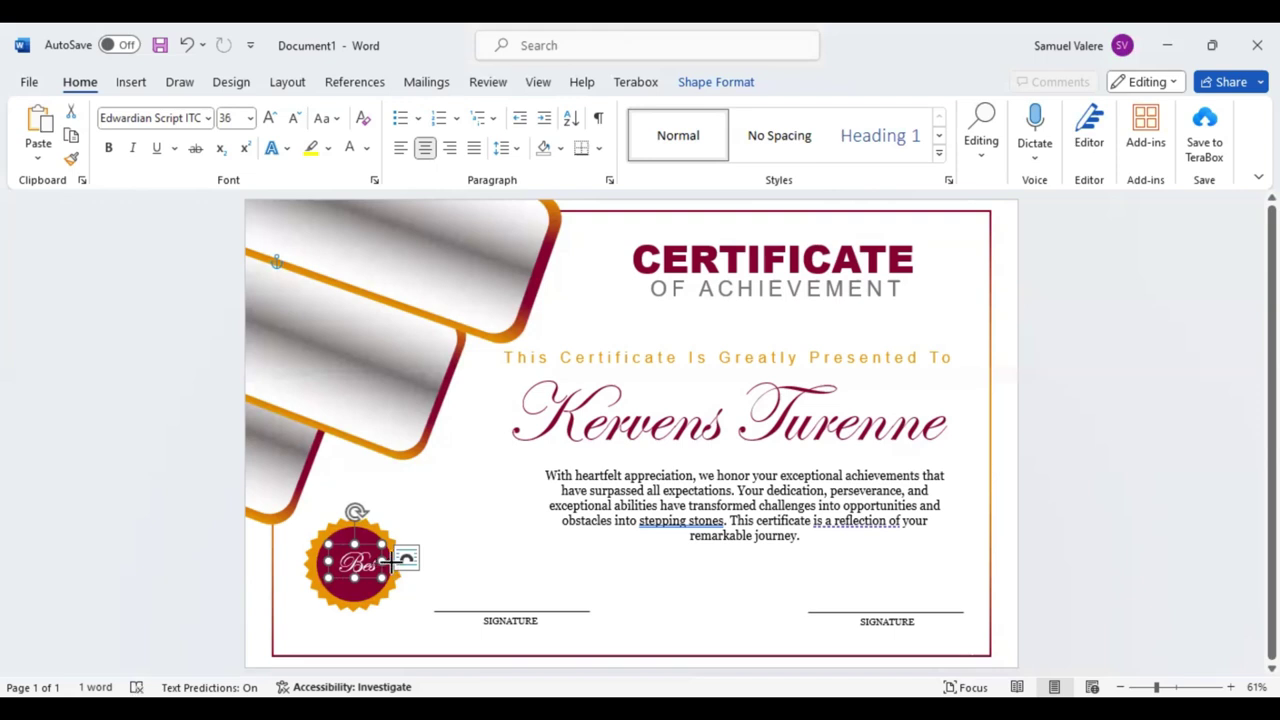
Widen the Best box, duplicate it and place the copy just beneath the original
{"action": "left_click_drag", "start_coordinate": [383, 563], "coordinate": [359, 560]}
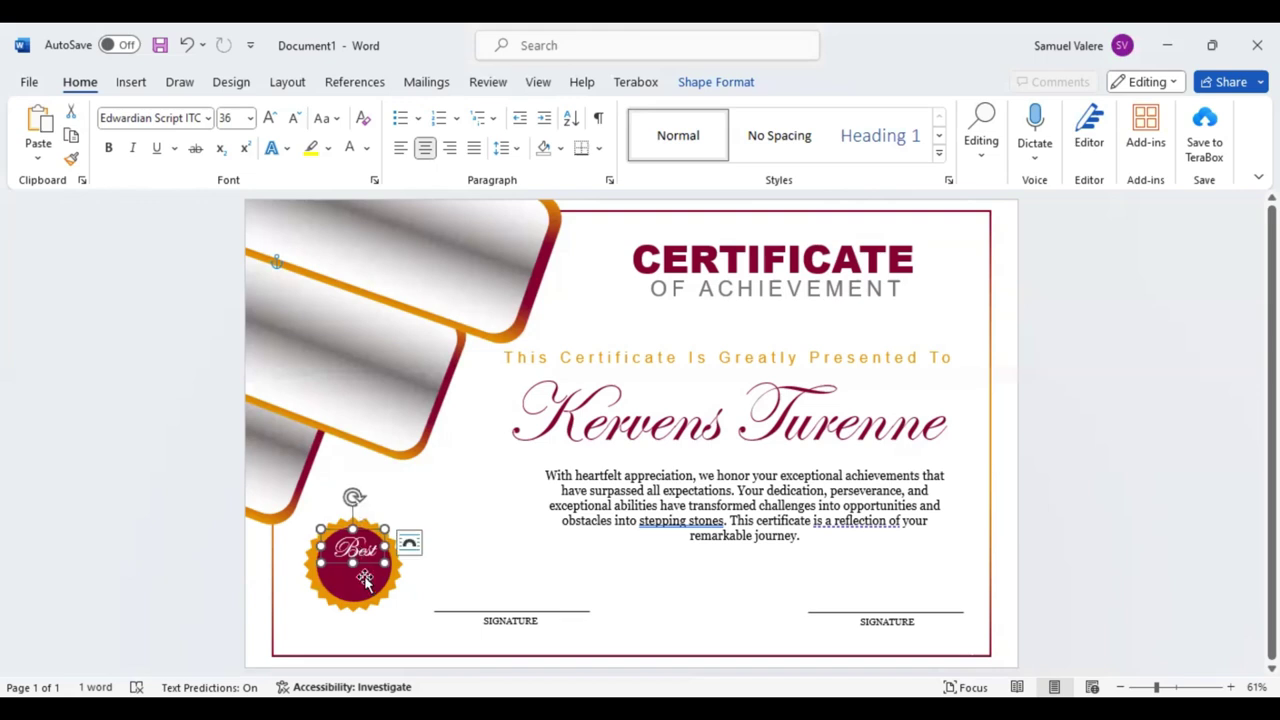
{"action": "key", "text": "ctrl+v"}
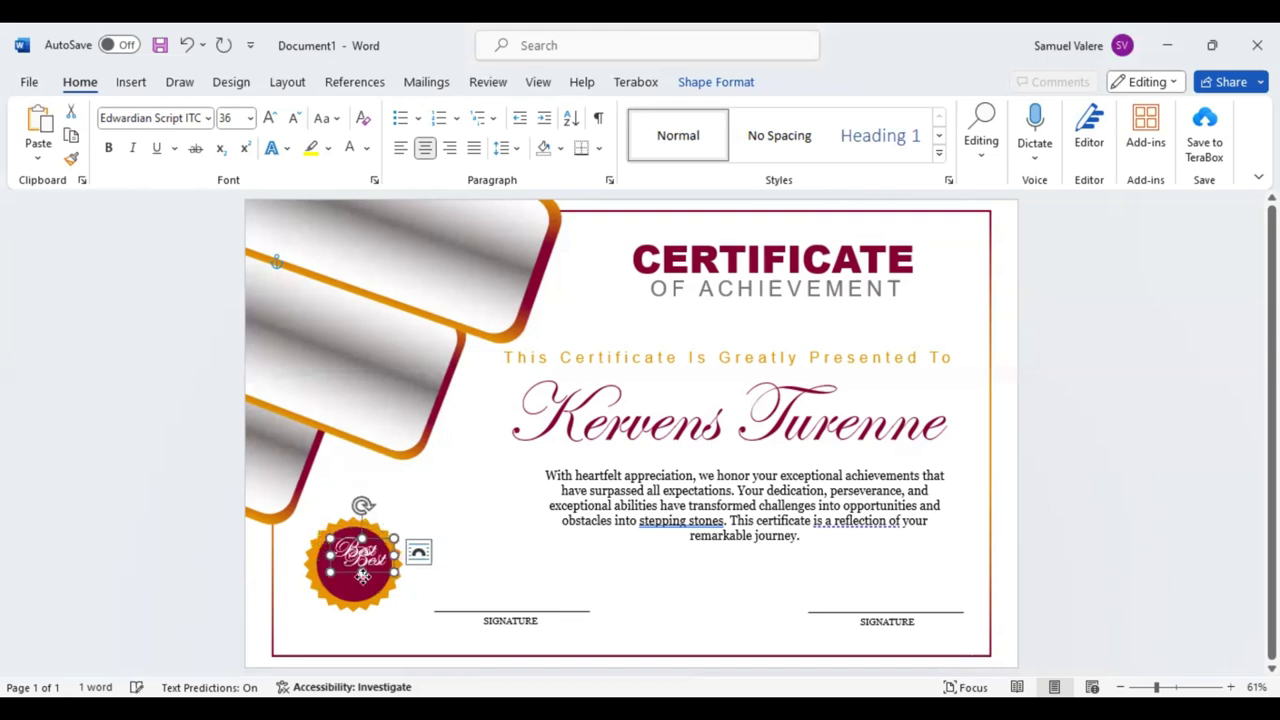
{"action": "left_click_drag", "start_coordinate": [363, 575], "coordinate": [361, 580]}
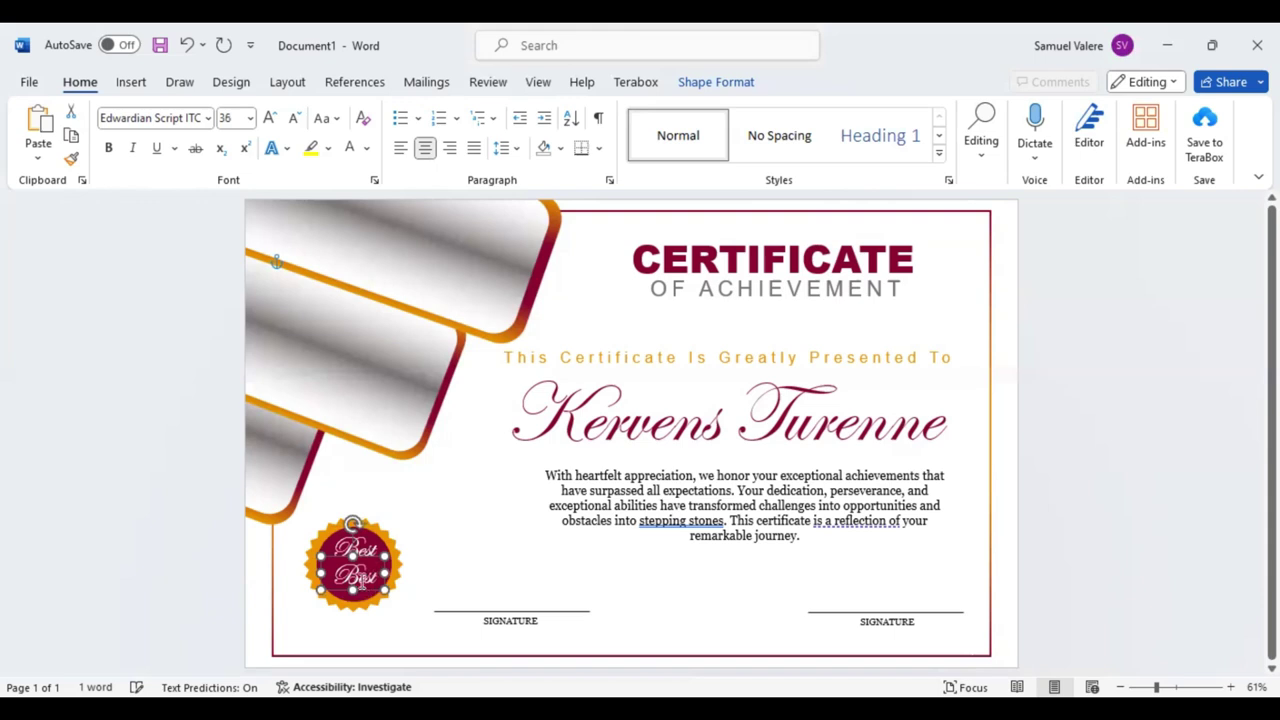
{"action": "double_click", "coordinate": [361, 578]}
Enter AWARD in the lower box in Arial Black, reduced to 22 pt
{"action": "type", "text": "A"}
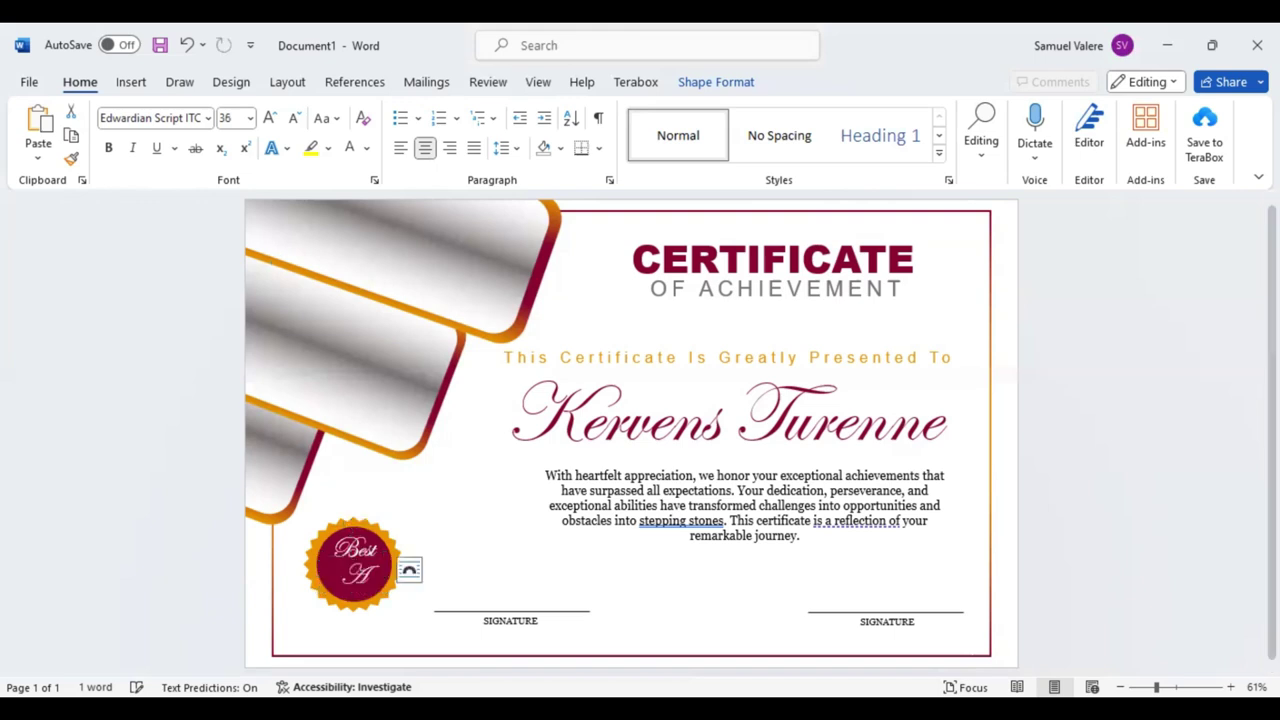
{"action": "type", "text": "W"}
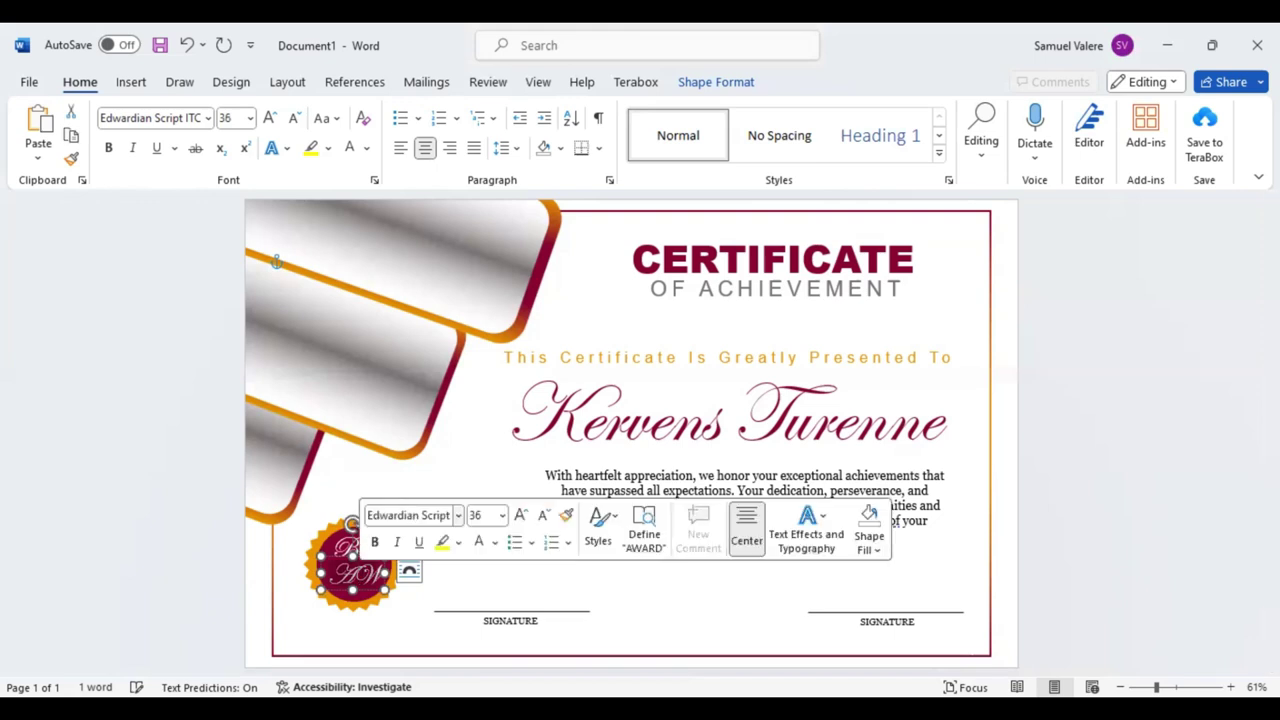
{"action": "left_click", "coordinate": [410, 515]}
{"action": "type", "text": "Arial Black"}
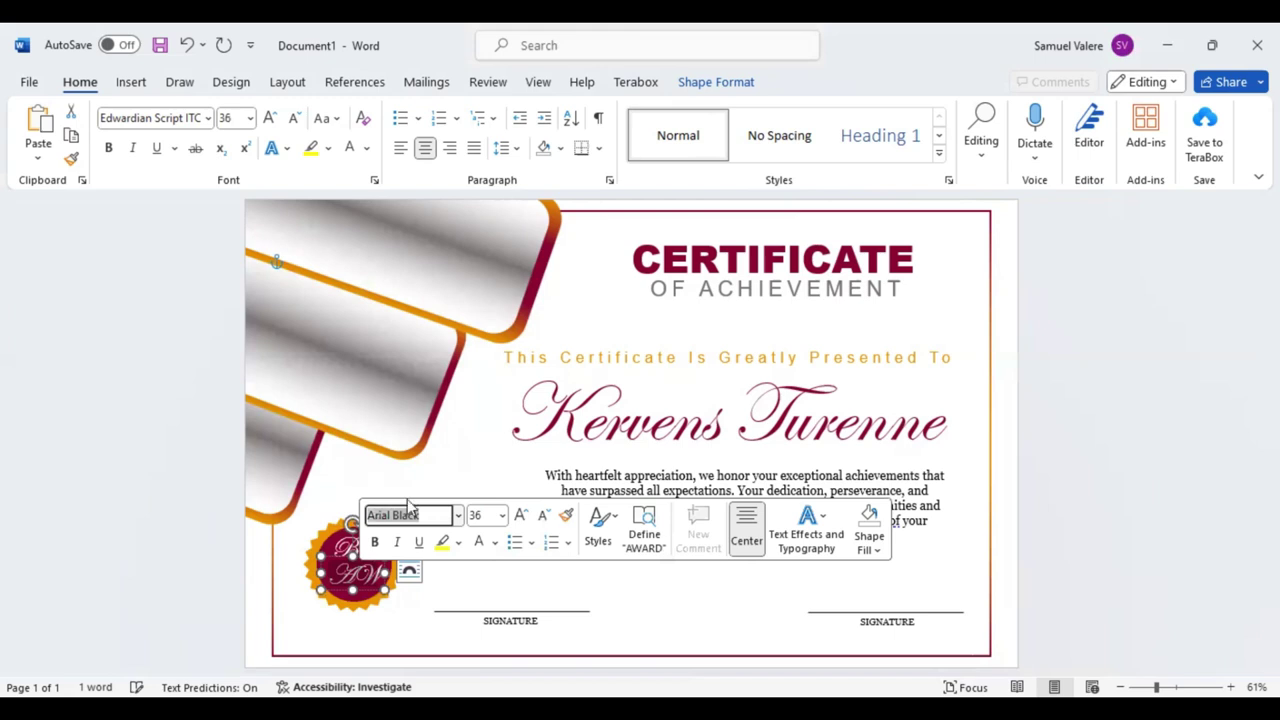
{"action": "key", "text": "Return"}
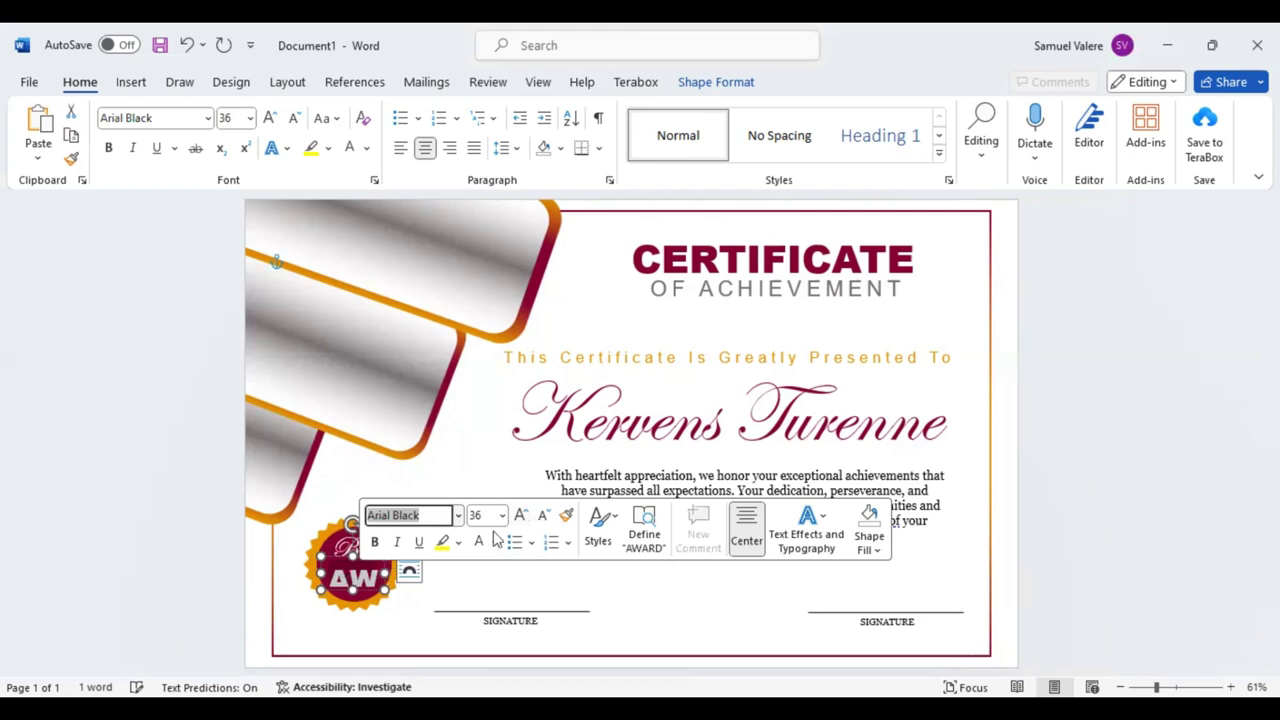
{"action": "left_click", "coordinate": [543, 515]}
{"action": "left_click", "coordinate": [531, 516]}
{"action": "left_click", "coordinate": [531, 516]}
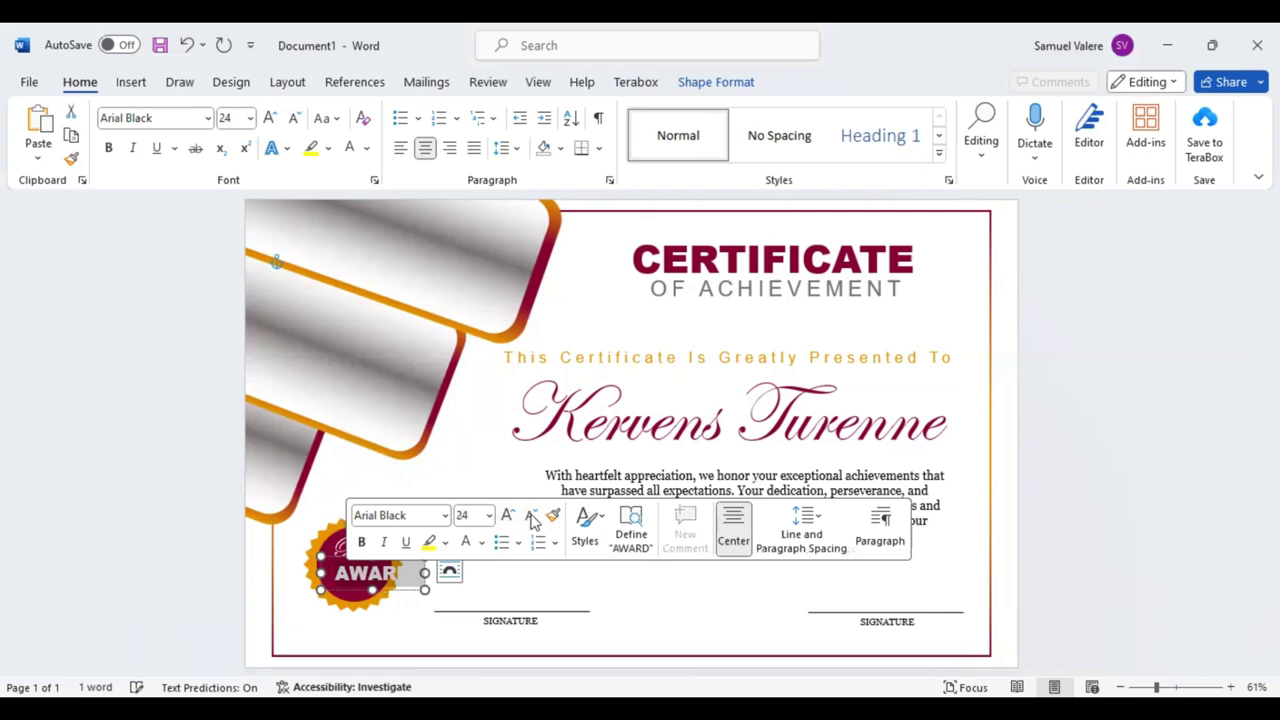
{"action": "left_click", "coordinate": [531, 516]}
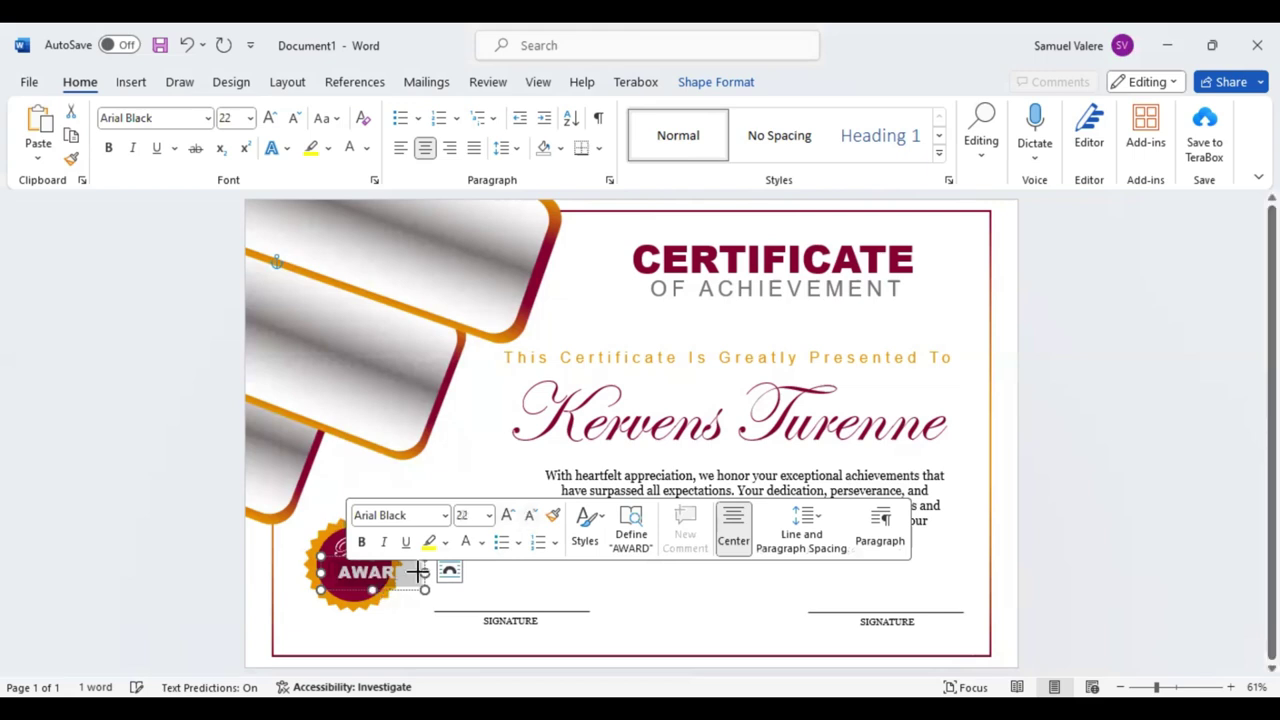
Narrow the AWARD box to fit the seal and nudge it up and left under Best
{"action": "left_click_drag", "start_coordinate": [424, 573], "coordinate": [361, 588]}
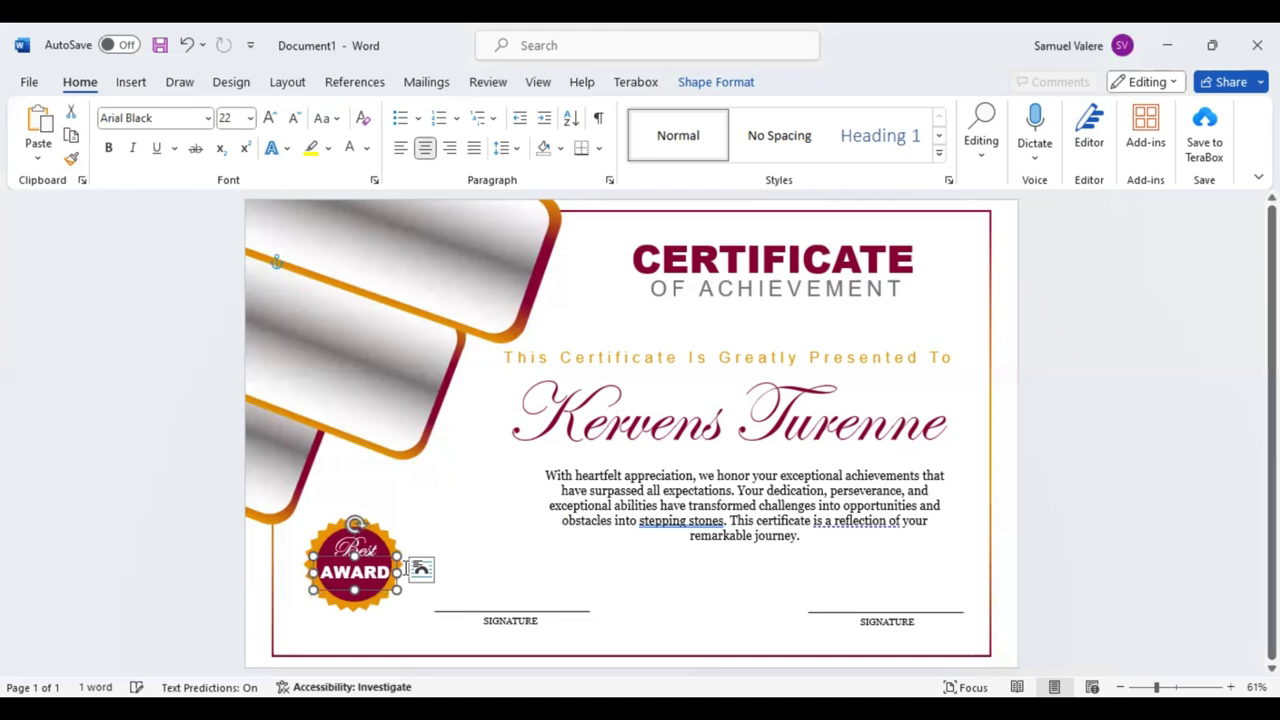
{"action": "key", "text": "Up"}
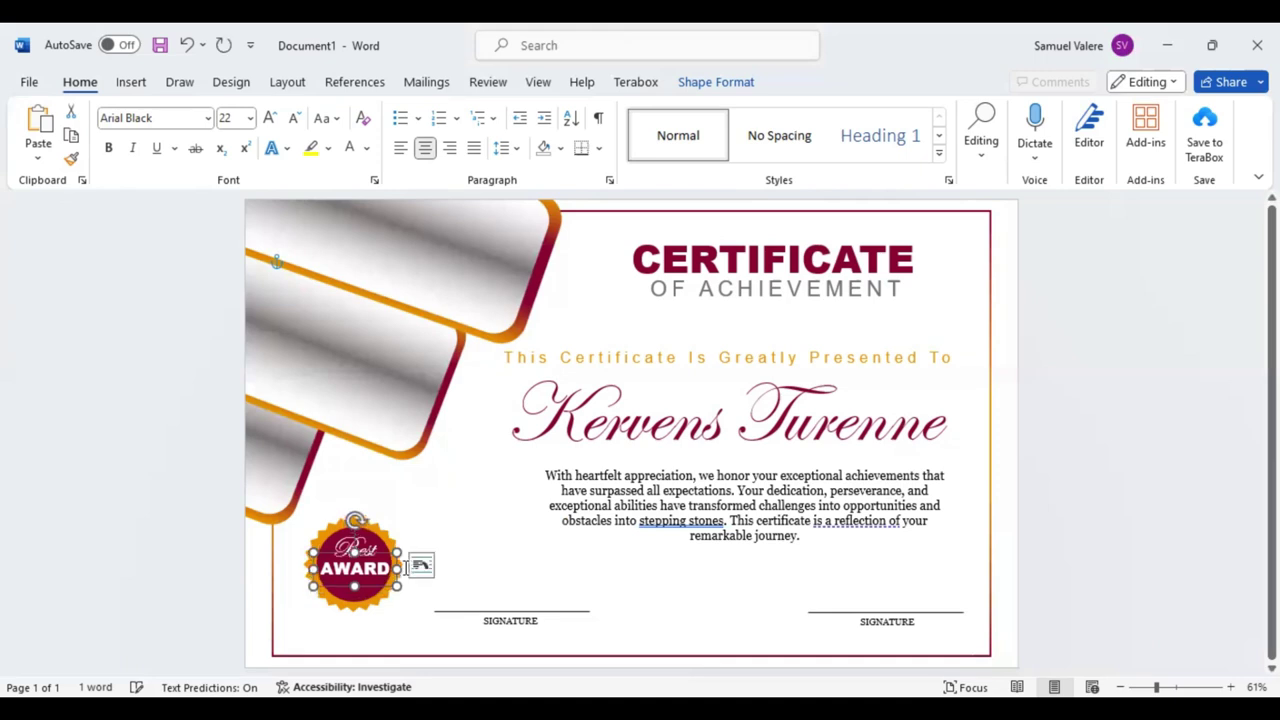
{"action": "key", "text": "Left"}
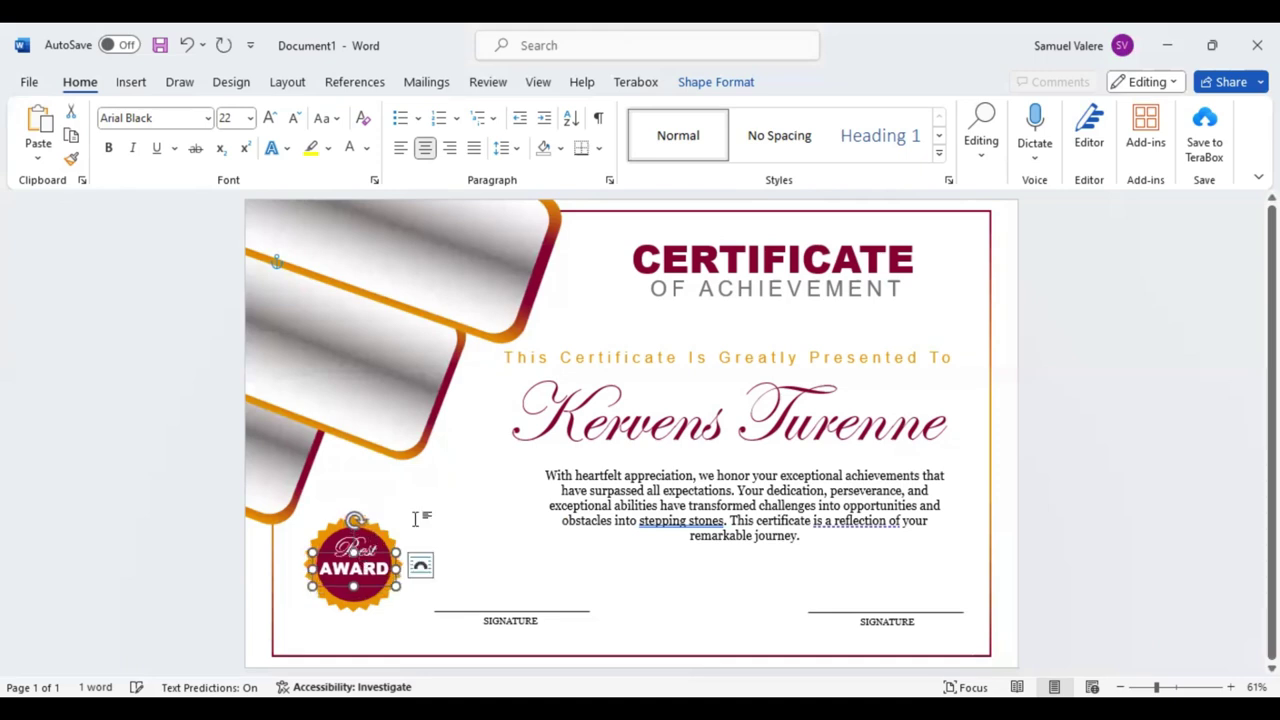
{"action": "left_click", "coordinate": [410, 530]}
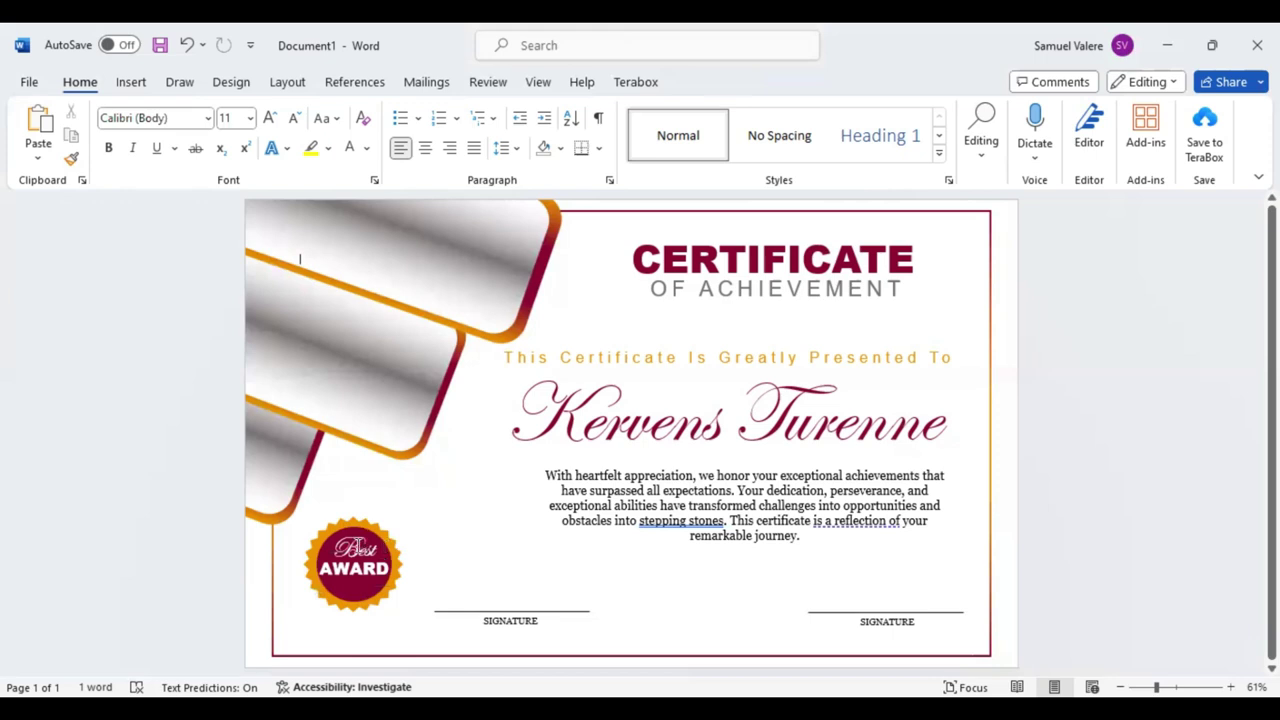